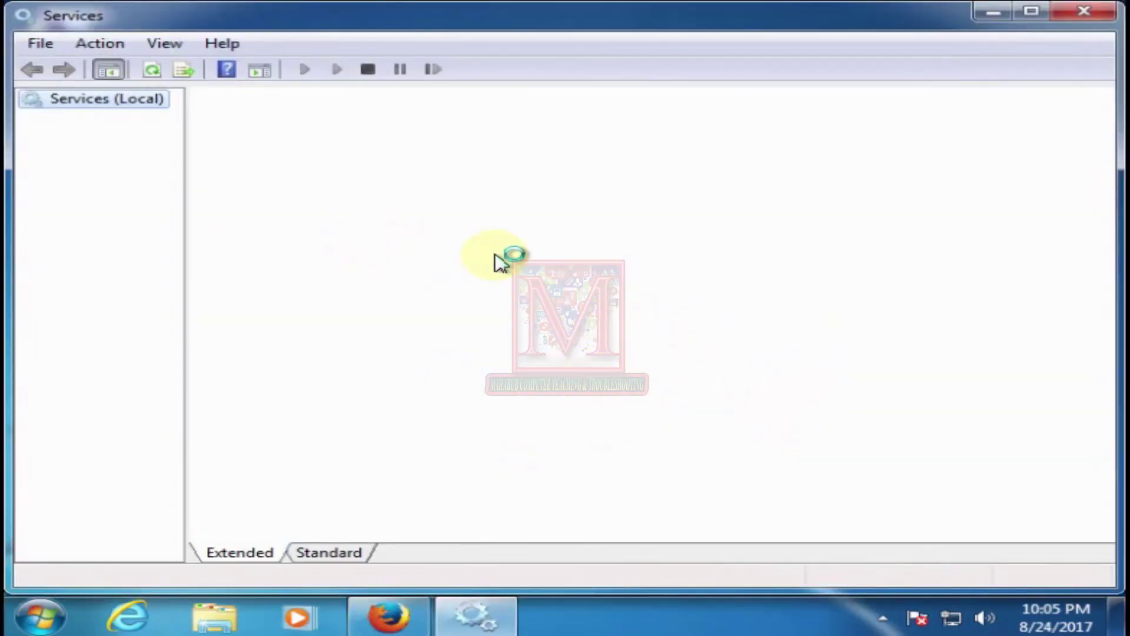
Step: Find the Squid service in the services list, check its status and startup type, and restart it
click(583, 292)
key(s)
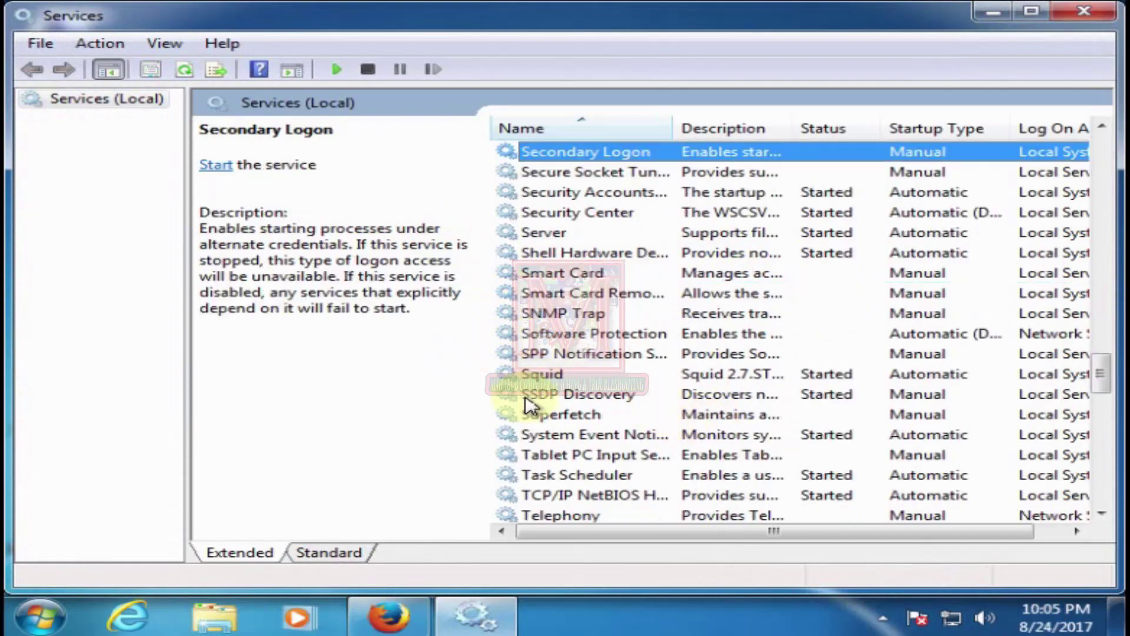
click(538, 375)
drag(646, 530, 822, 529)
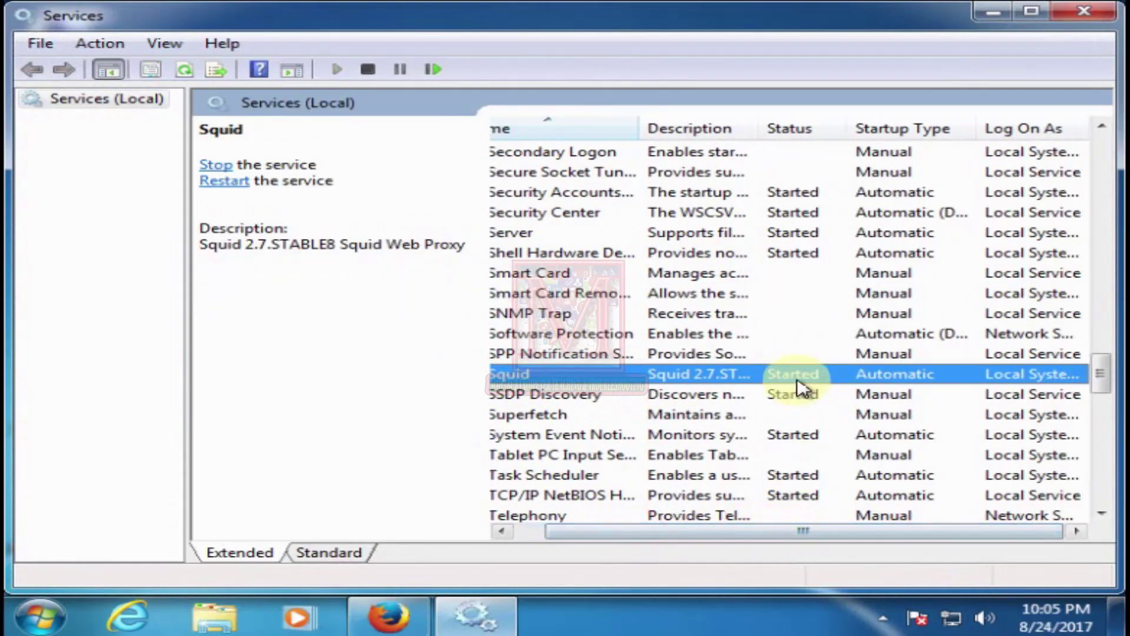
click(597, 528)
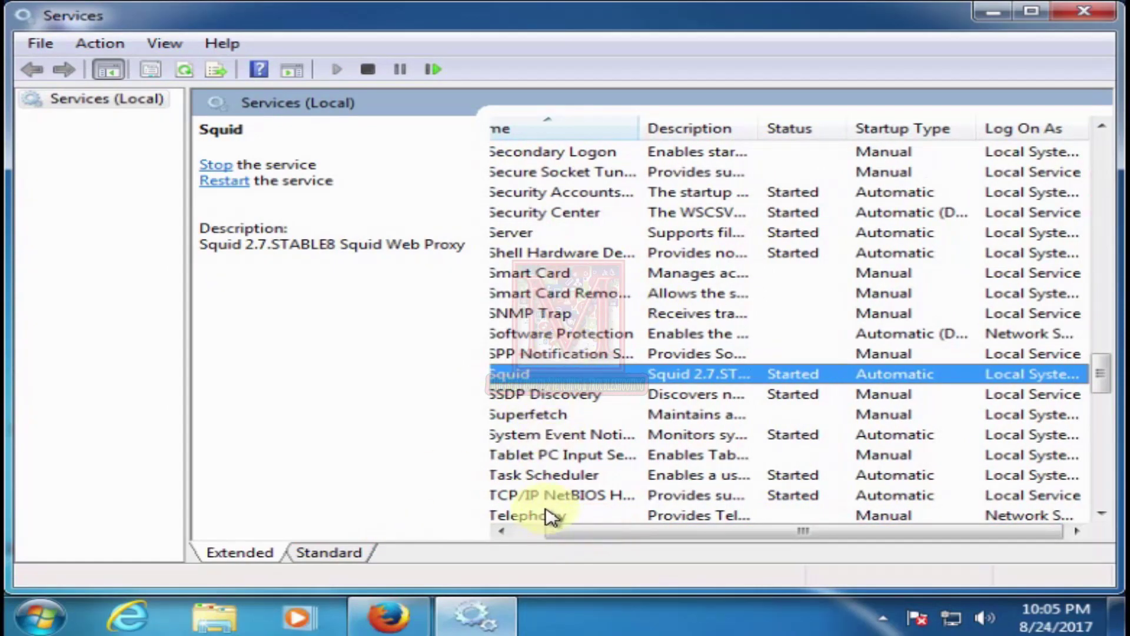
click(525, 529)
right_click(553, 374)
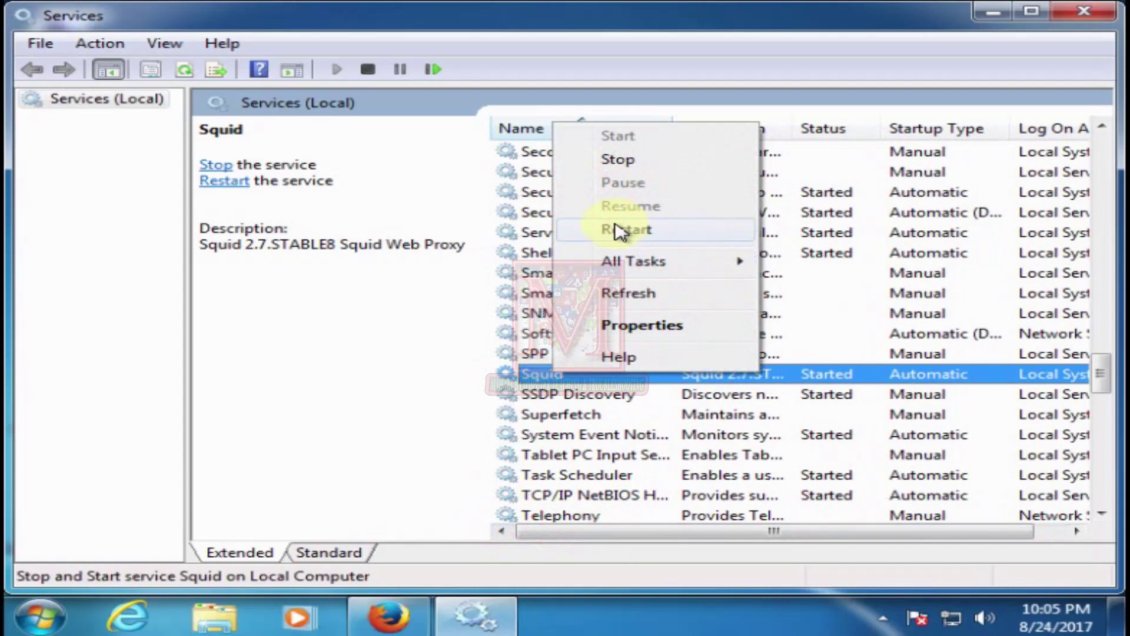
click(617, 230)
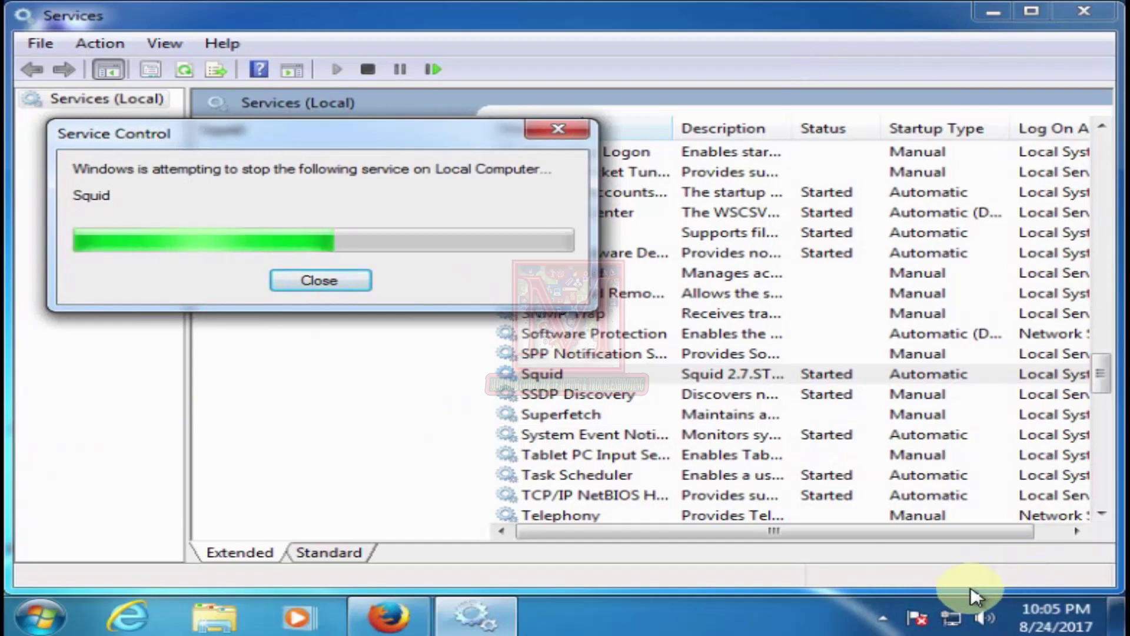
Step: Open the computer's network adapter settings through the Network and Sharing Center
right_click(958, 622)
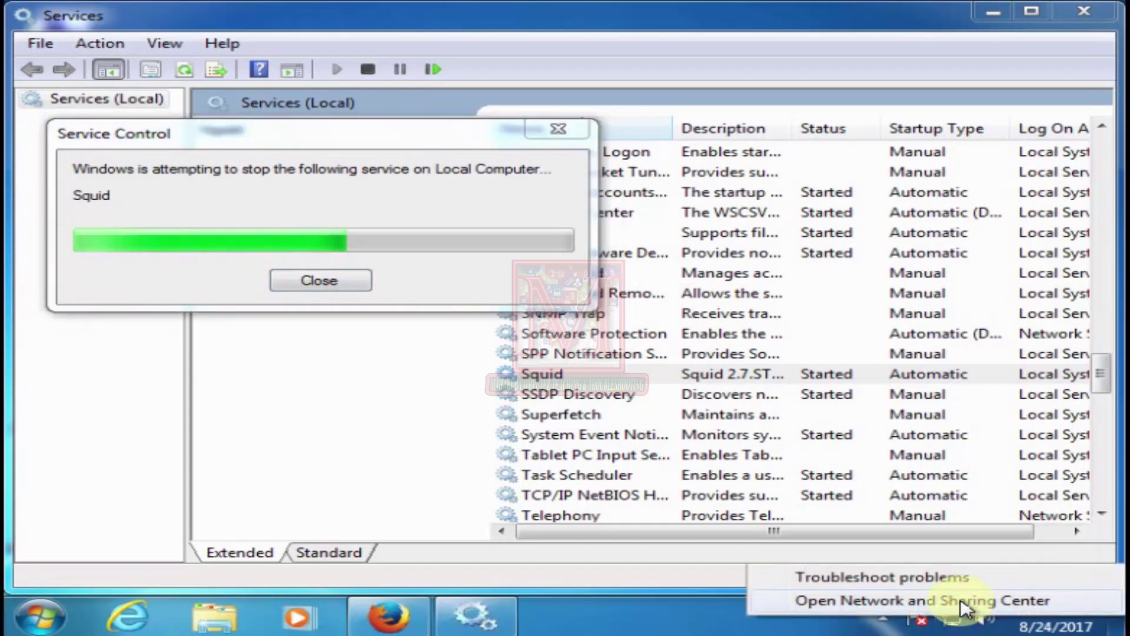
click(961, 601)
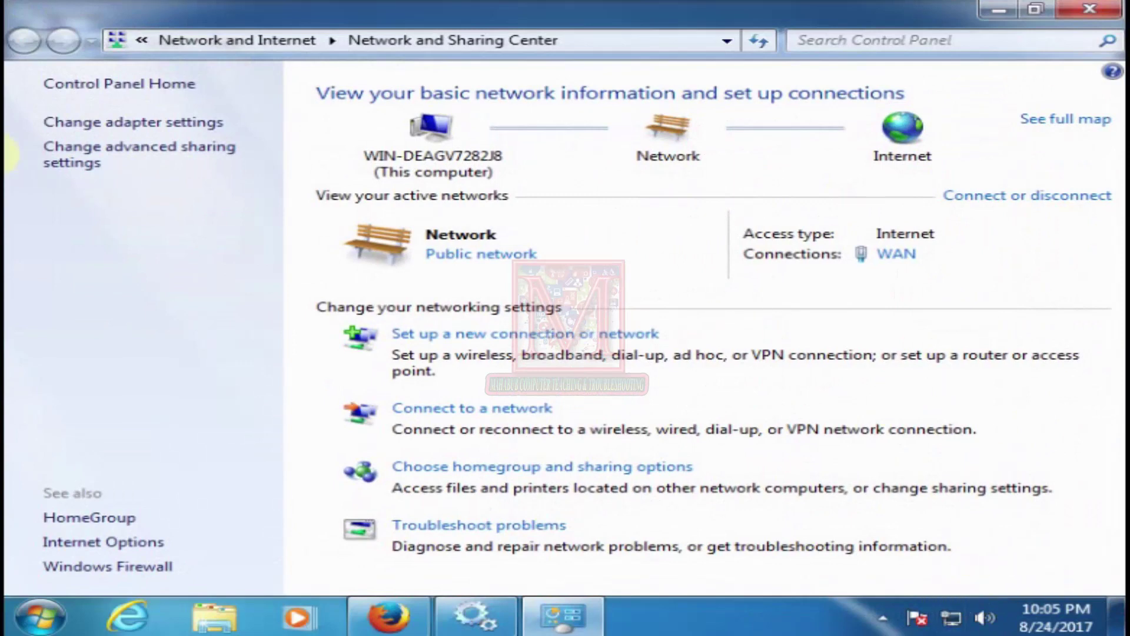
click(128, 124)
click(463, 272)
Step: Enable the disabled LAN network connection
click(122, 128)
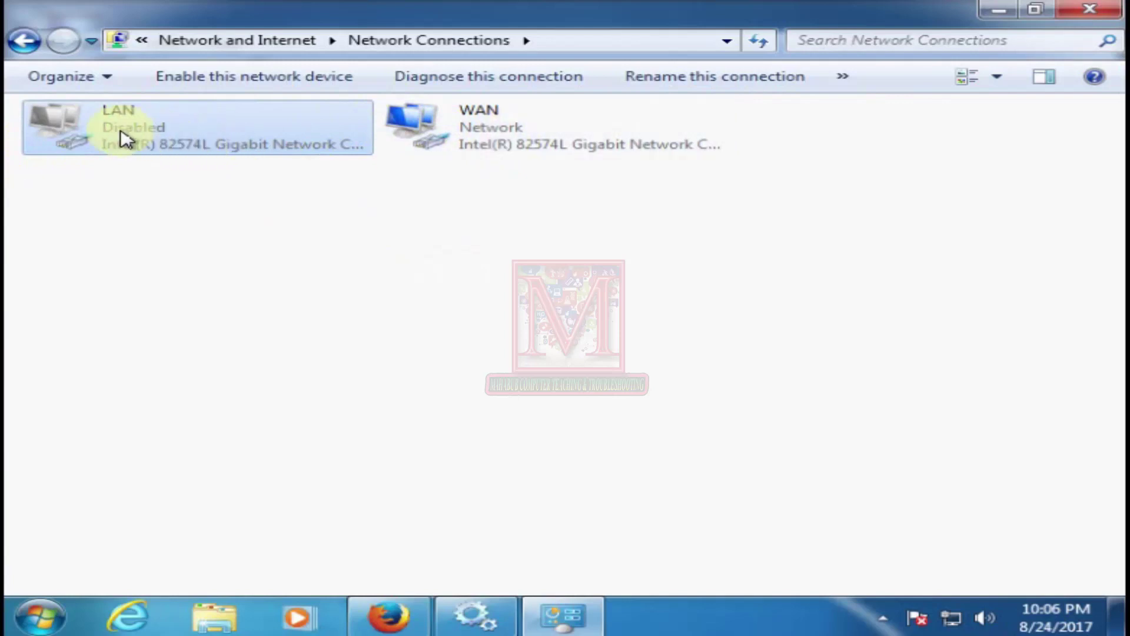
right_click(141, 124)
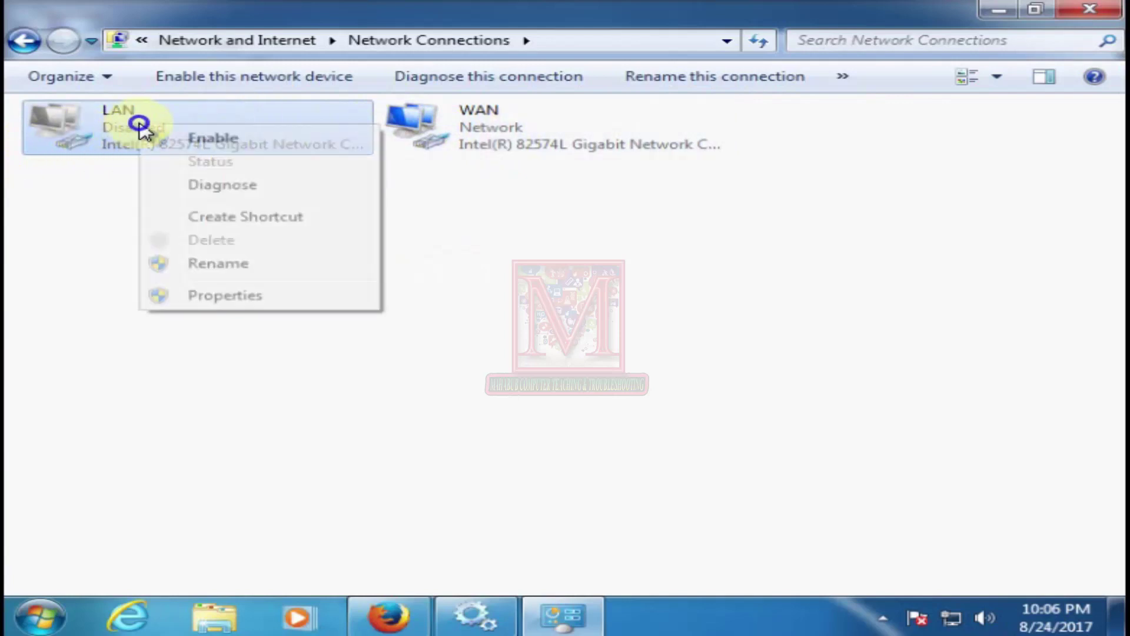
click(202, 140)
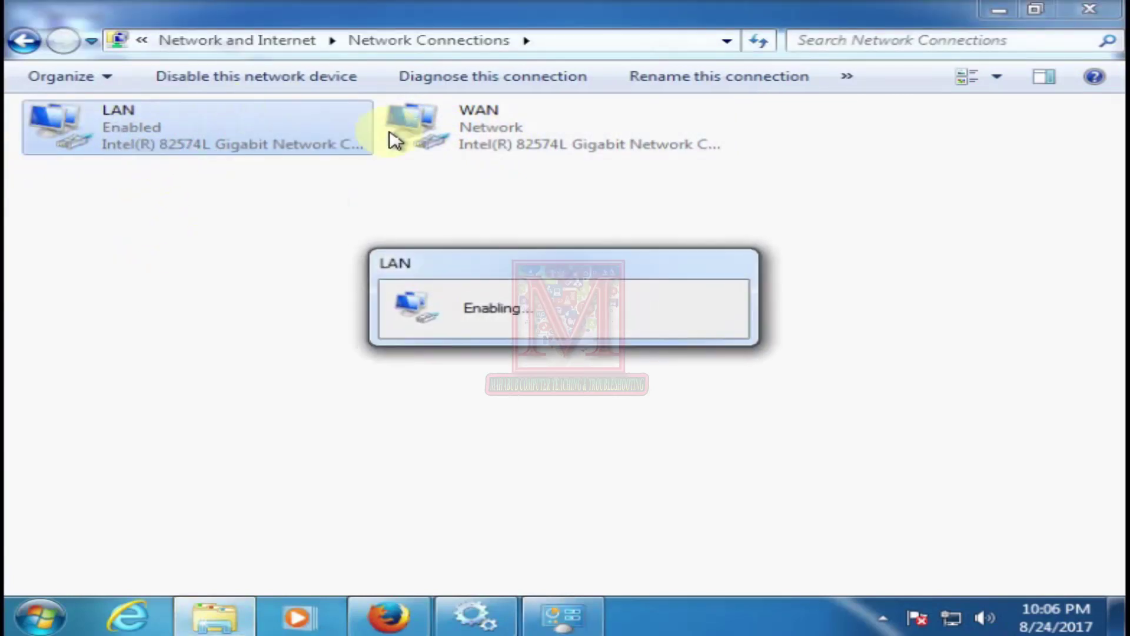
click(182, 282)
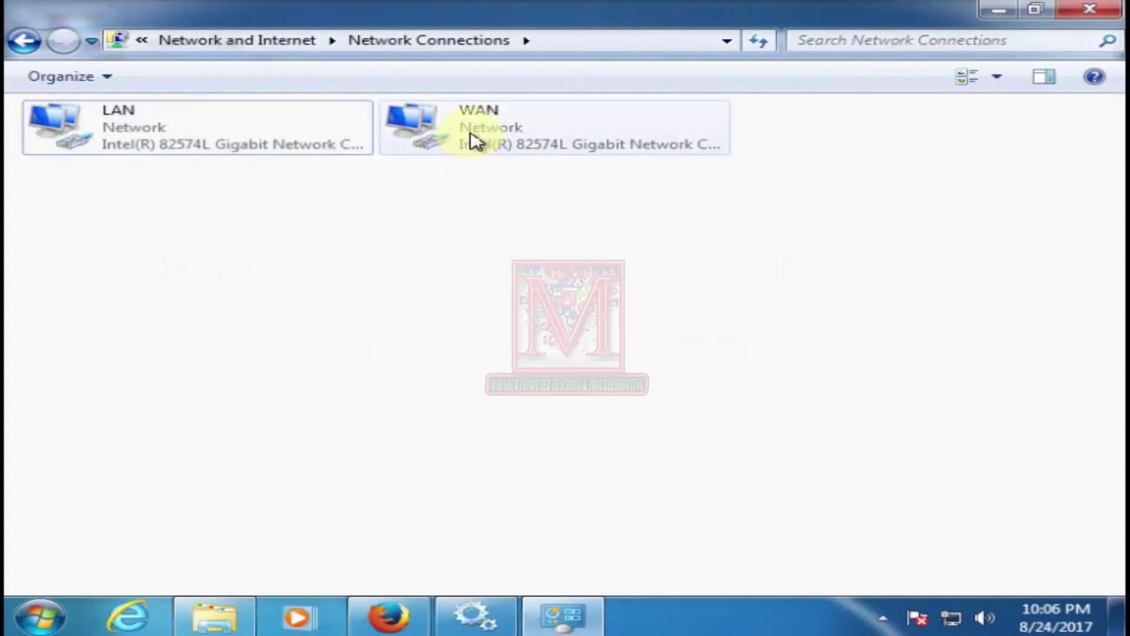
Step: In the WAN connection's sharing properties, allow other network users to connect through this computer's Internet connection
click(468, 138)
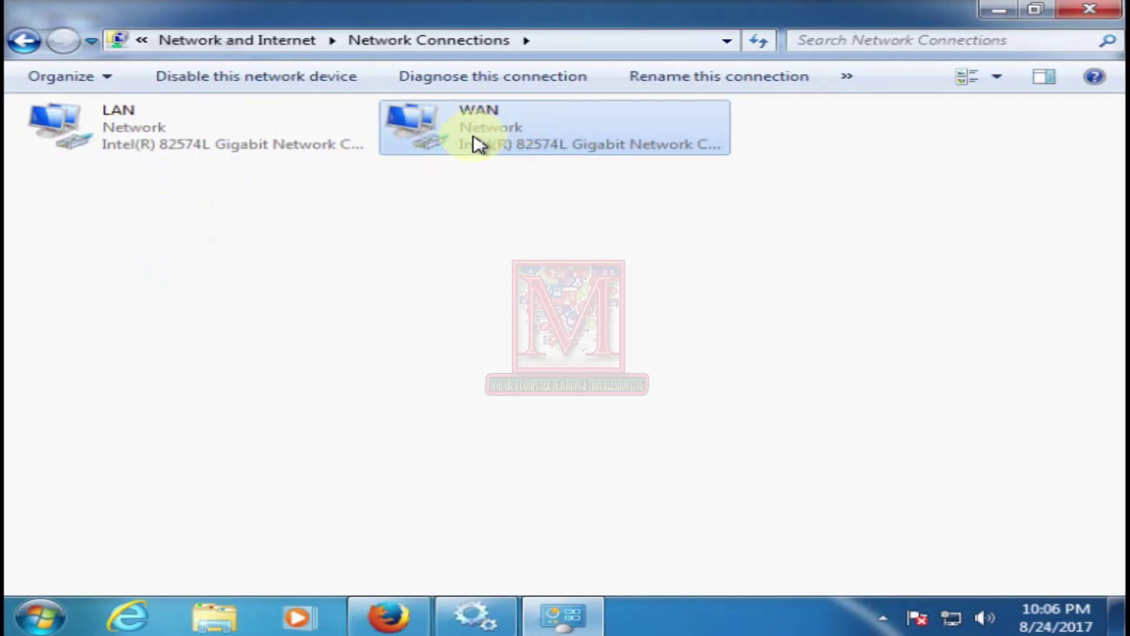
right_click(468, 125)
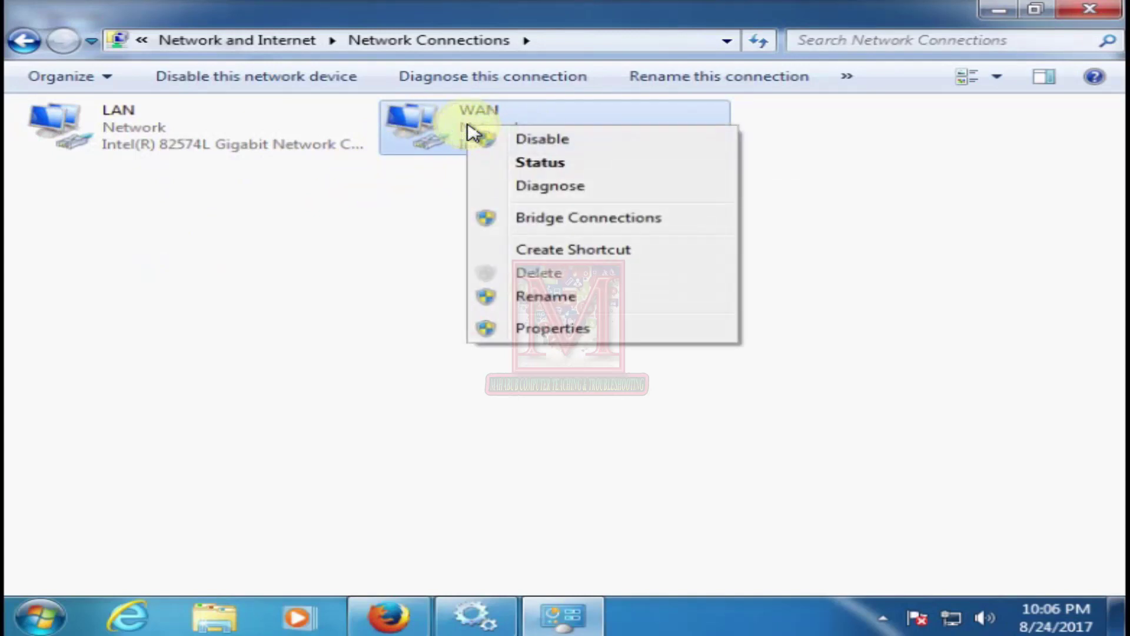
click(530, 333)
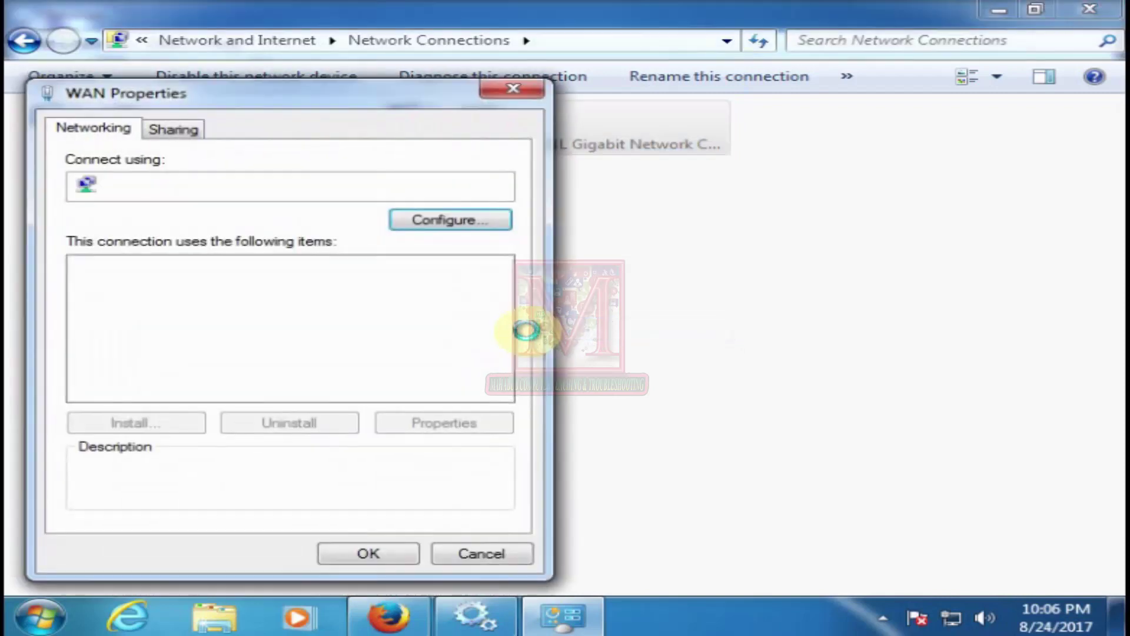
click(179, 135)
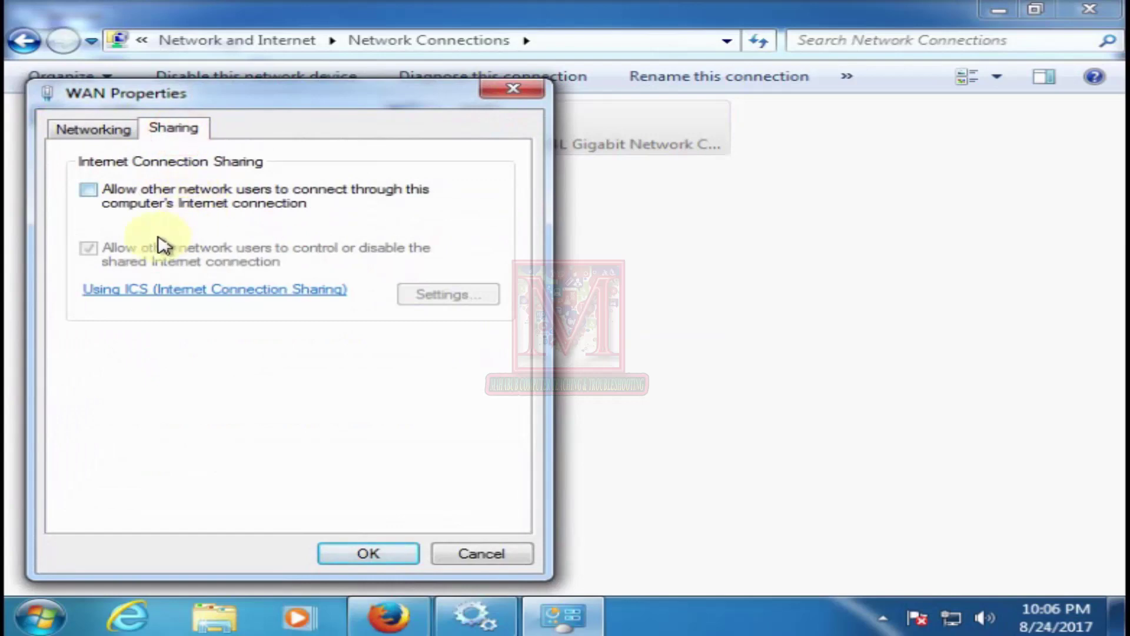
click(98, 195)
Step: In the WAN sharing service settings, enable FTP Server, IMAP3 and IMAP4, accepting the default host for each
click(464, 295)
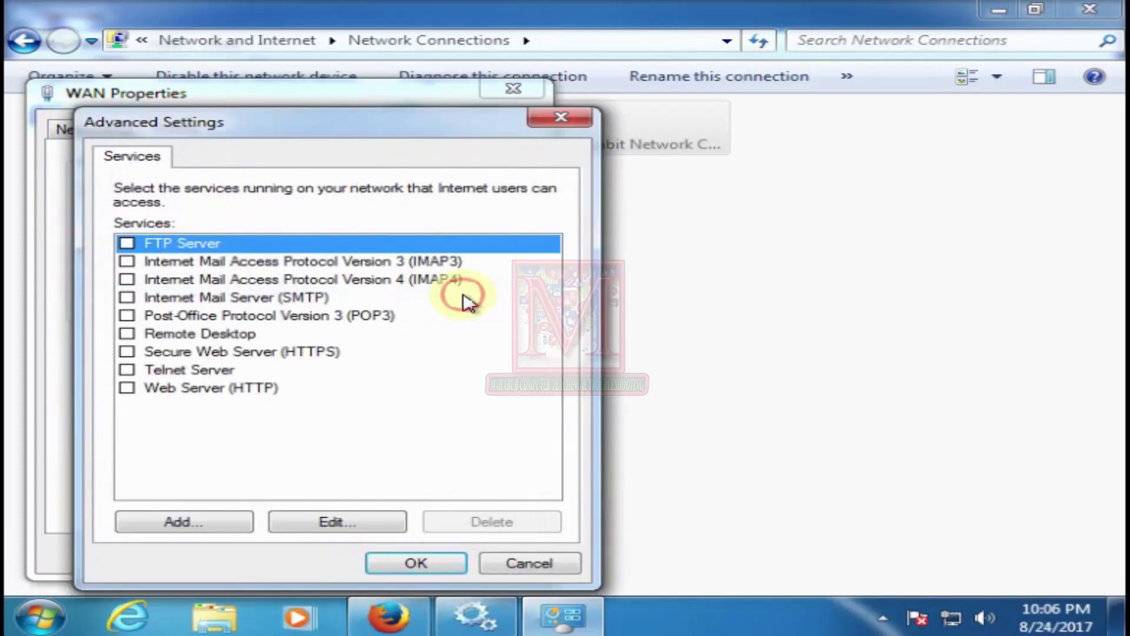
click(123, 243)
click(386, 476)
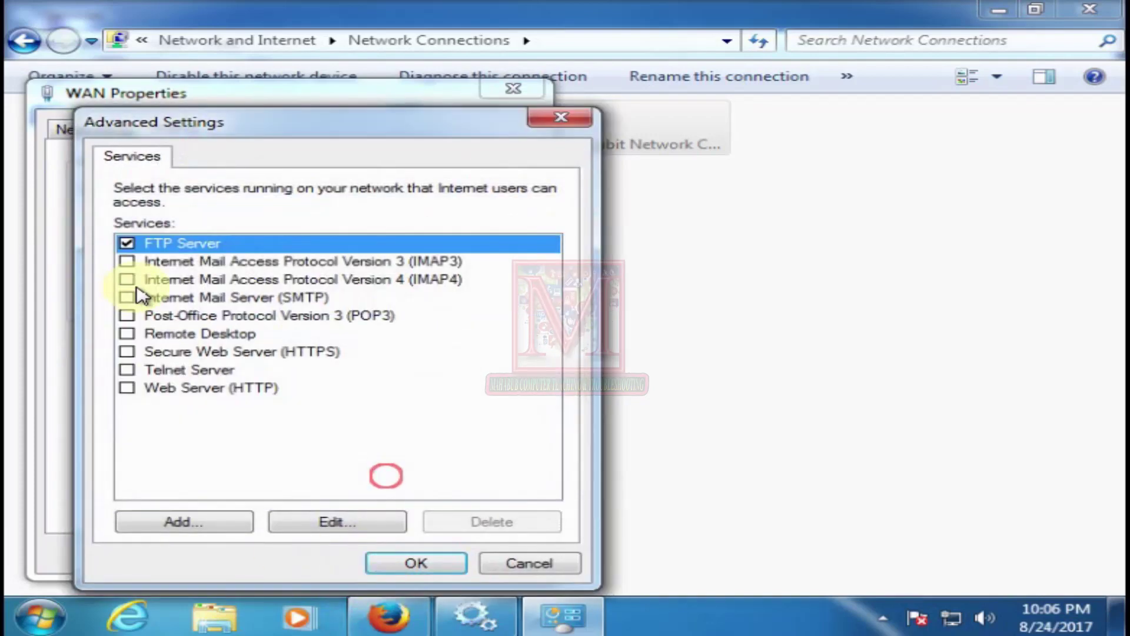
click(127, 261)
click(378, 476)
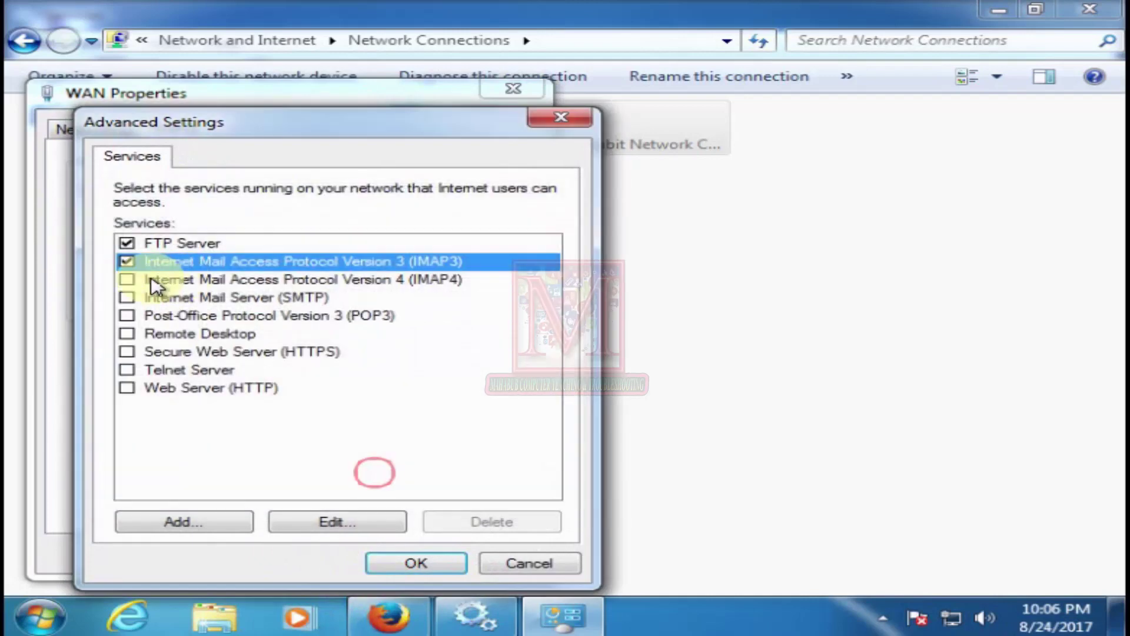
click(127, 279)
click(377, 474)
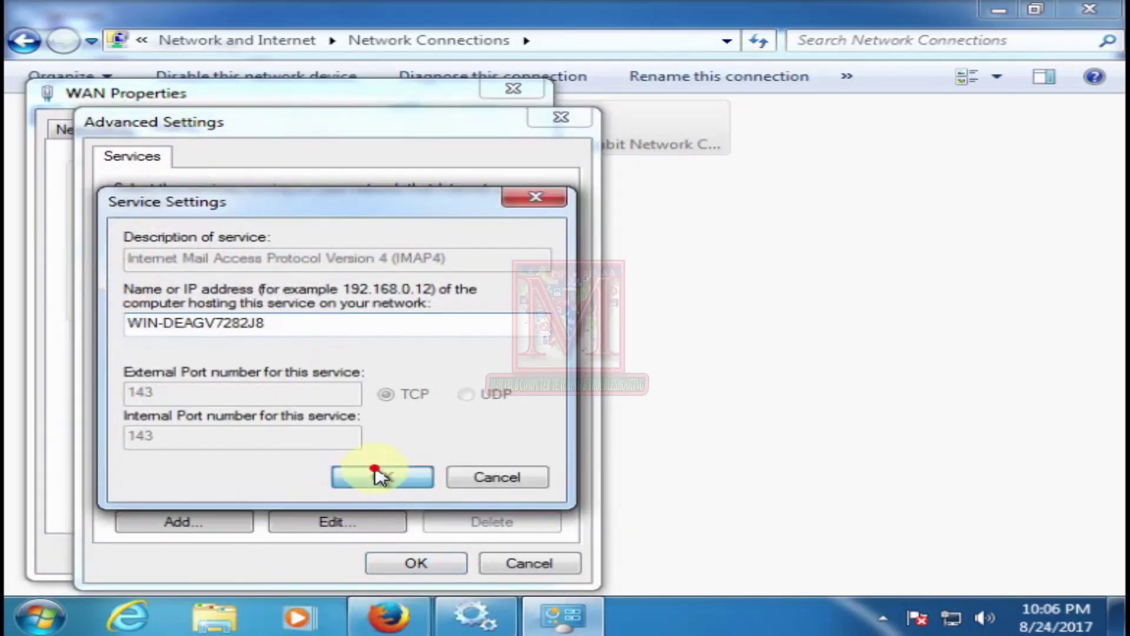
Step: Enable the Internet Mail Server (SMTP), POP3 and Remote Desktop services with their default host settings
click(125, 297)
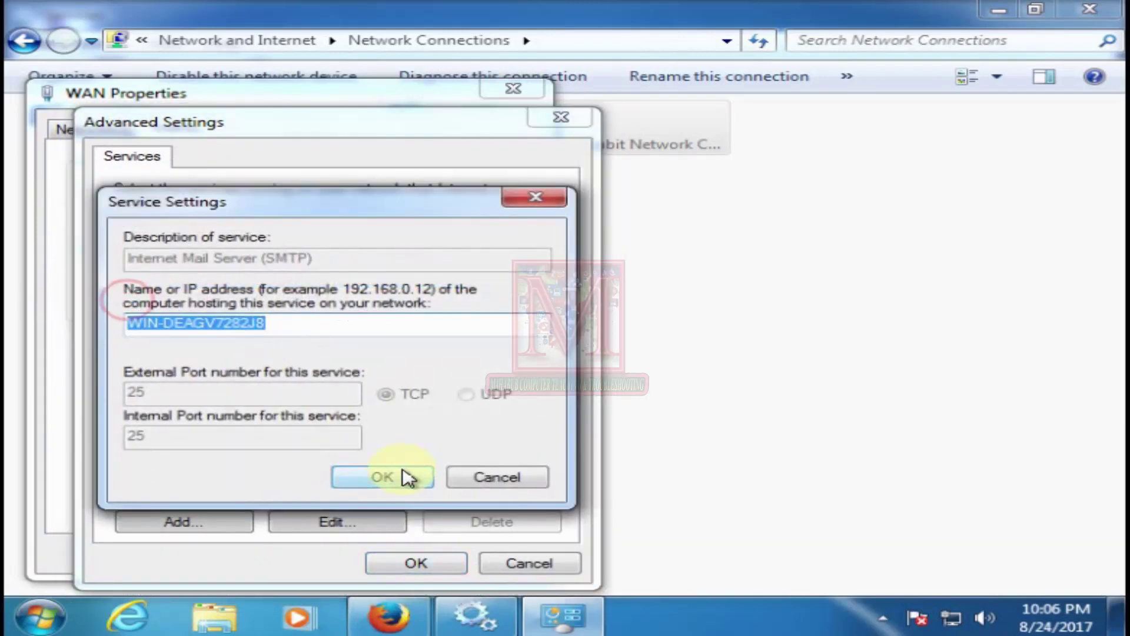
click(383, 477)
click(127, 316)
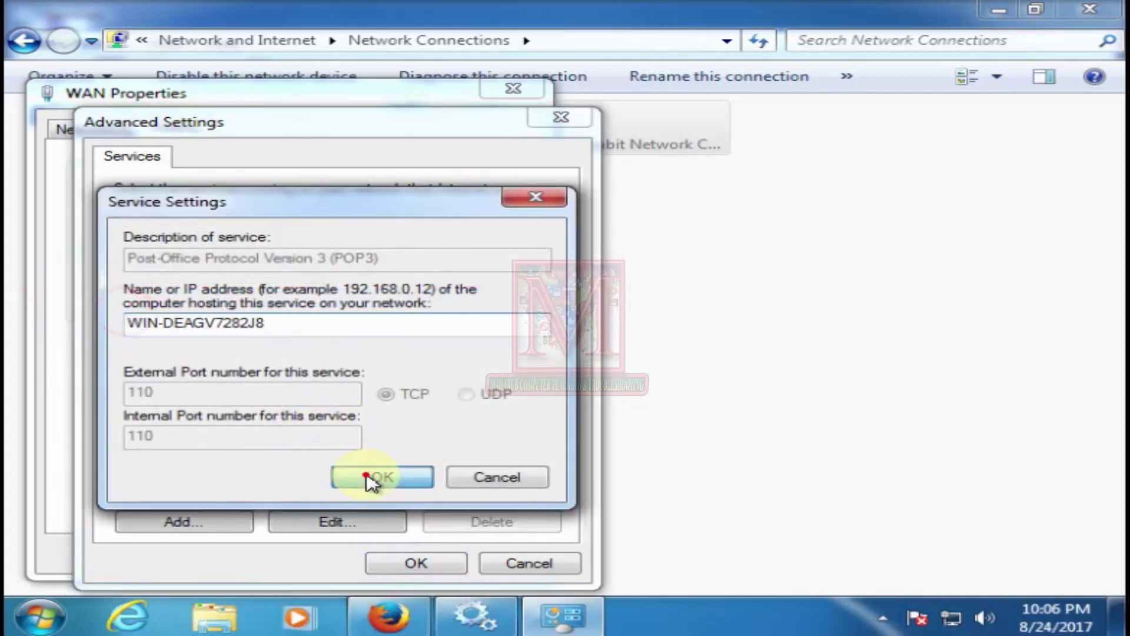
click(372, 482)
click(126, 333)
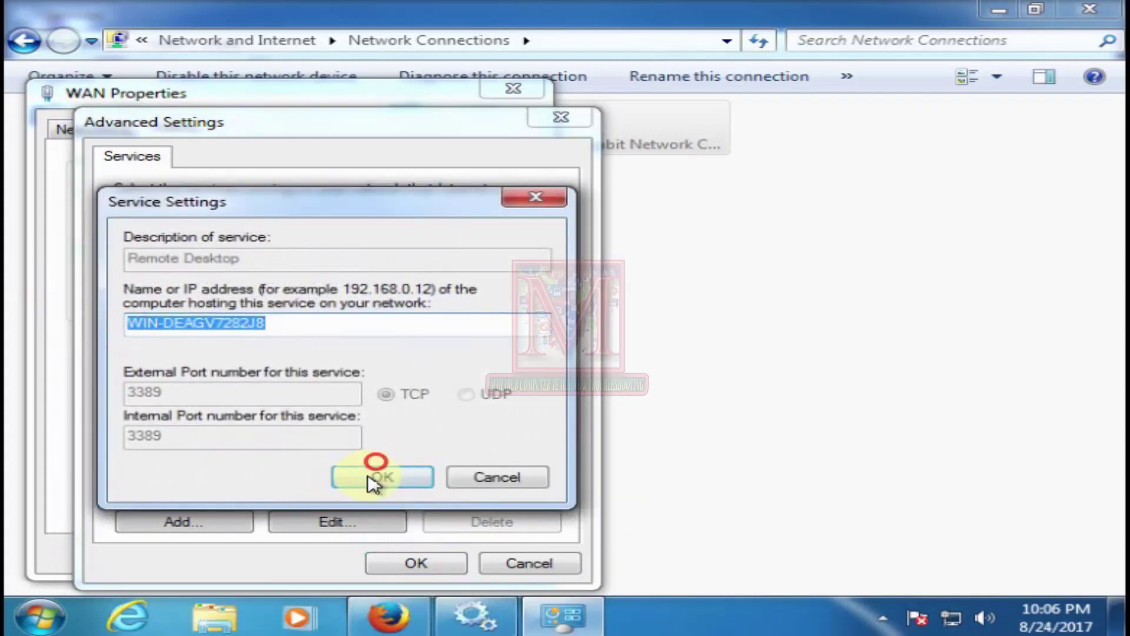
click(372, 481)
Step: Enable Secure Web Server (HTTPS), Telnet Server and Web Server (HTTP) with default host settings, and accept the service selection
click(128, 349)
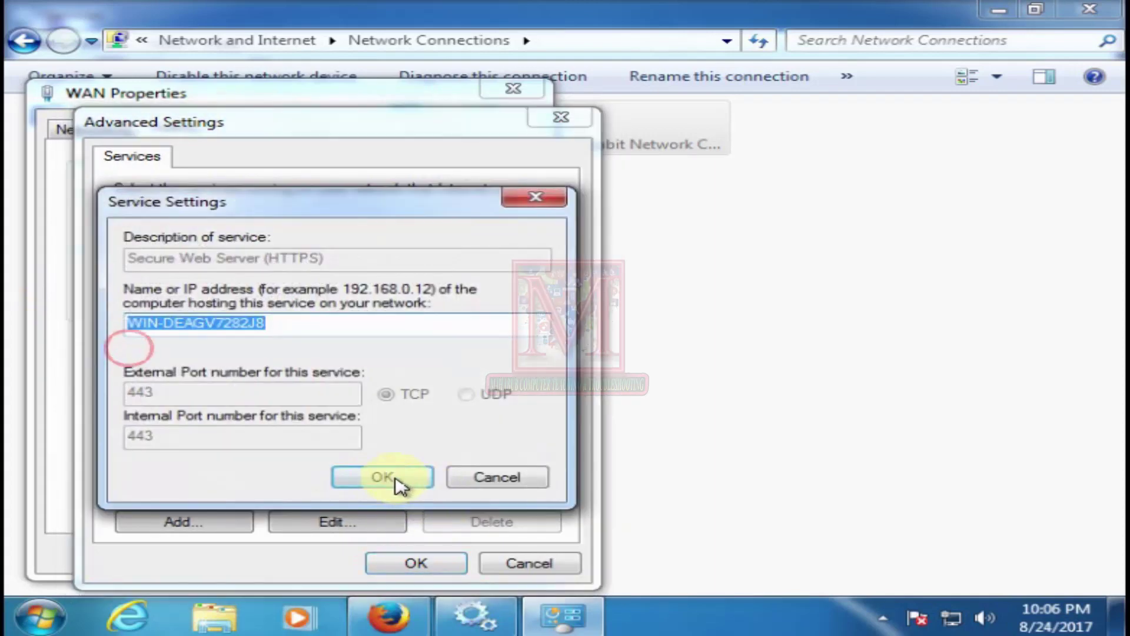
click(401, 479)
click(128, 371)
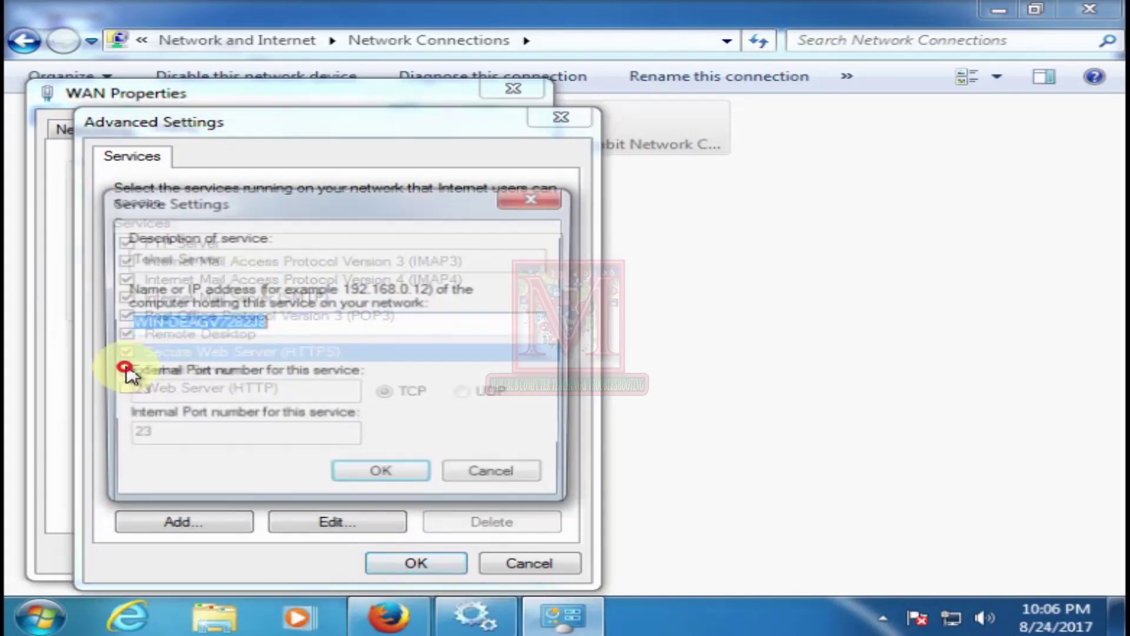
click(379, 472)
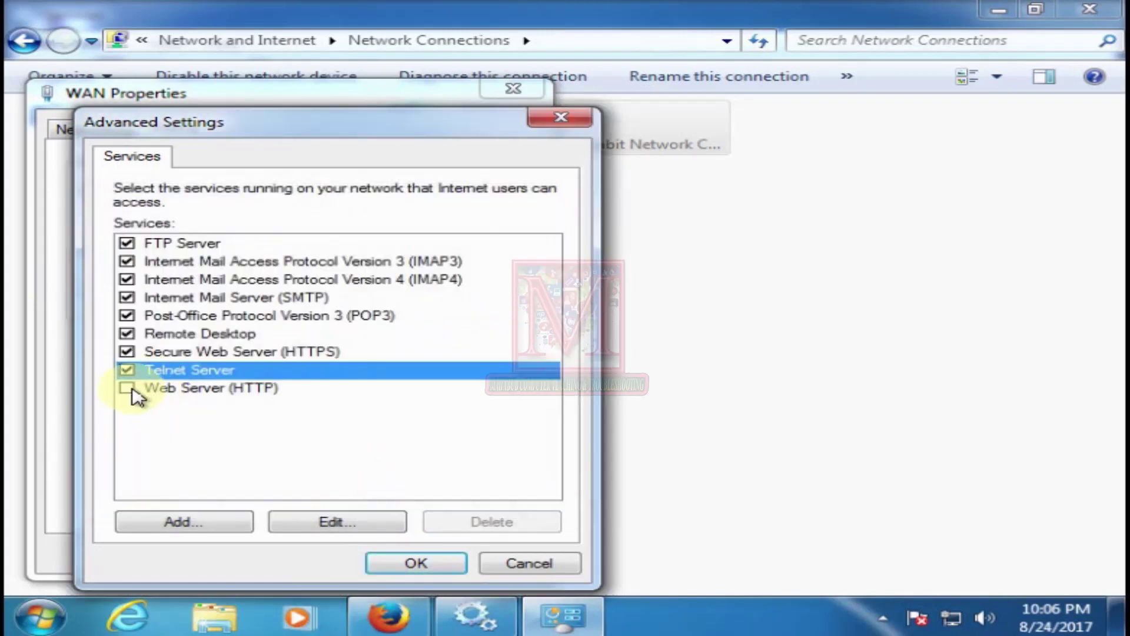
click(126, 387)
click(377, 476)
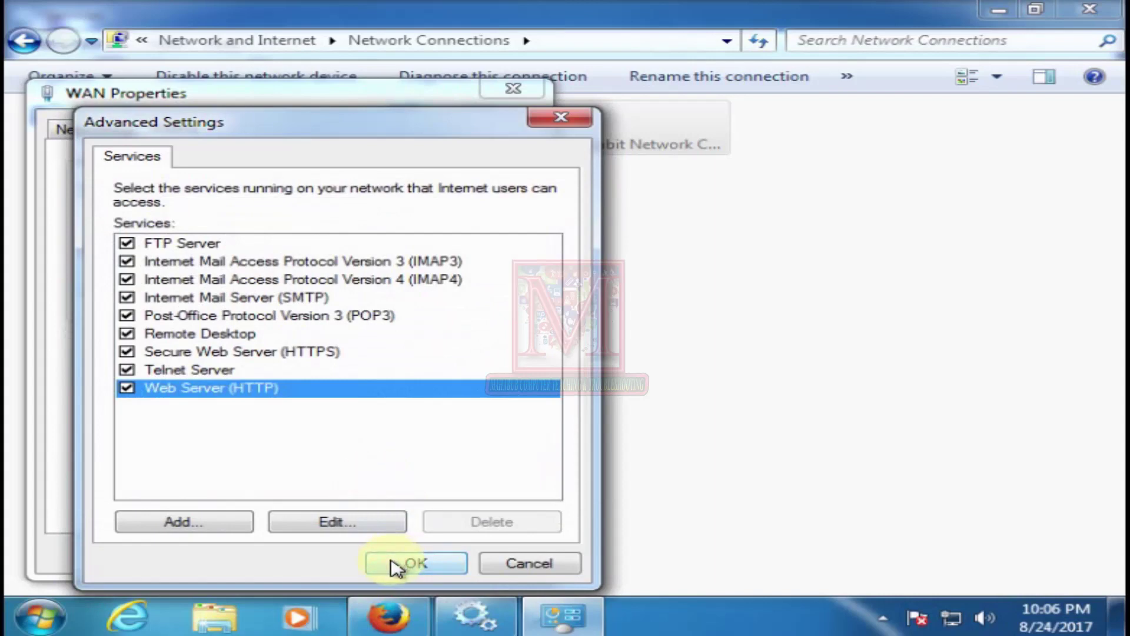
click(416, 564)
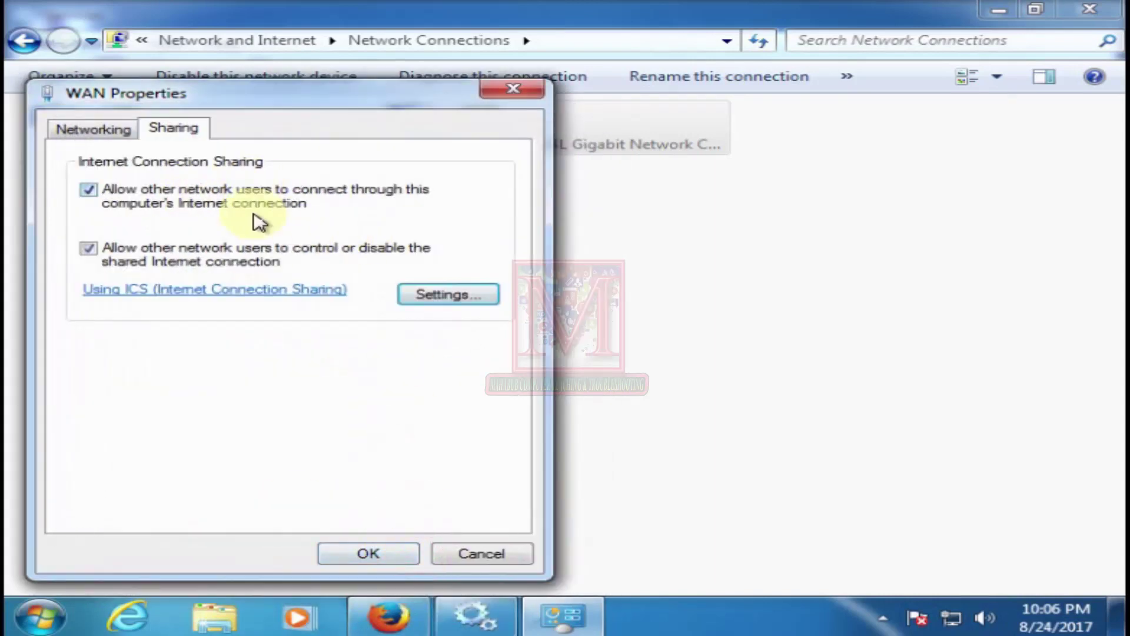
Step: Apply the Internet Connection Sharing settings to the WAN connection and close its properties
click(97, 131)
click(176, 130)
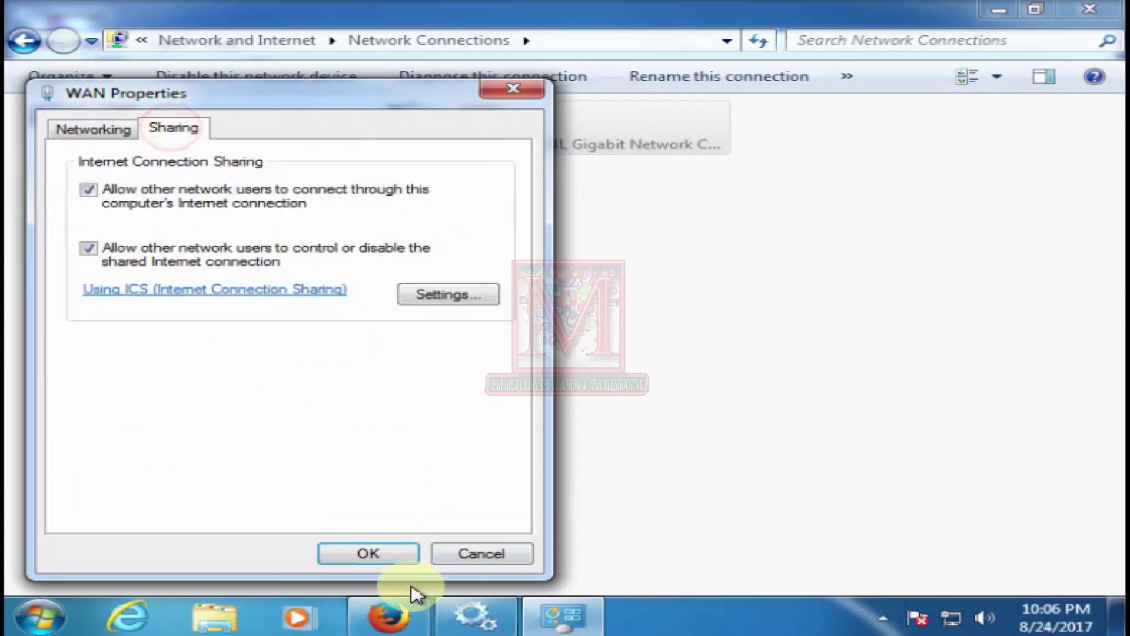
click(374, 548)
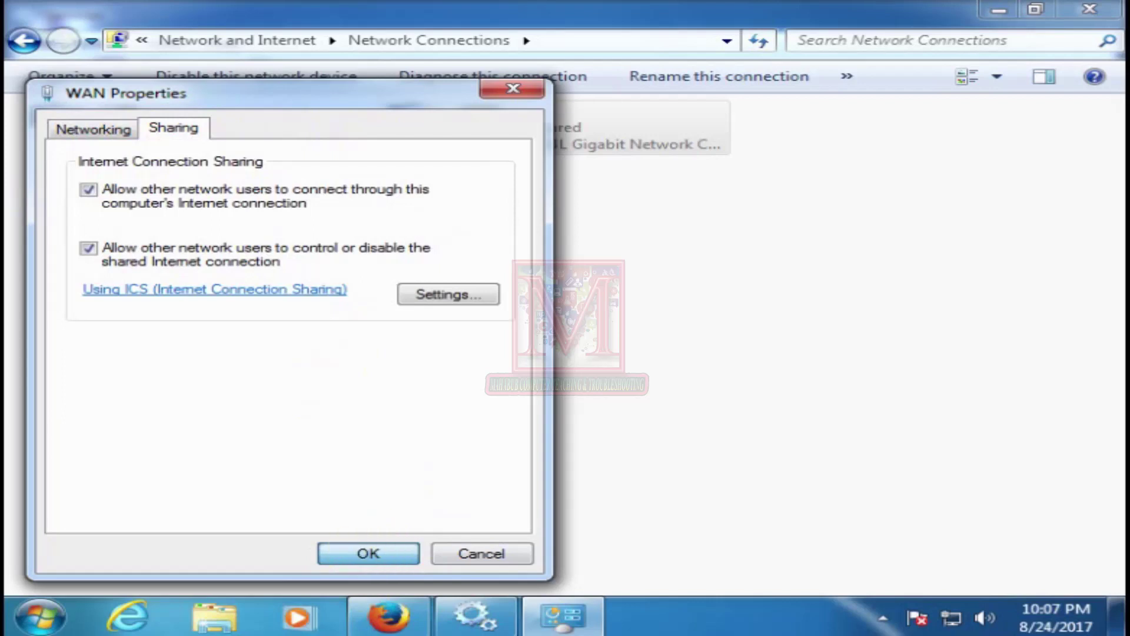
click(446, 315)
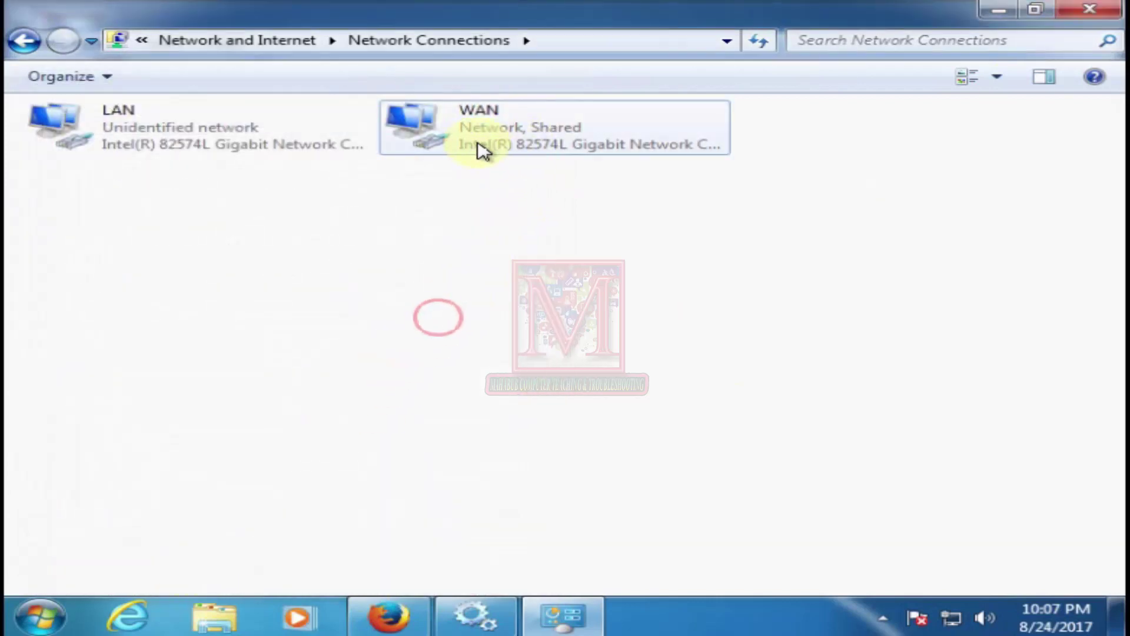
click(278, 350)
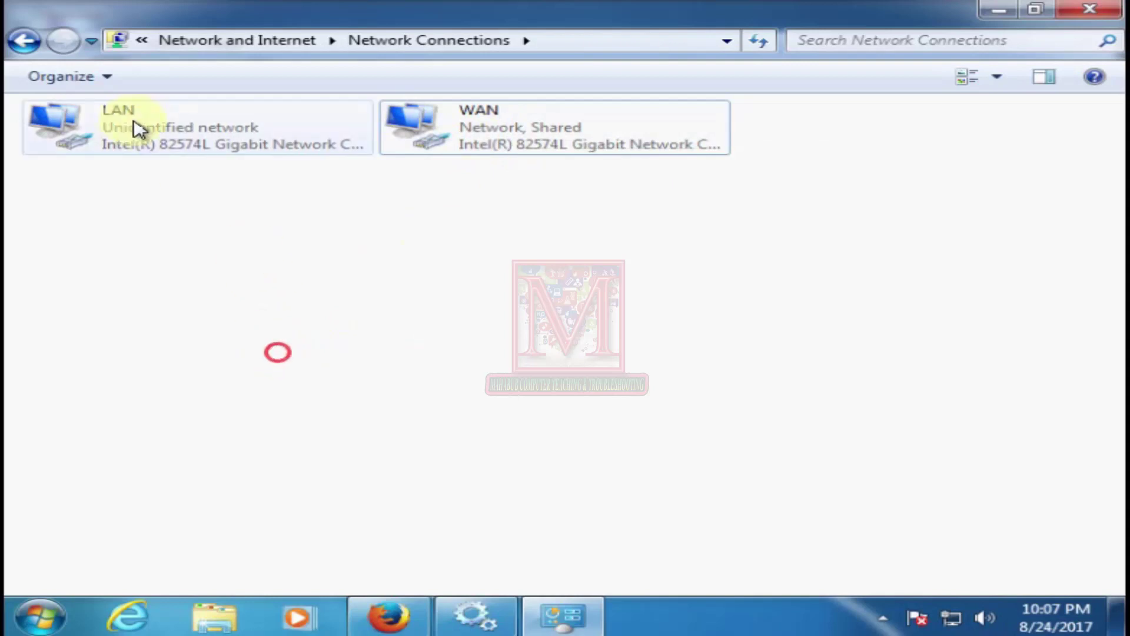
Step: Give the LAN connection the static IPv4 address 192.168.20.1 with subnet mask 255.255.255.0, then close its properties and status
click(133, 127)
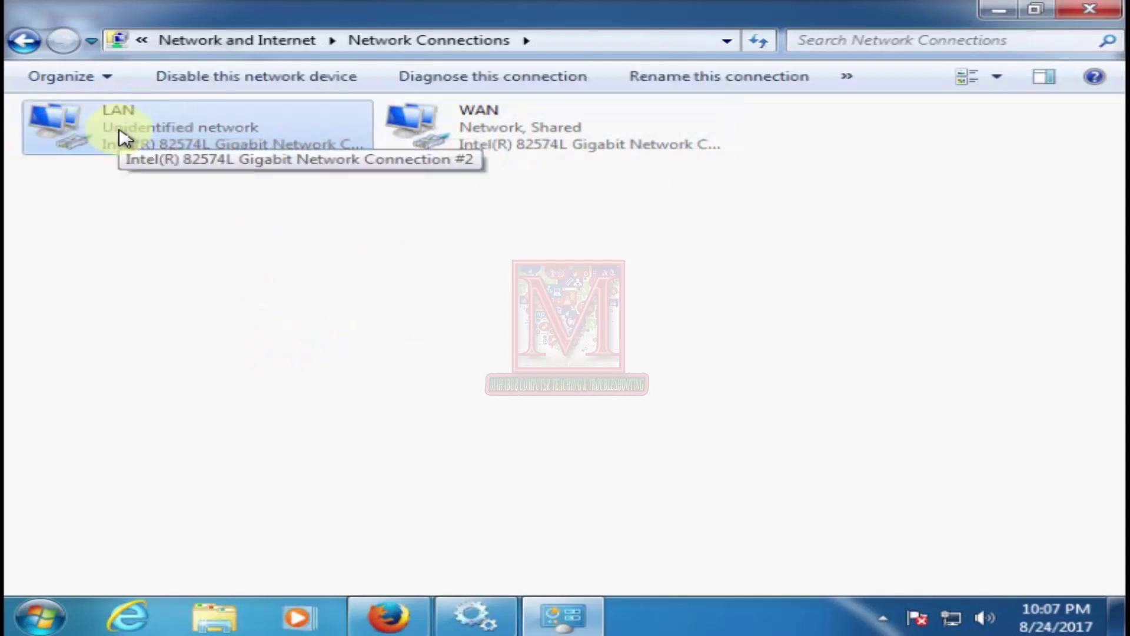
double_click(123, 136)
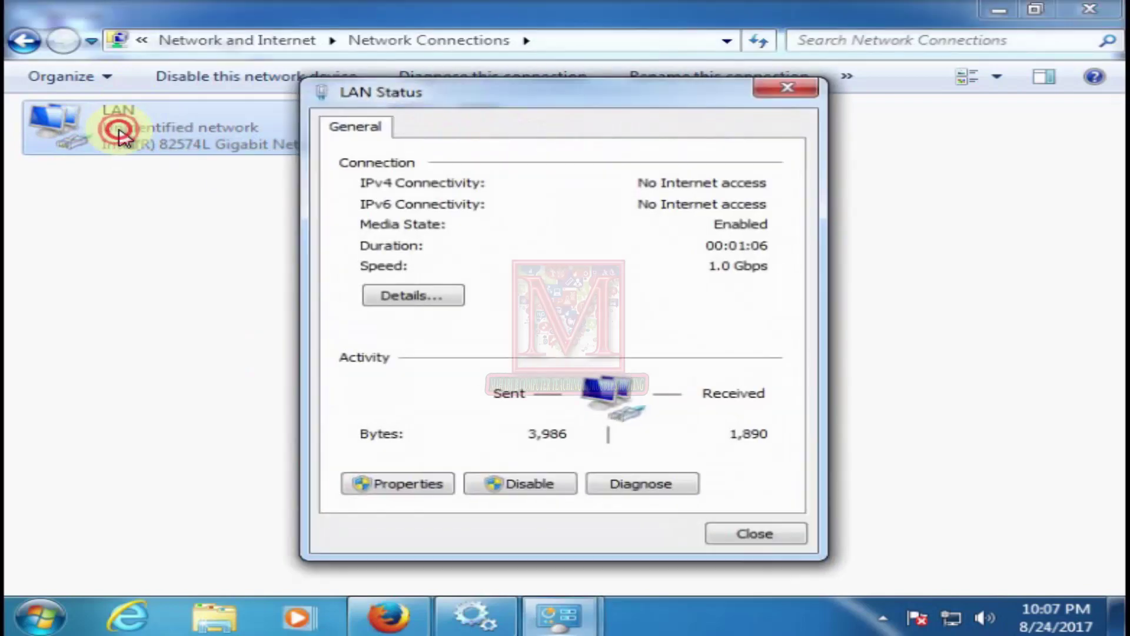
click(412, 485)
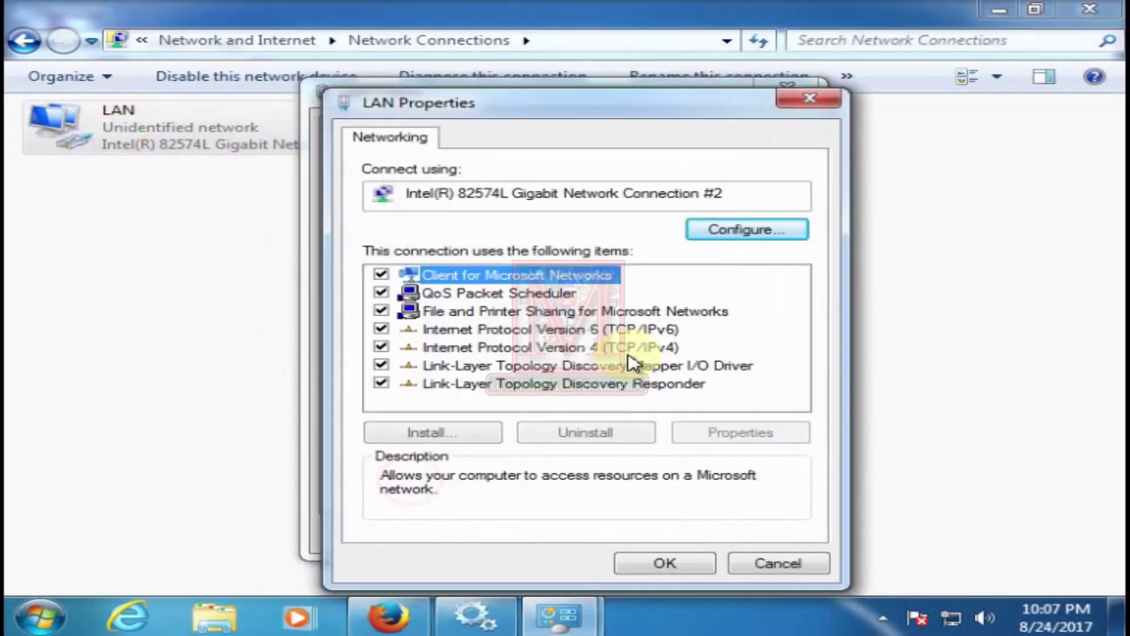
click(628, 353)
double_click(628, 353)
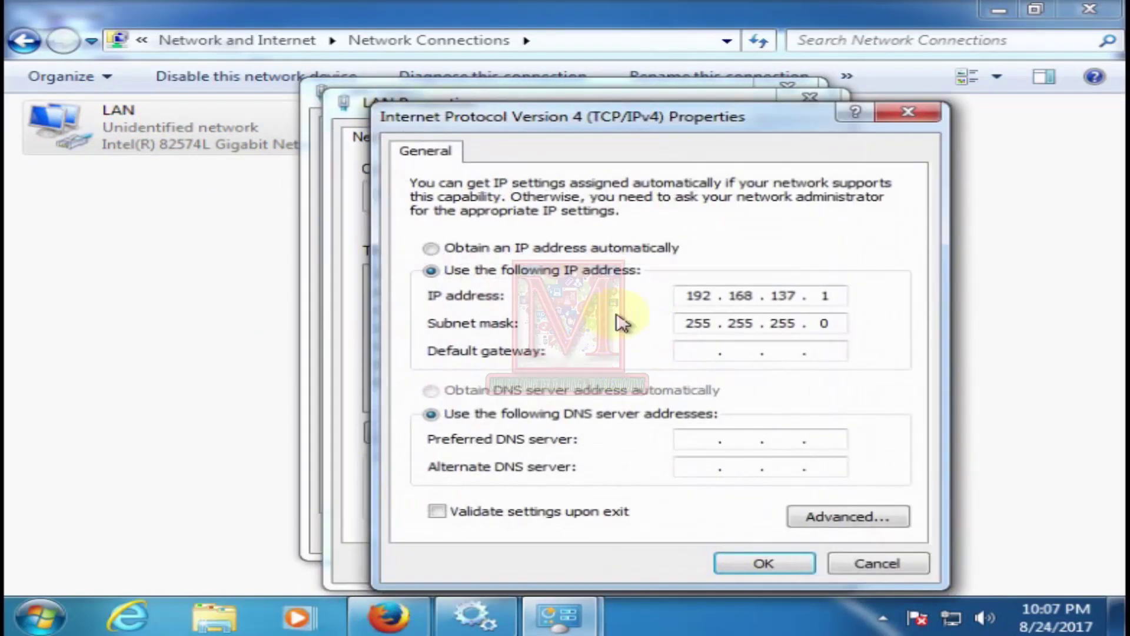
click(441, 252)
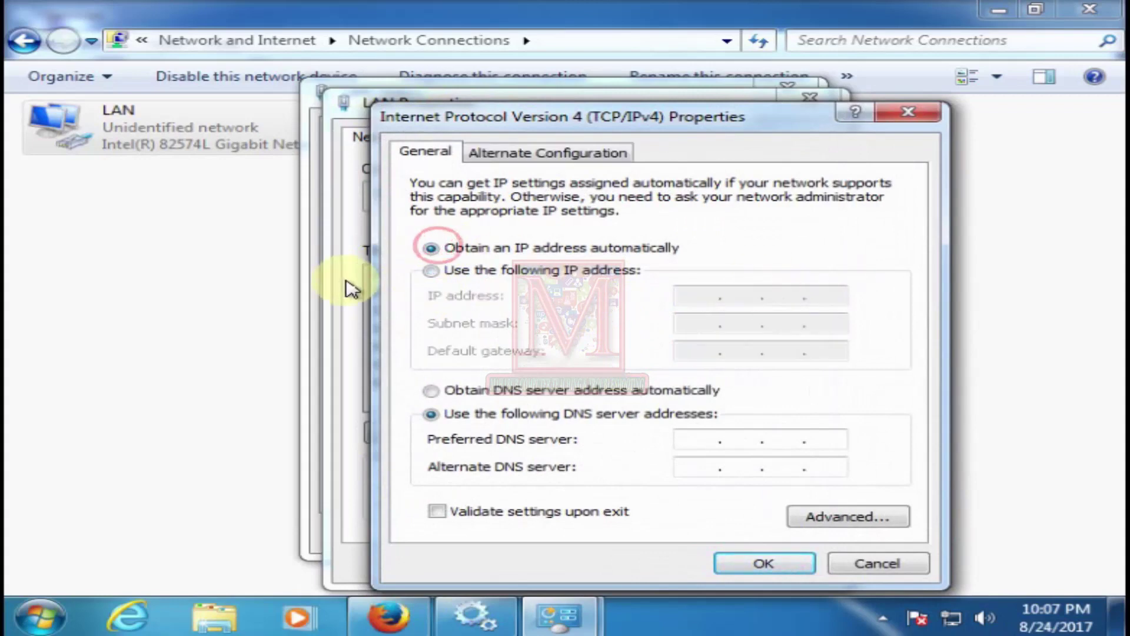
click(427, 272)
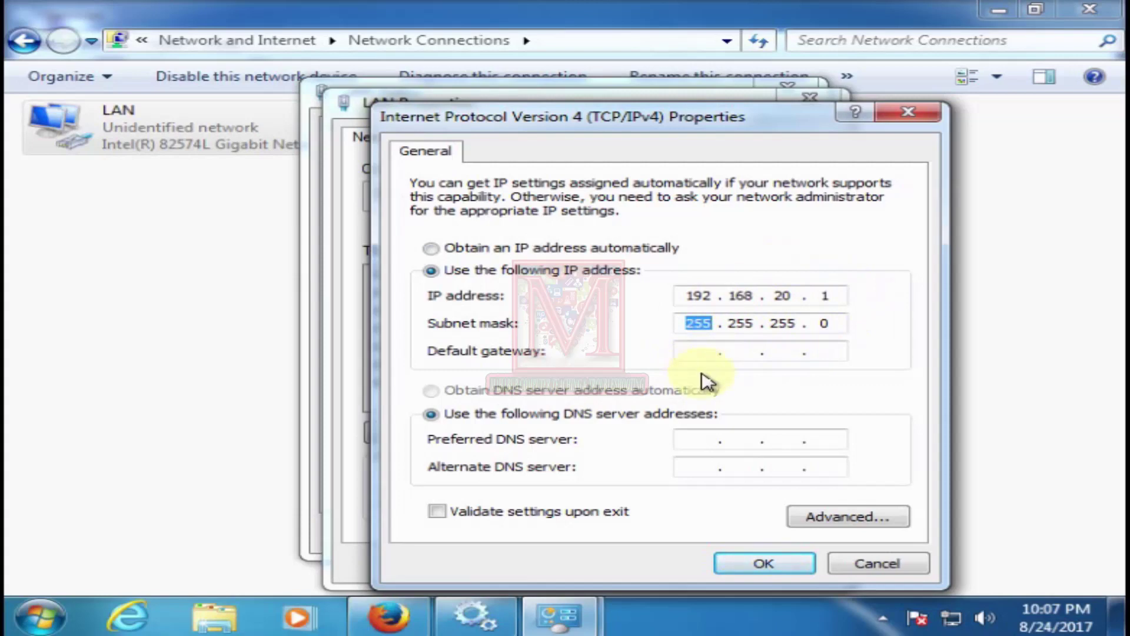
click(753, 565)
click(677, 564)
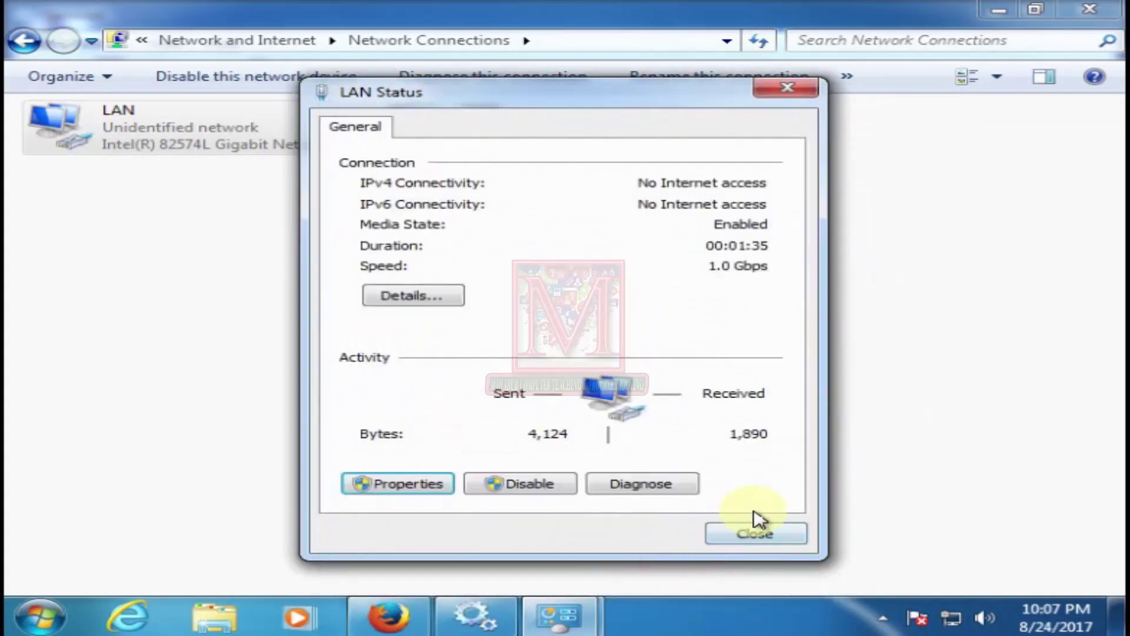
click(772, 544)
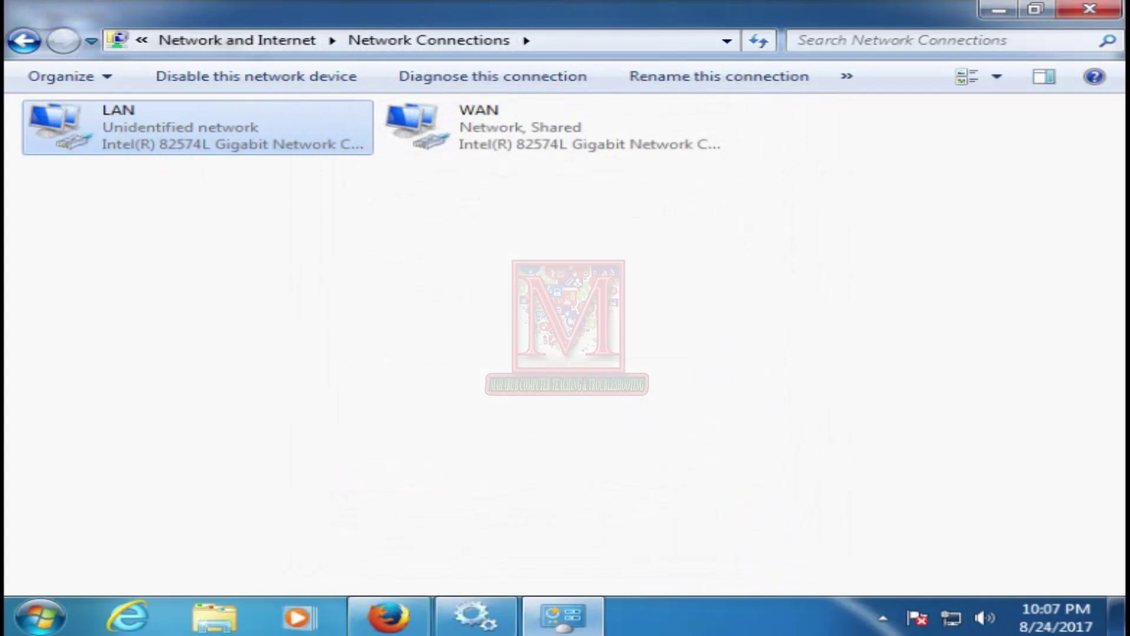
Step: Close the Network Connections and Services windows
click(238, 144)
click(1091, 13)
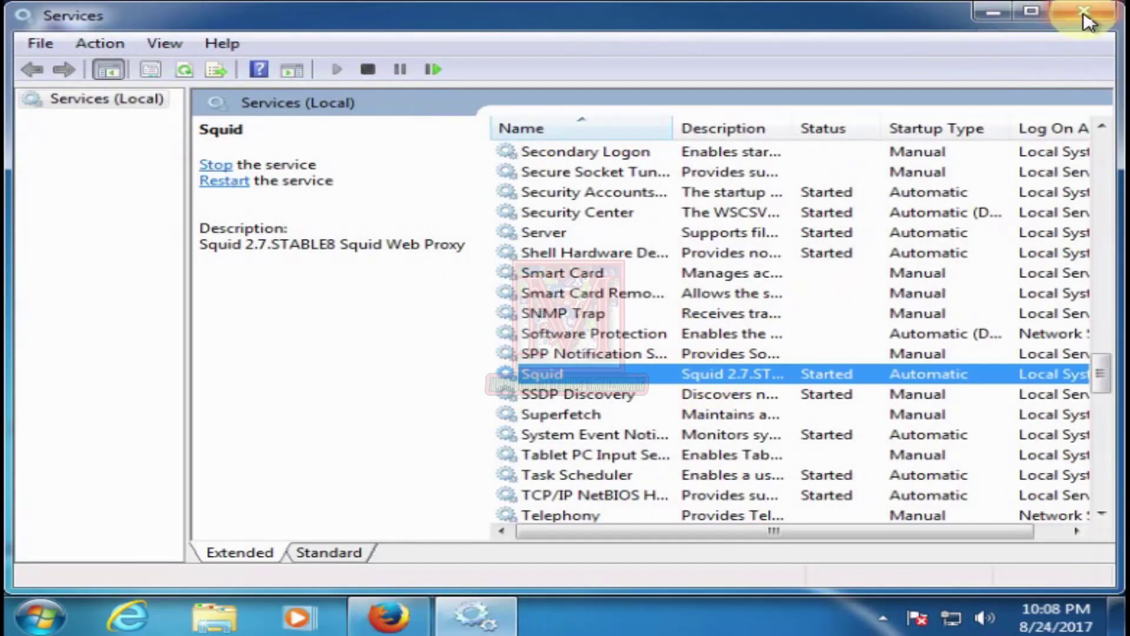
click(1085, 13)
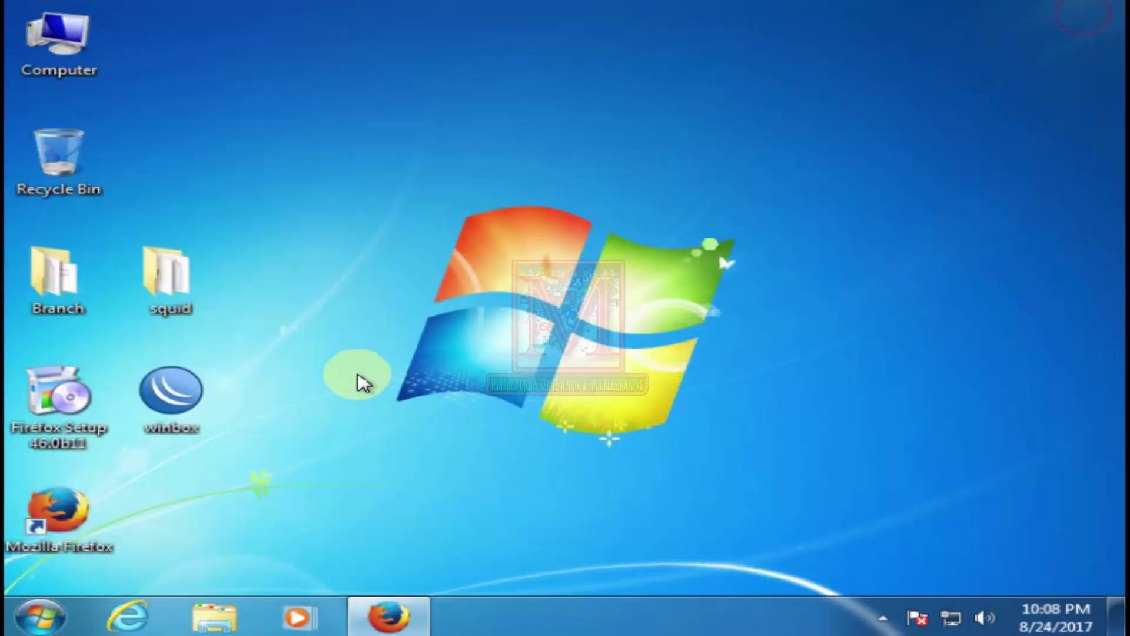
right_click(327, 423)
click(402, 219)
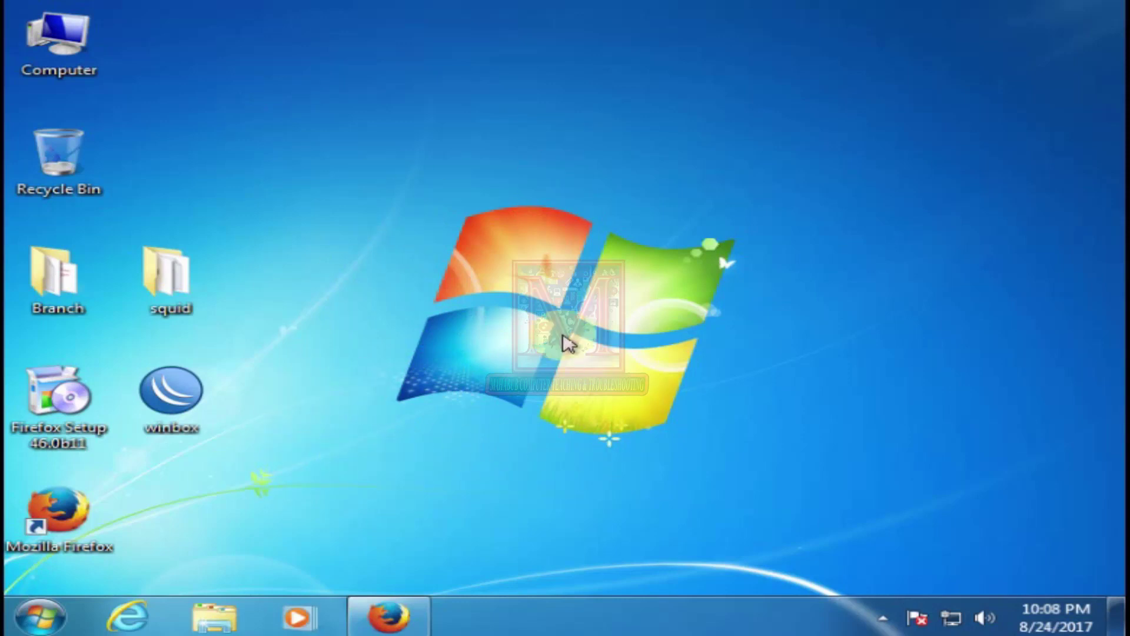
click(331, 474)
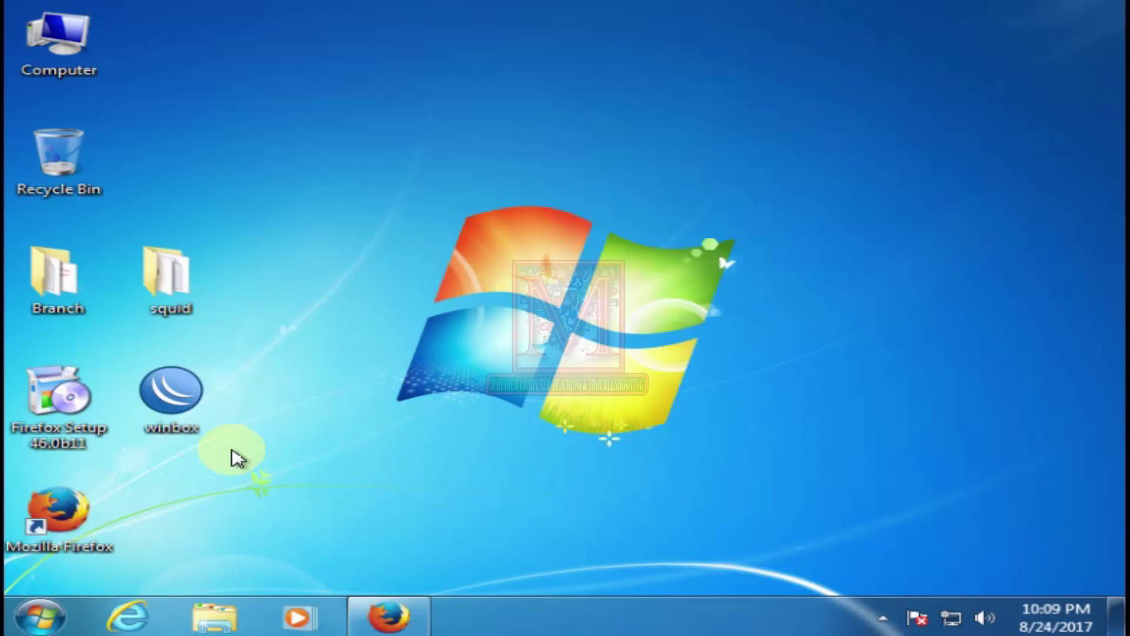
Step: Connect to the MikroTik router in WinBox and open its IP address list beside the interface list
double_click(194, 400)
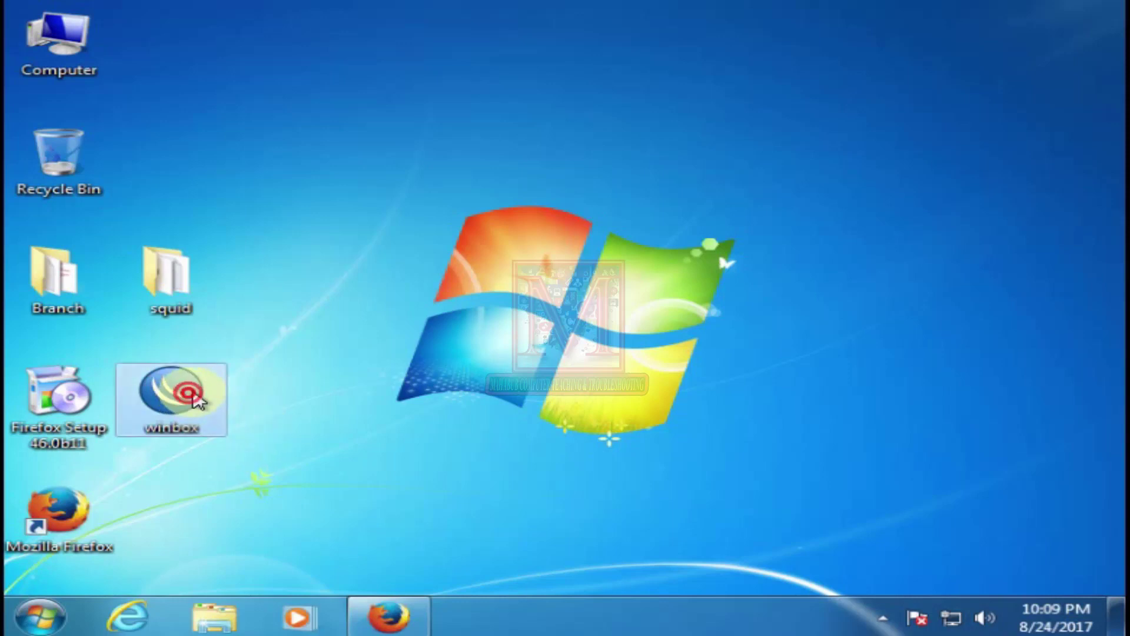
click(441, 54)
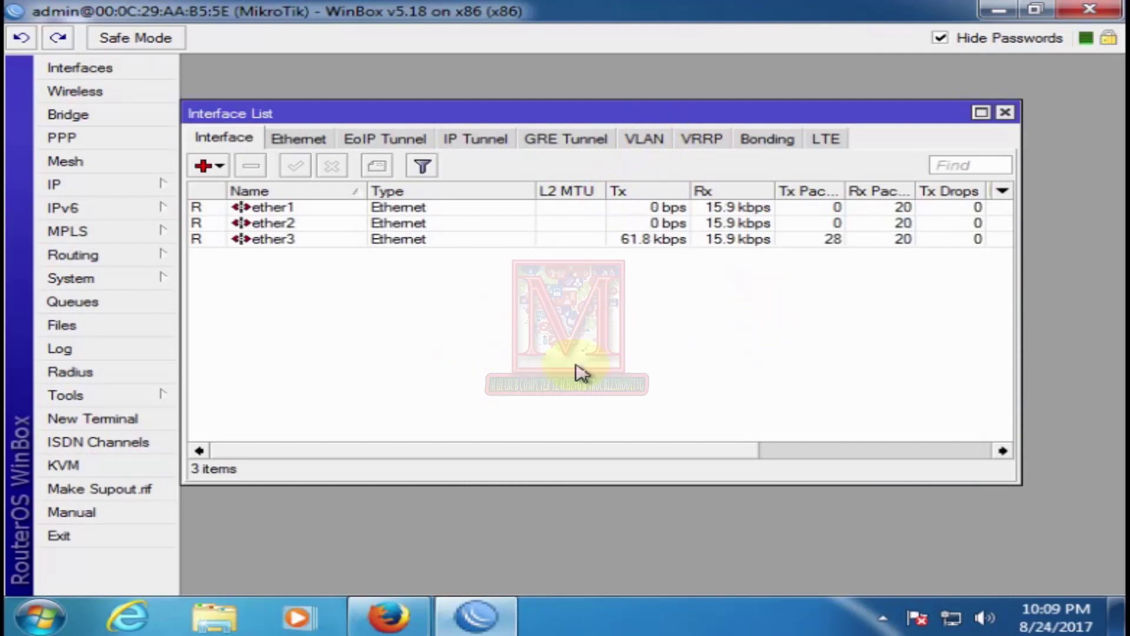
click(291, 313)
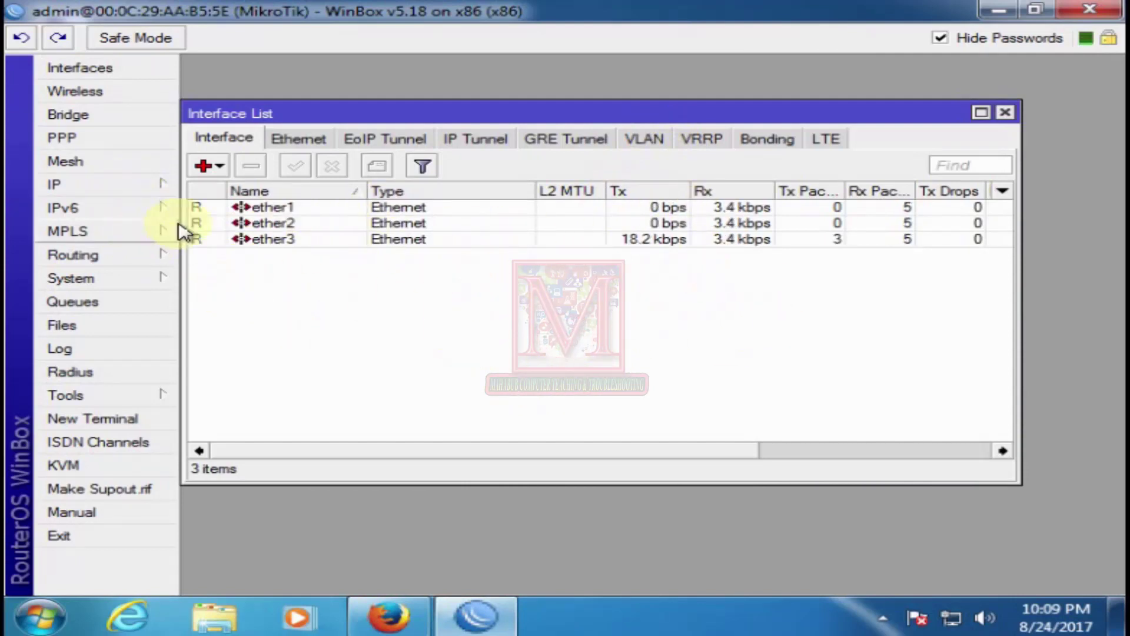
click(111, 187)
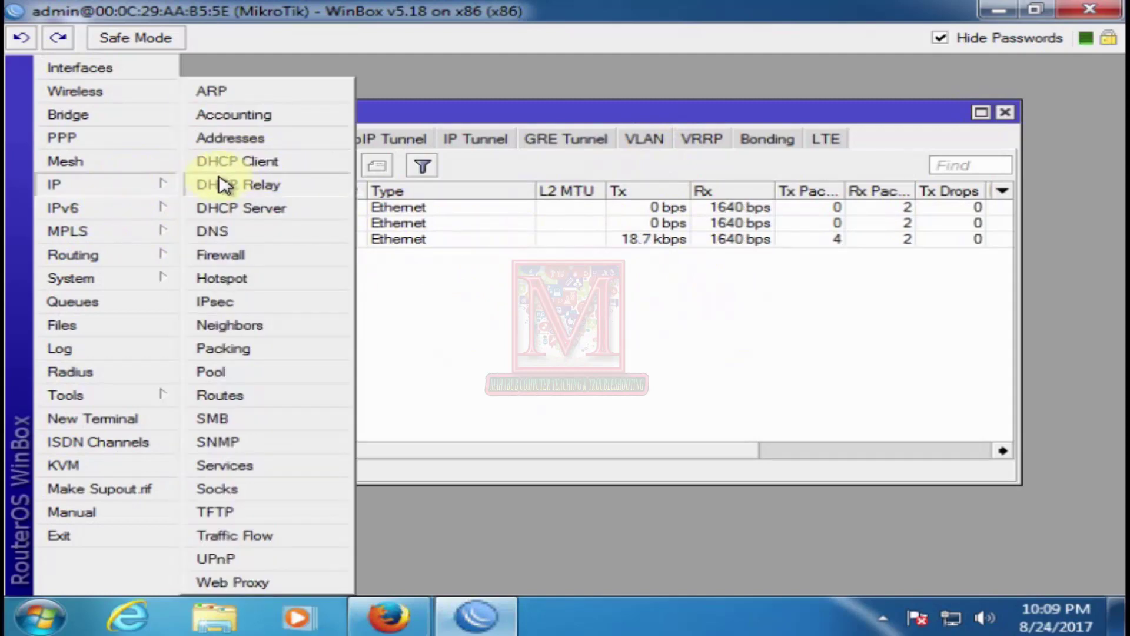
click(250, 142)
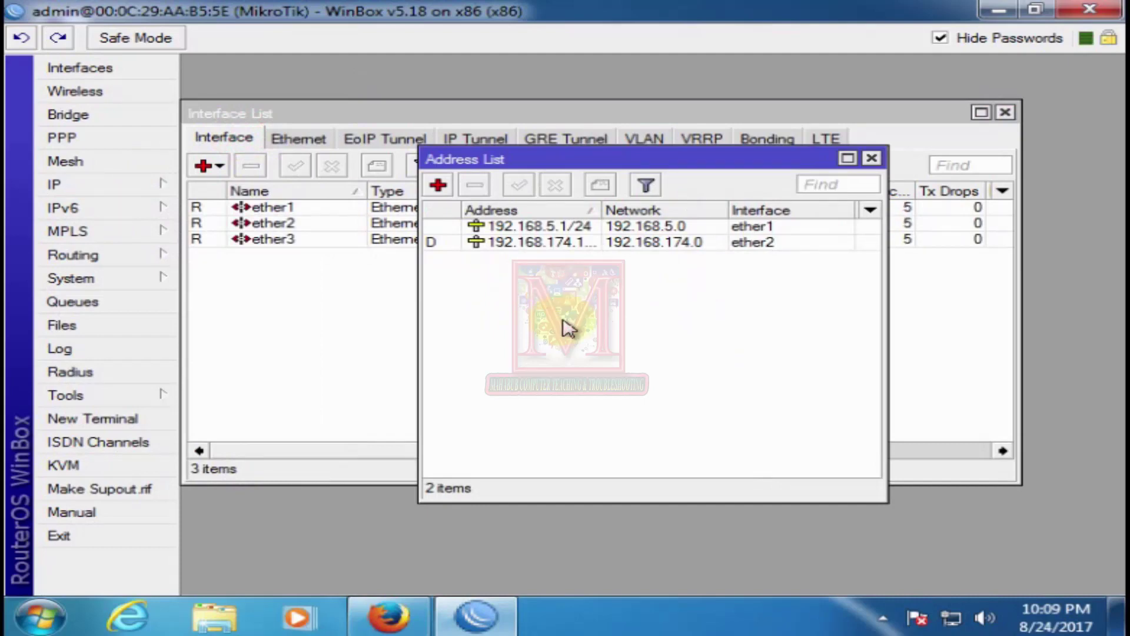
drag(640, 158, 806, 224)
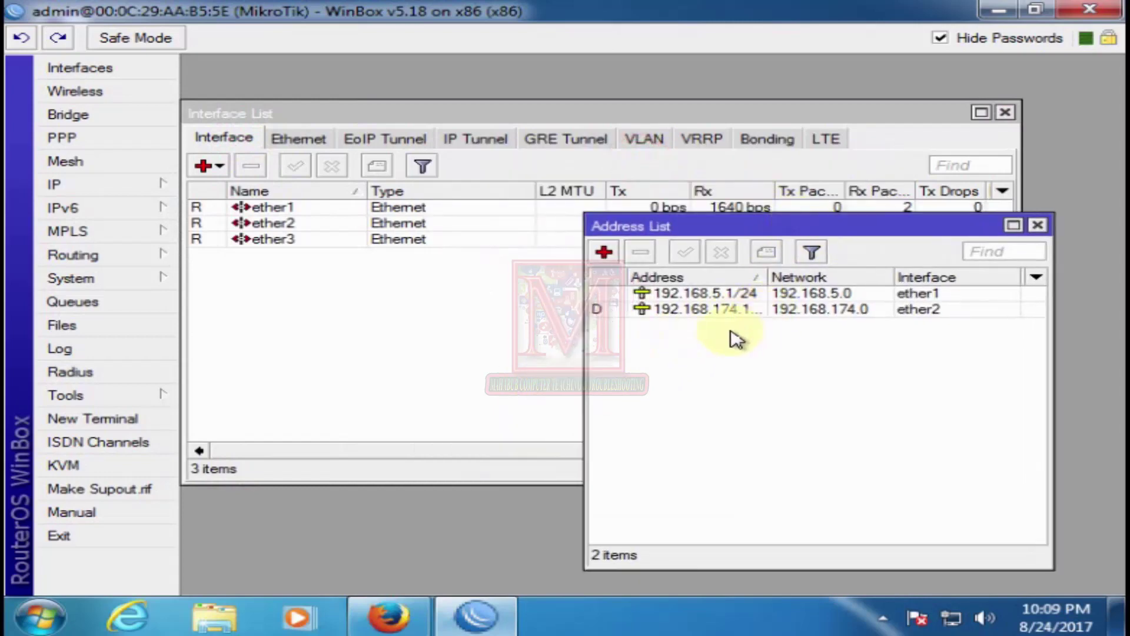
Step: Compare the router's ether1, ether2 and ether3 interfaces with the entries in the address list
click(914, 311)
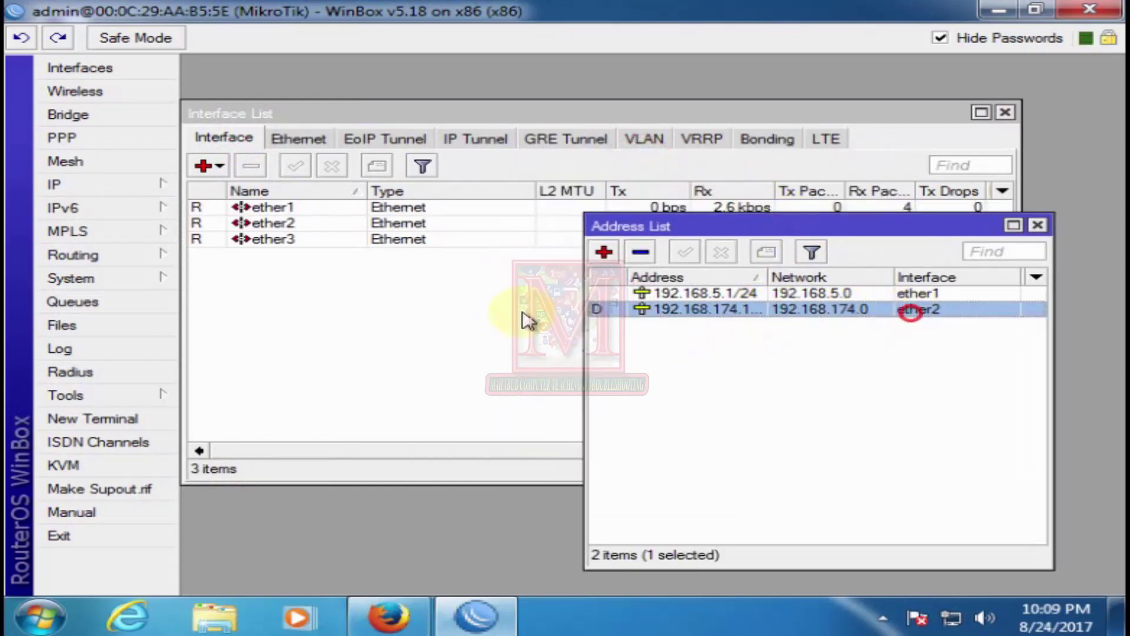
click(288, 225)
click(681, 535)
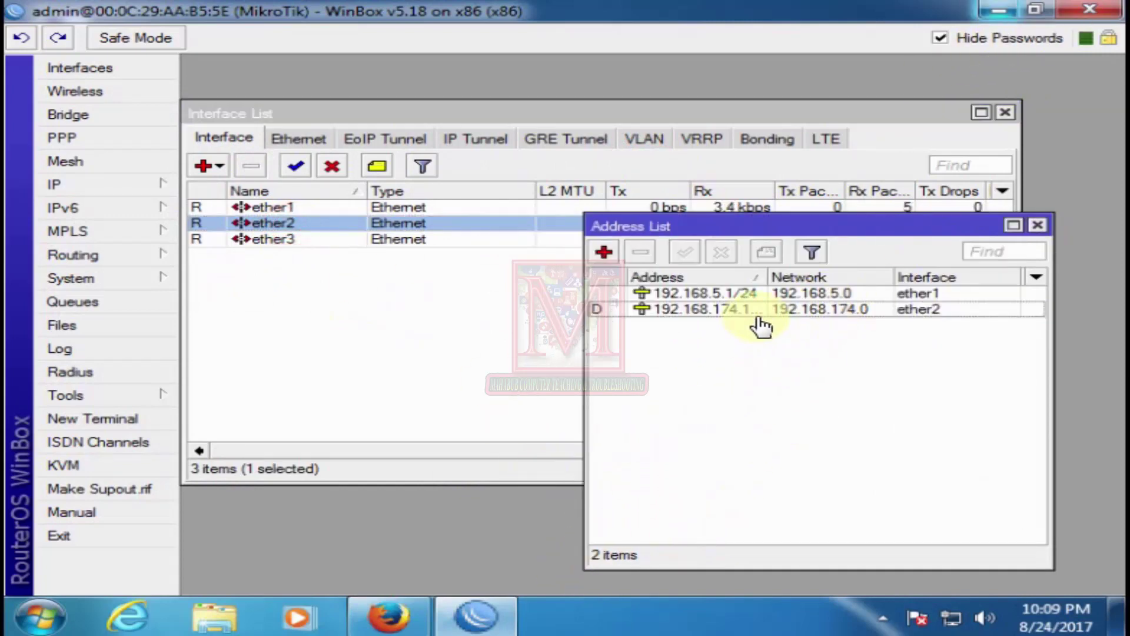
click(685, 293)
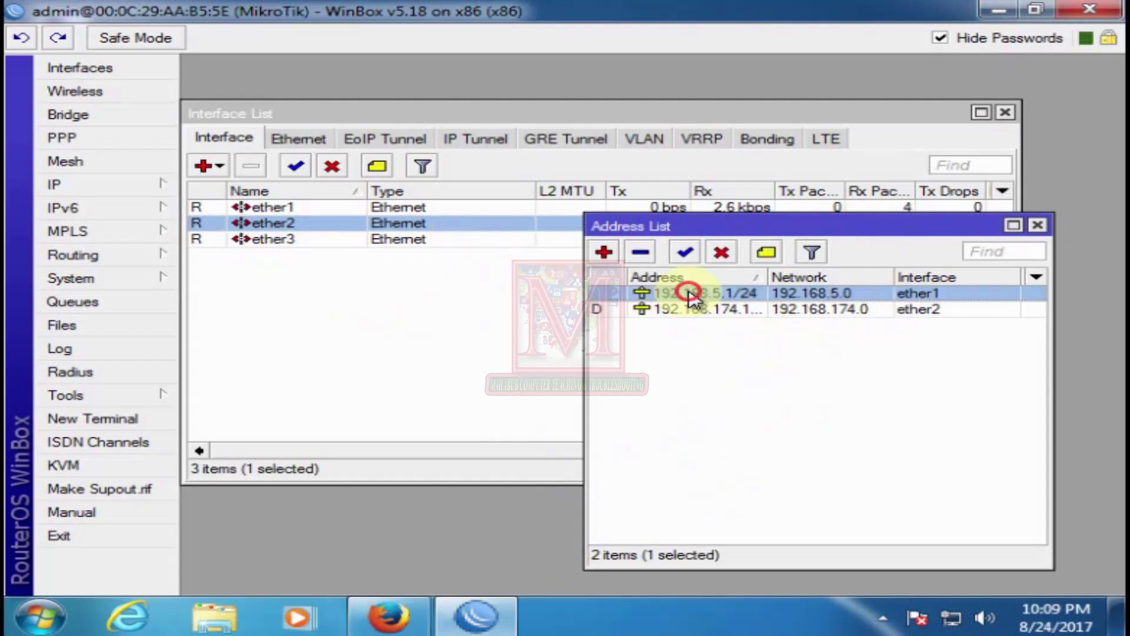
click(281, 239)
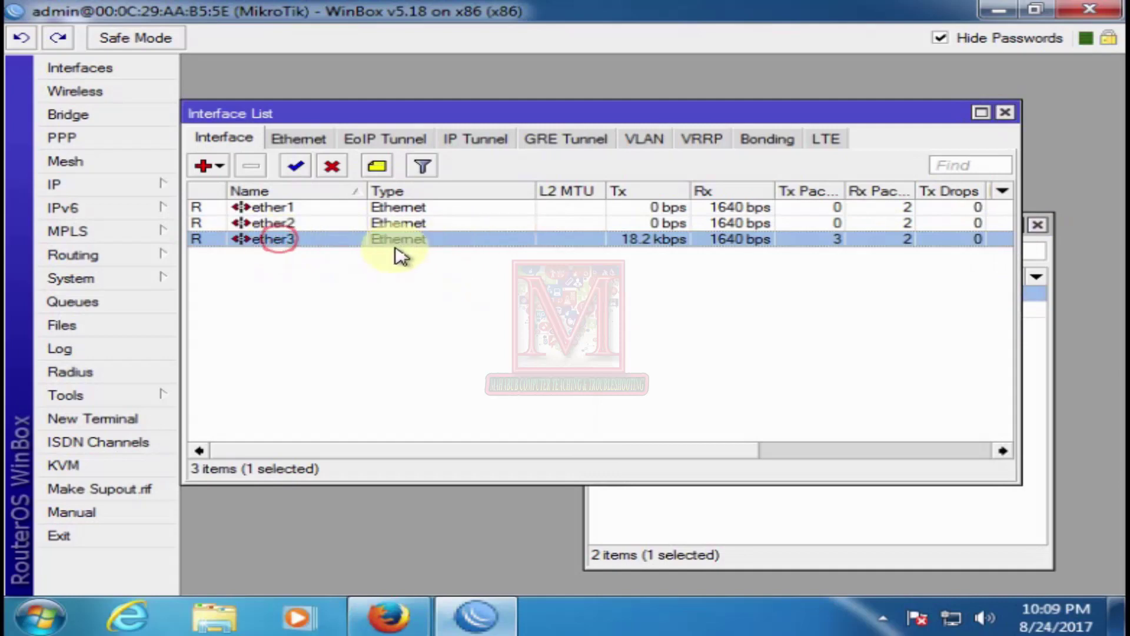
click(712, 526)
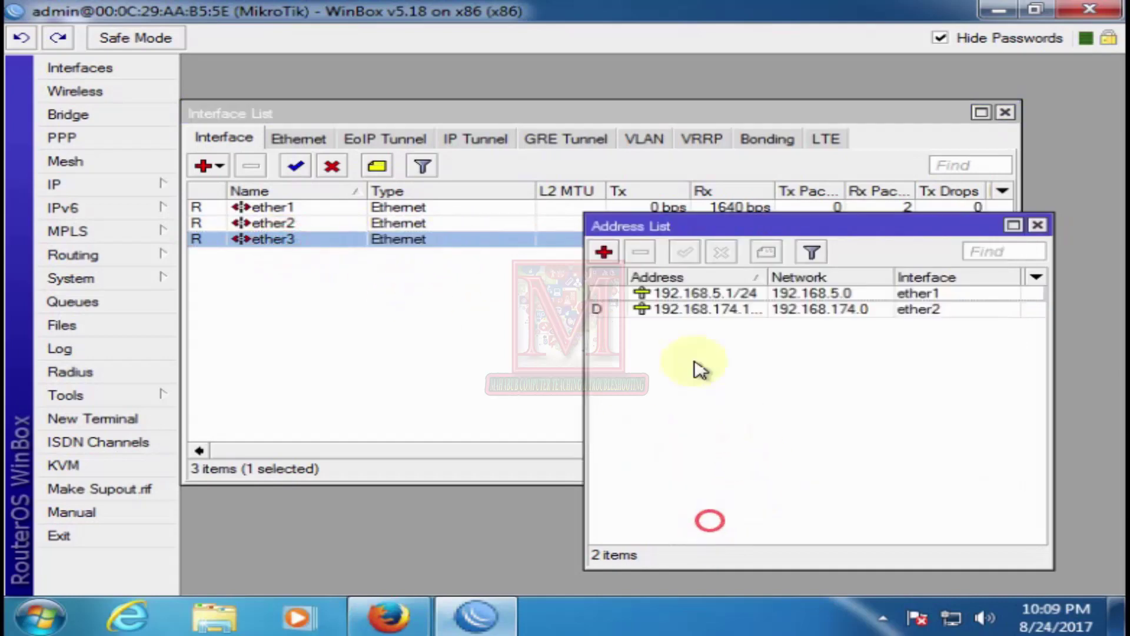
click(294, 243)
click(664, 523)
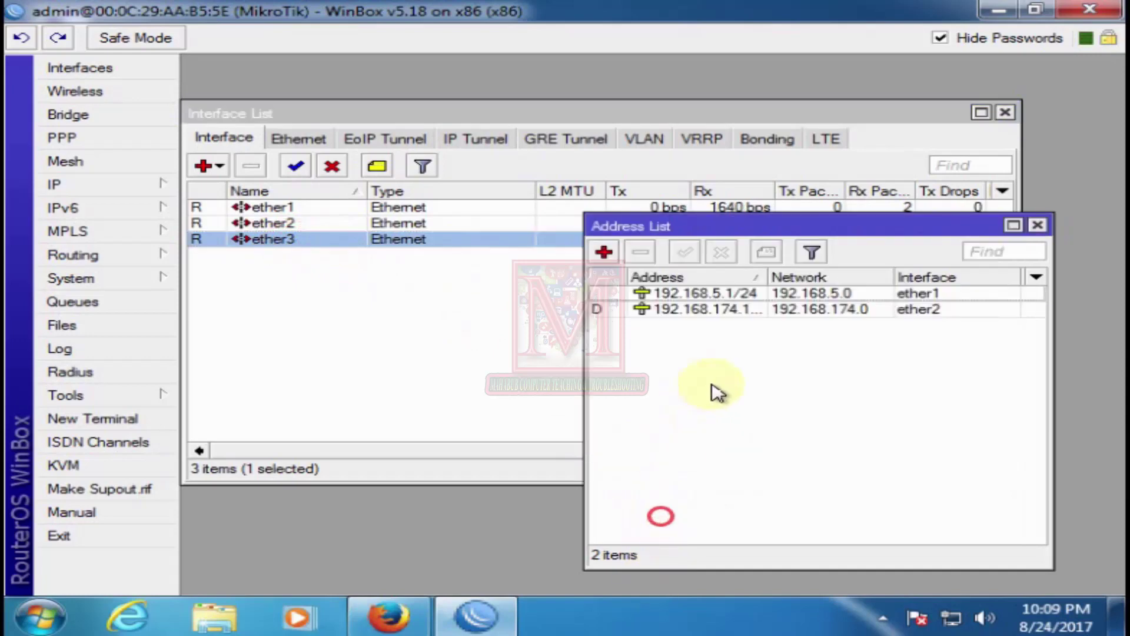
click(380, 236)
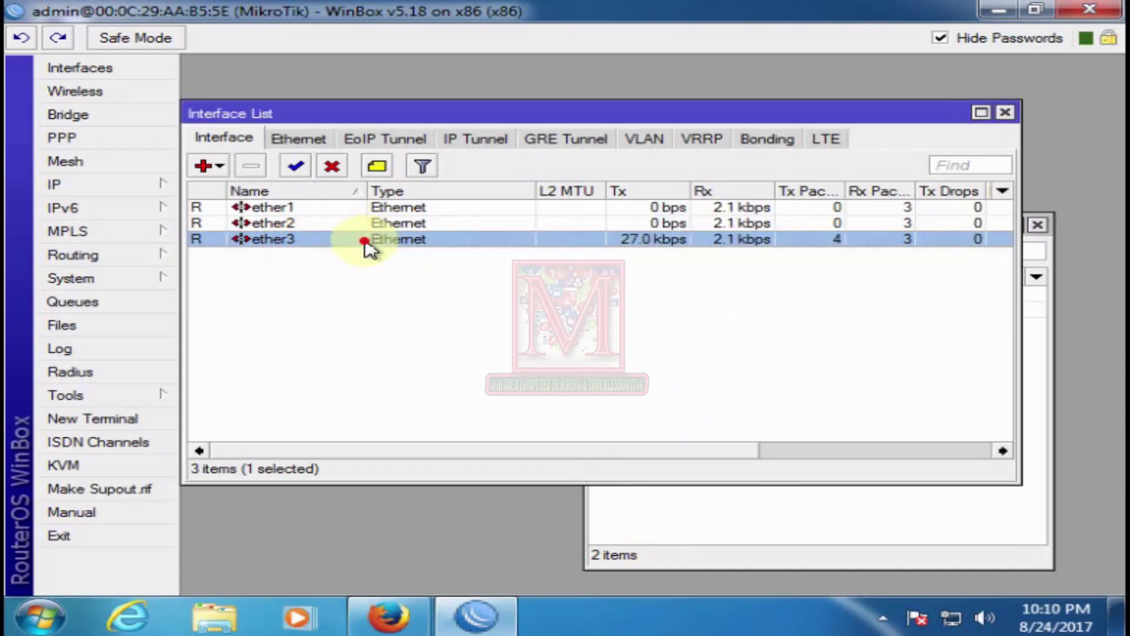
Step: Check the IPv4 address in the Windows LAN connection's details, then close the Network and Sharing Center
right_click(951, 615)
click(957, 598)
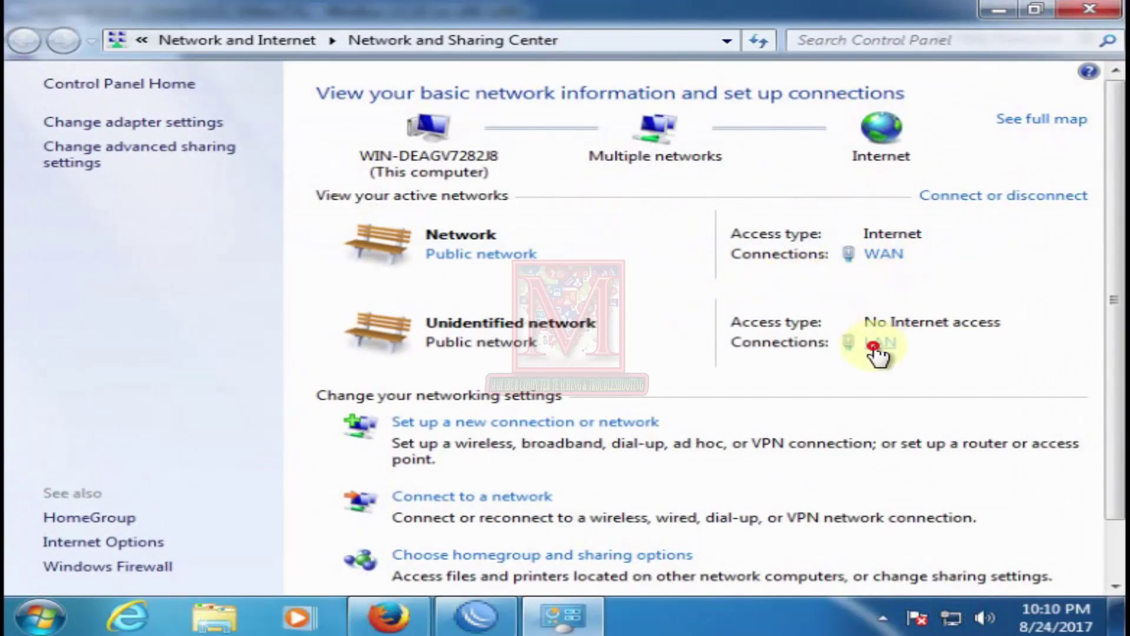
click(874, 347)
click(414, 296)
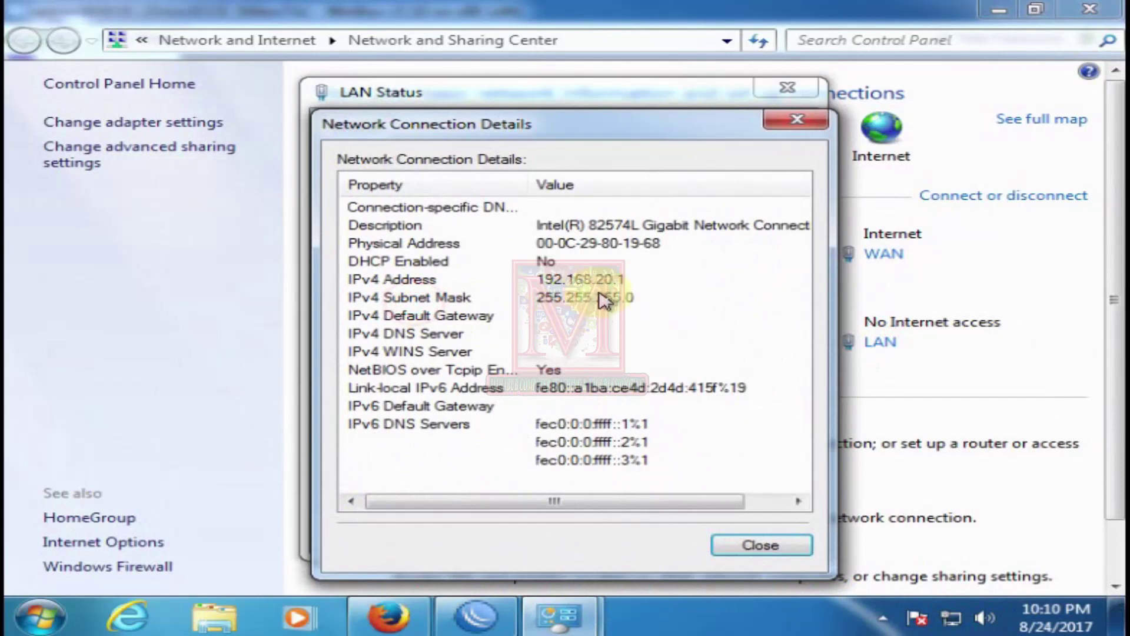
click(800, 121)
click(788, 89)
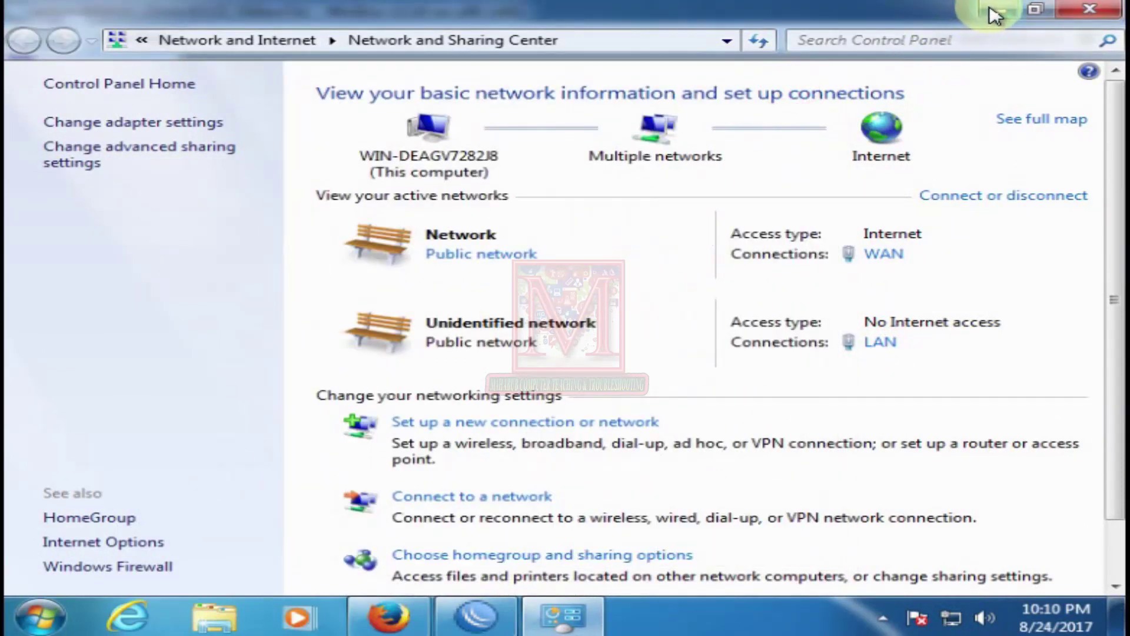
click(1090, 9)
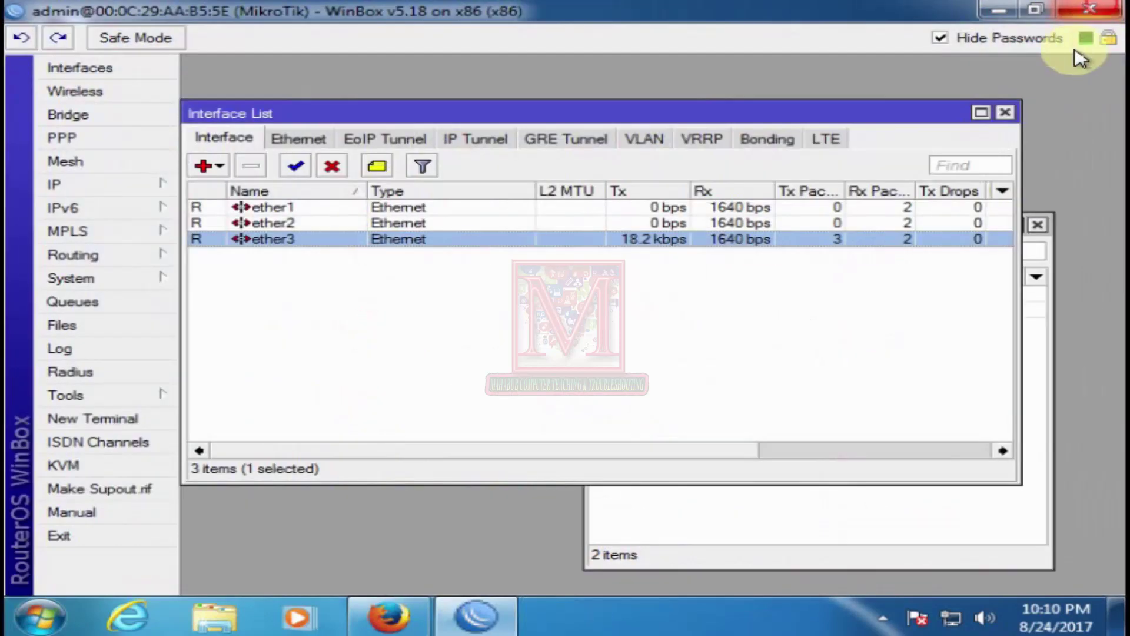
Step: Rename the router interface ether1 as LAN_ether1 and apply the change
click(416, 376)
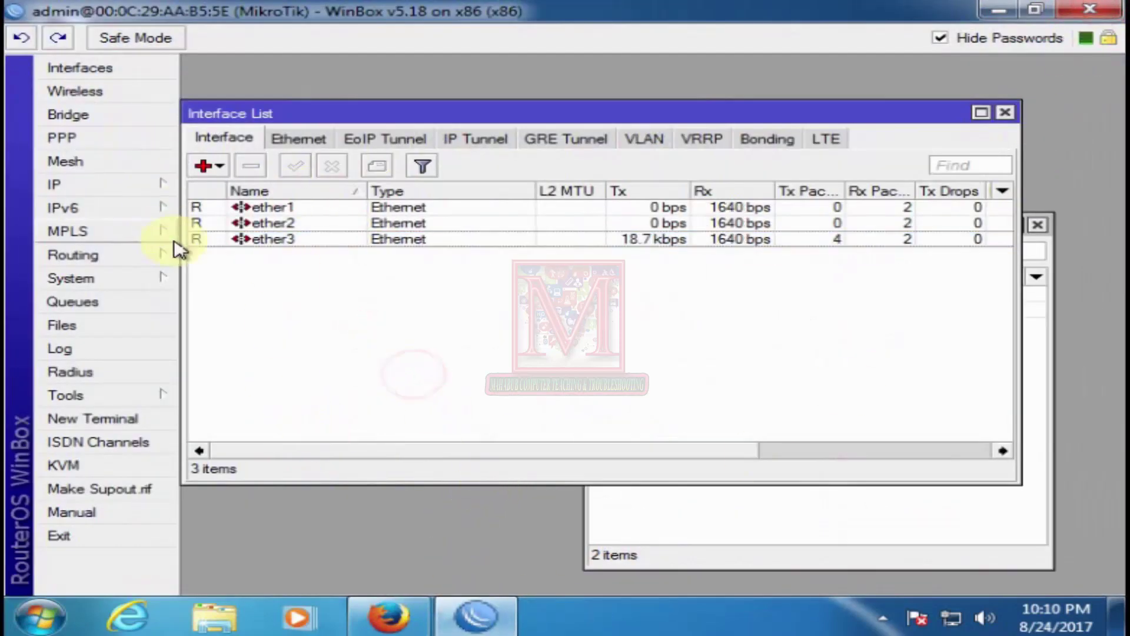
double_click(289, 211)
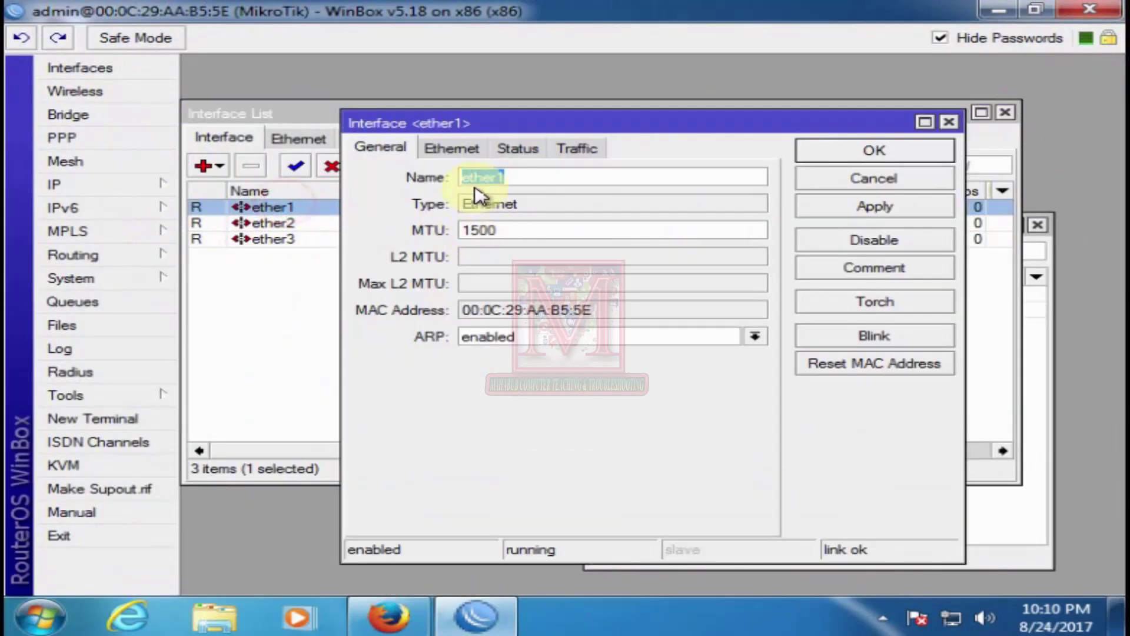
click(462, 174)
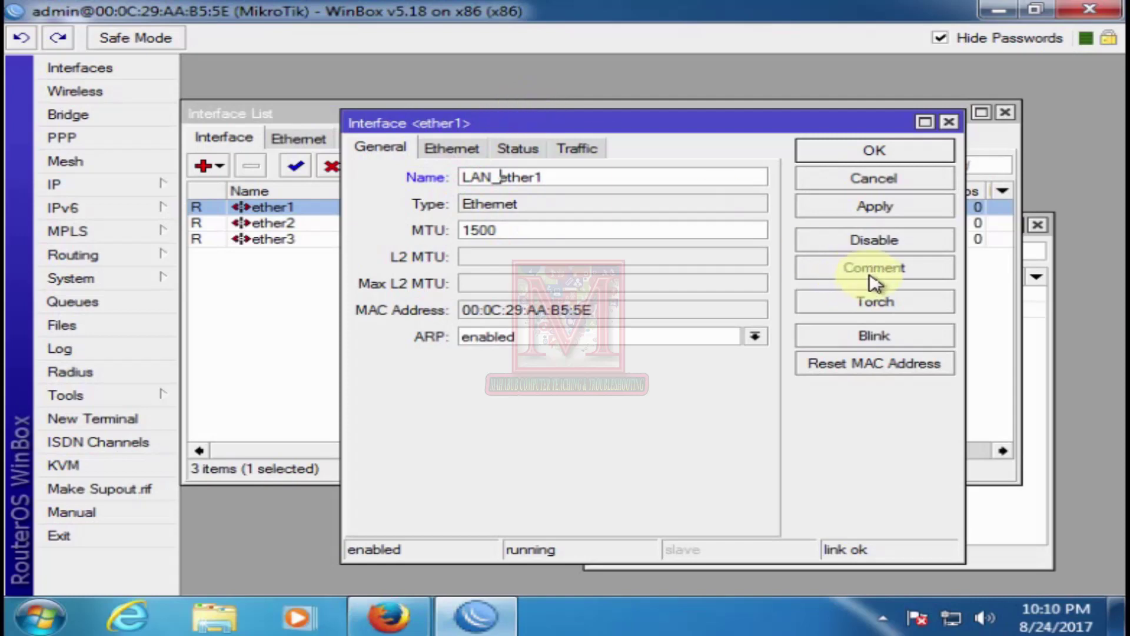
click(863, 208)
click(883, 156)
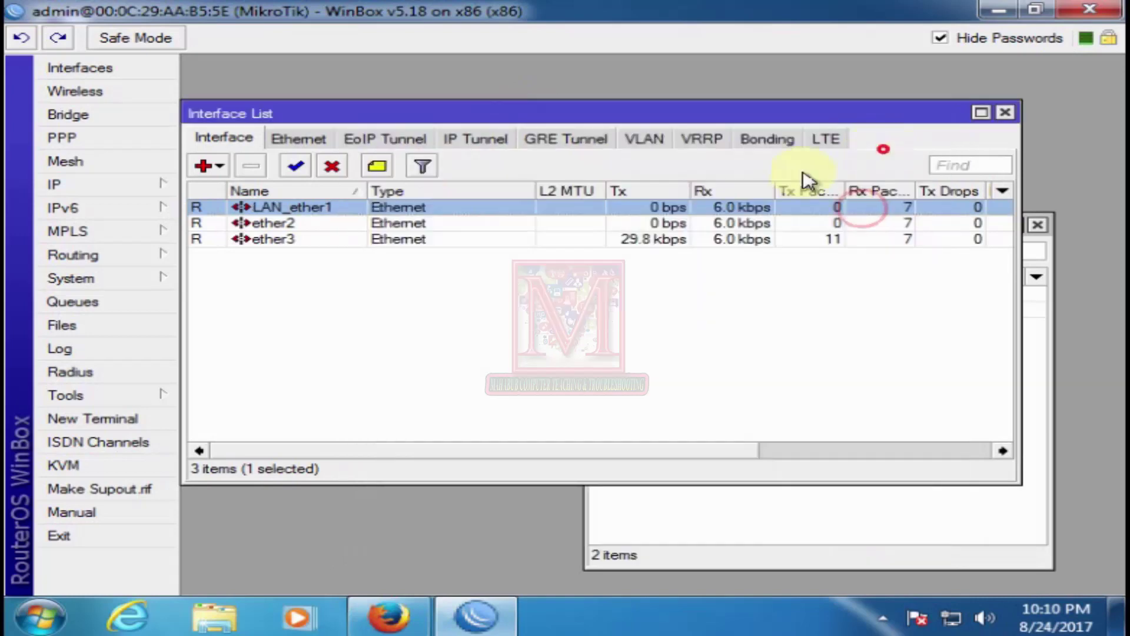
Step: Rename the router interface ether2 as WAN_ether2 and apply the change
click(291, 224)
double_click(291, 226)
click(468, 177)
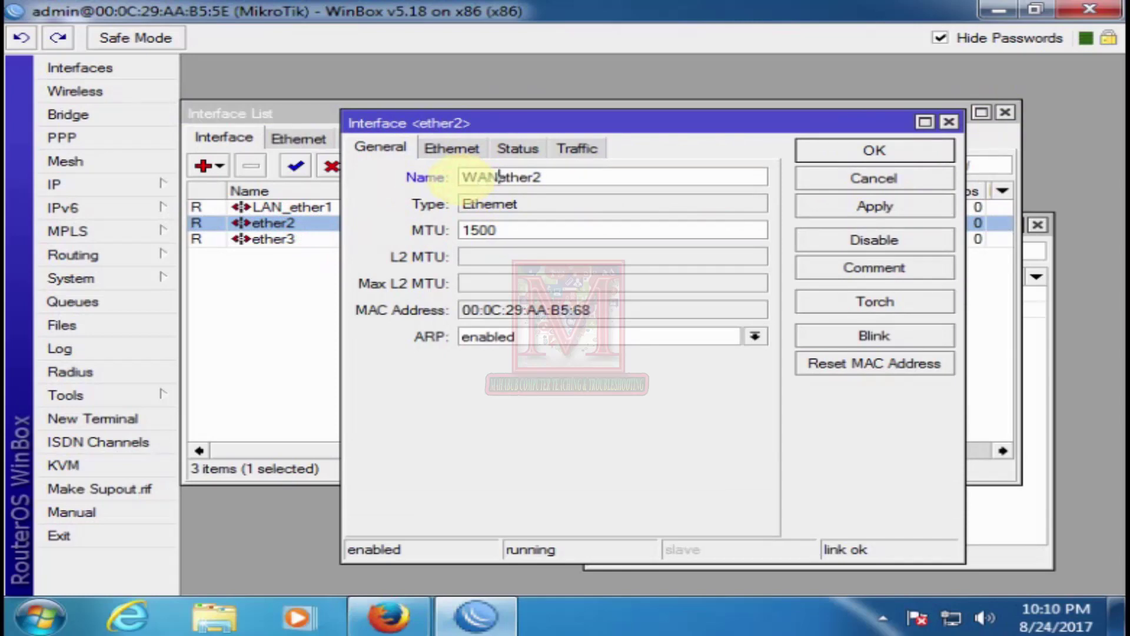
text(WAN_)
click(882, 205)
click(881, 156)
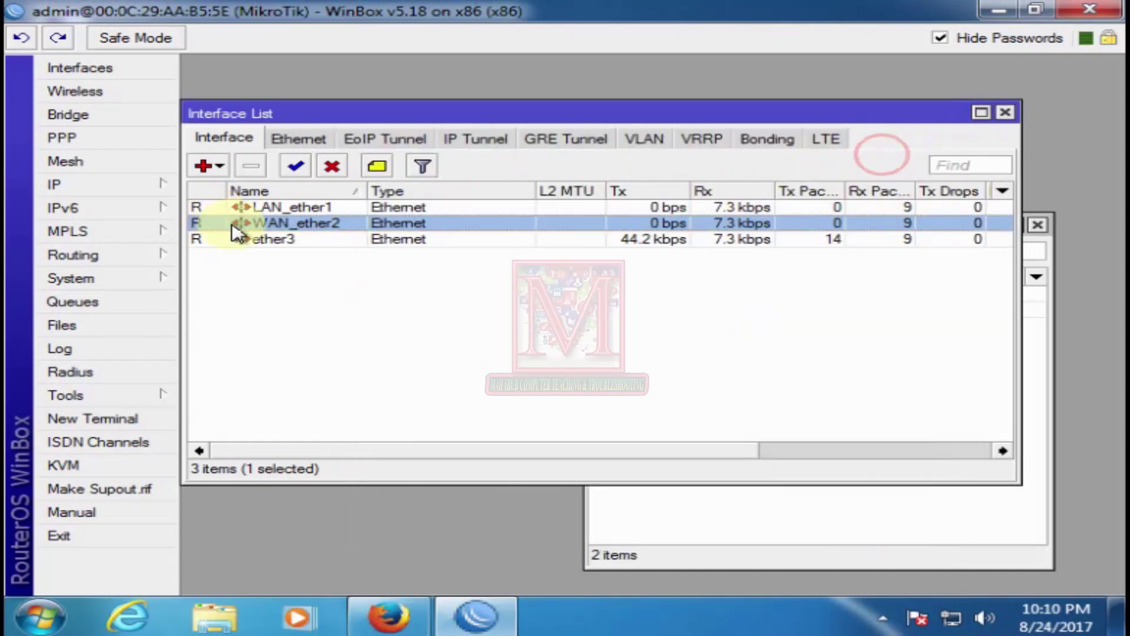
Step: Rename the router interface ether3 as Cache_Proxy_ether3 and apply the change
double_click(277, 239)
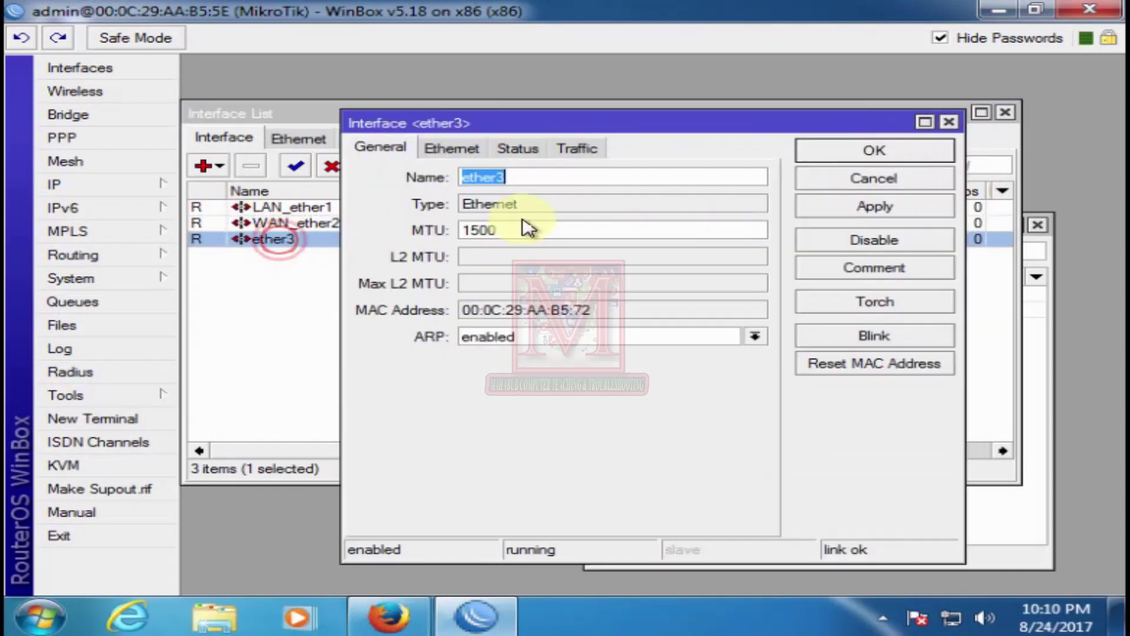
click(465, 177)
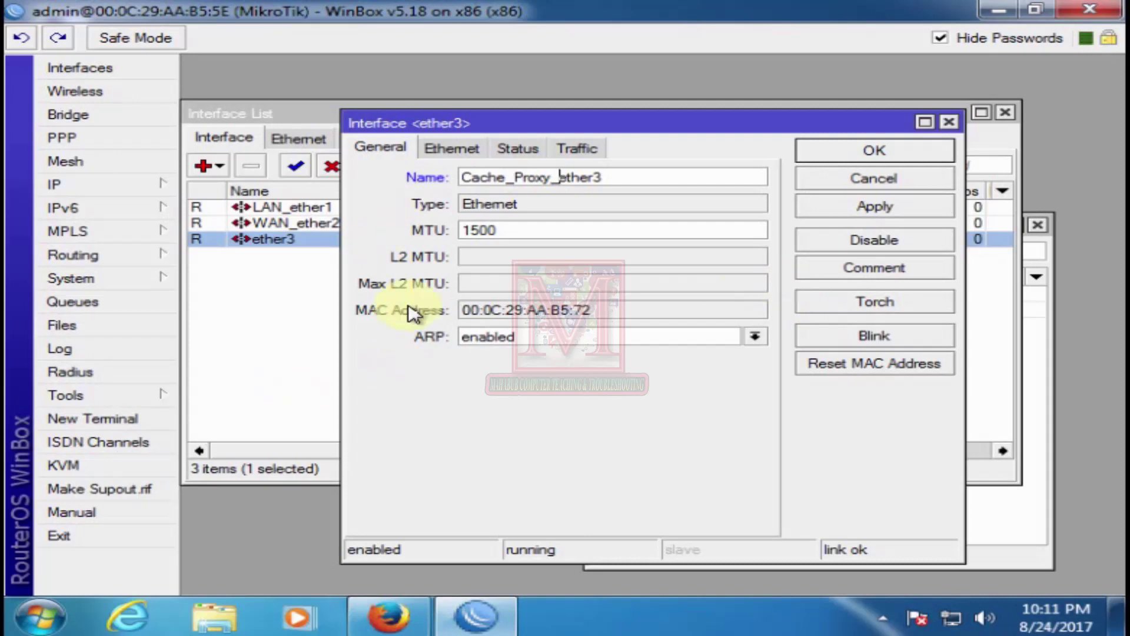
click(896, 204)
click(895, 157)
click(586, 310)
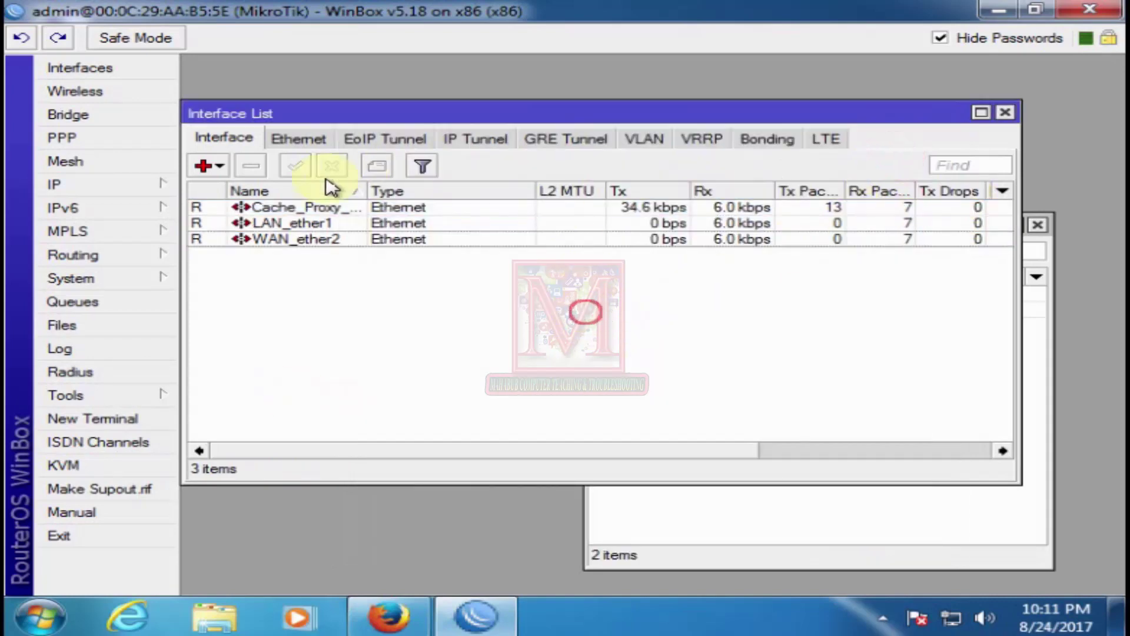
click(299, 210)
click(459, 351)
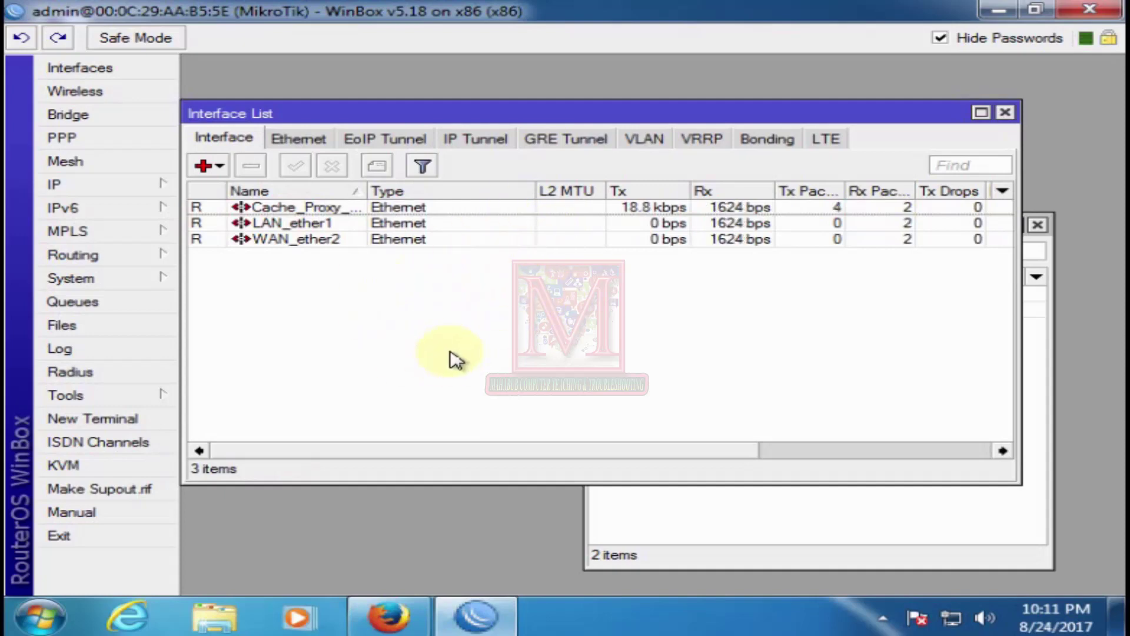
click(369, 307)
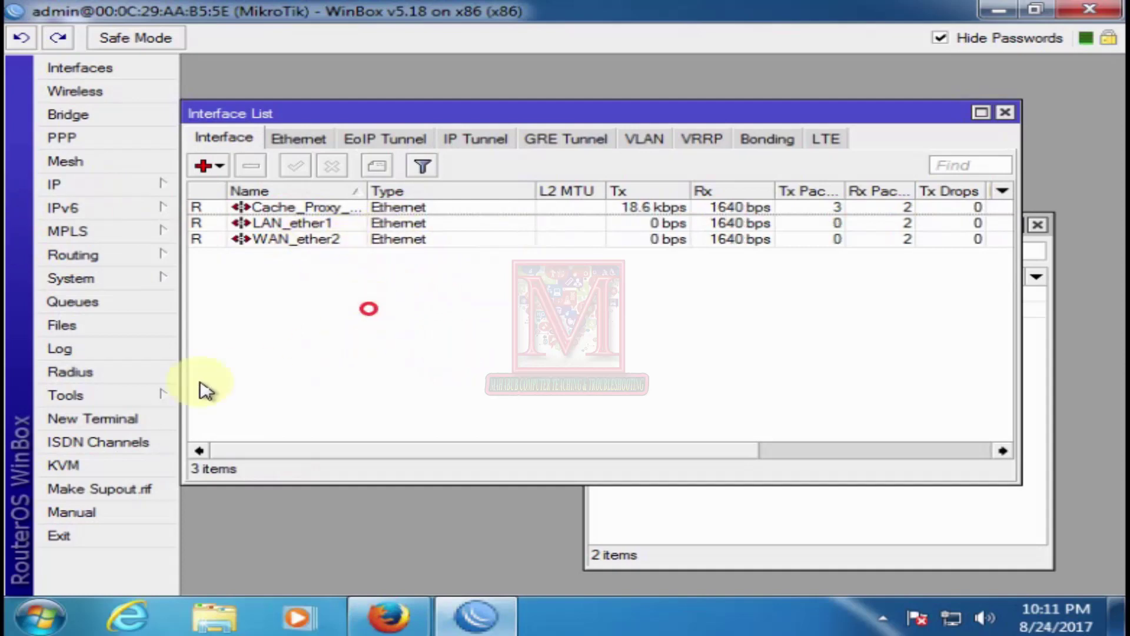
Step: Close the interface list and move the address list into the clear middle area of the workspace
click(1007, 112)
click(693, 437)
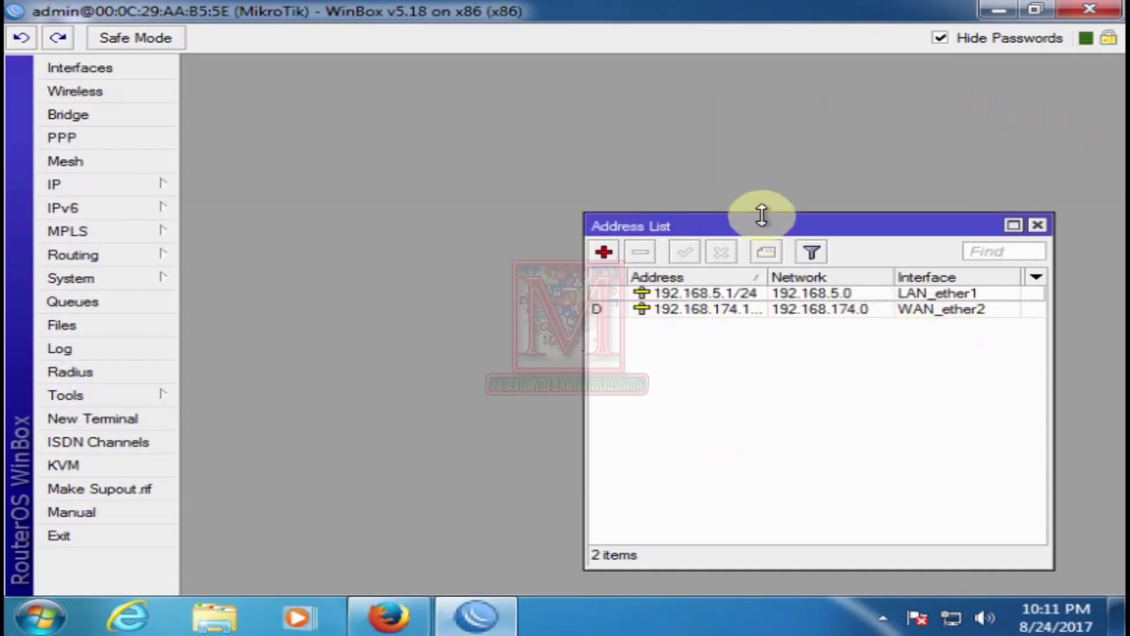
drag(752, 227, 491, 110)
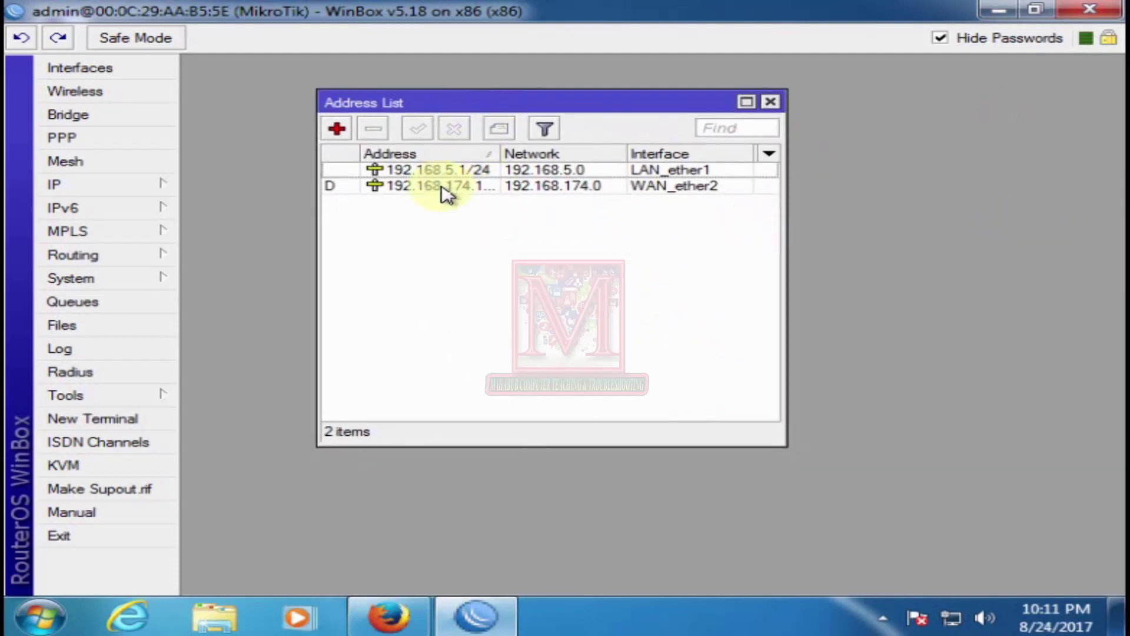
click(400, 234)
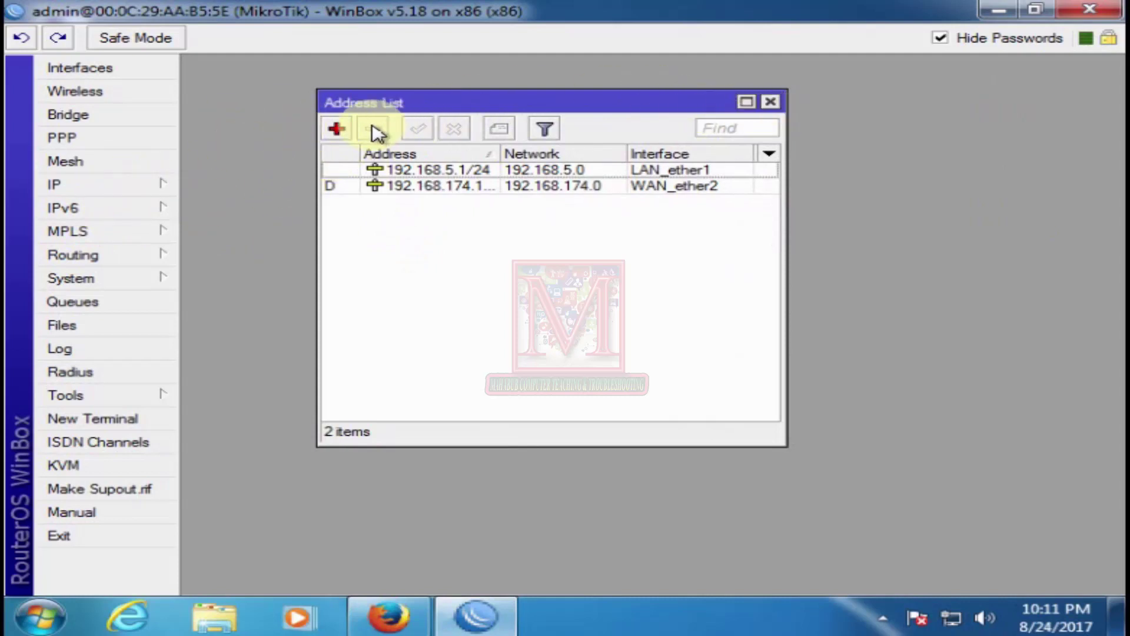
Step: Start a new router IP address entry assigned to the Cache_Proxy_ether3 interface
click(339, 130)
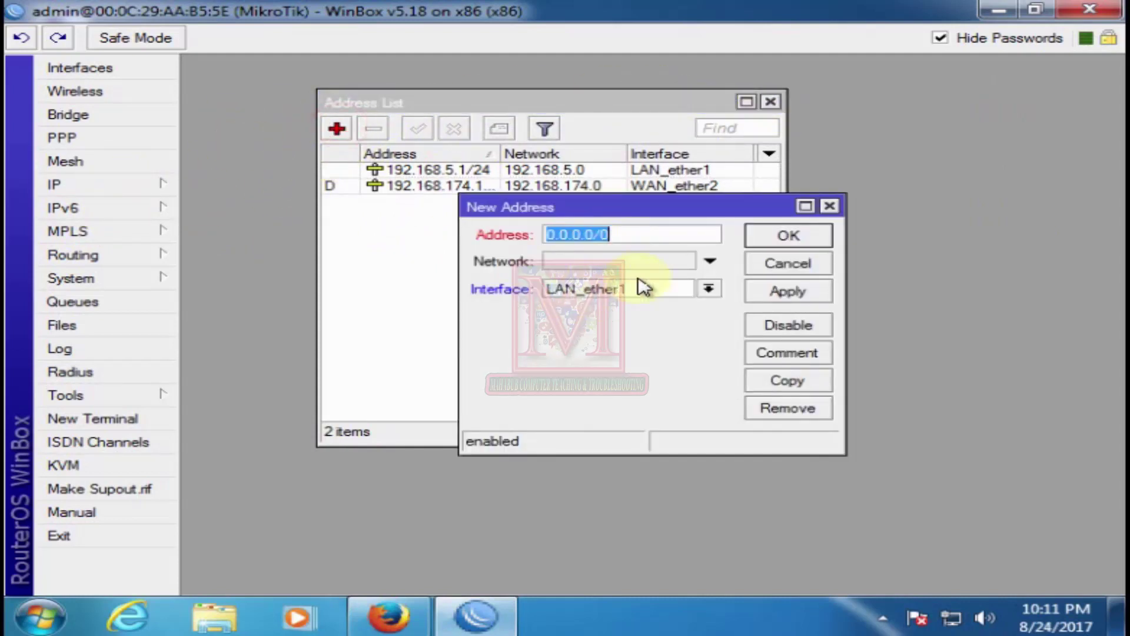
click(709, 290)
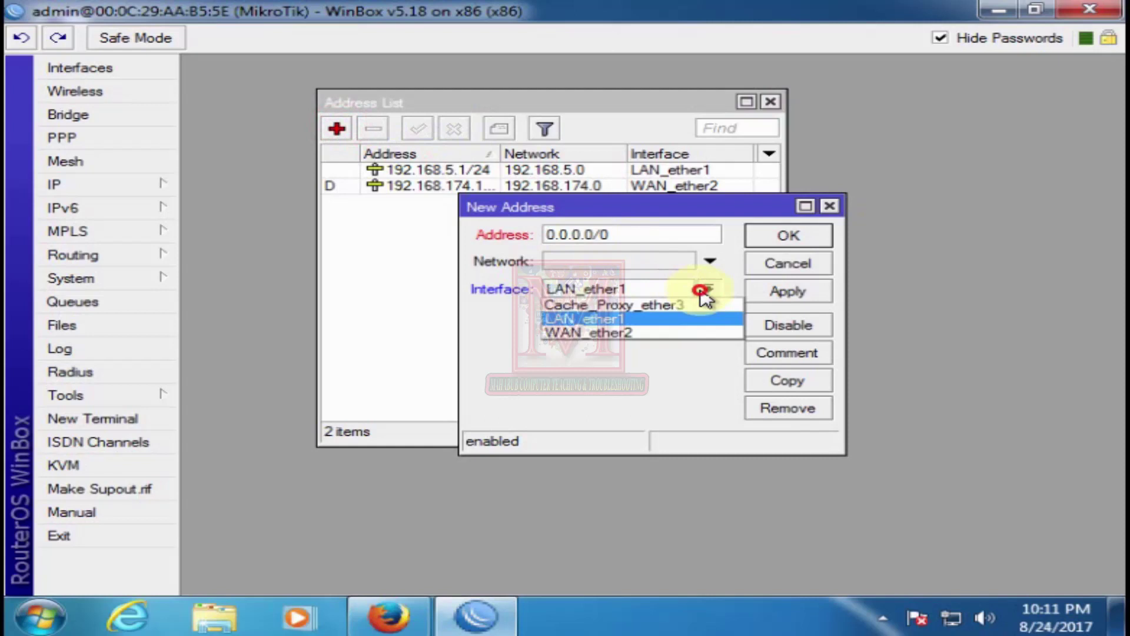
click(607, 307)
Step: Set the new entry's address to 192.168.20.2/24, save it, and select it in the address list
click(606, 234)
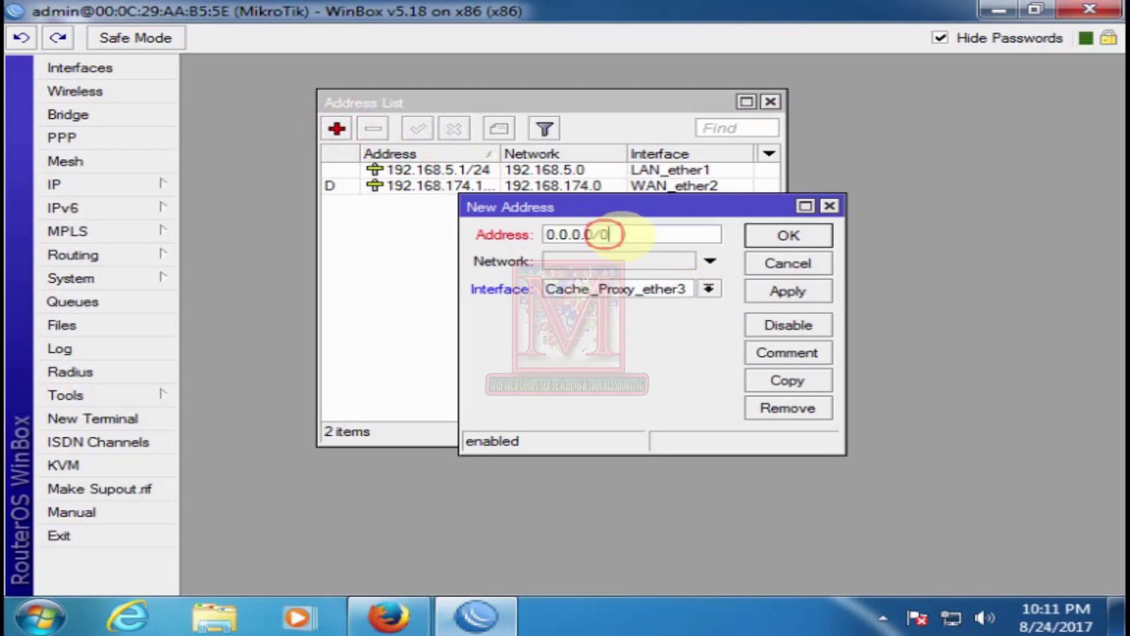
double_click(623, 235)
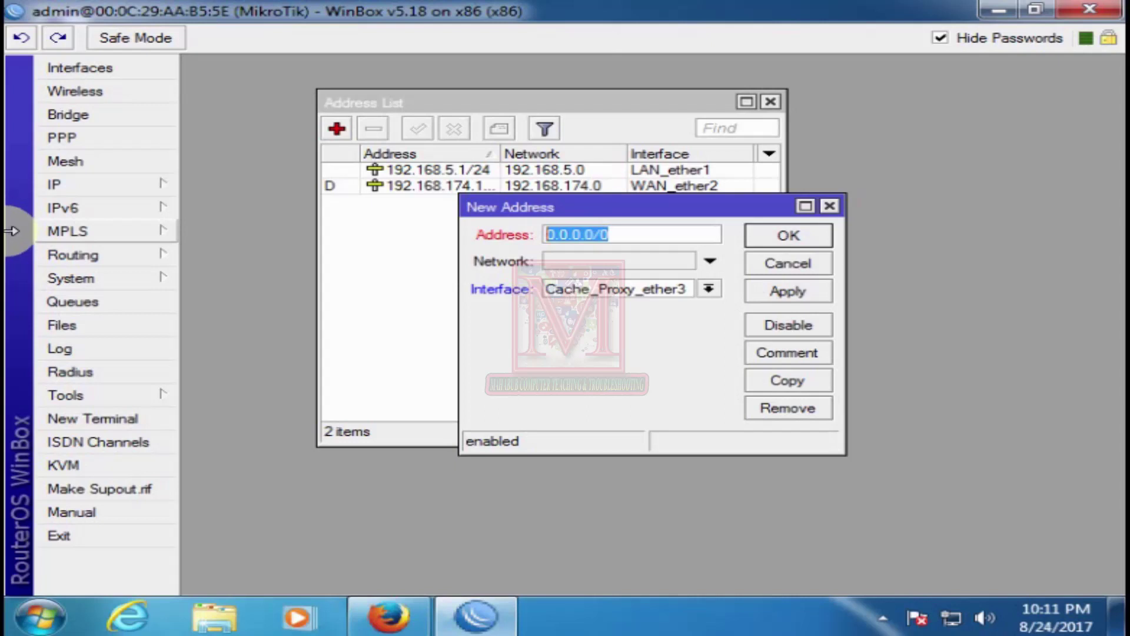
click(598, 234)
double_click(629, 233)
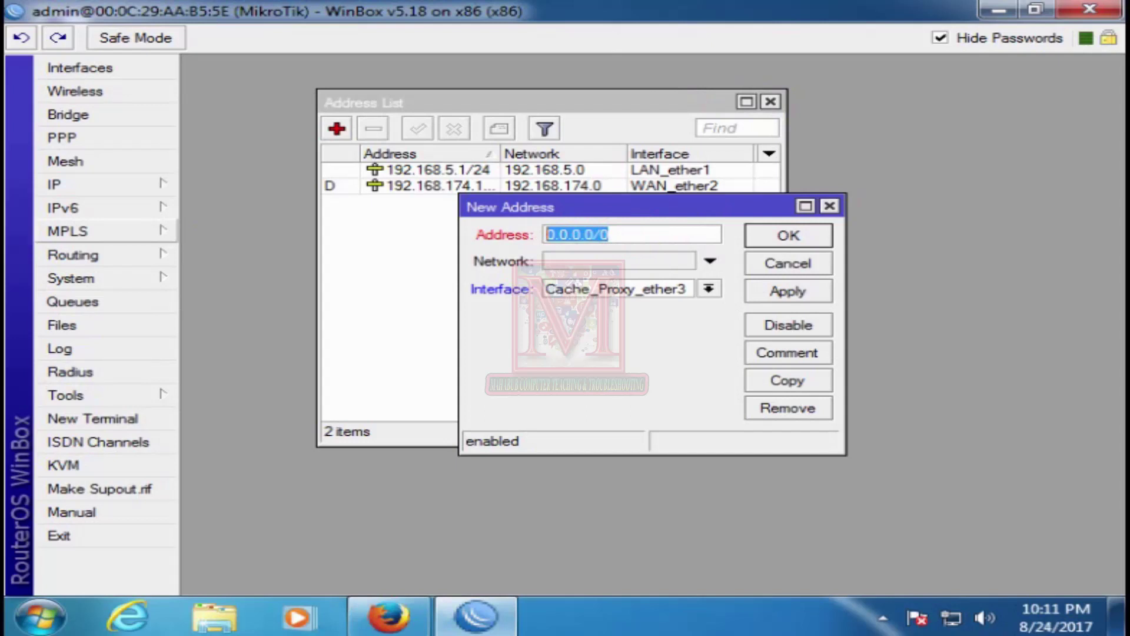
click(616, 233)
double_click(615, 233)
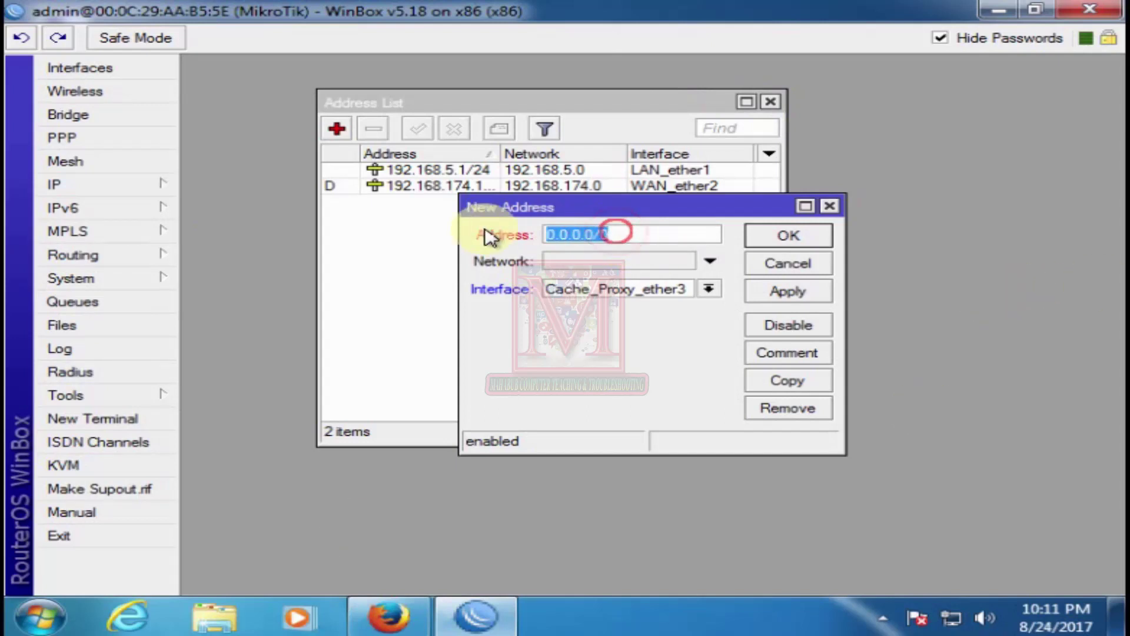
text(192.168.20.2/24)
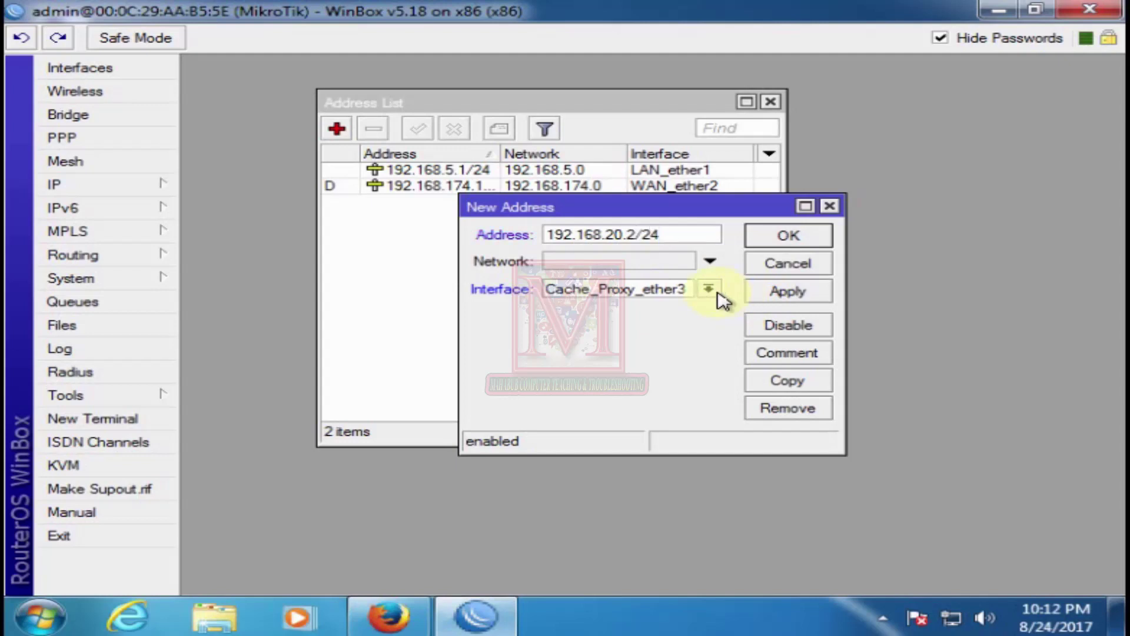
click(777, 301)
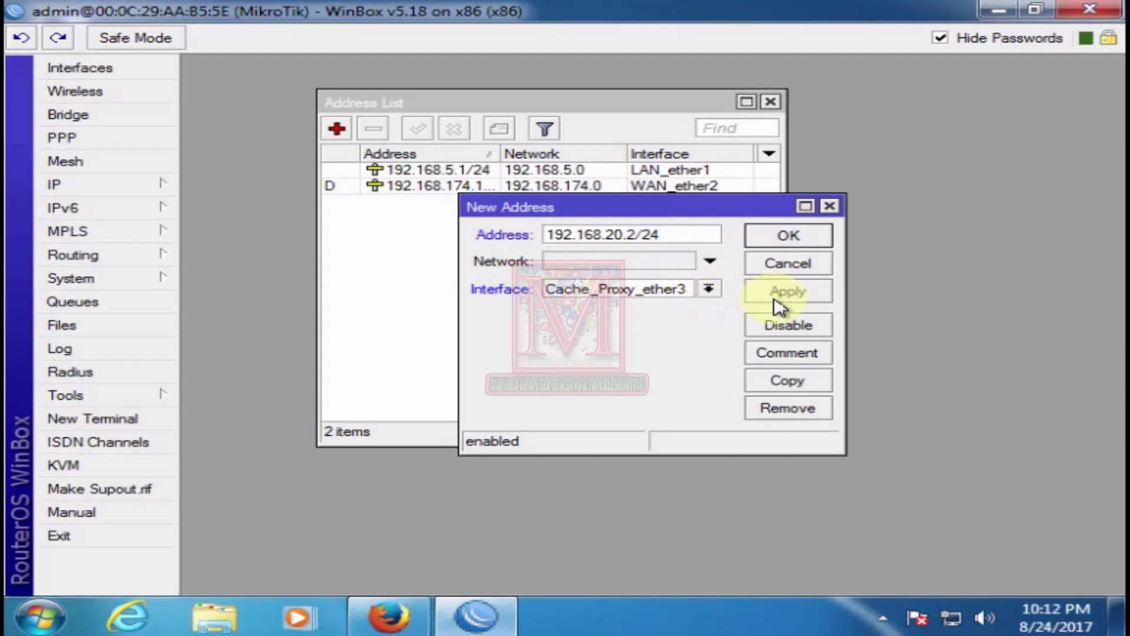
click(778, 304)
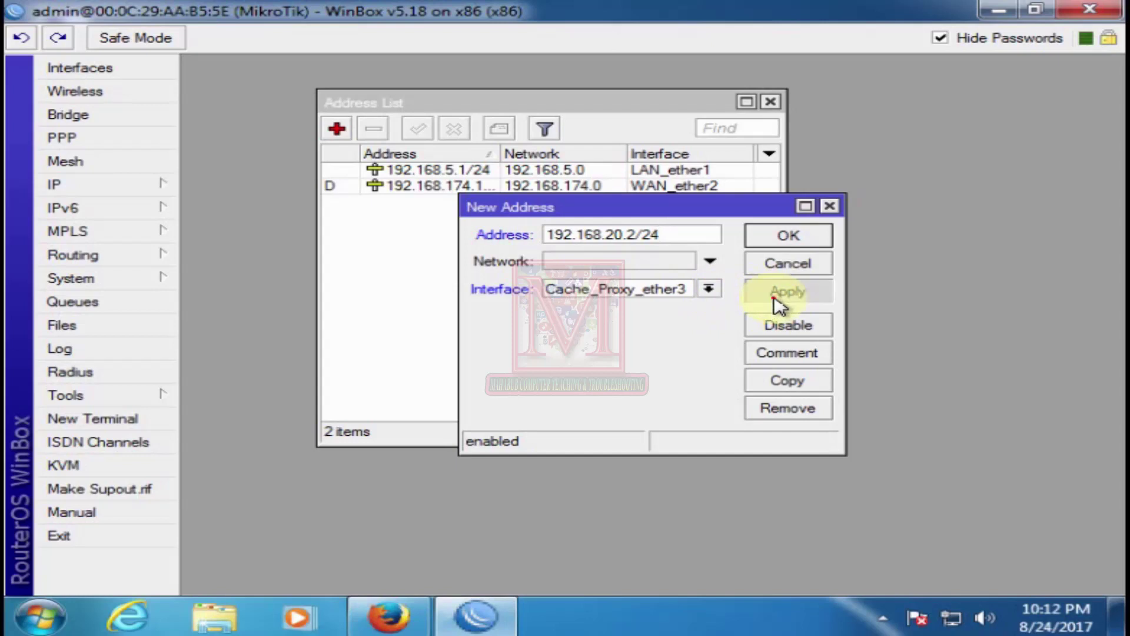
click(789, 236)
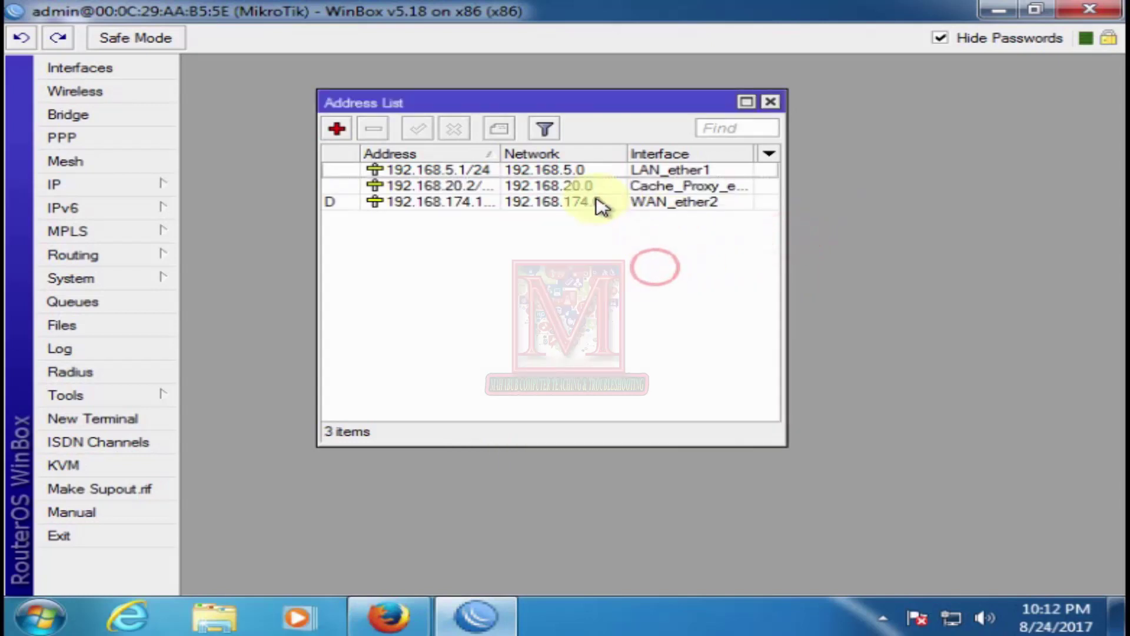
click(600, 176)
click(525, 185)
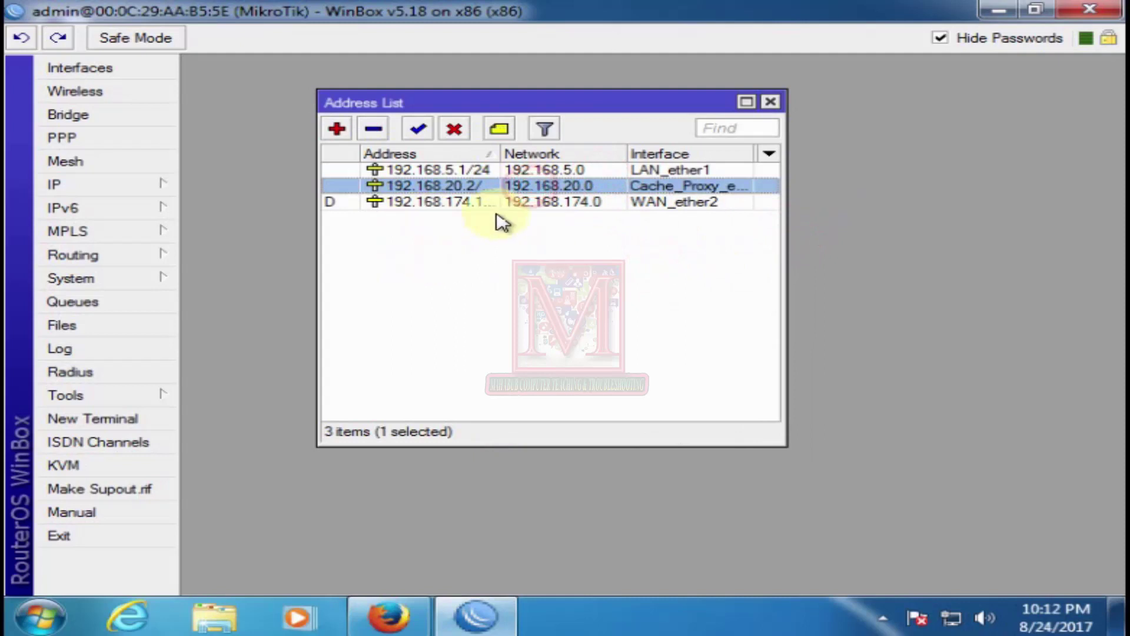
Step: Reopen the interface list and compare the renamed interfaces with the address list entries by rearranging both windows
click(95, 76)
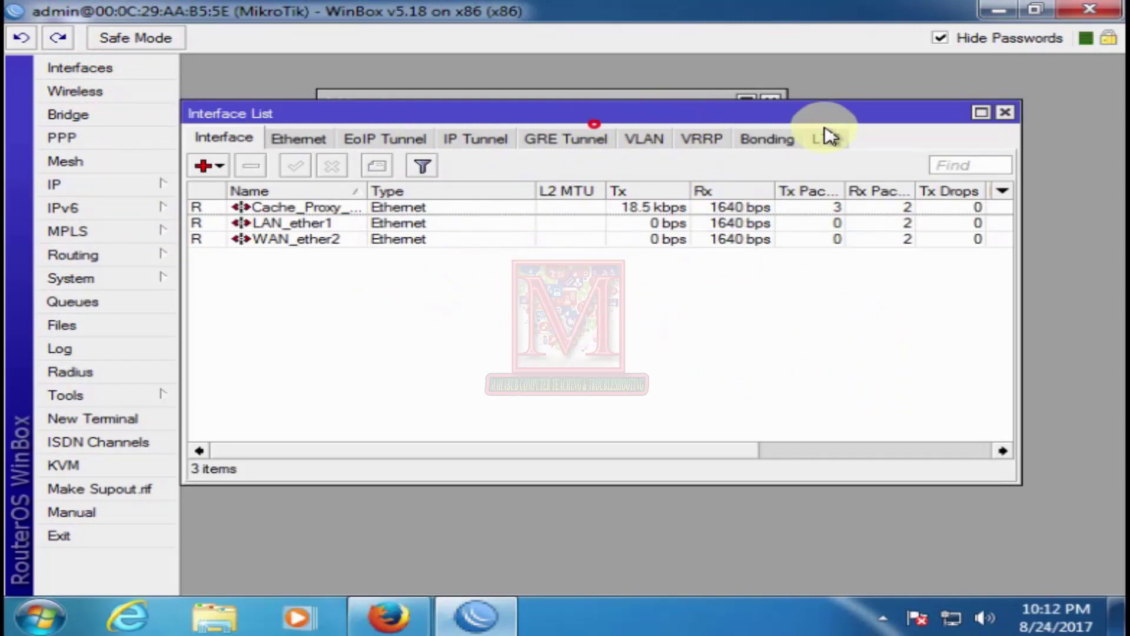
drag(683, 115, 891, 128)
click(348, 366)
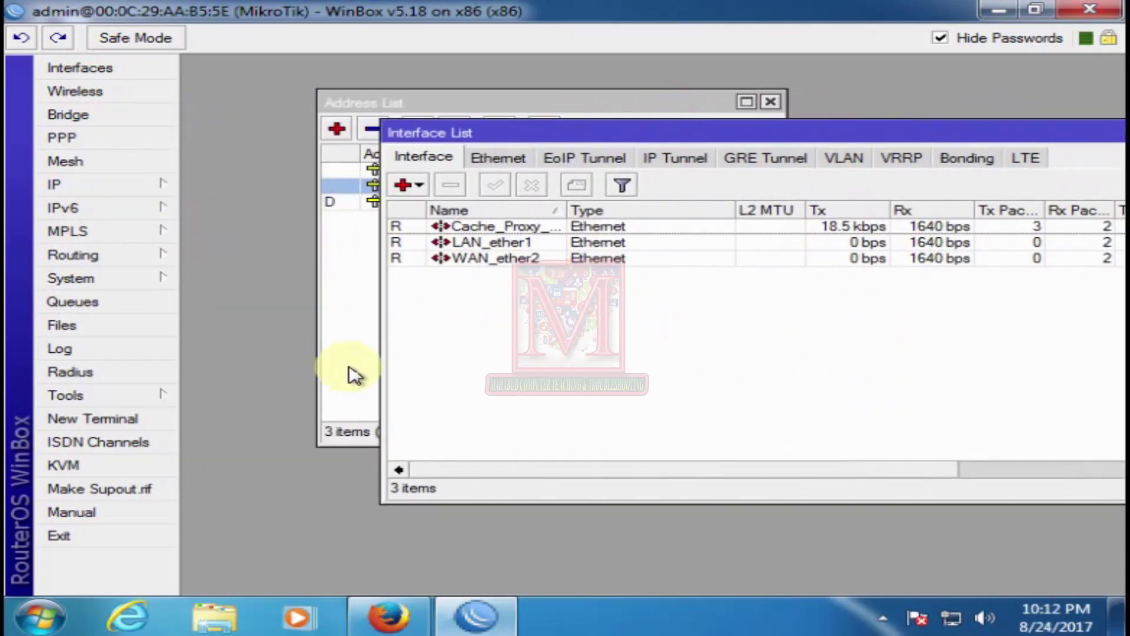
drag(607, 102, 469, 181)
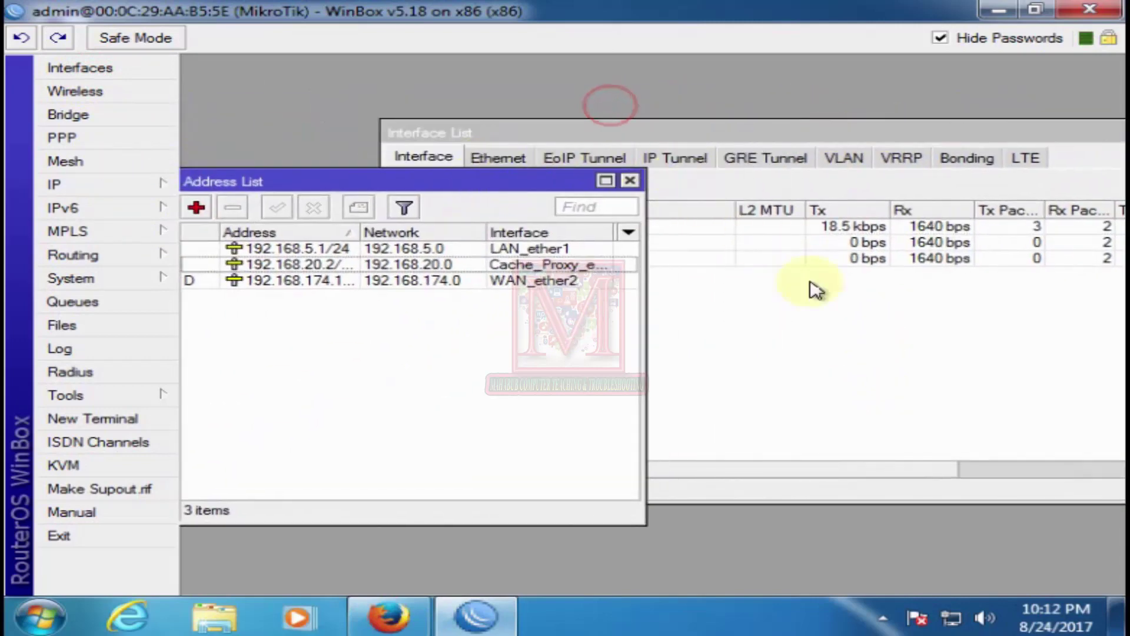
click(760, 406)
drag(271, 182, 333, 137)
click(889, 403)
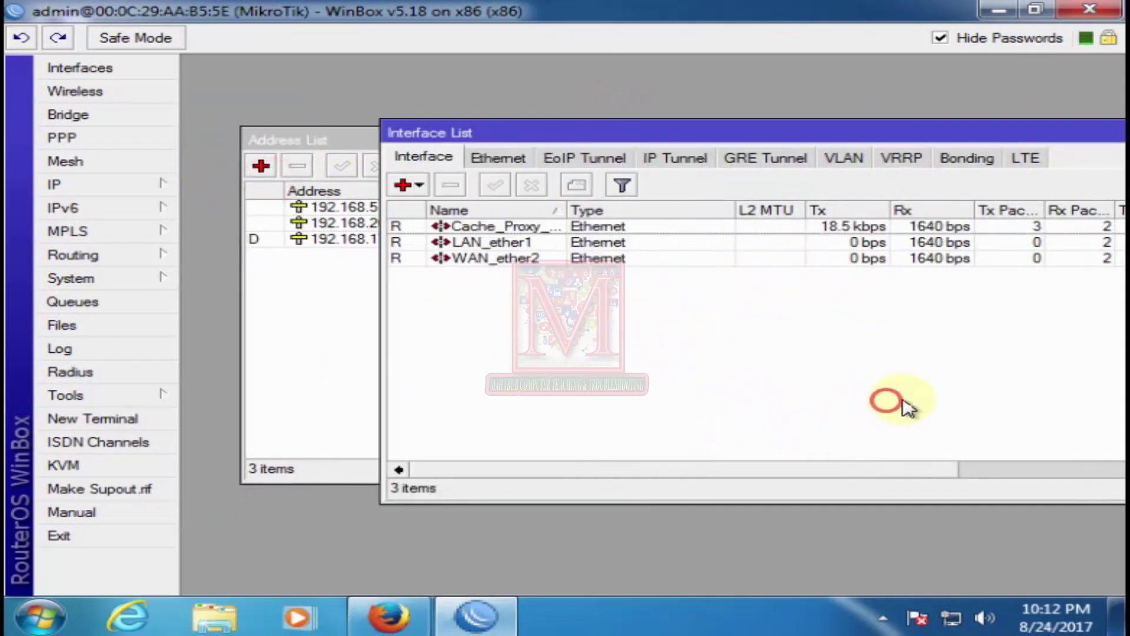
drag(871, 132, 687, 89)
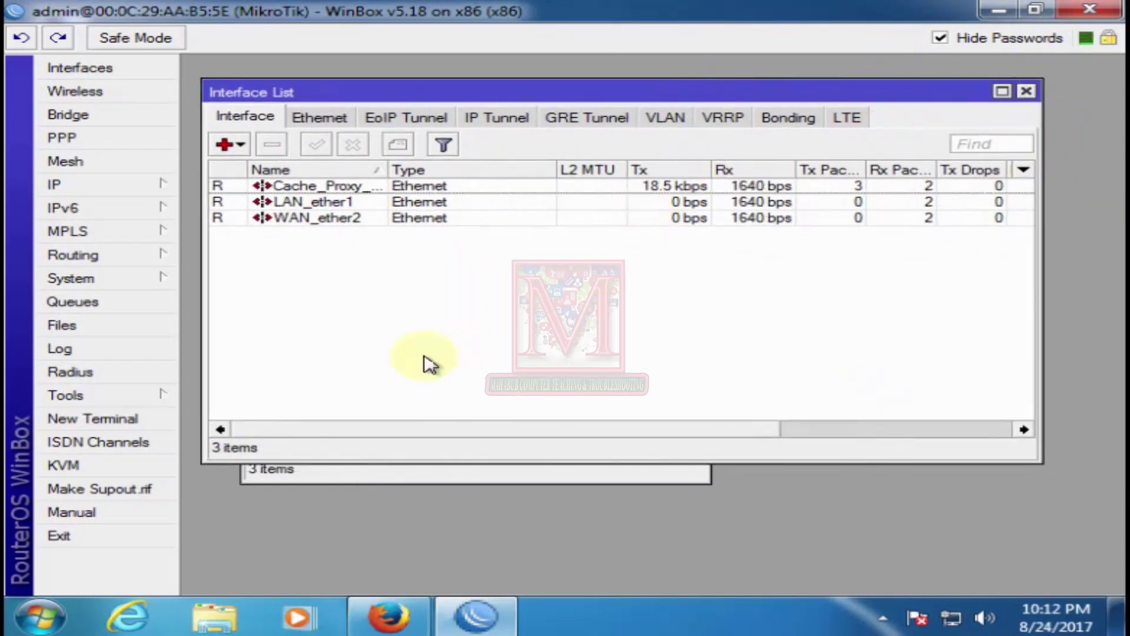
Step: Open the firewall's NAT rules and move the window so that the interface names stay uncovered
click(117, 179)
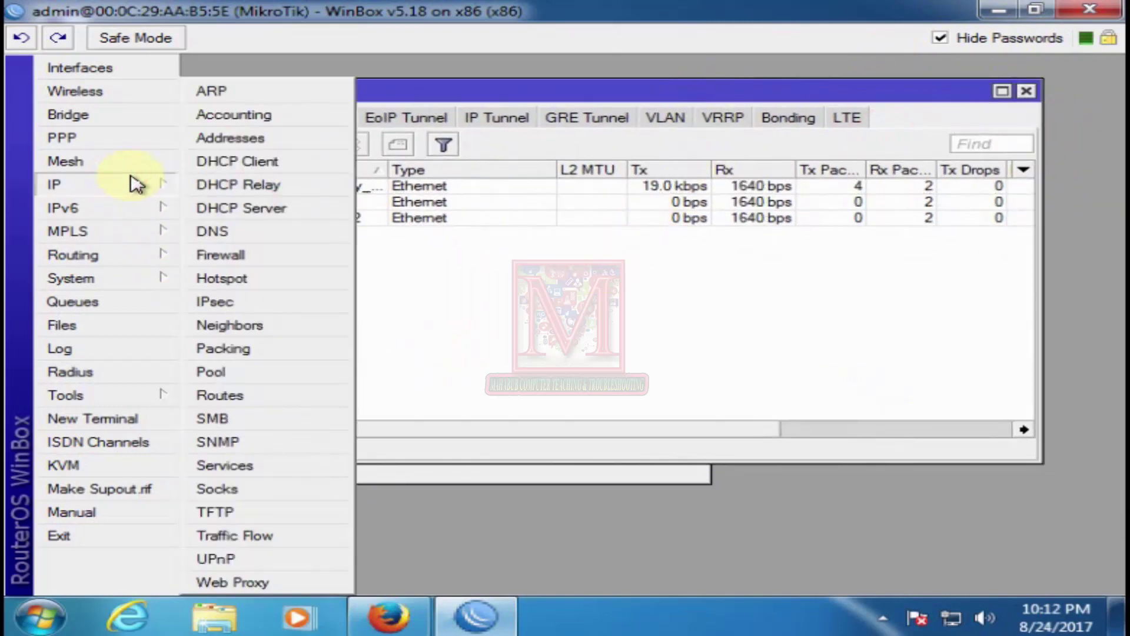
click(222, 256)
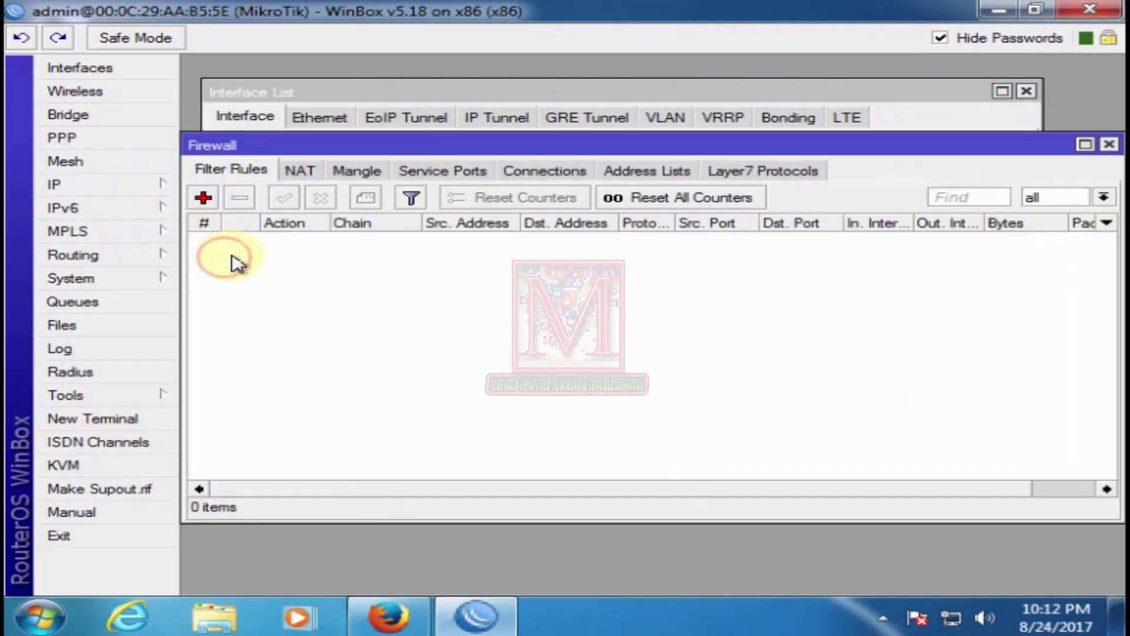
click(305, 166)
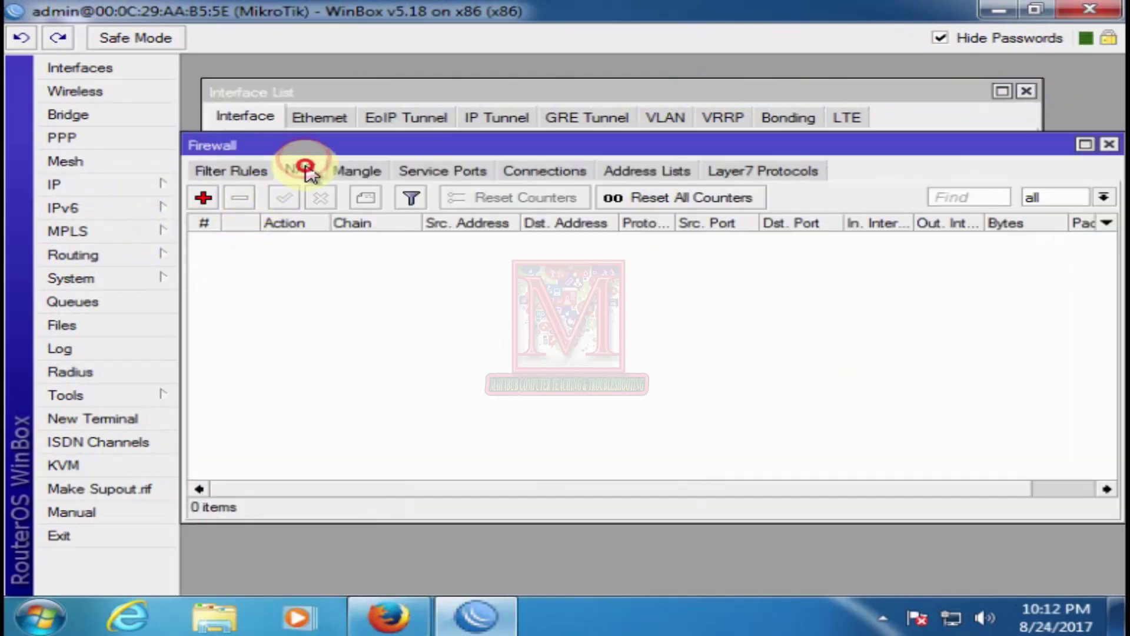
click(313, 169)
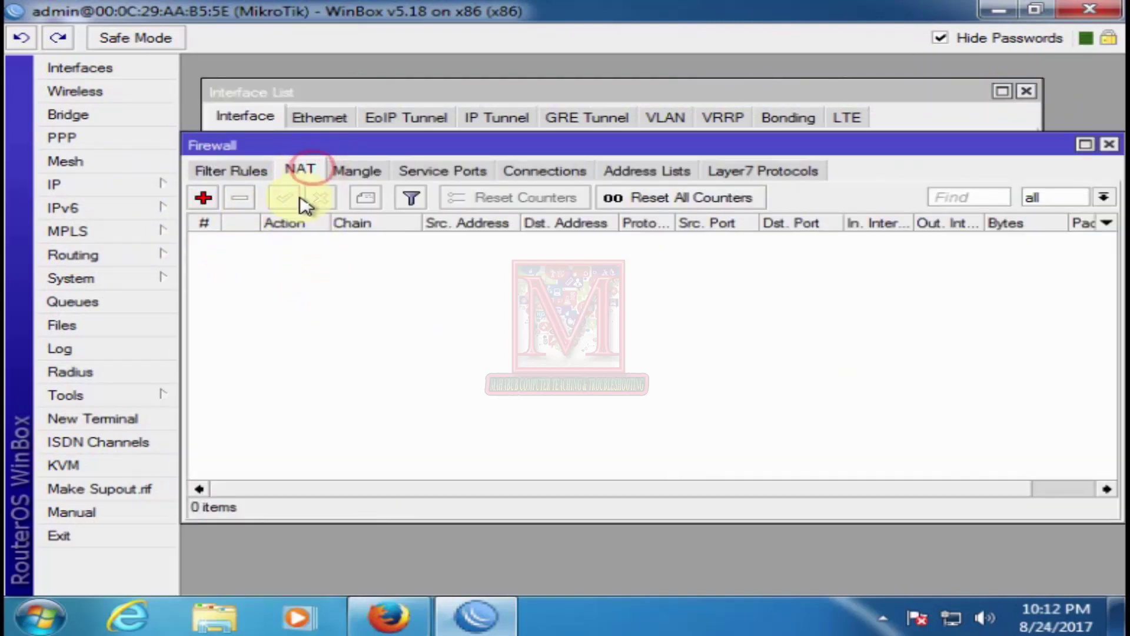
click(299, 169)
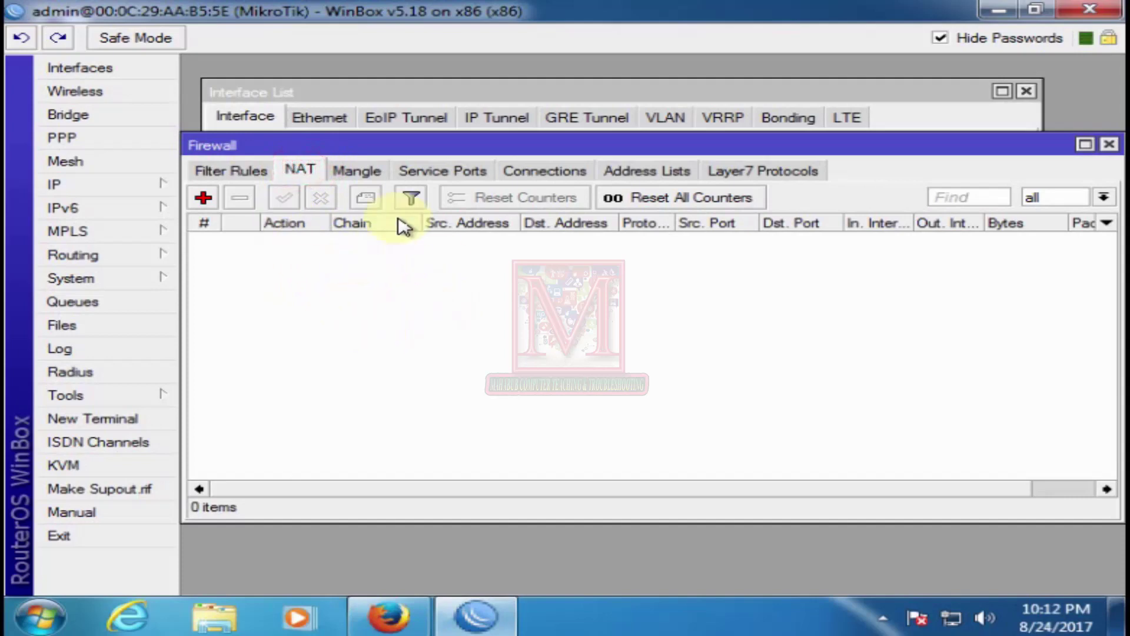
drag(377, 144, 405, 259)
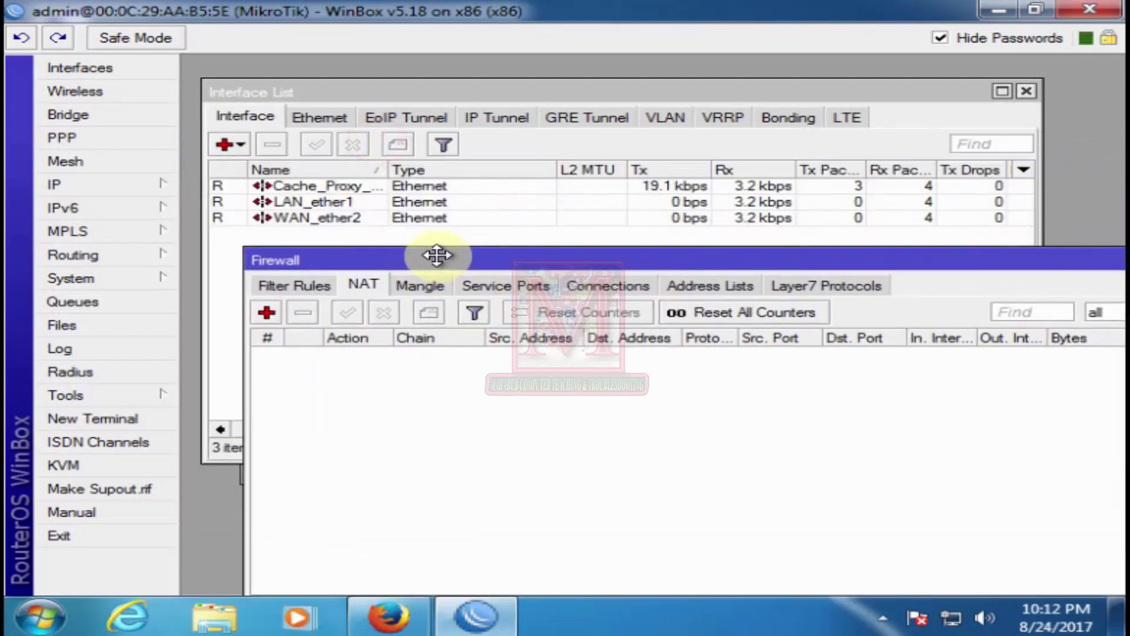
Step: Create a NAT rule with chain dstnat, protocol 6 (tcp) and destination port 80, and show its advanced settings
click(268, 314)
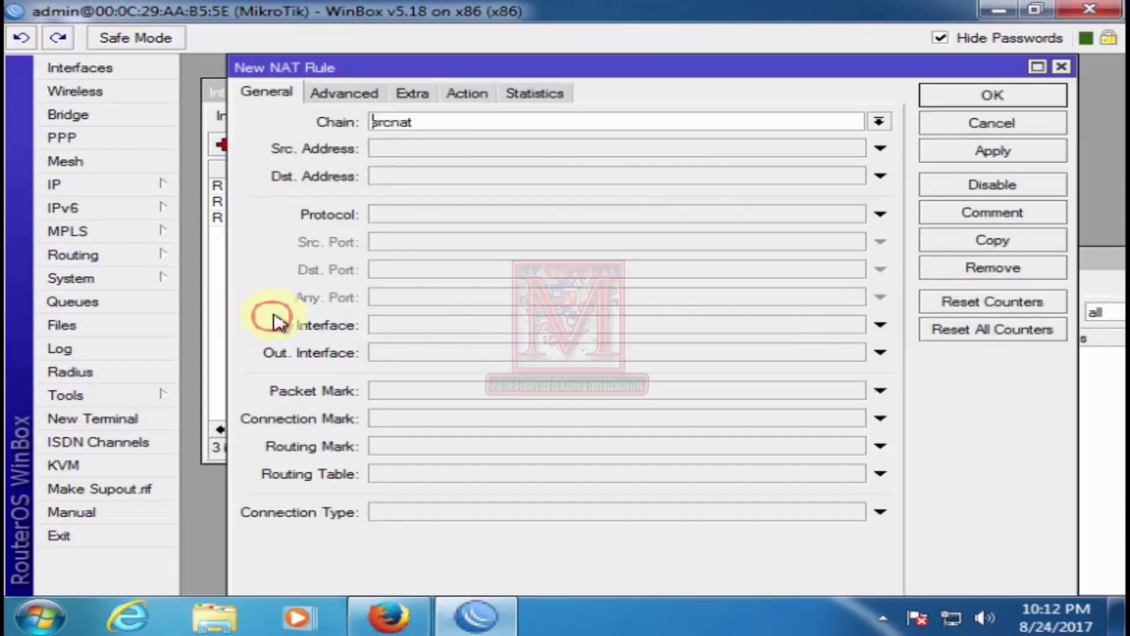
click(878, 124)
click(428, 136)
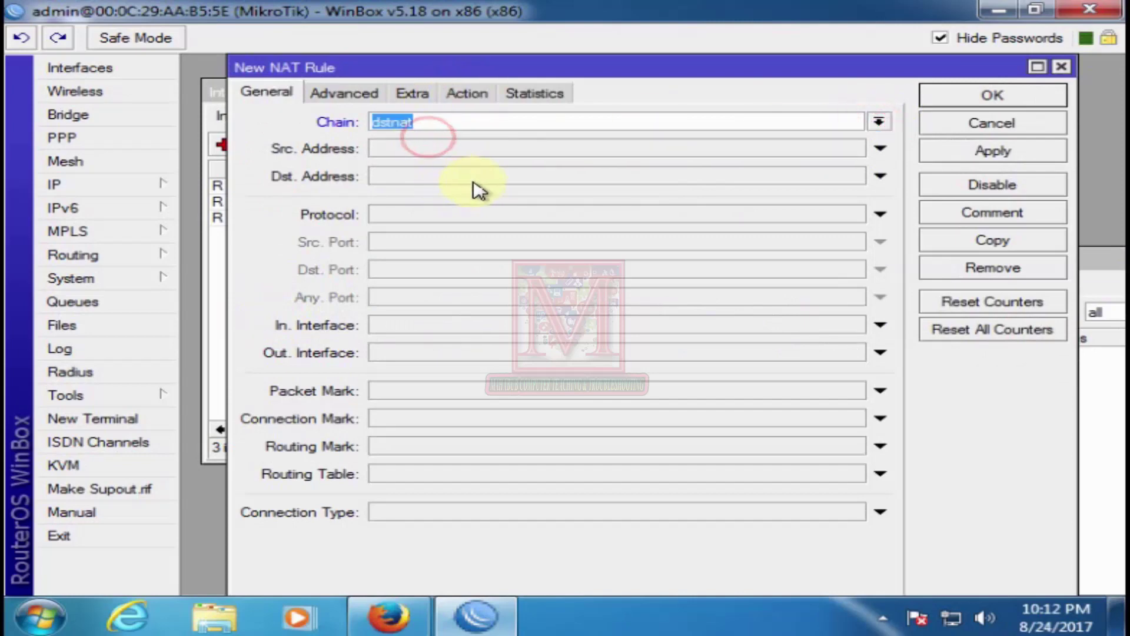
click(414, 214)
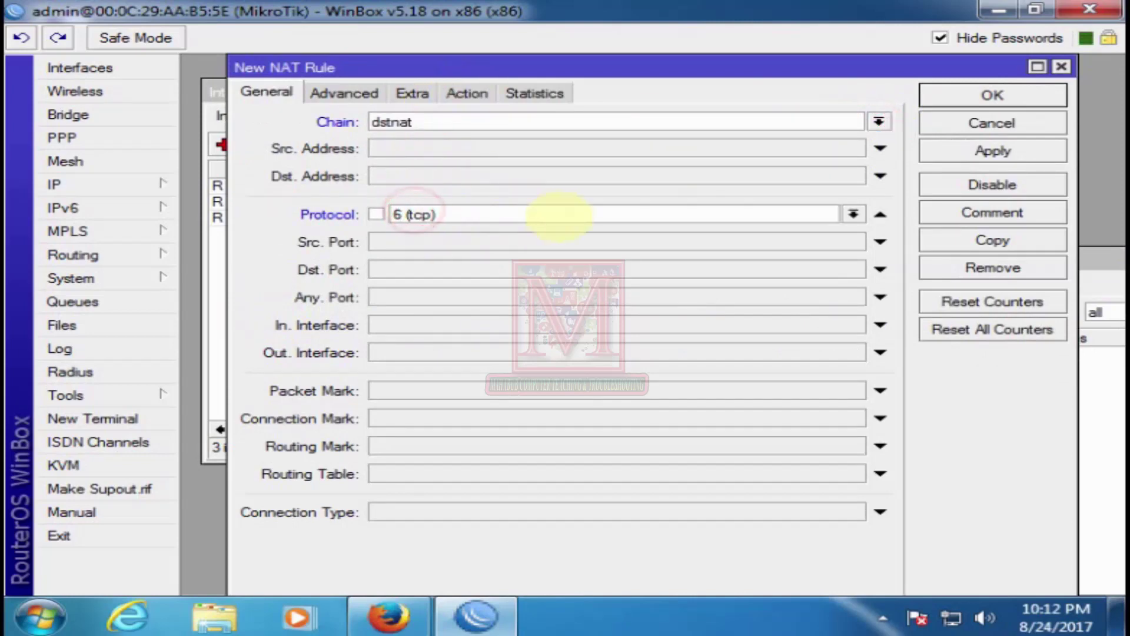
click(434, 277)
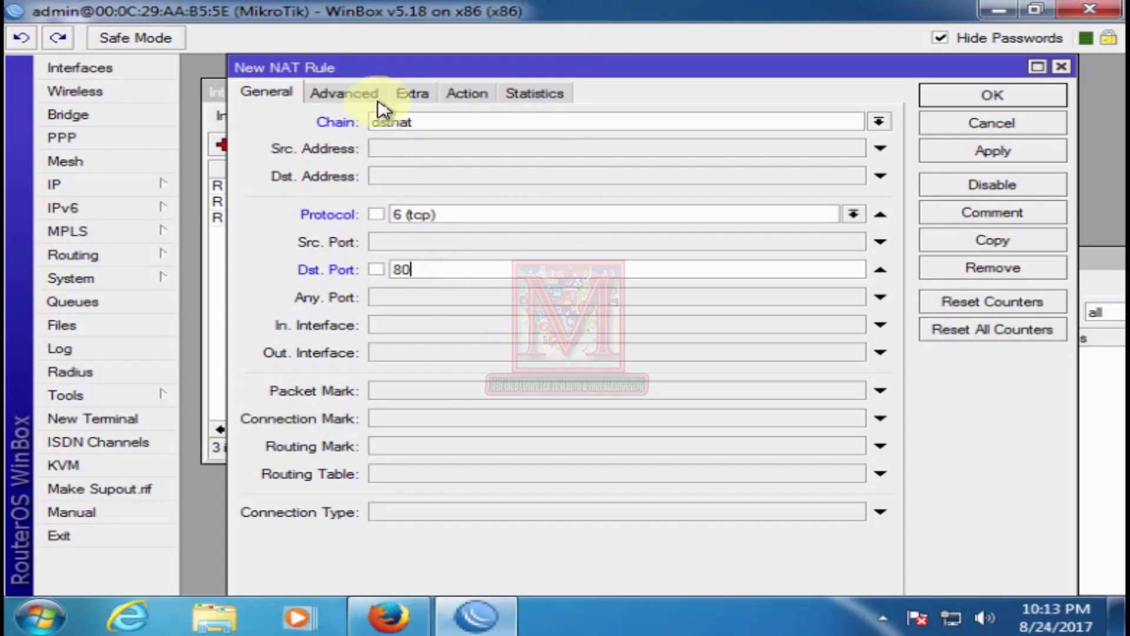
click(357, 94)
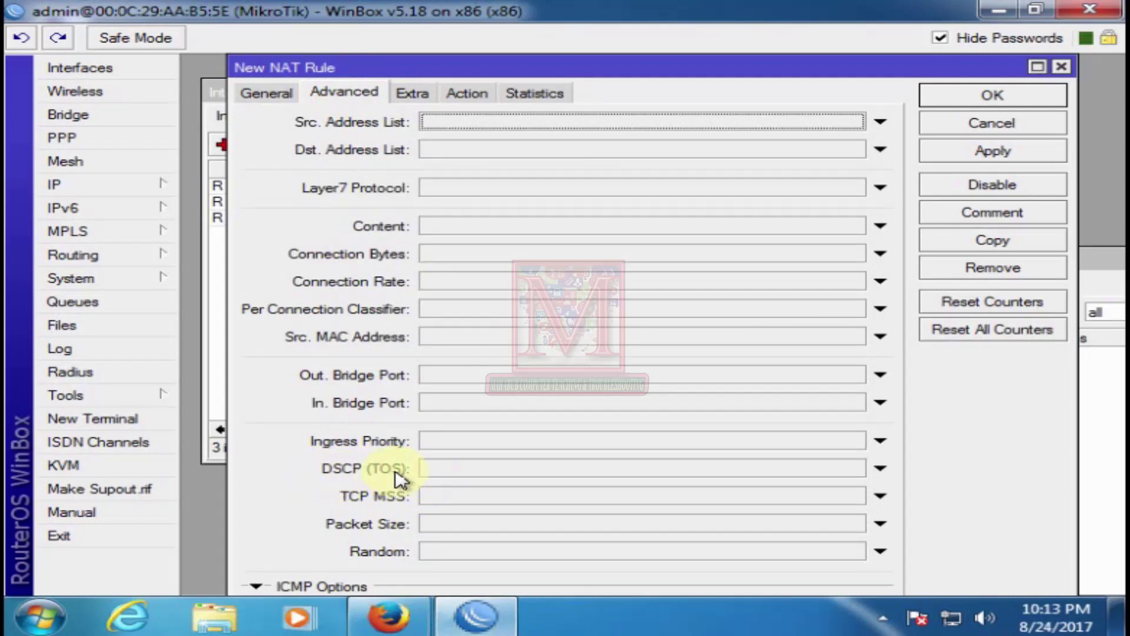
Step: Set the new NAT rule's DSCP (TOS) to 12 and its action to dst-nat, and enable its target address
click(444, 471)
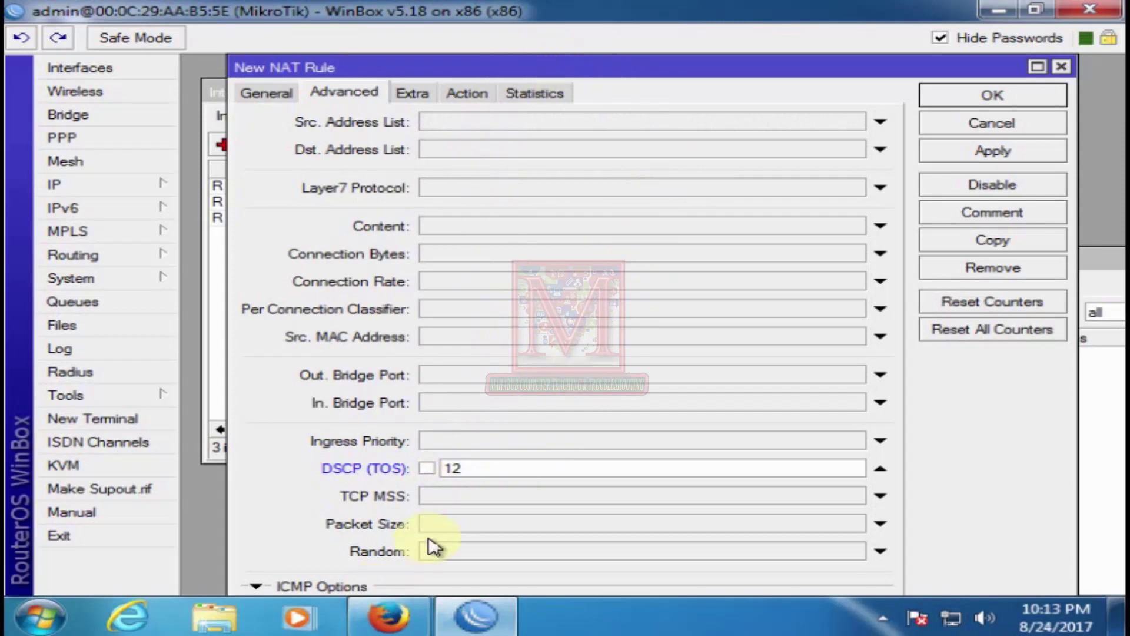
click(464, 94)
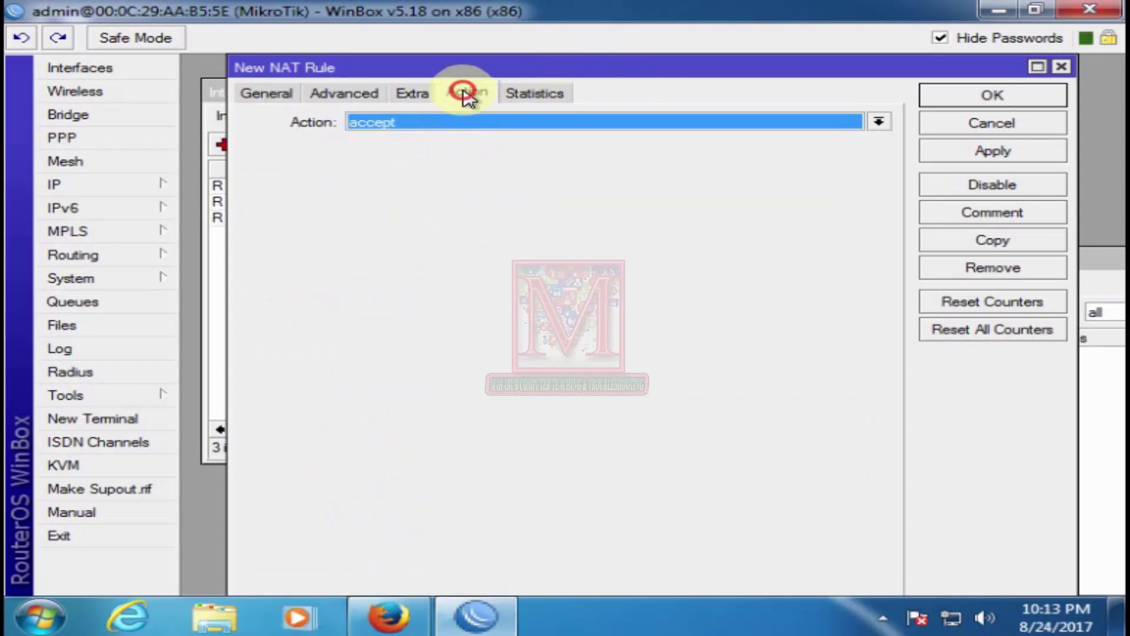
click(433, 121)
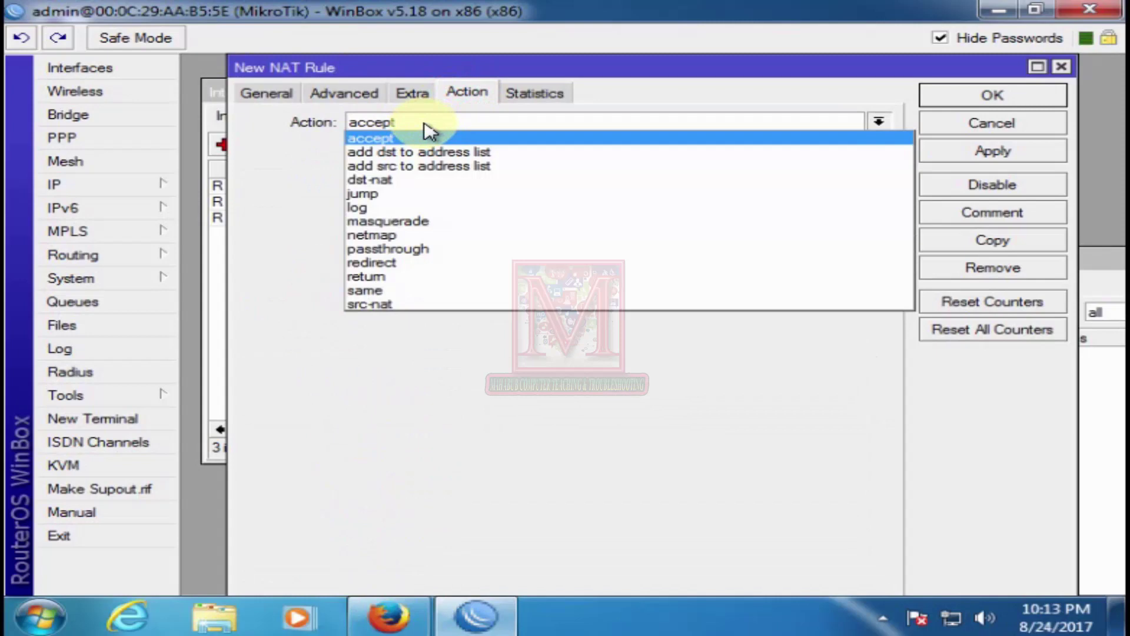
click(394, 179)
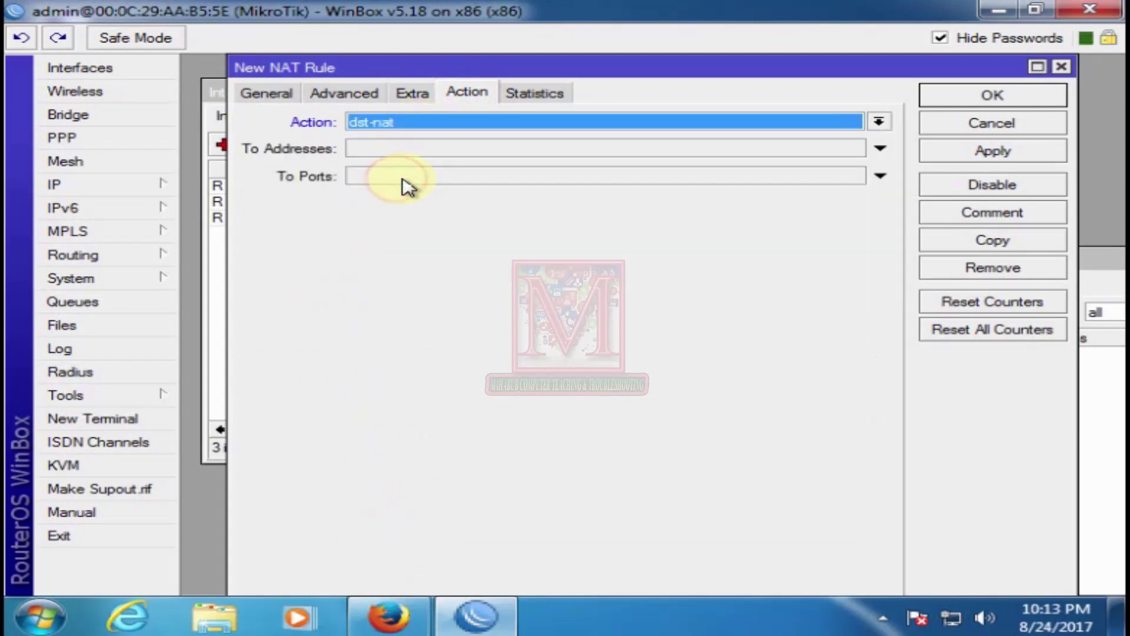
click(378, 152)
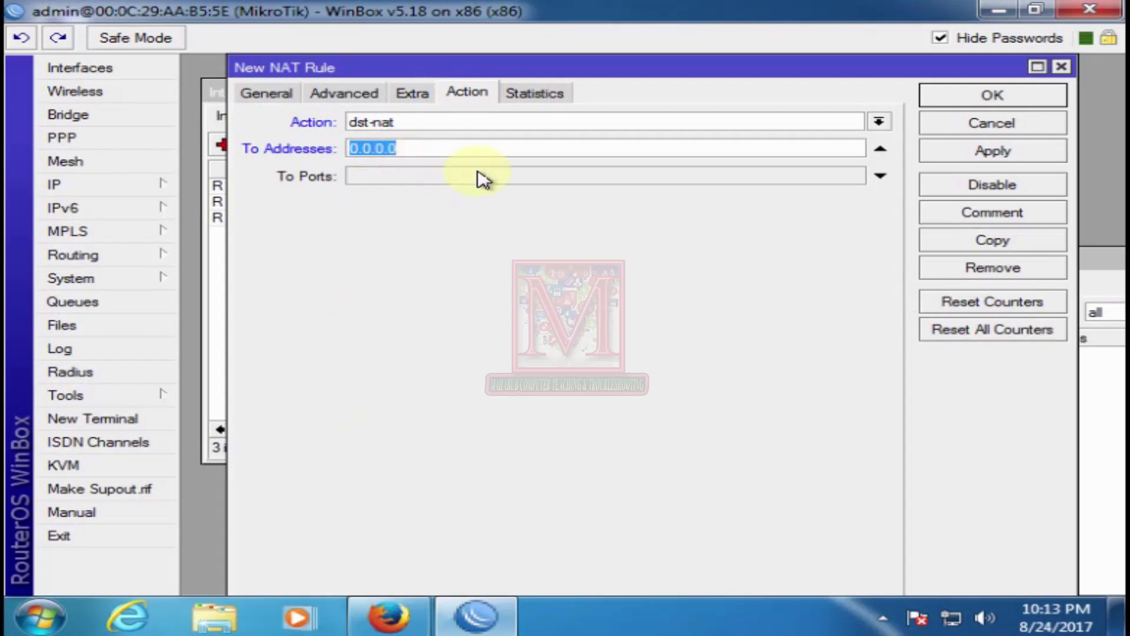
Step: Look up the LAN connection's IPv4 address in its network connection details, and close the network windows
right_click(950, 617)
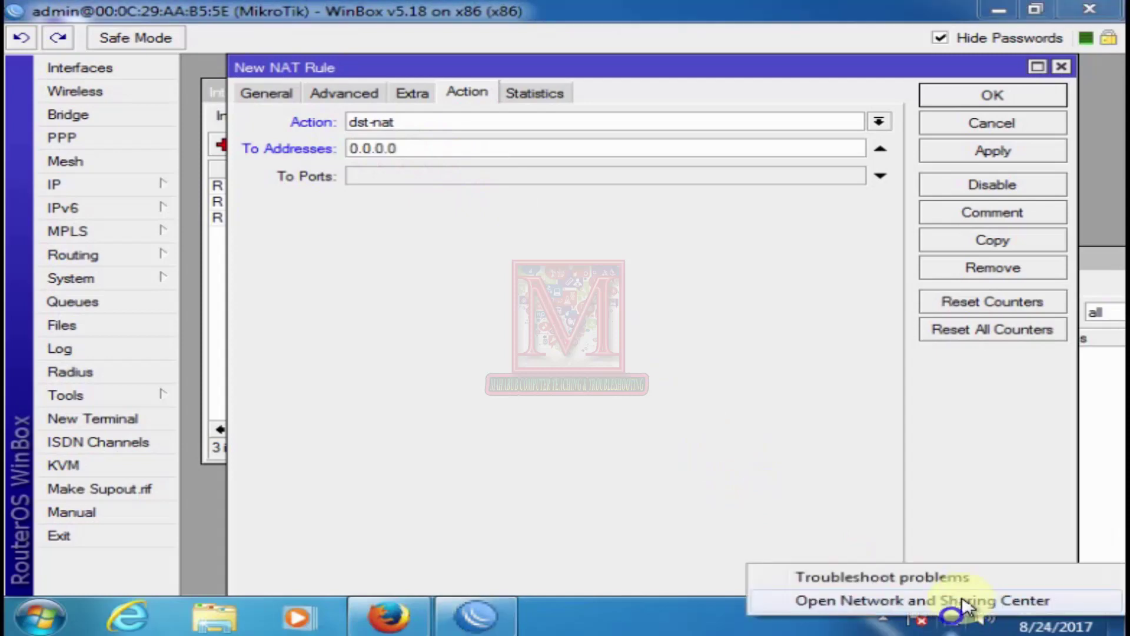
click(965, 602)
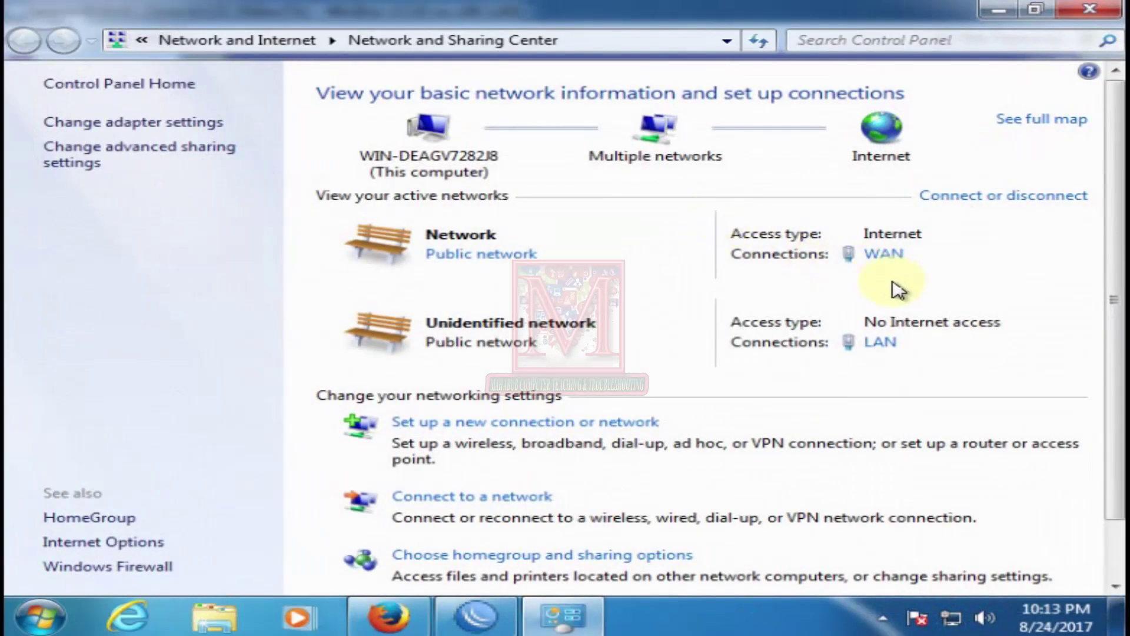
click(883, 343)
click(373, 297)
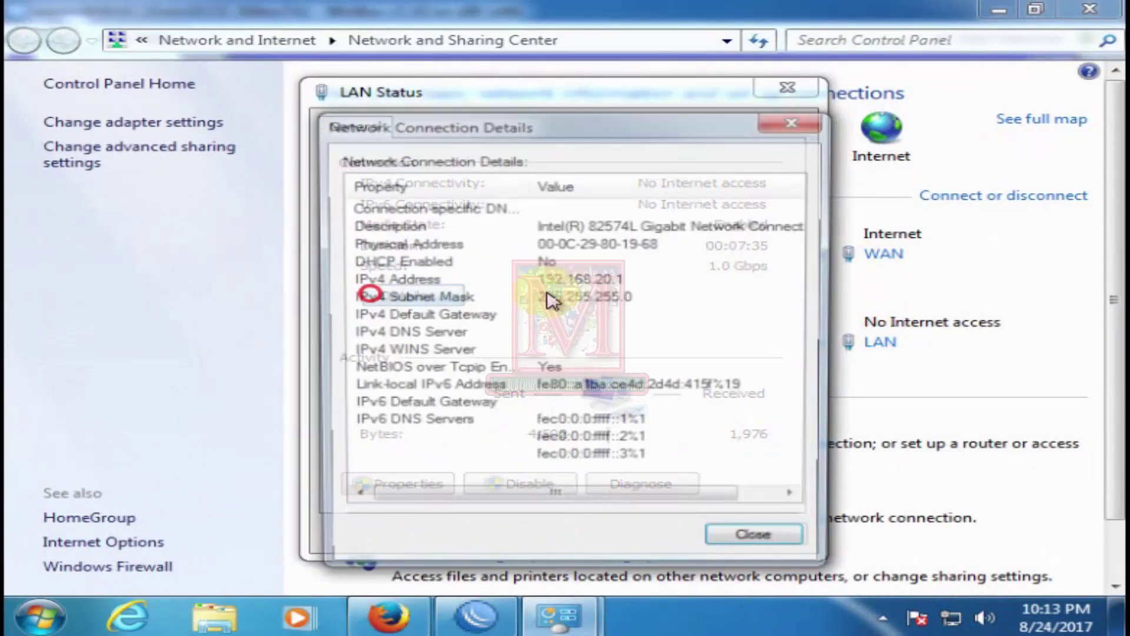
click(797, 120)
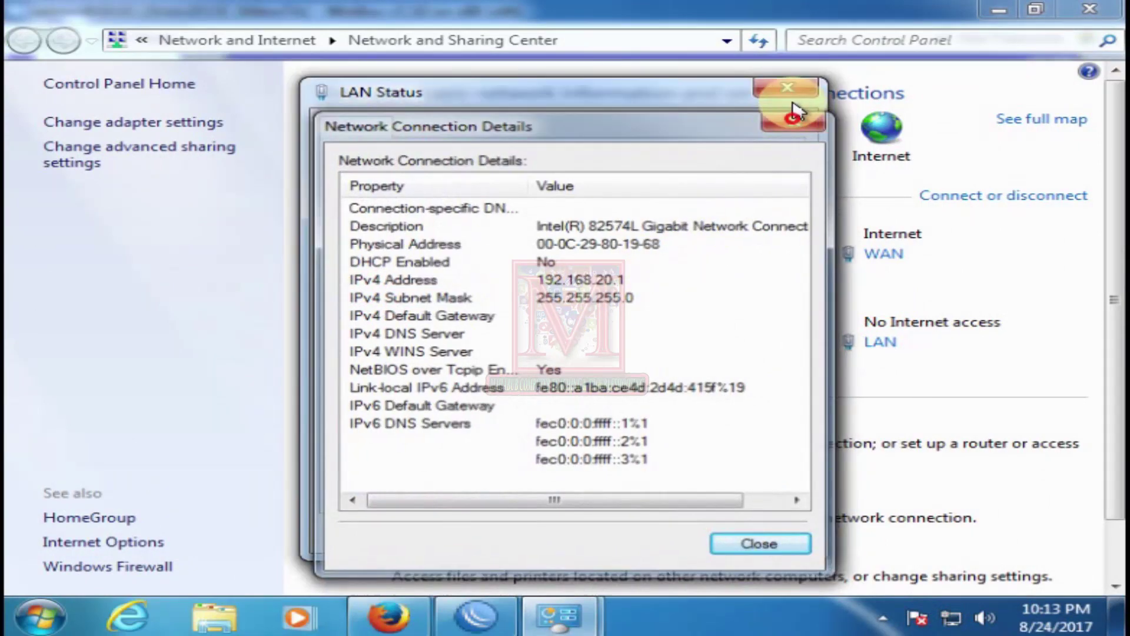
click(789, 91)
click(1090, 9)
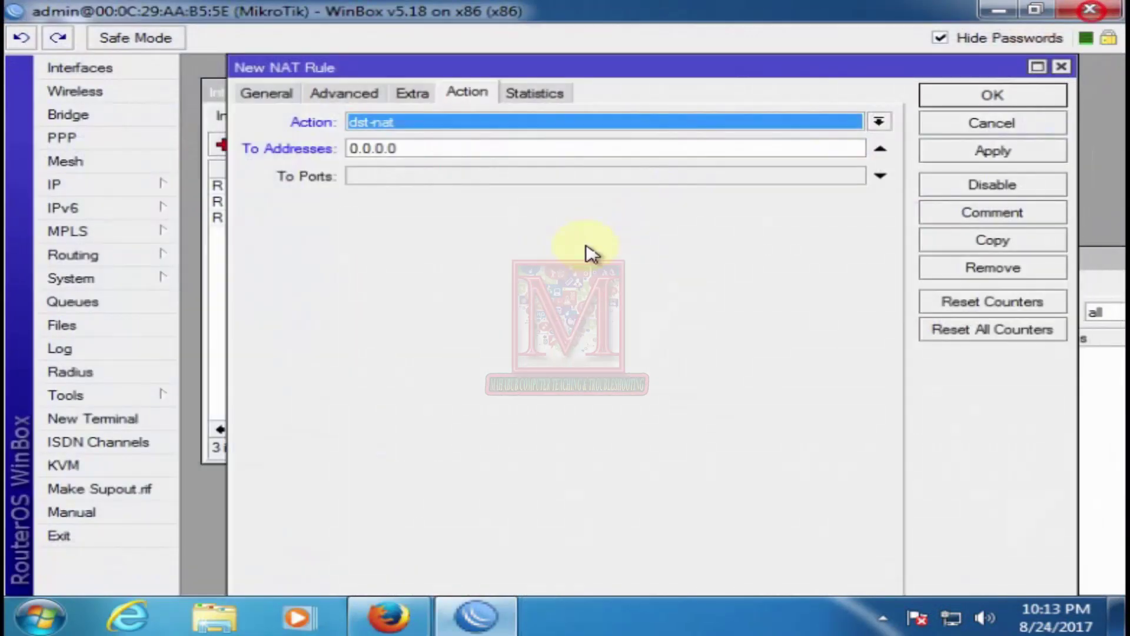
Step: Redirect the rule's traffic to address 192.168.20.1 on port 8080, apply it and save the rule
click(407, 149)
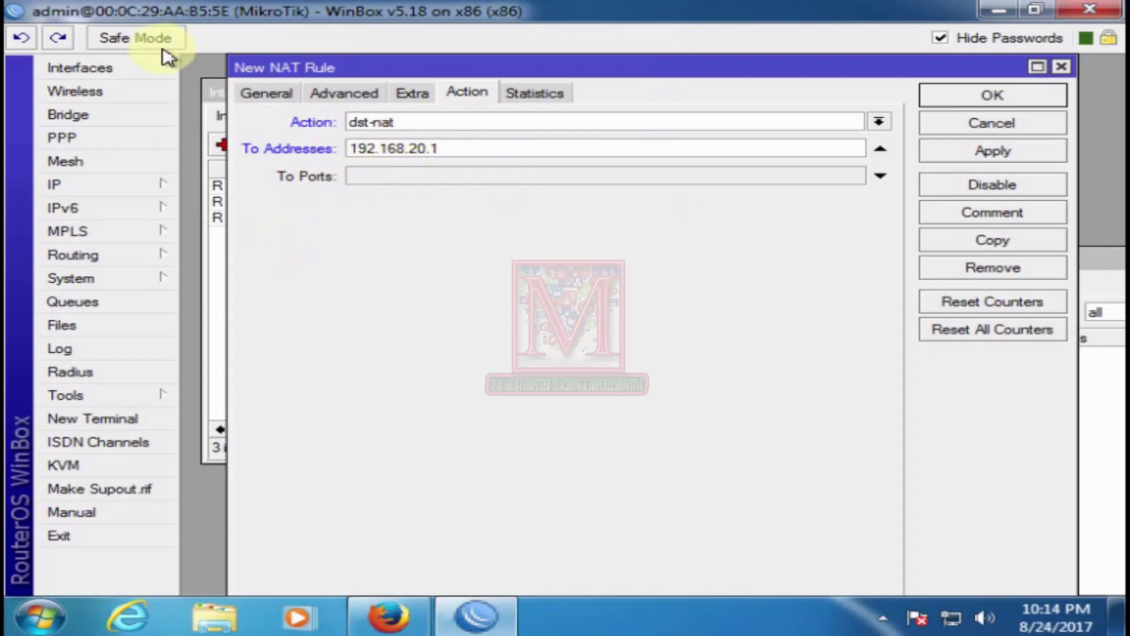
click(365, 176)
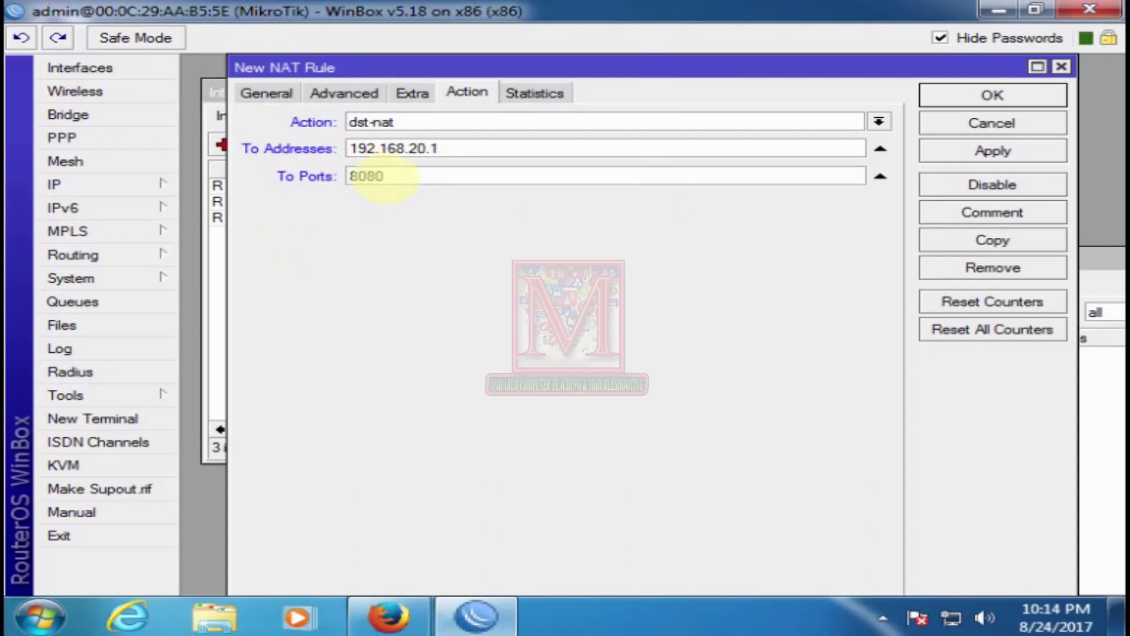
click(994, 152)
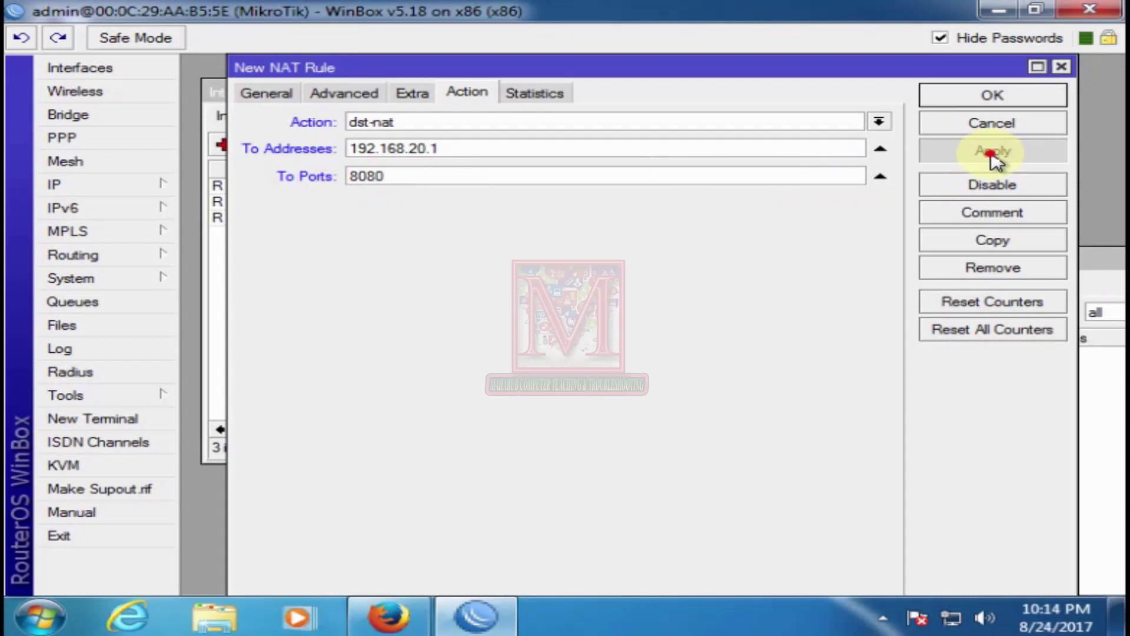
click(983, 97)
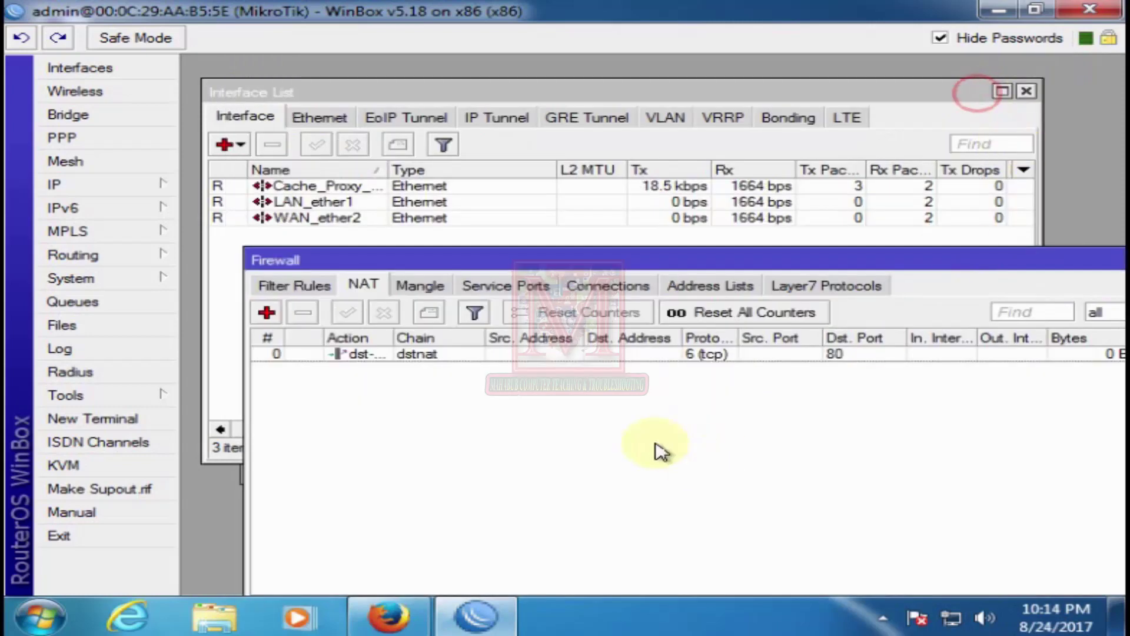
Step: Move the firewall window beneath the interface list and reopen the port 80 rule to review its action settings
drag(855, 264, 816, 132)
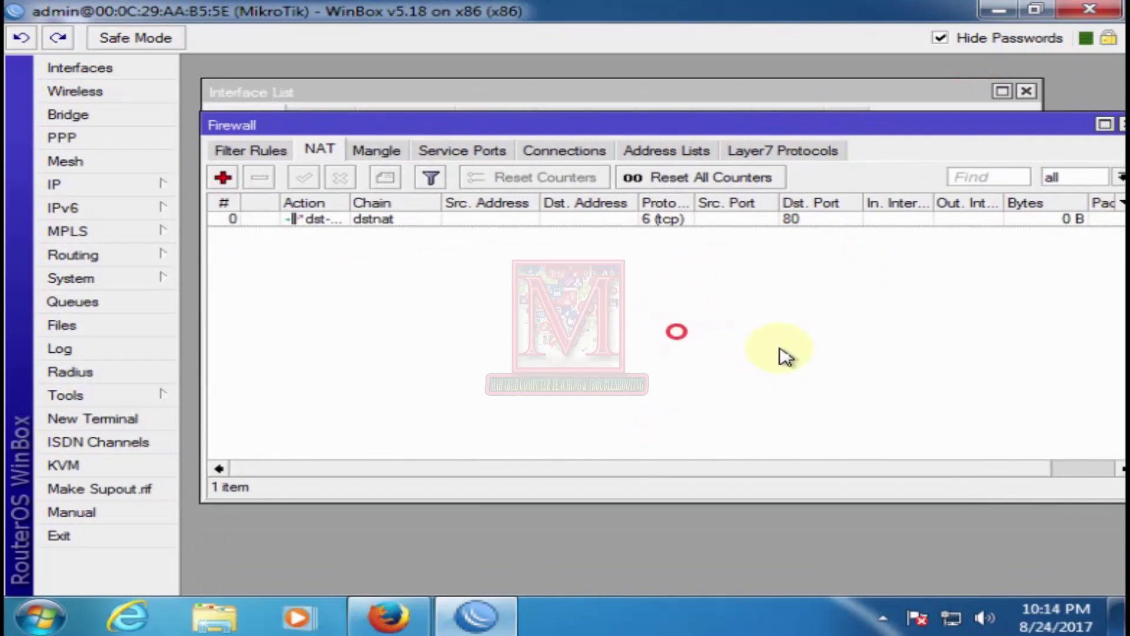
drag(338, 119, 346, 194)
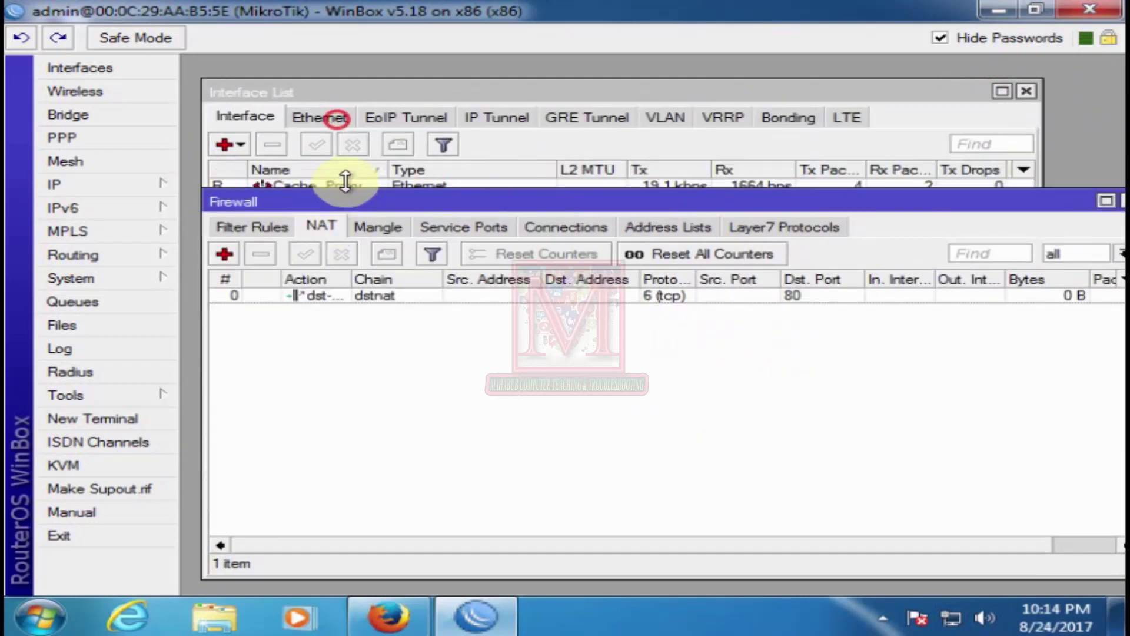
double_click(498, 292)
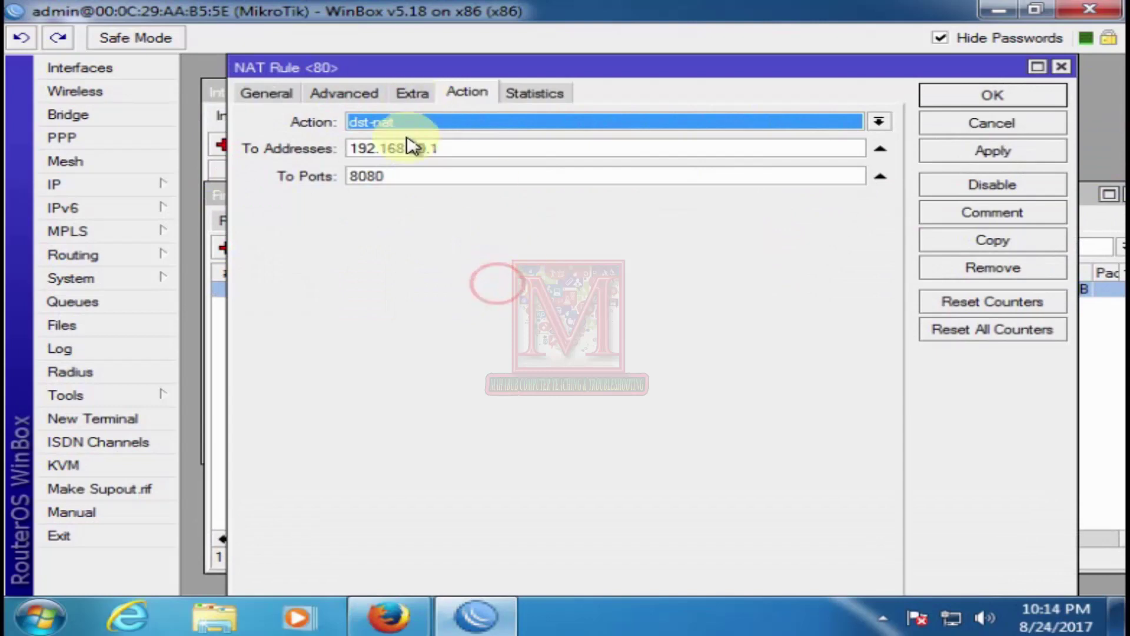
click(946, 126)
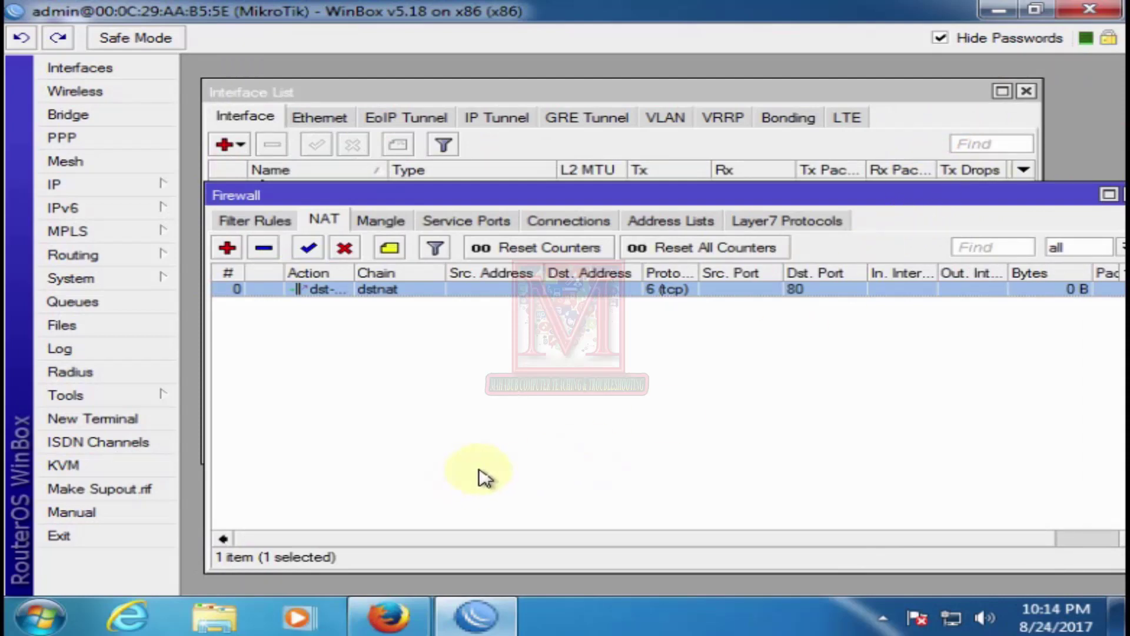
drag(739, 195, 749, 150)
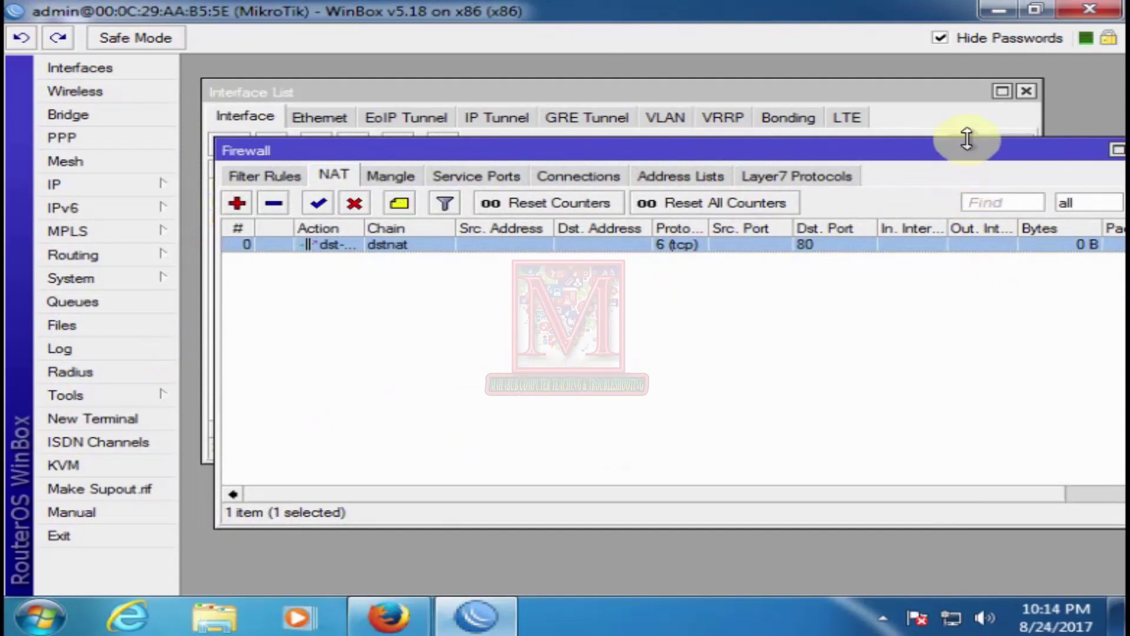
drag(963, 149, 952, 171)
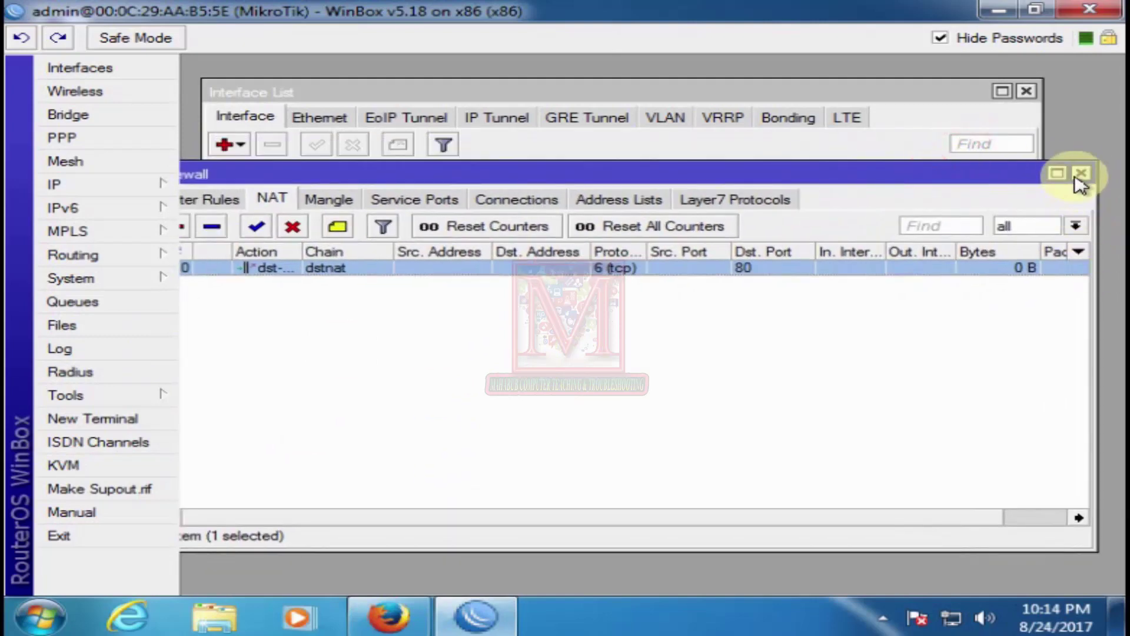
drag(990, 182, 1020, 172)
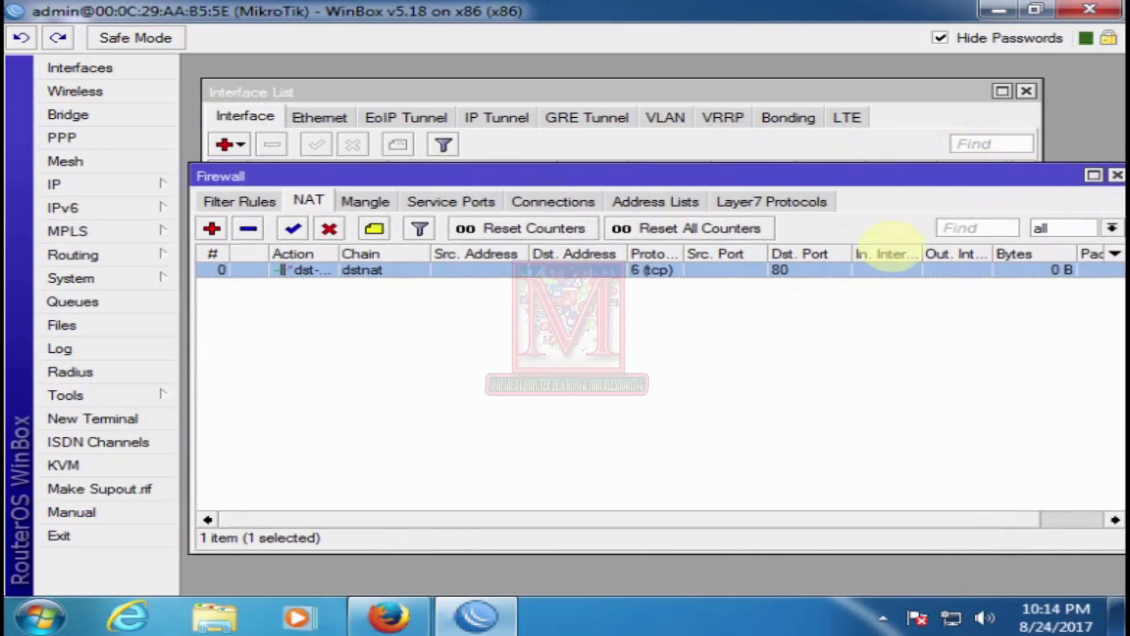
click(96, 302)
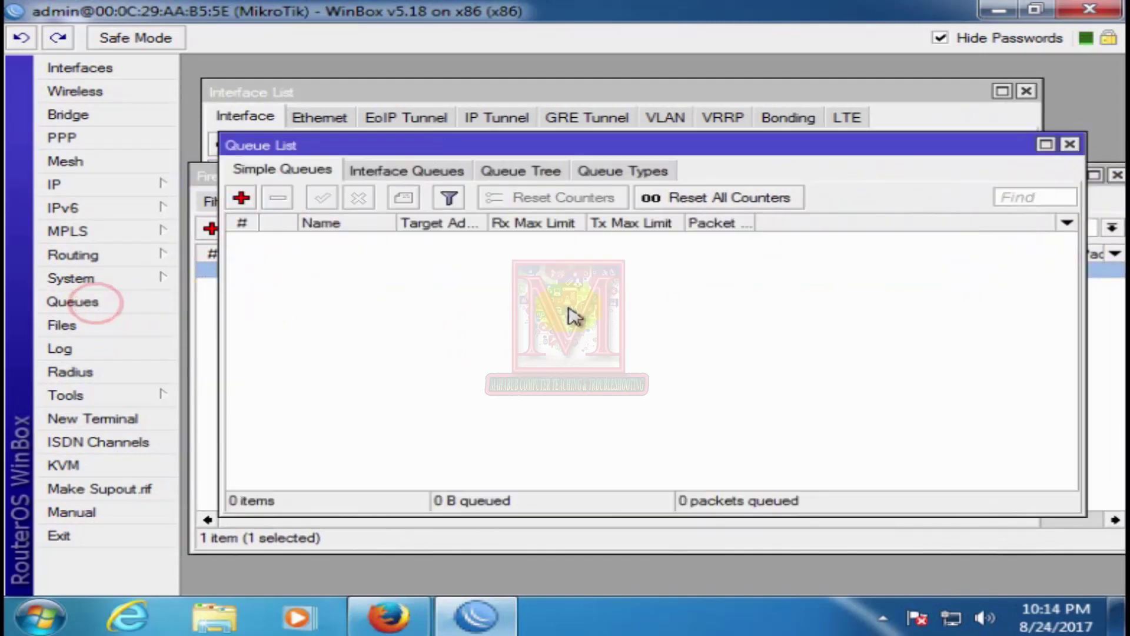
click(1071, 147)
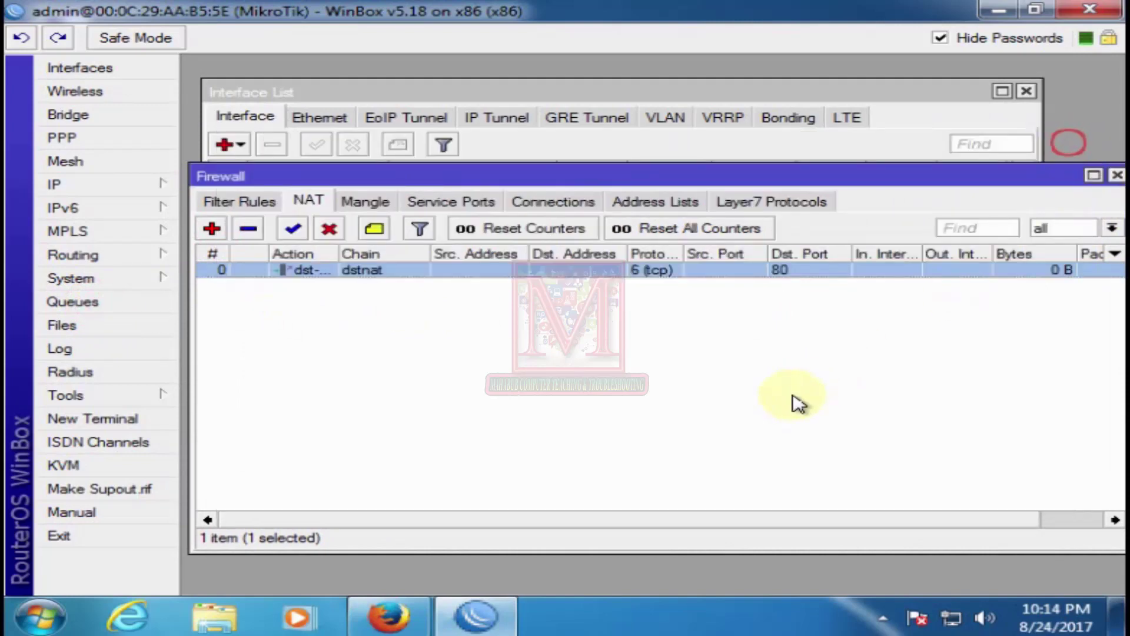
click(792, 397)
drag(983, 169, 974, 170)
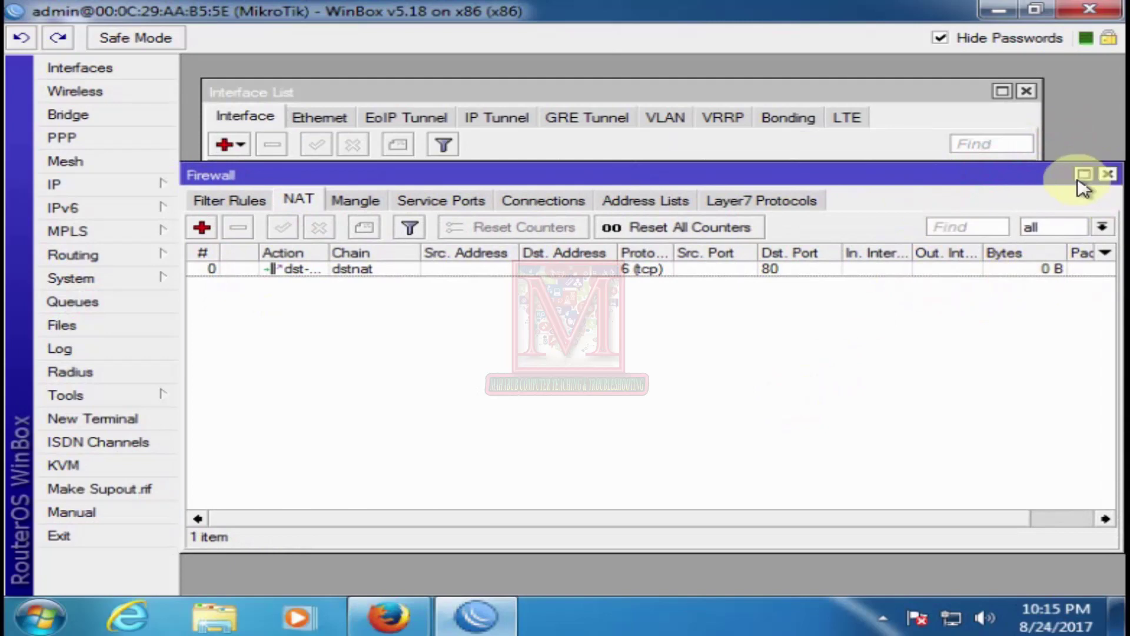
drag(992, 176, 1001, 109)
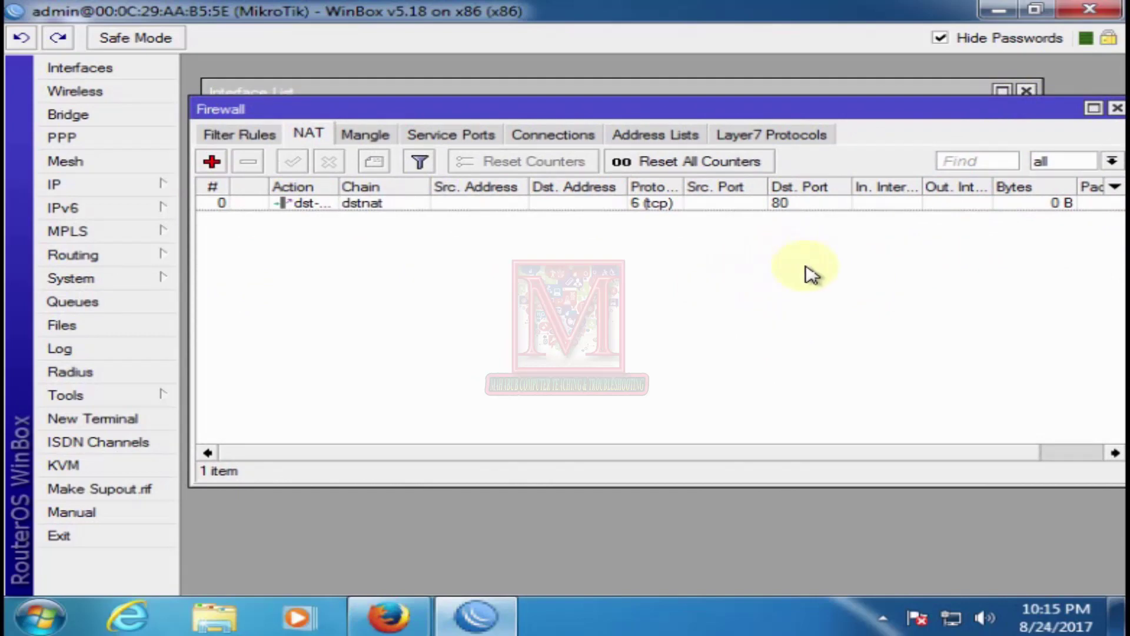
drag(831, 112, 885, 129)
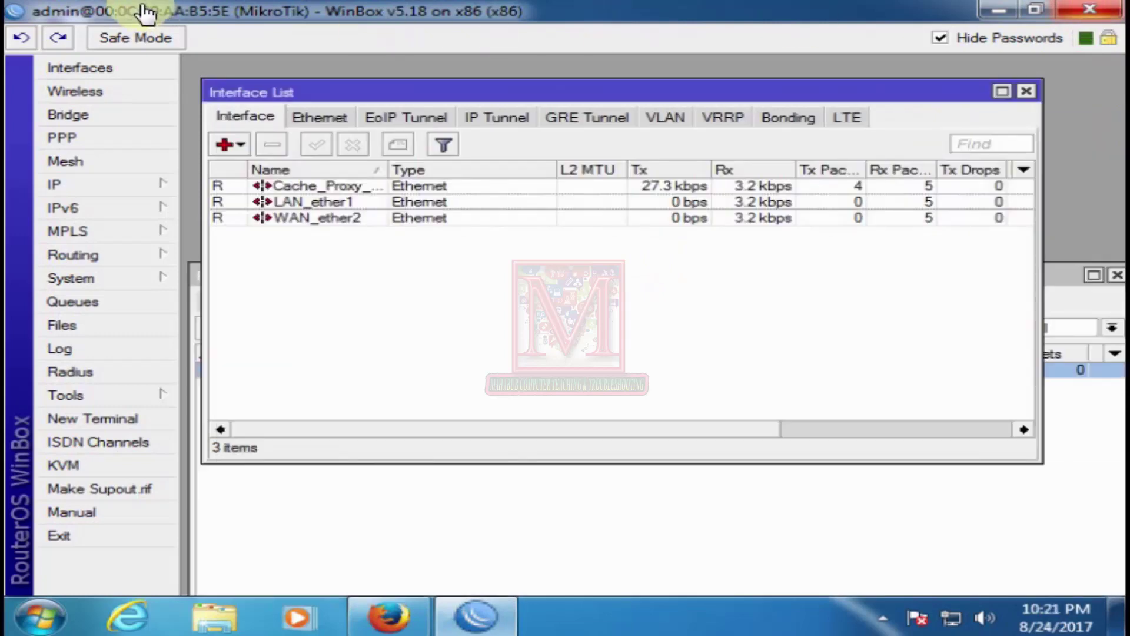
Step: Switch to the client machine's desktop and launch Mozilla Firefox there
click(1089, 9)
click(644, 202)
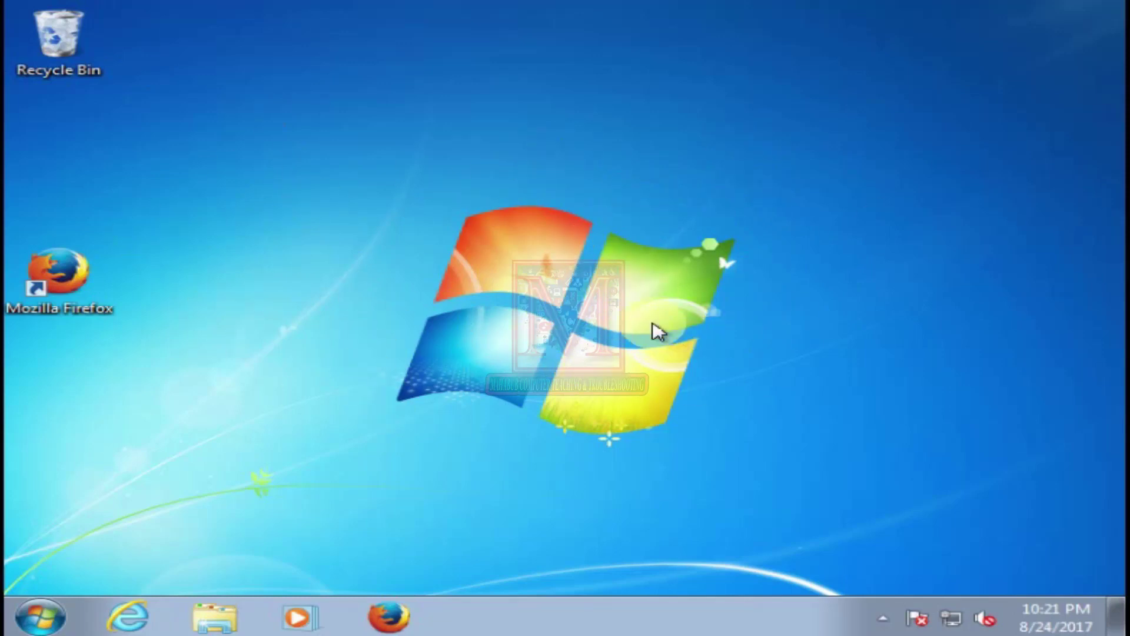
click(94, 274)
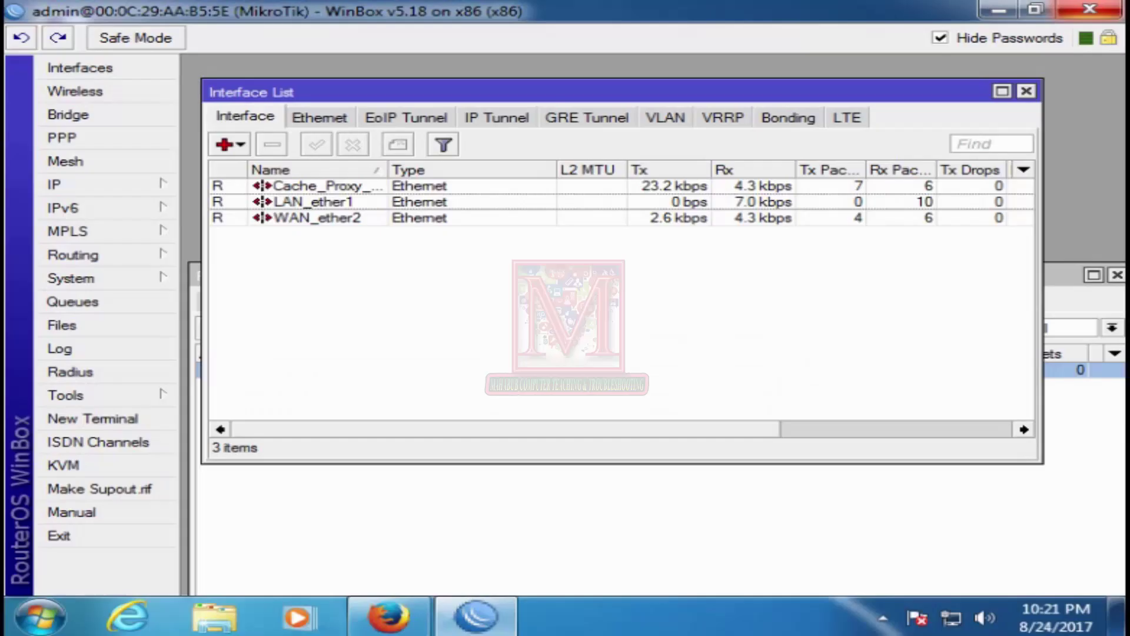
Step: Switch to the proxy machine's Firefox and examine the two open YouTube video tabs and their addresses
click(388, 616)
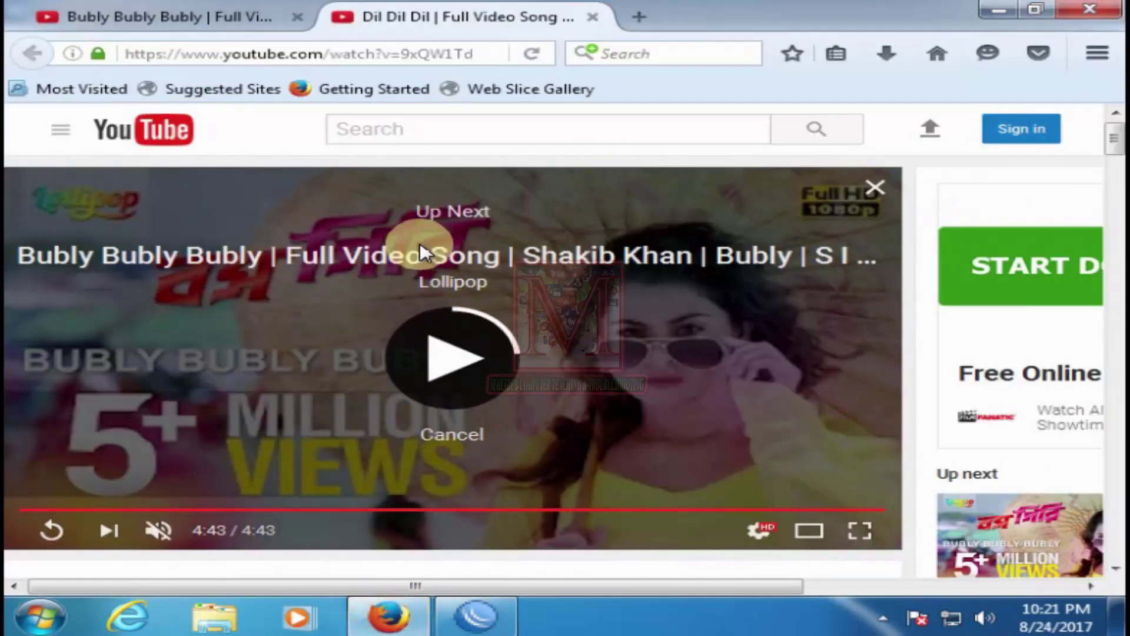
click(173, 25)
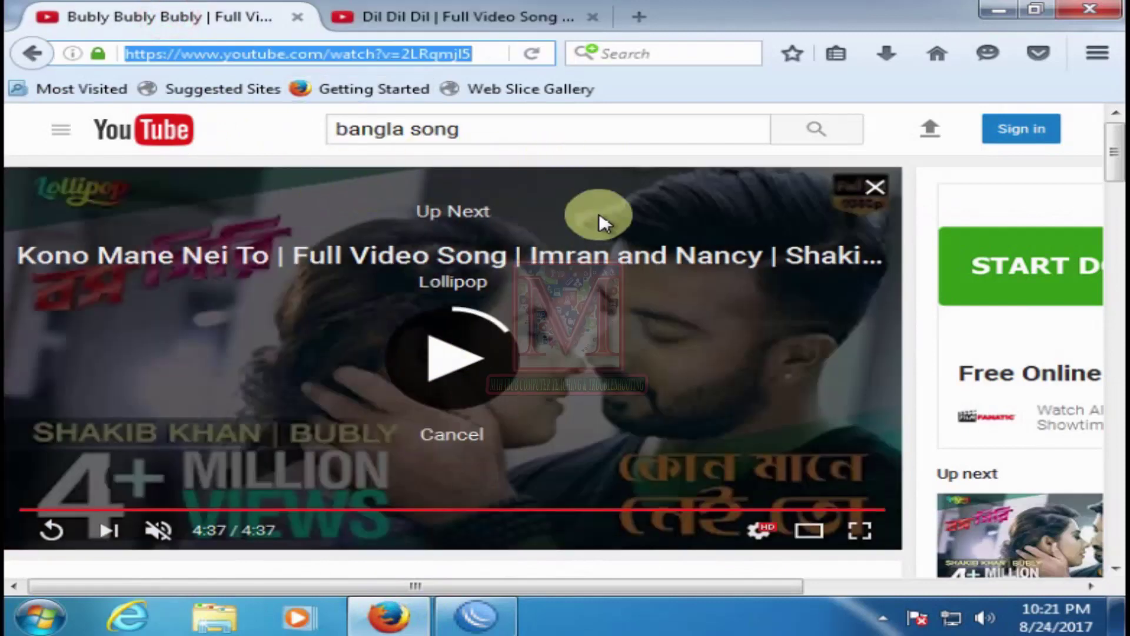
click(460, 23)
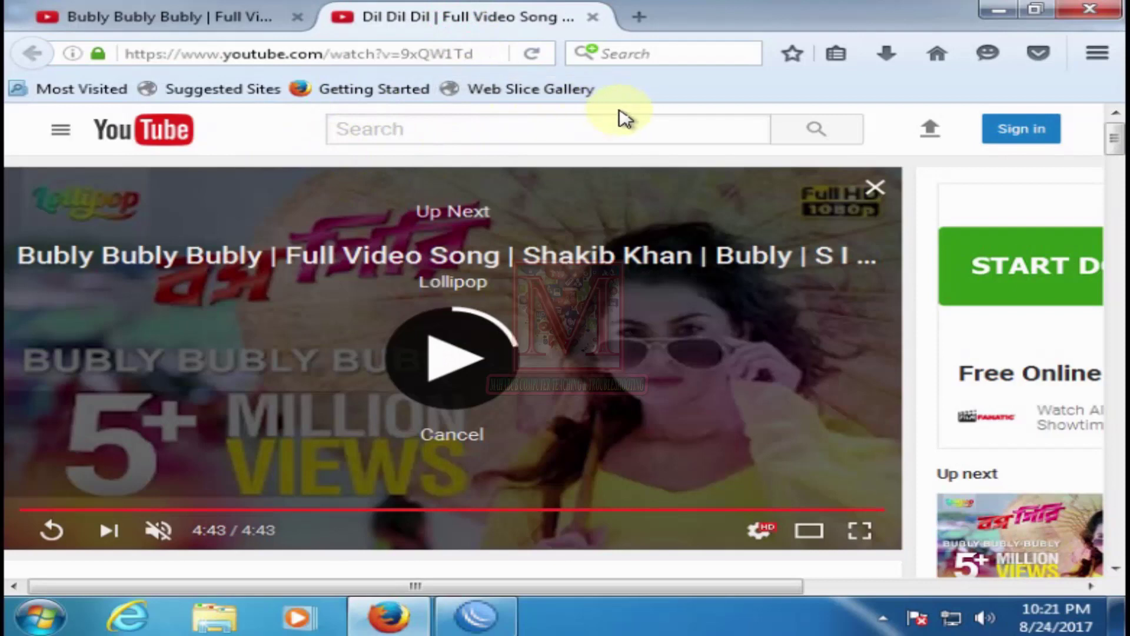
click(413, 53)
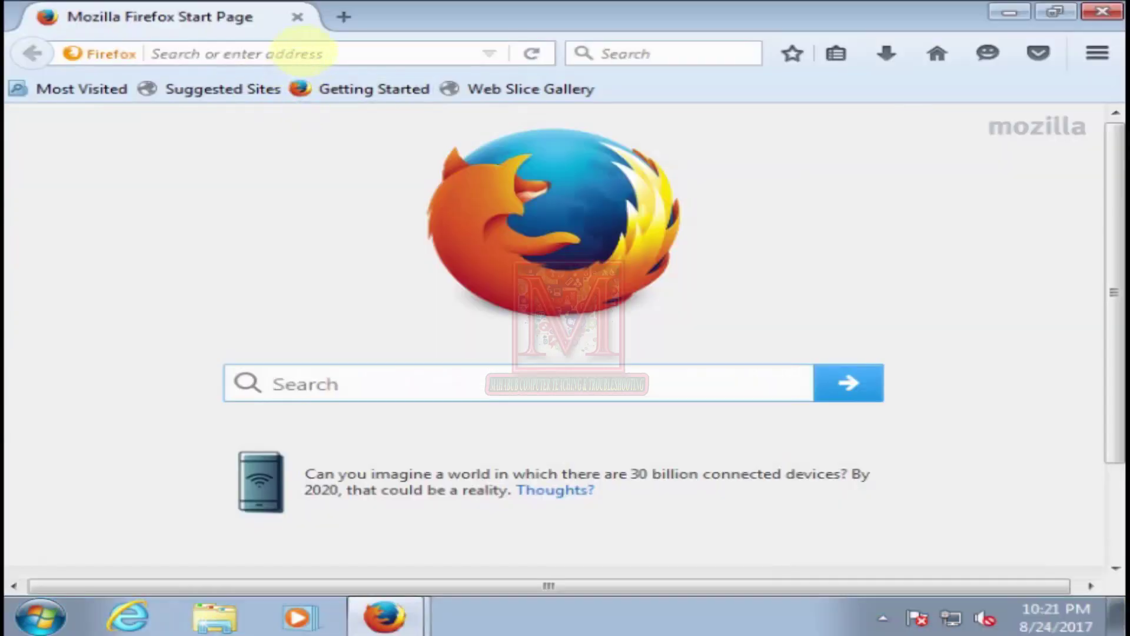
click(304, 52)
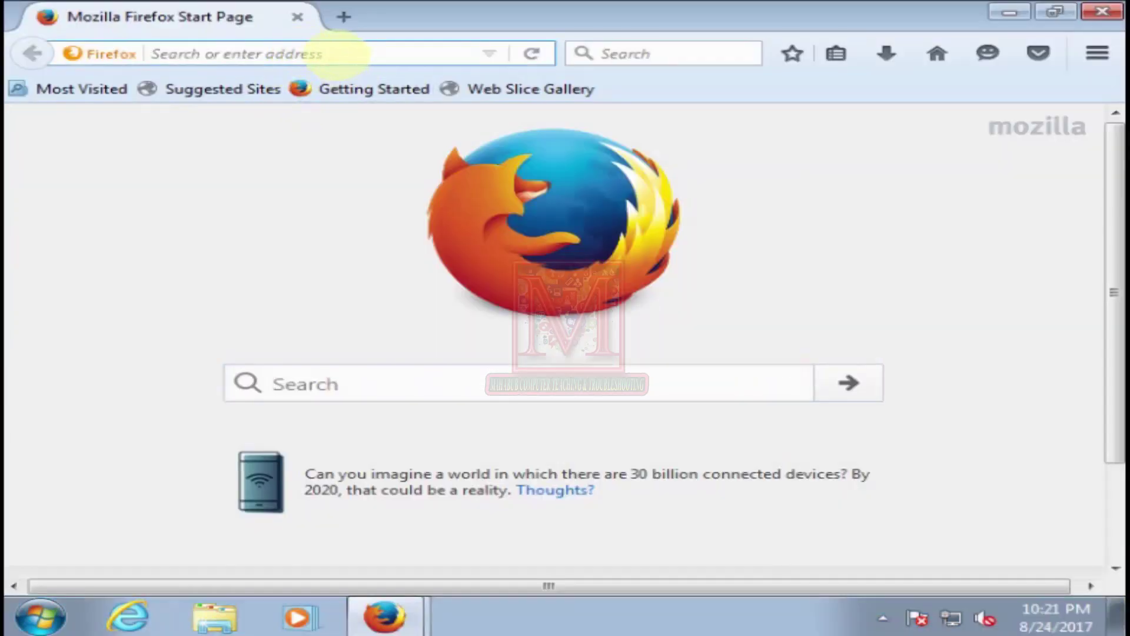
text(y)
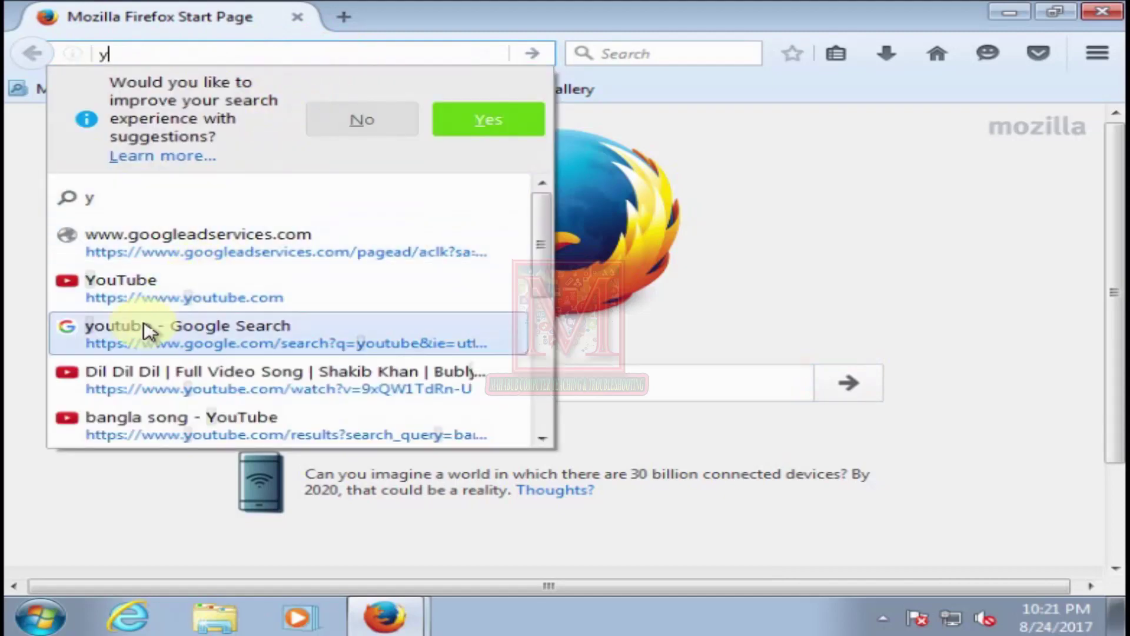
click(134, 296)
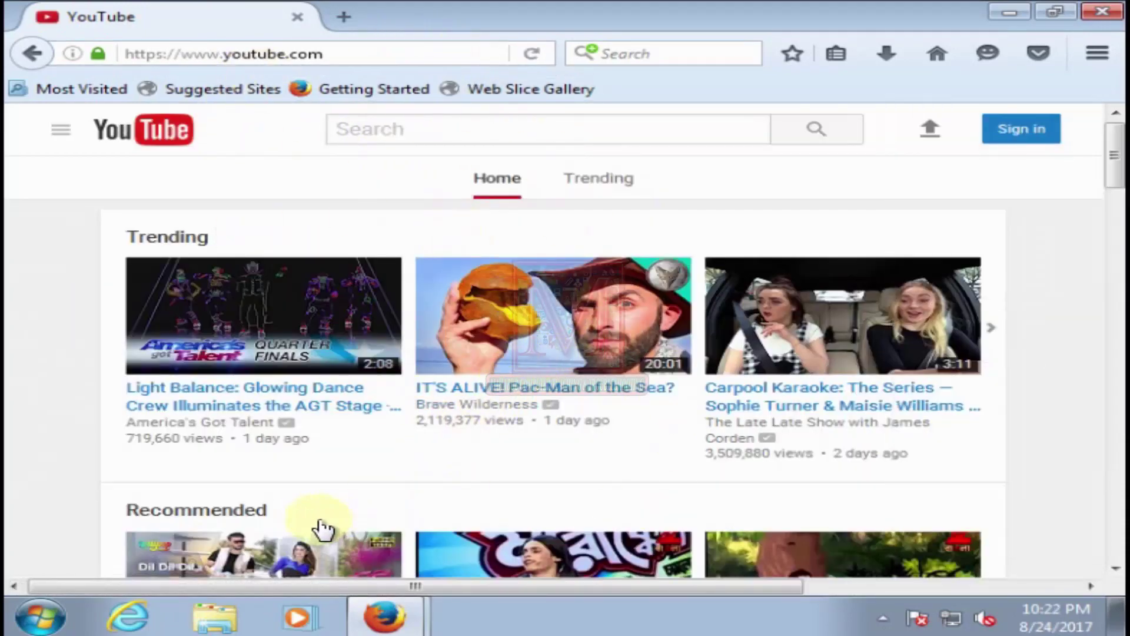
Step: Open the recommended "Dil Dil Dil" full video song from the YouTube home page on the client machine
scroll(332, 528, down, 2)
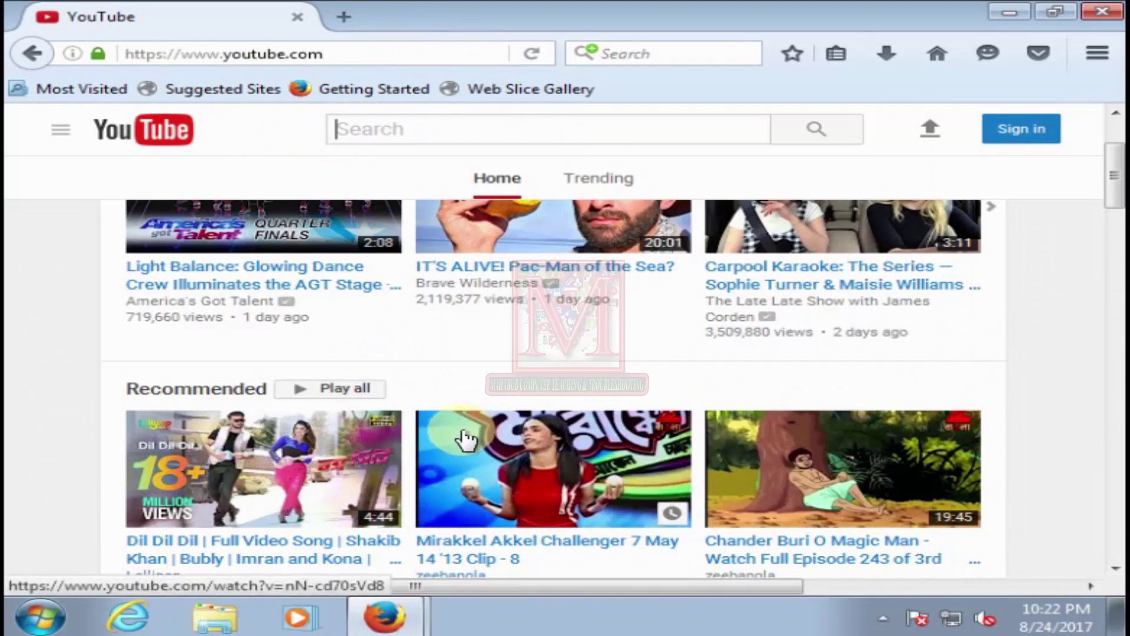
click(212, 550)
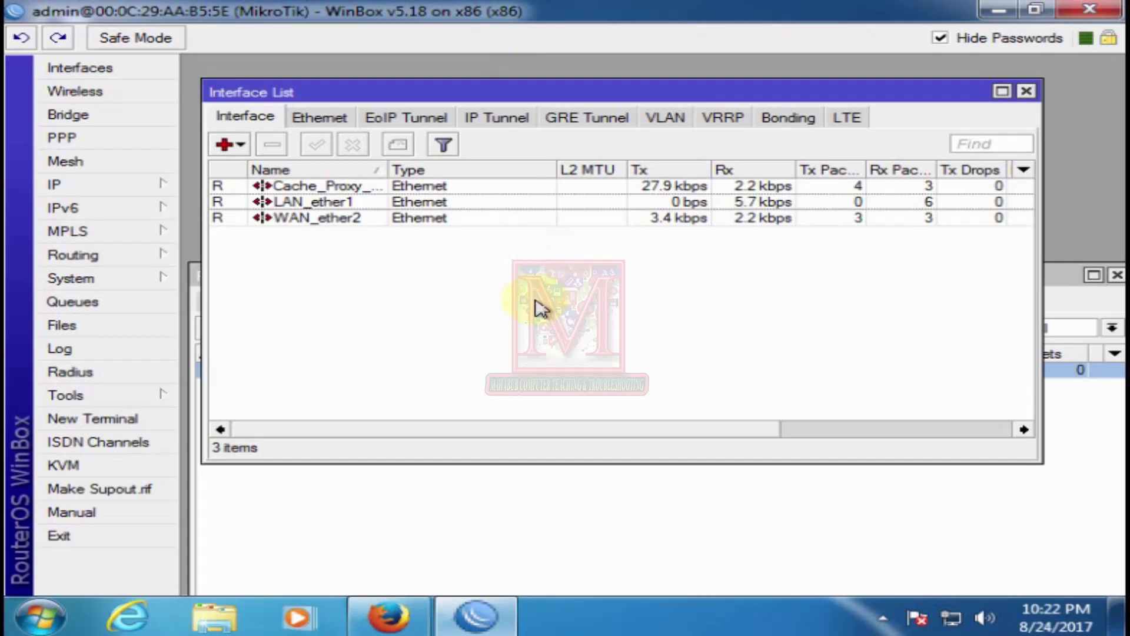
Step: Switch to WinBox on the proxy machine and check the LAN_ether1 interface and its entry in the IP address list
click(305, 203)
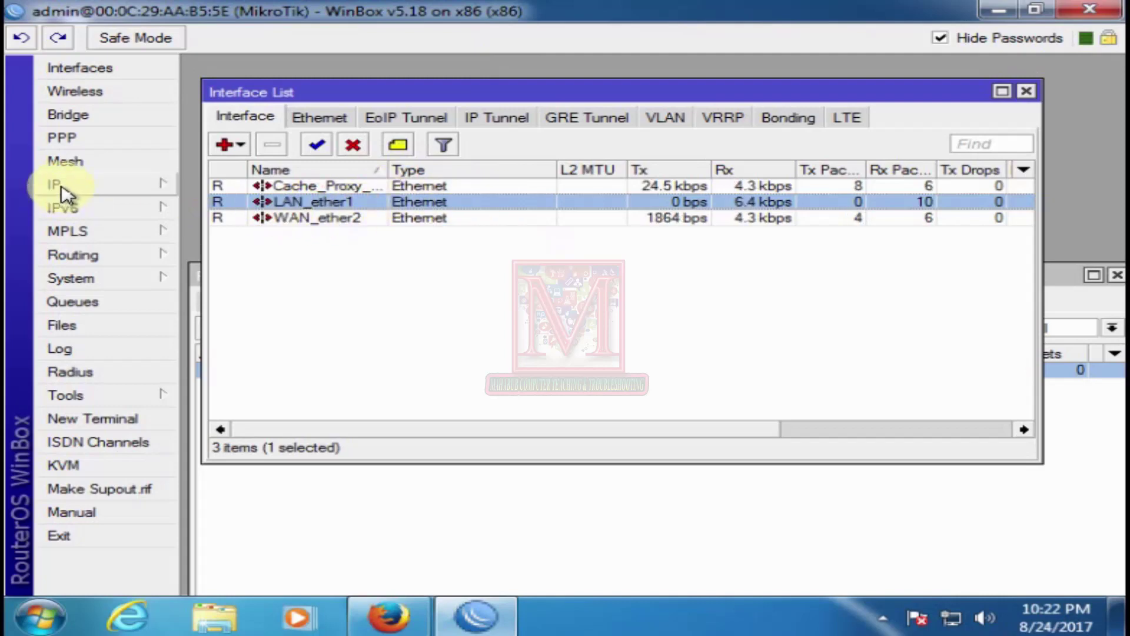
click(59, 186)
click(256, 140)
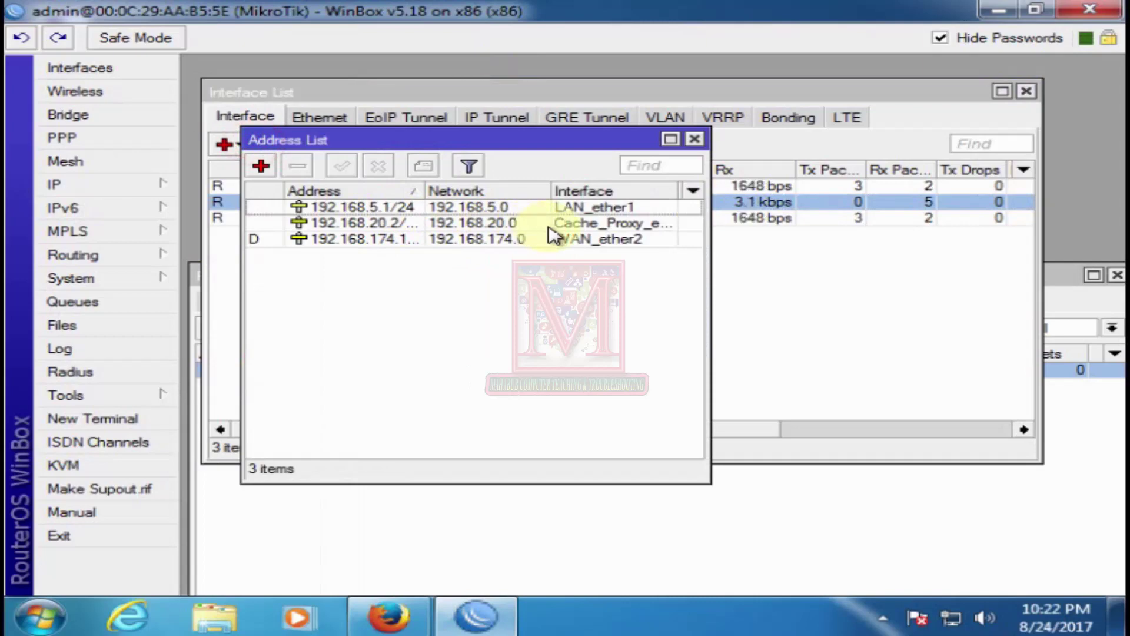
click(631, 207)
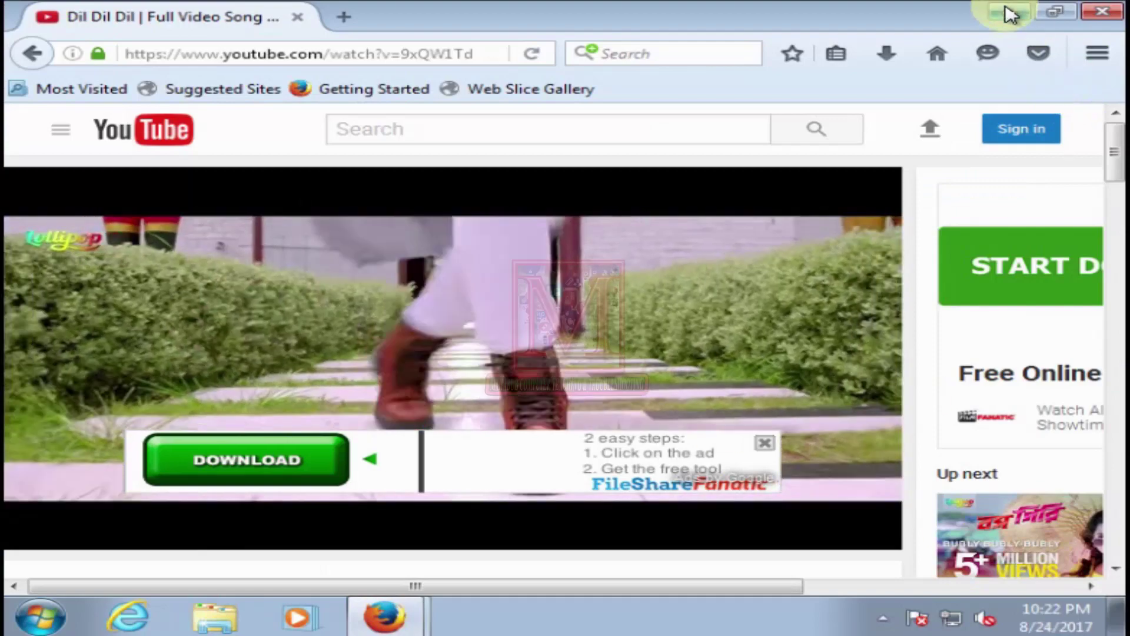
Step: Switch to the client machine and view its Local Area Connection details through the Network and Sharing Center
click(962, 616)
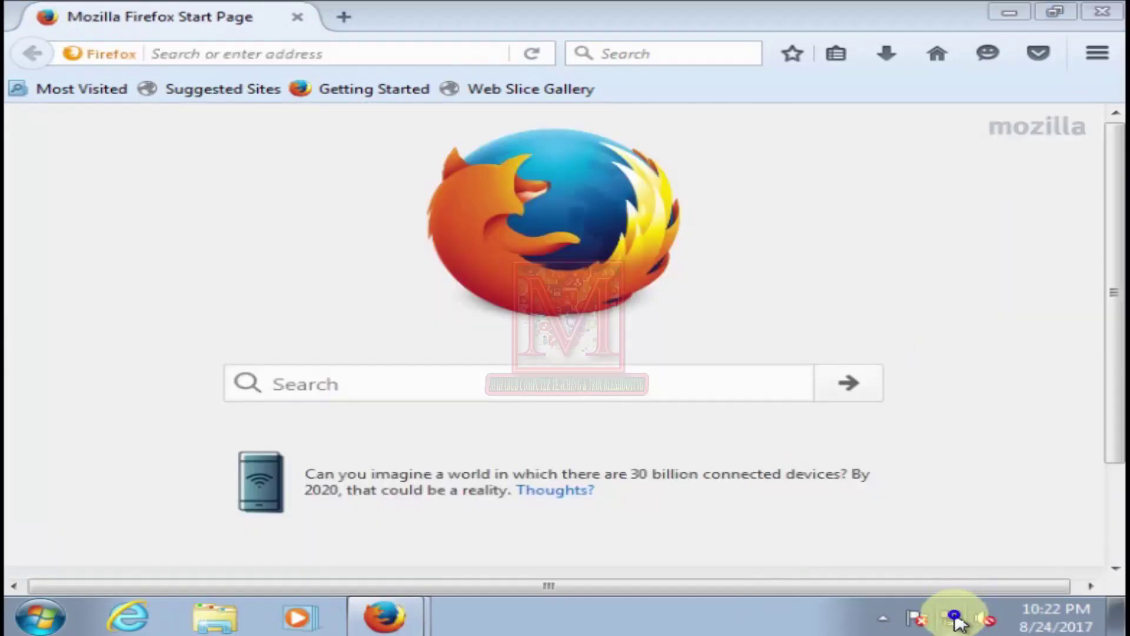
click(960, 619)
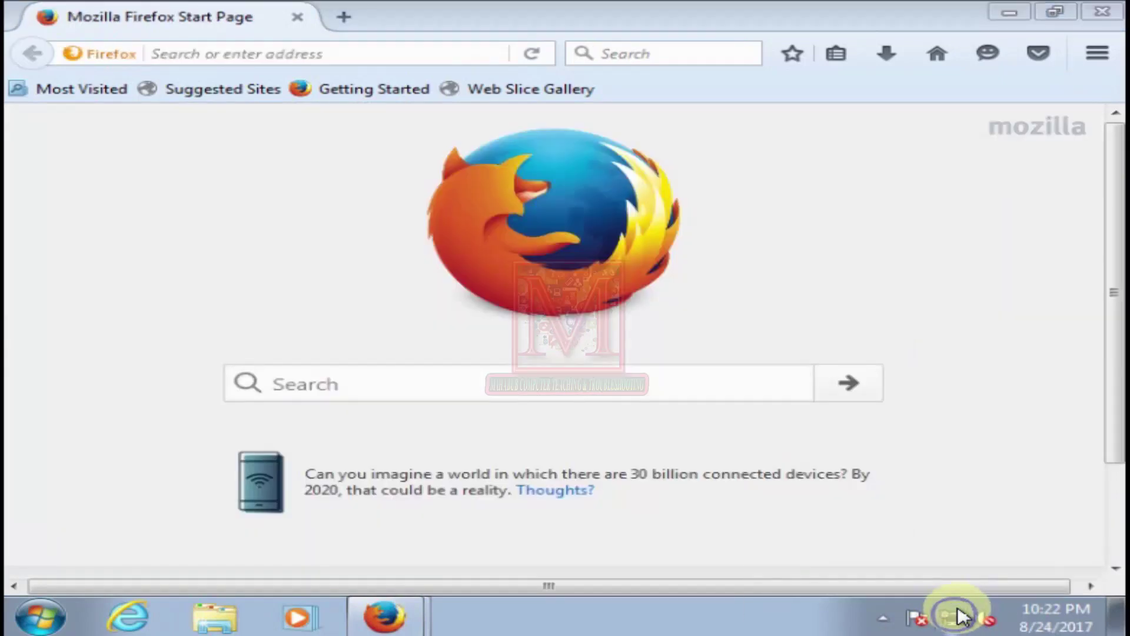
right_click(960, 618)
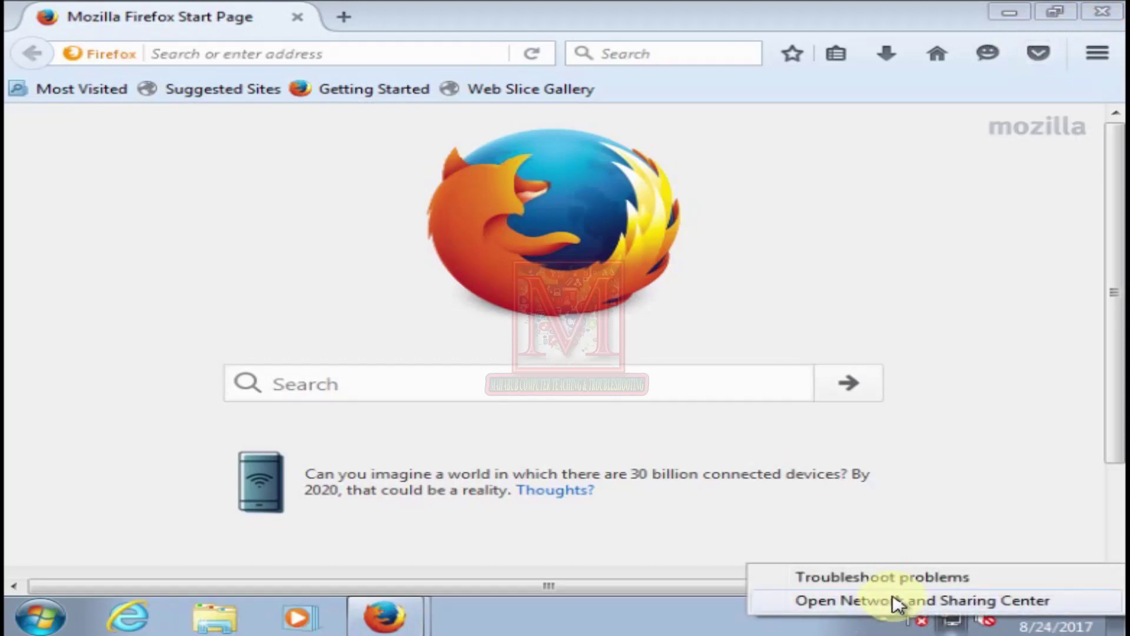
click(732, 427)
click(846, 575)
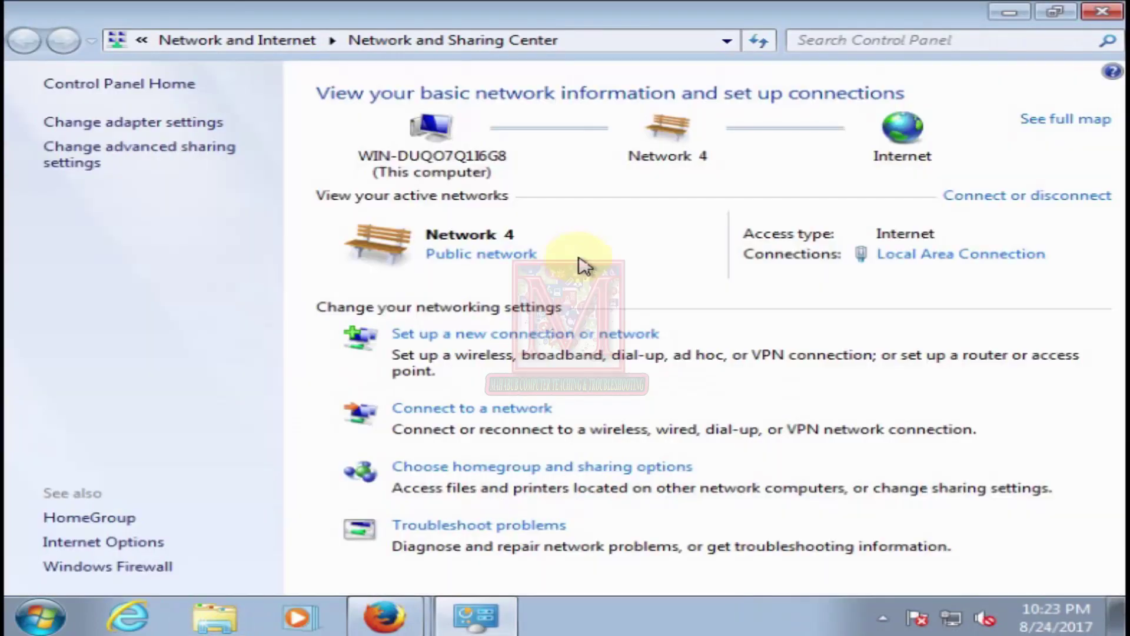
click(899, 253)
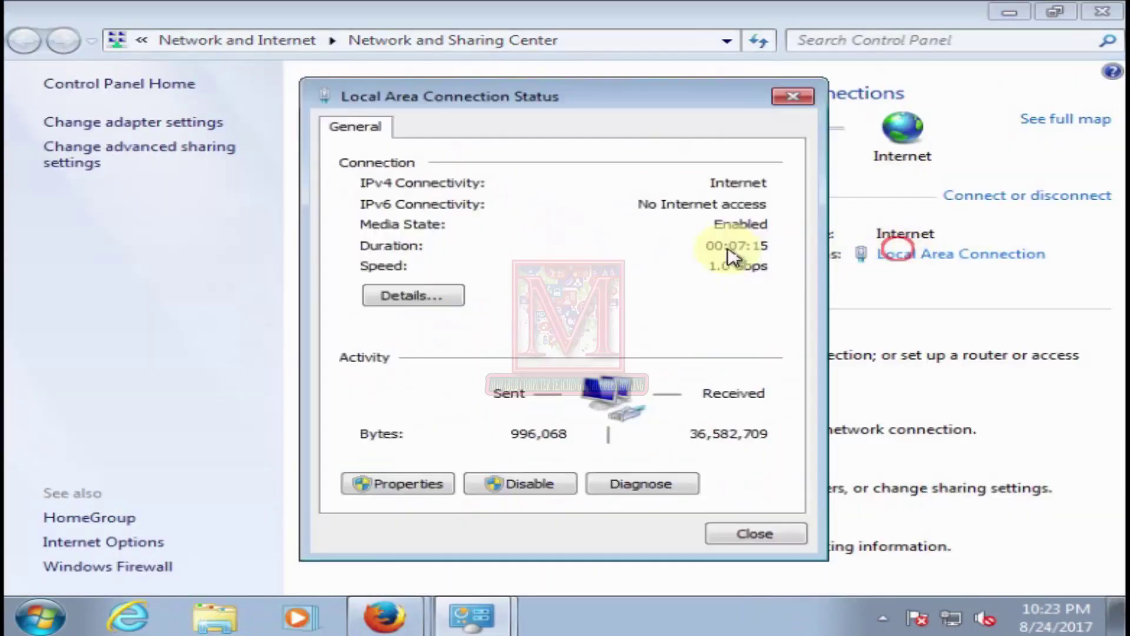
click(393, 292)
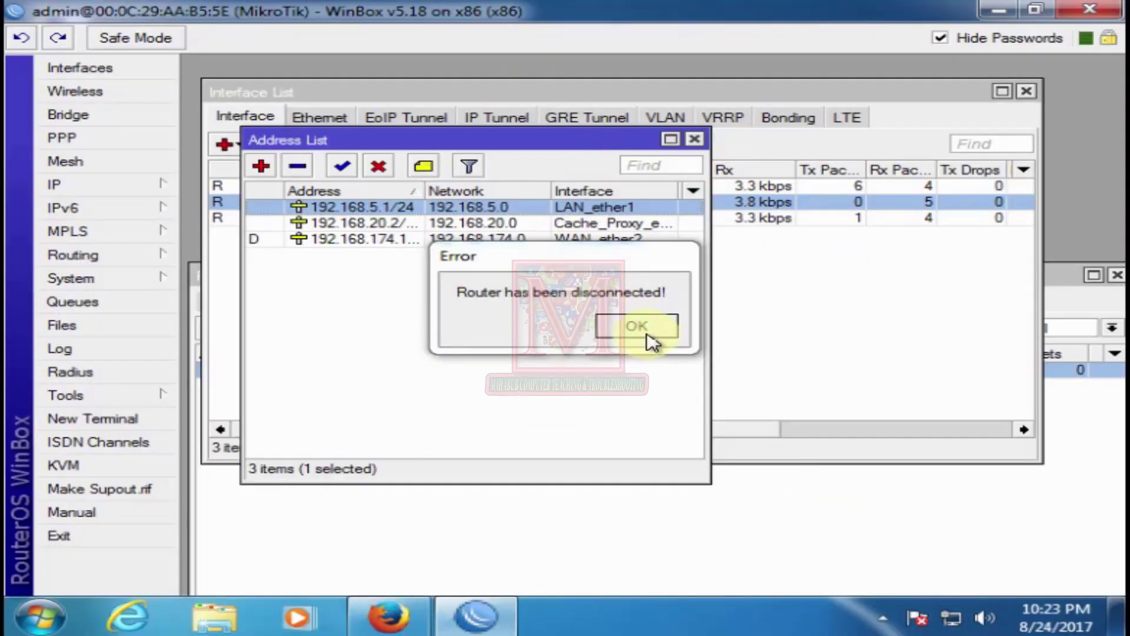
Step: Switch to the proxy machine, dismiss the WinBox disconnection error, relaunch WinBox and reconnect to the MikroTik router with the admin login
click(652, 336)
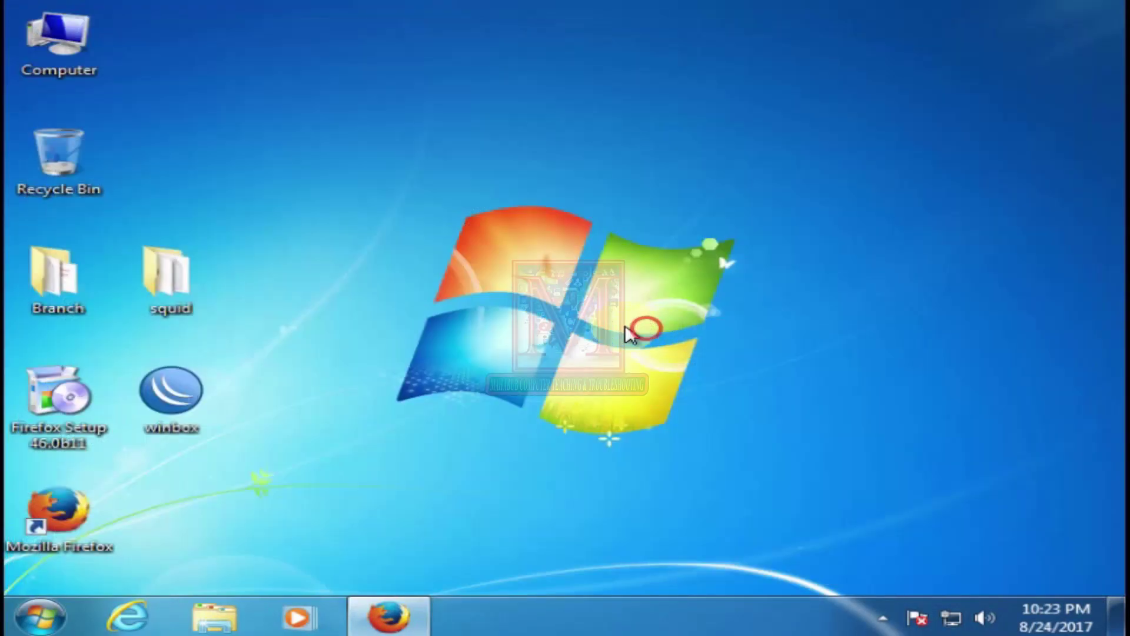
double_click(144, 397)
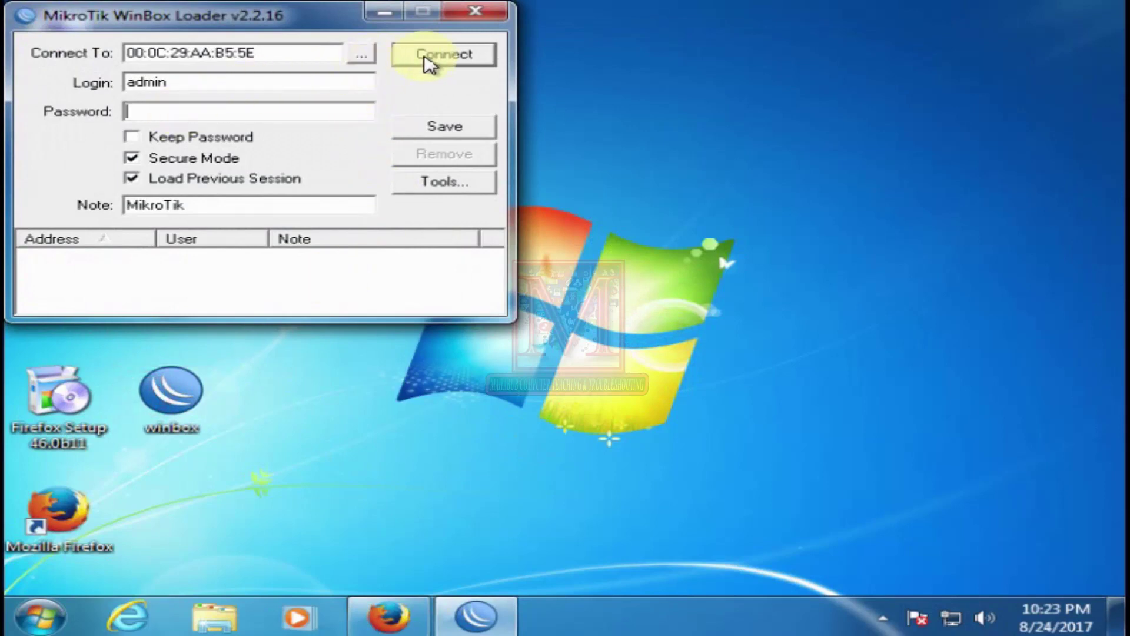
click(420, 55)
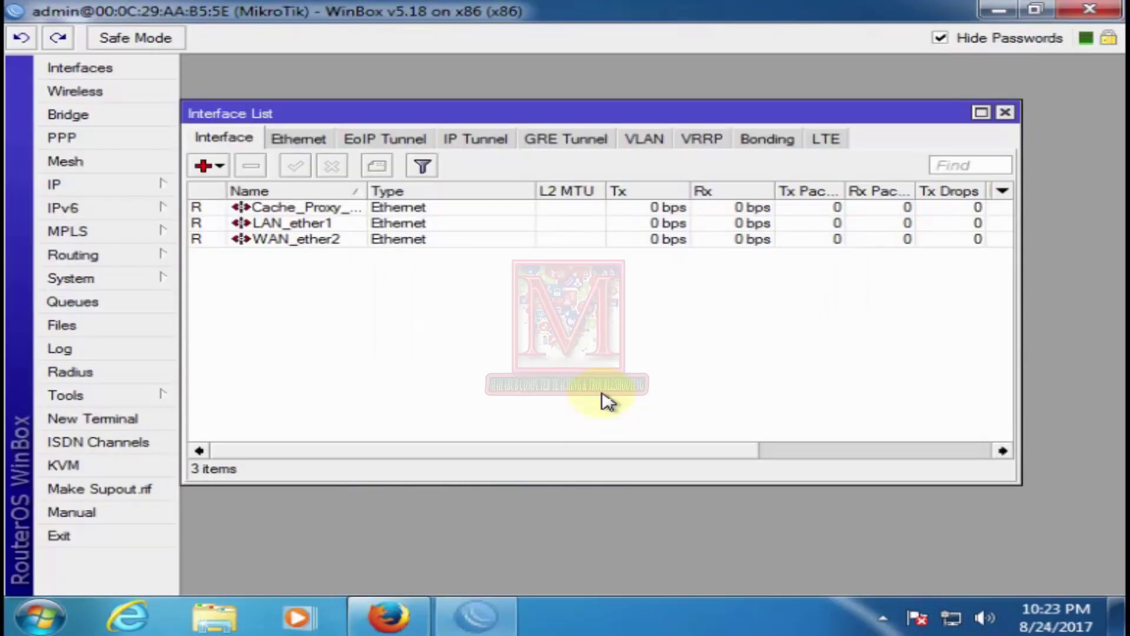
Step: Reopen the IP address list, select the LAN_ether1 address, and move the list below the interface traffic rows
click(111, 185)
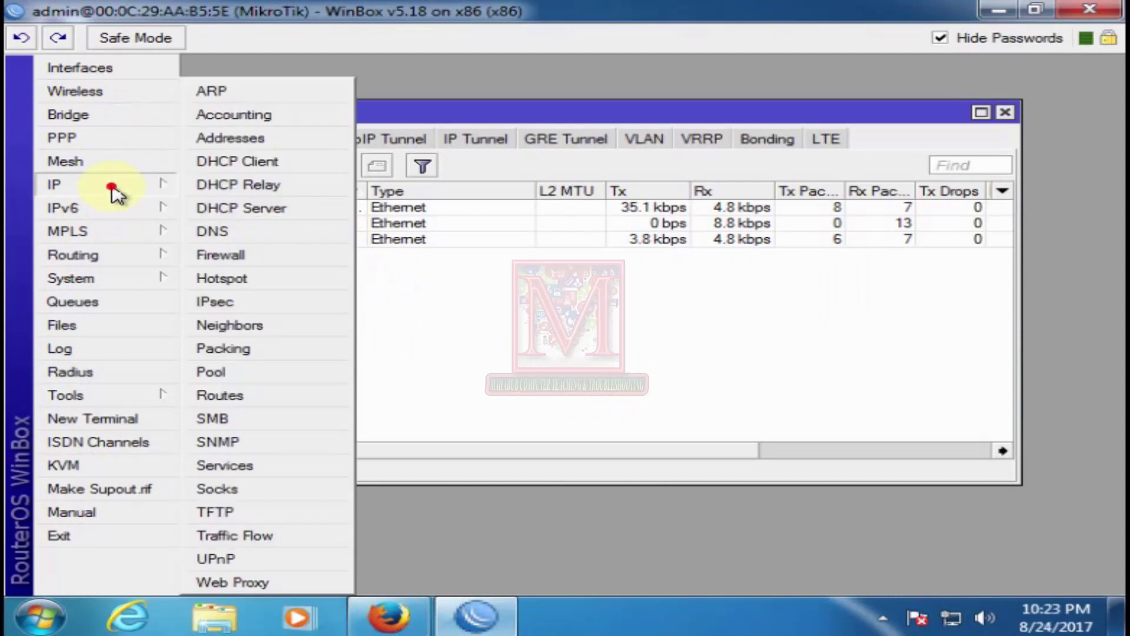
click(229, 137)
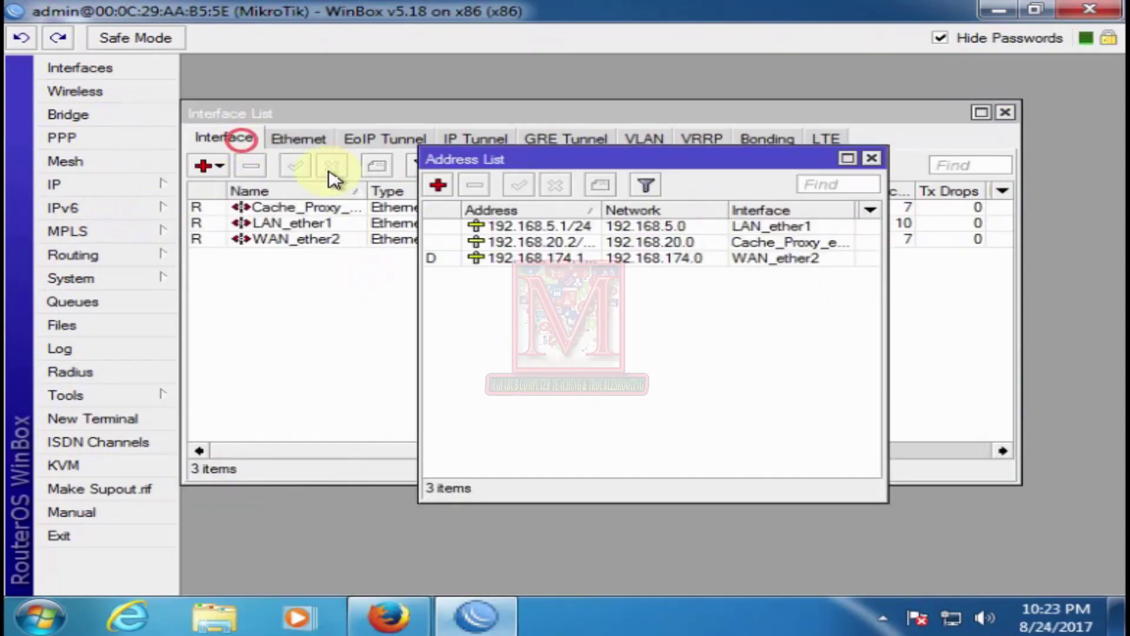
click(569, 227)
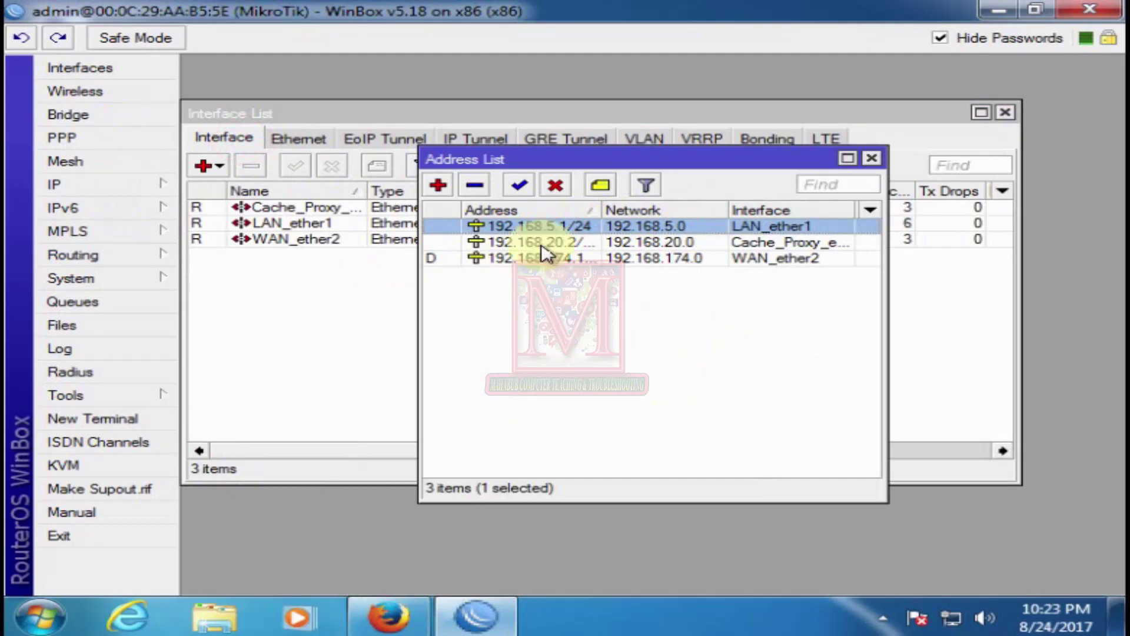
drag(647, 155, 640, 253)
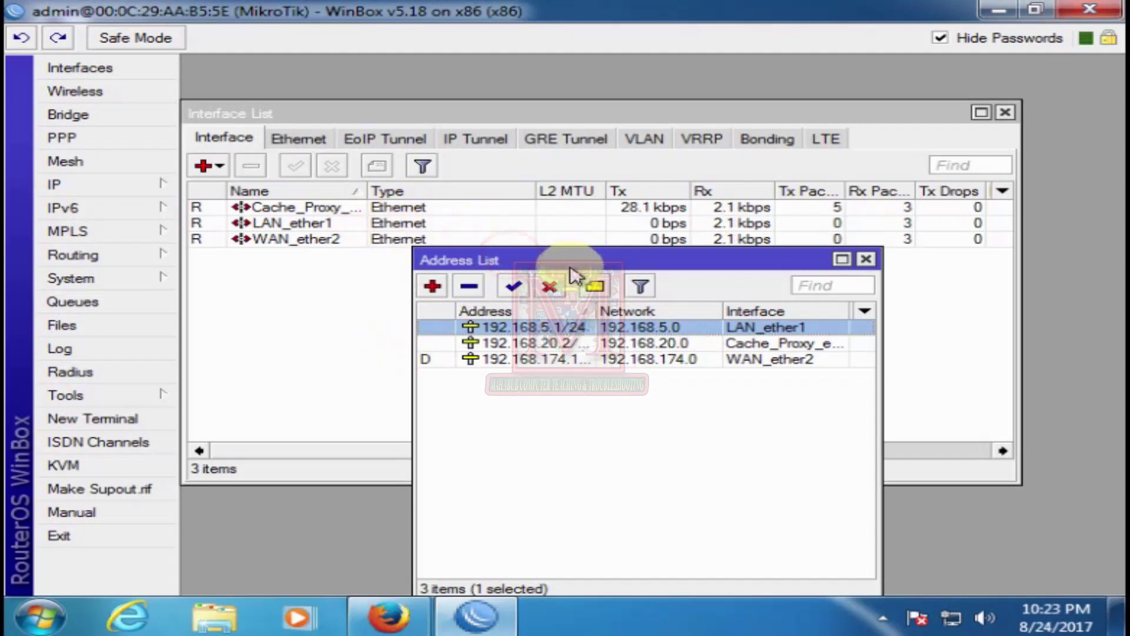
drag(605, 260, 359, 353)
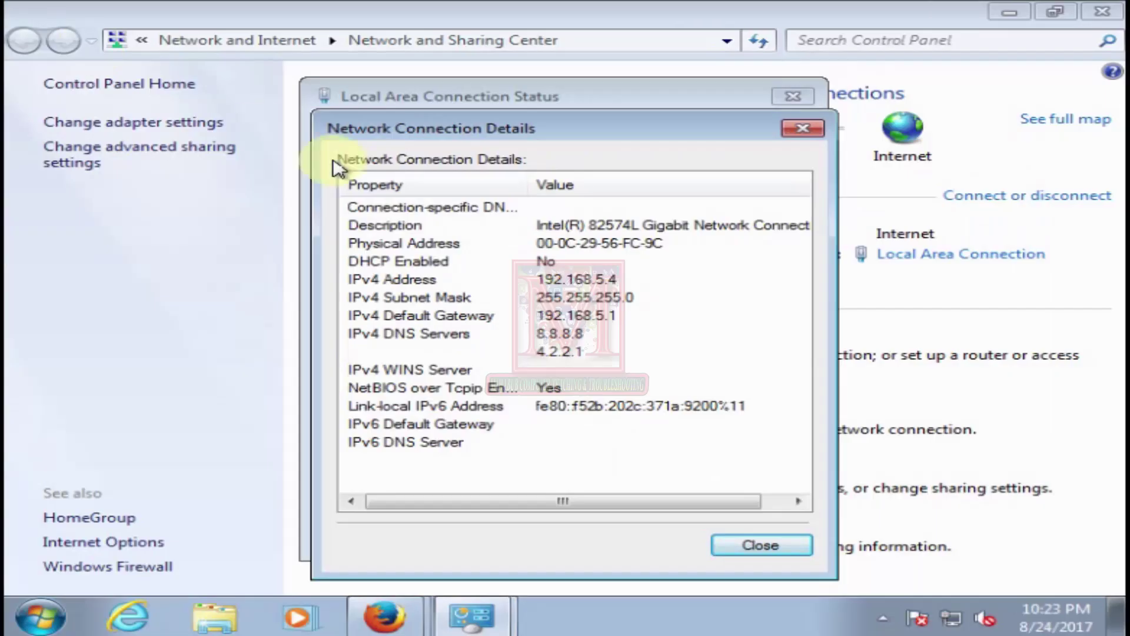
Step: On the client machine, close the network windows and the Firefox start page, and bring back the YouTube video window
click(758, 542)
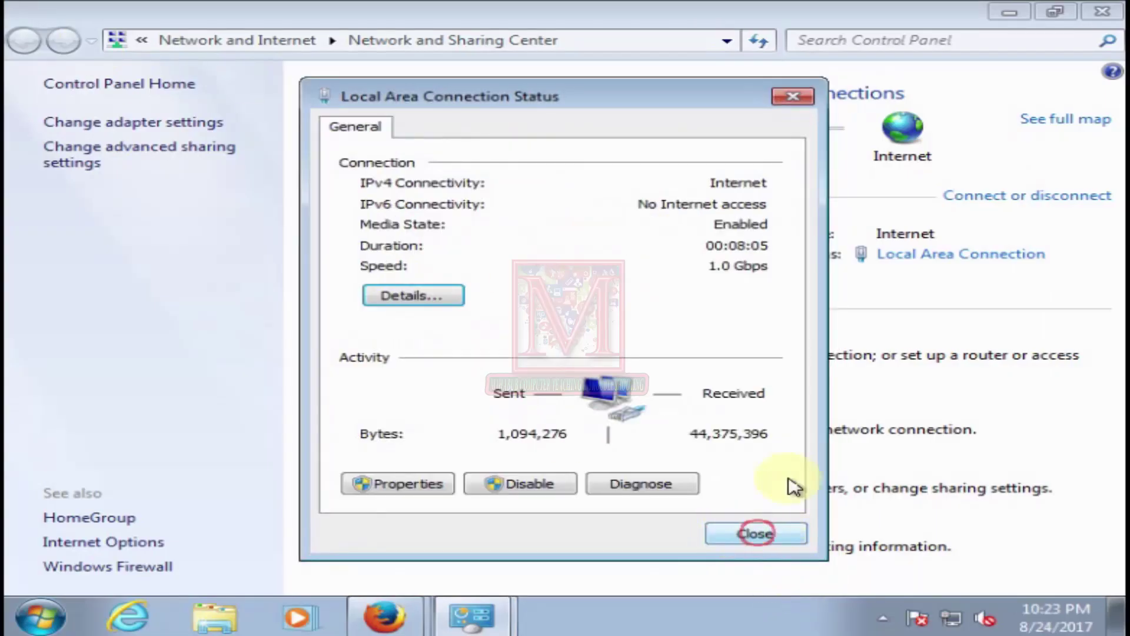
click(1101, 22)
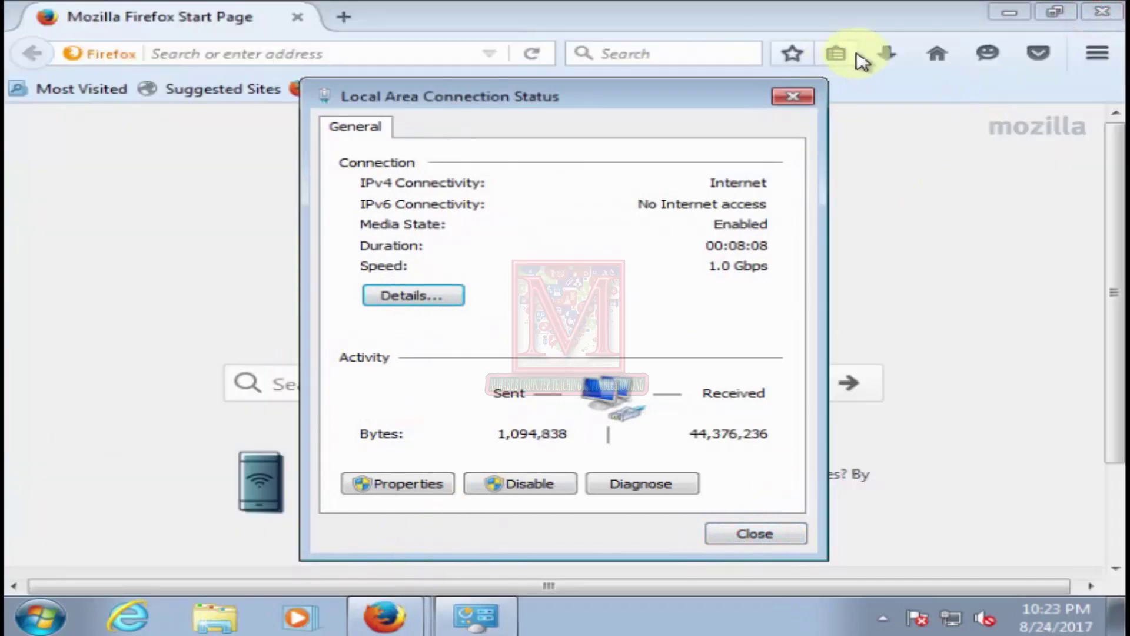
click(806, 100)
click(1009, 12)
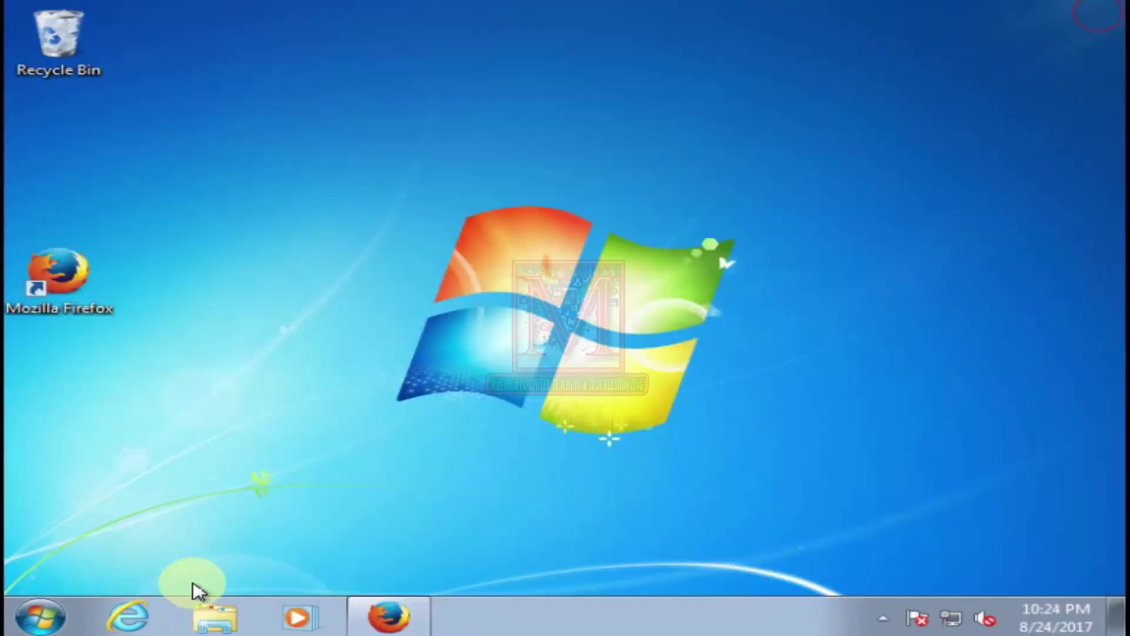
click(392, 617)
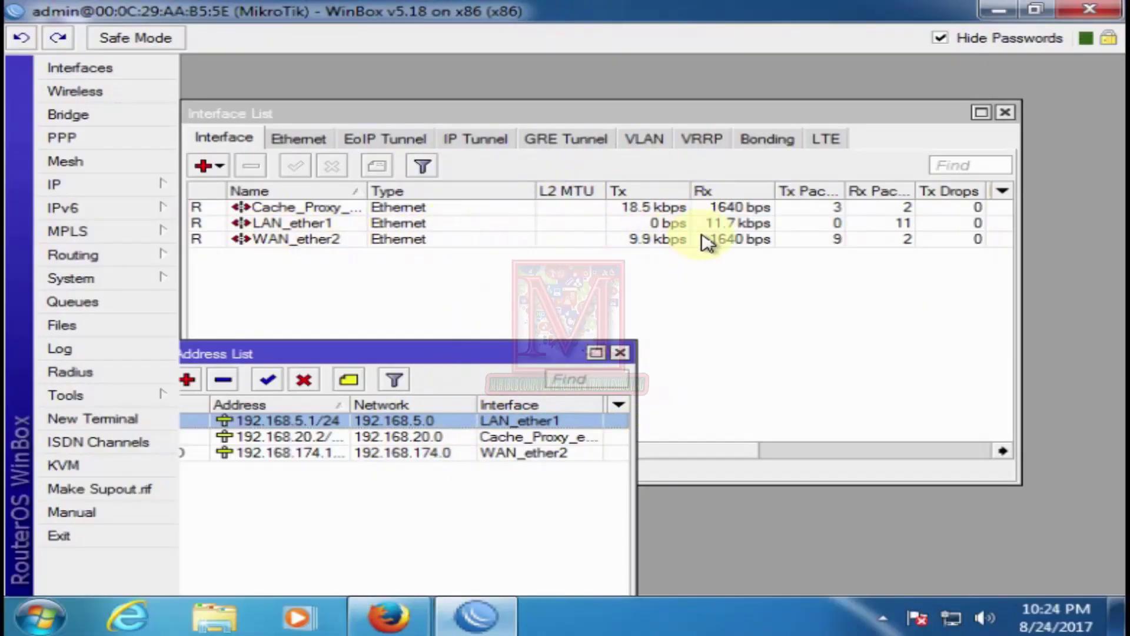
Step: In WinBox, move the address list aside and start a simple queue with the client's name and target address 192.168.5.4
drag(487, 352, 740, 293)
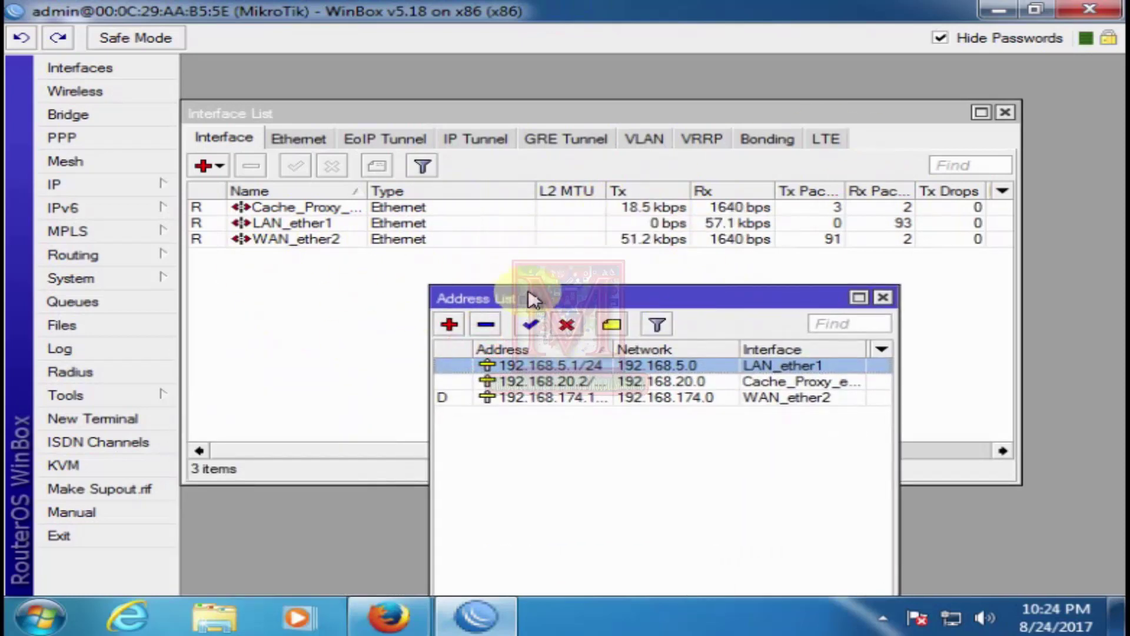
drag(537, 307, 425, 281)
click(71, 301)
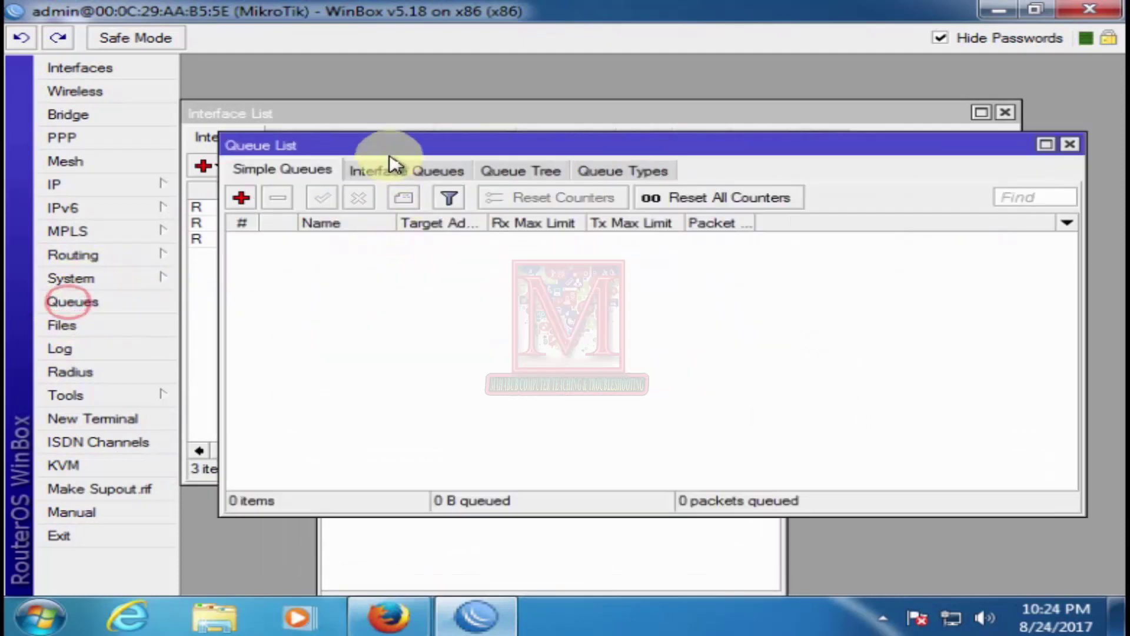
click(241, 198)
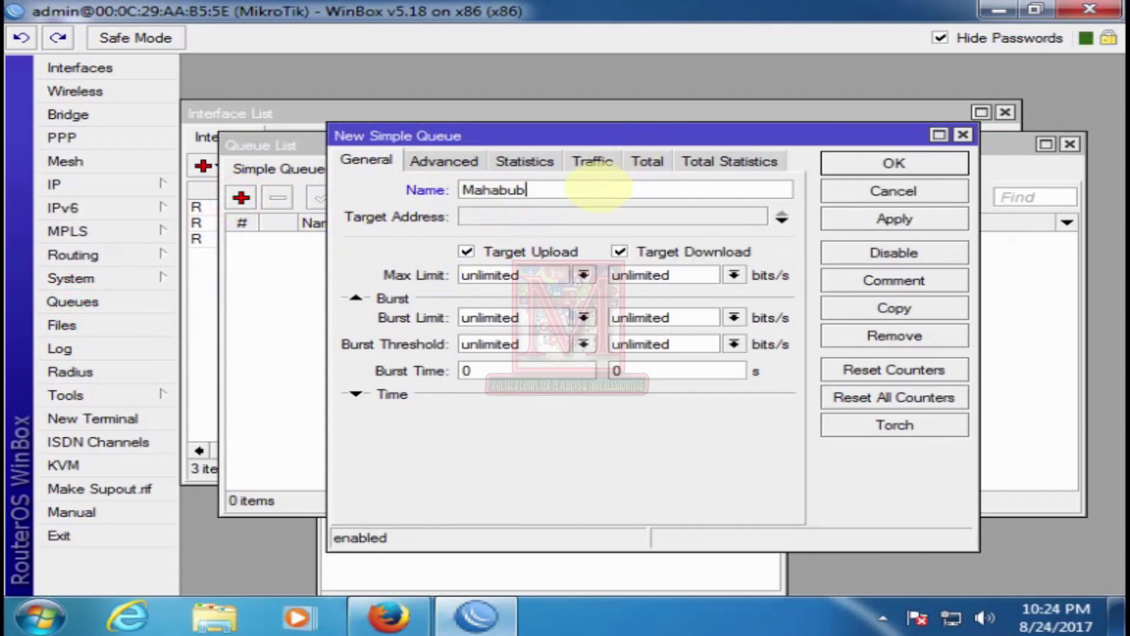
click(550, 213)
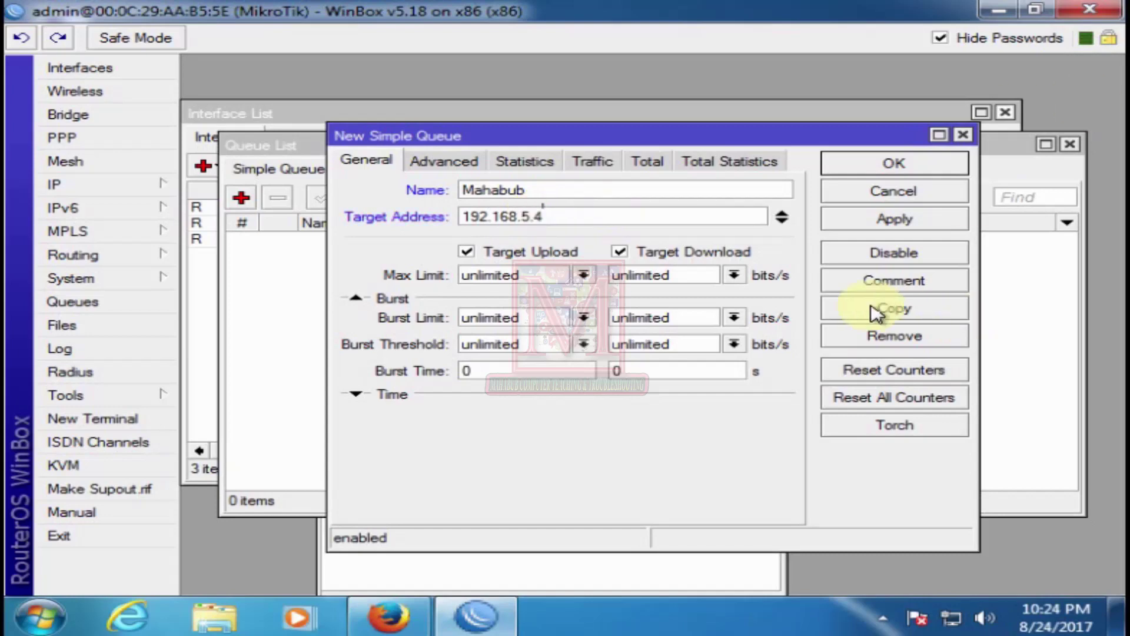
Step: Set the queue's maximum upload and download limits to 512k each, and save the queue
click(585, 276)
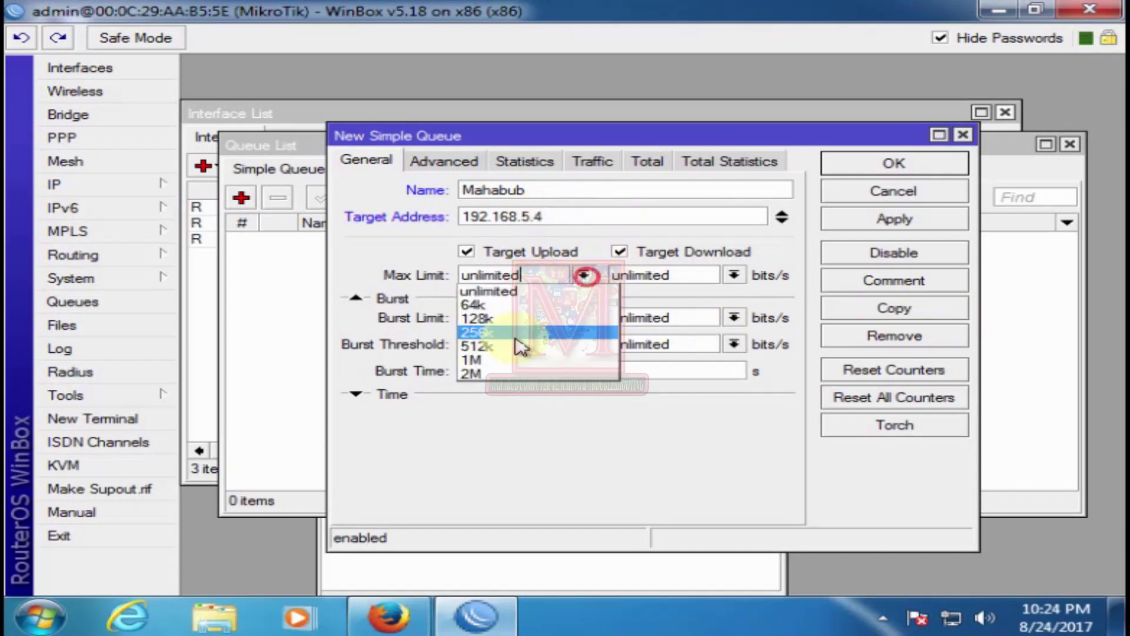
click(486, 347)
click(734, 276)
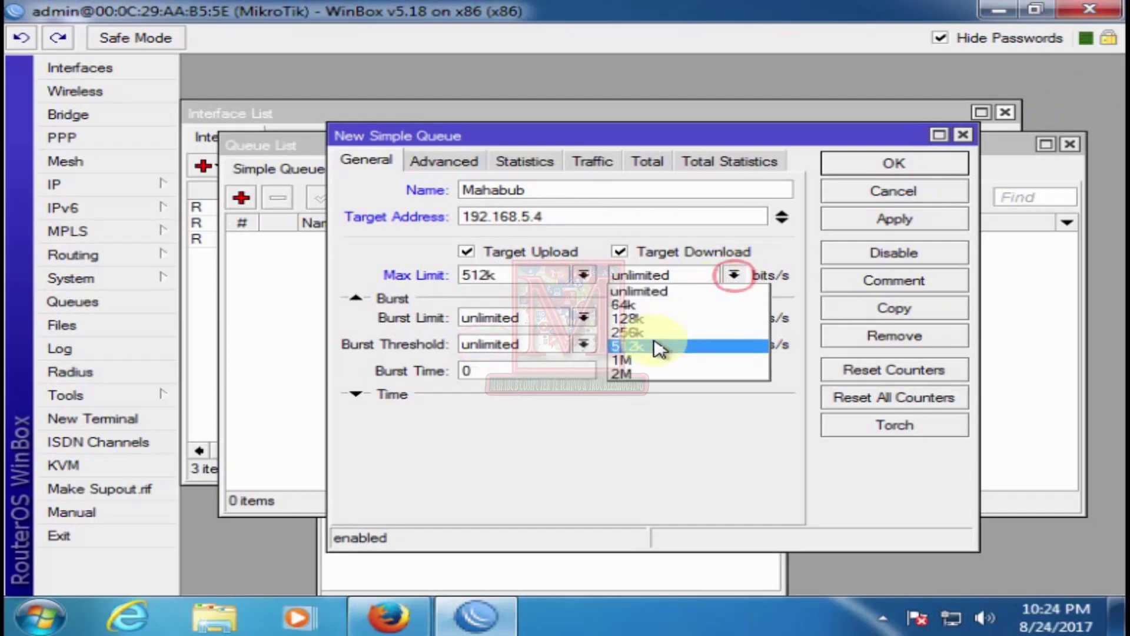
click(641, 346)
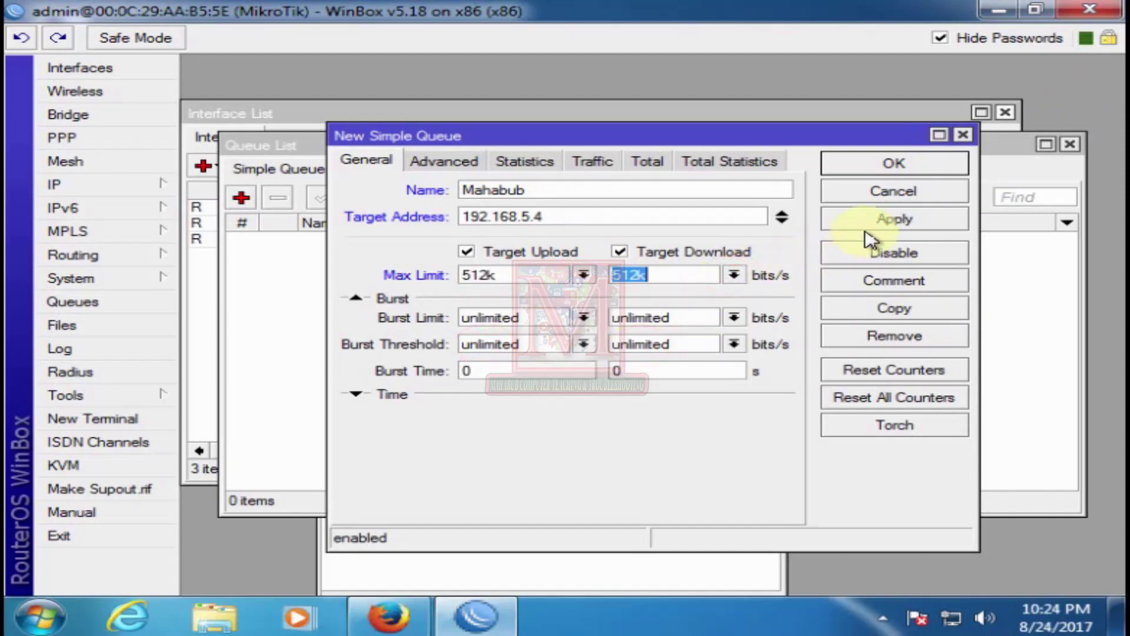
click(885, 221)
click(891, 163)
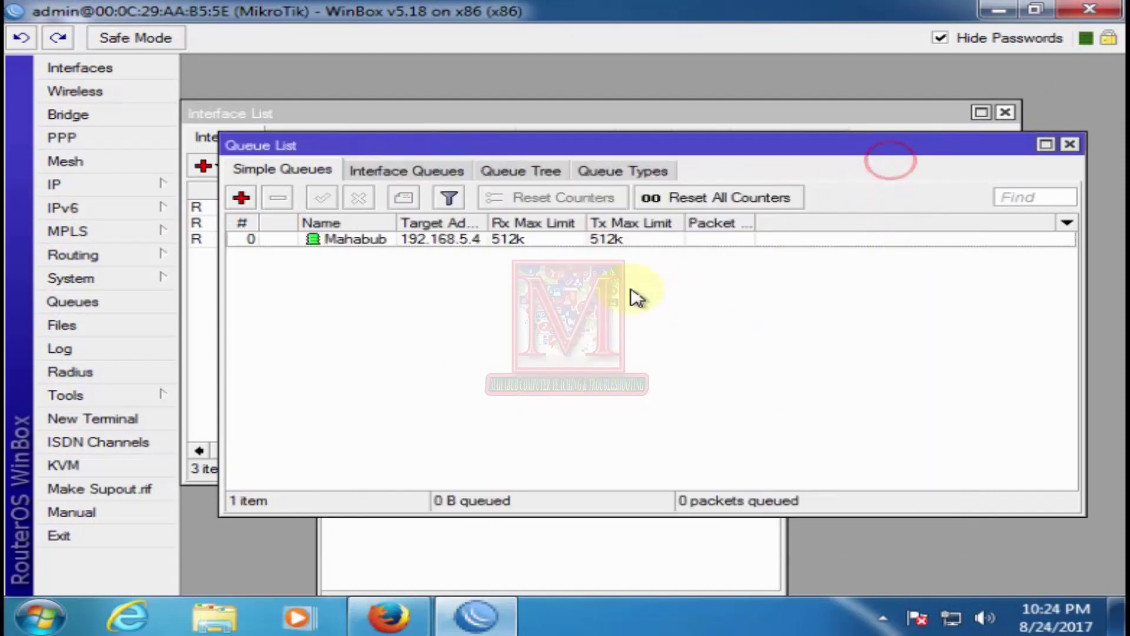
Step: Select the saved queue in the list, and load google.com in the client machine's Firefox
click(355, 240)
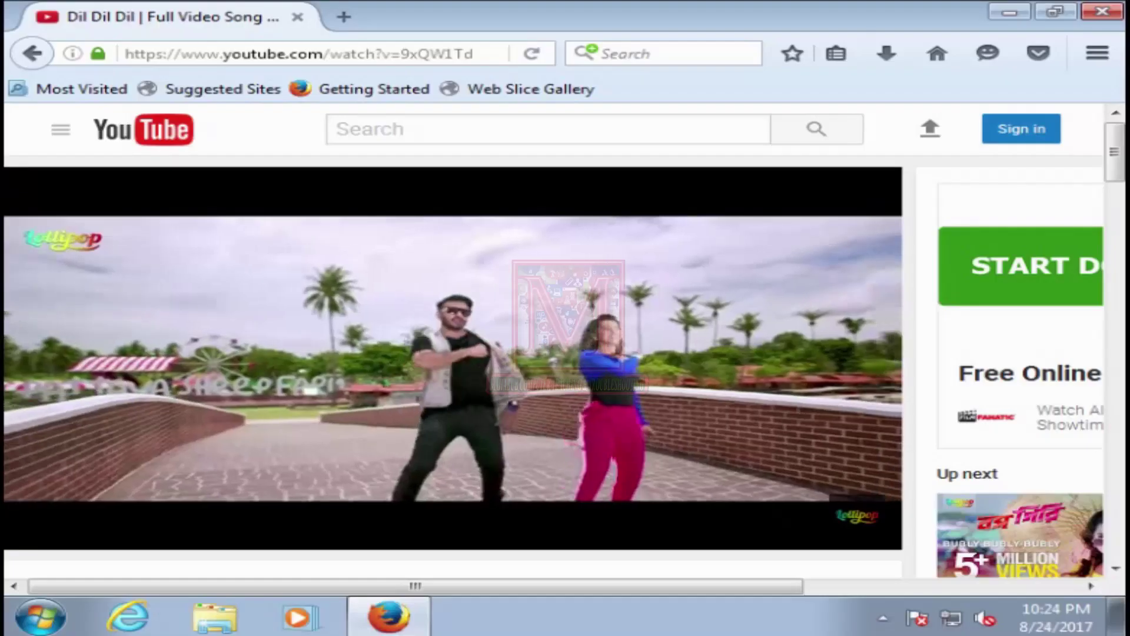
click(392, 54)
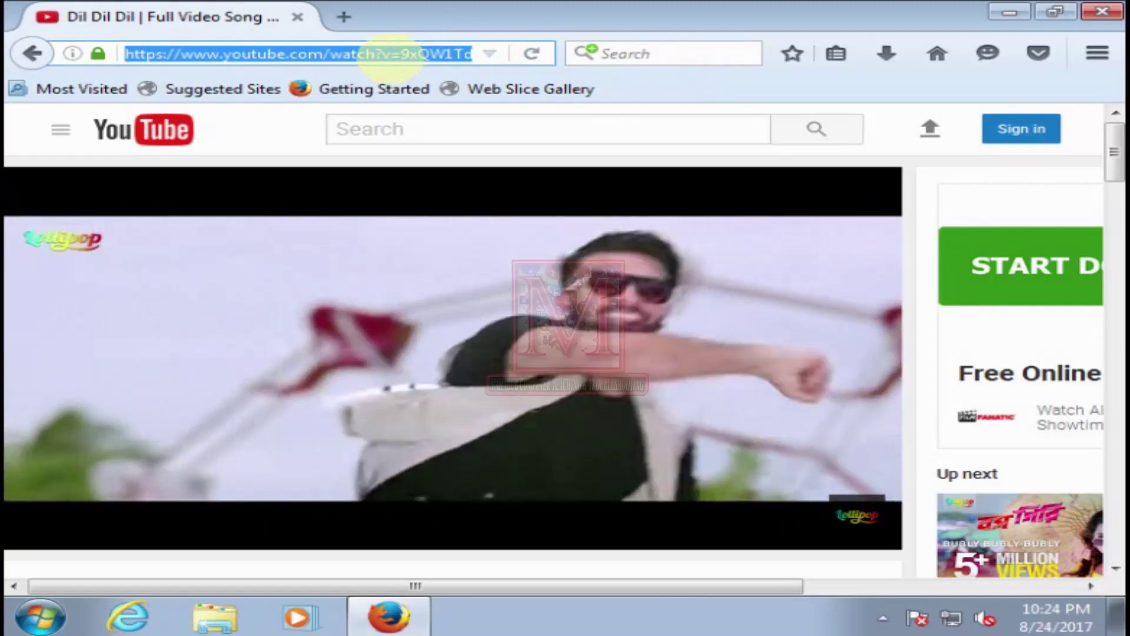
text(google.com/)
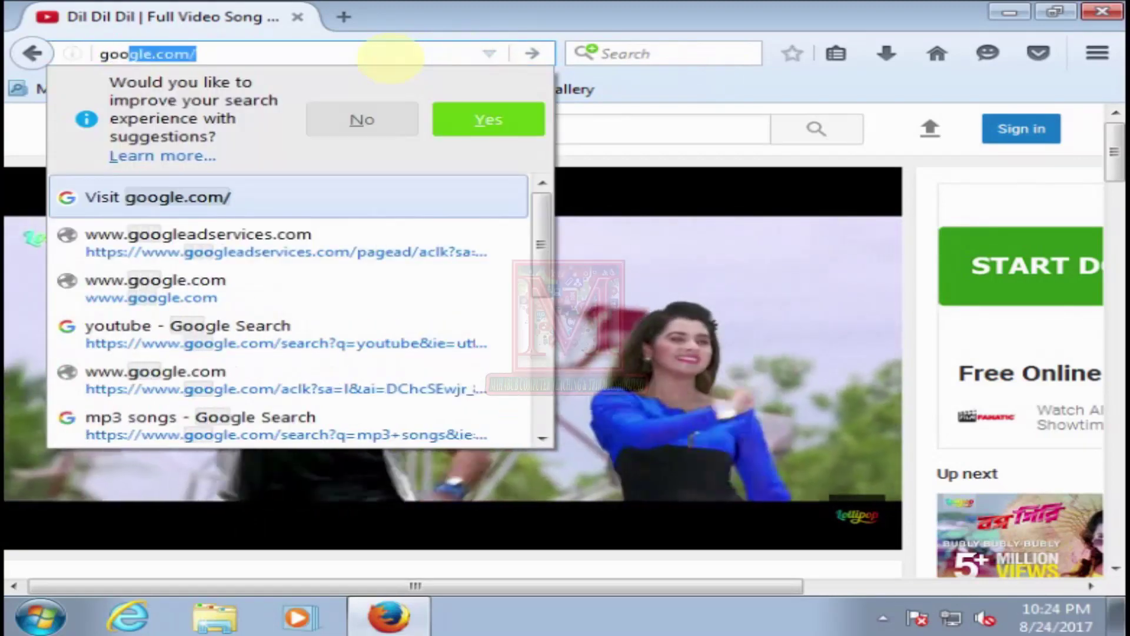
key(Return)
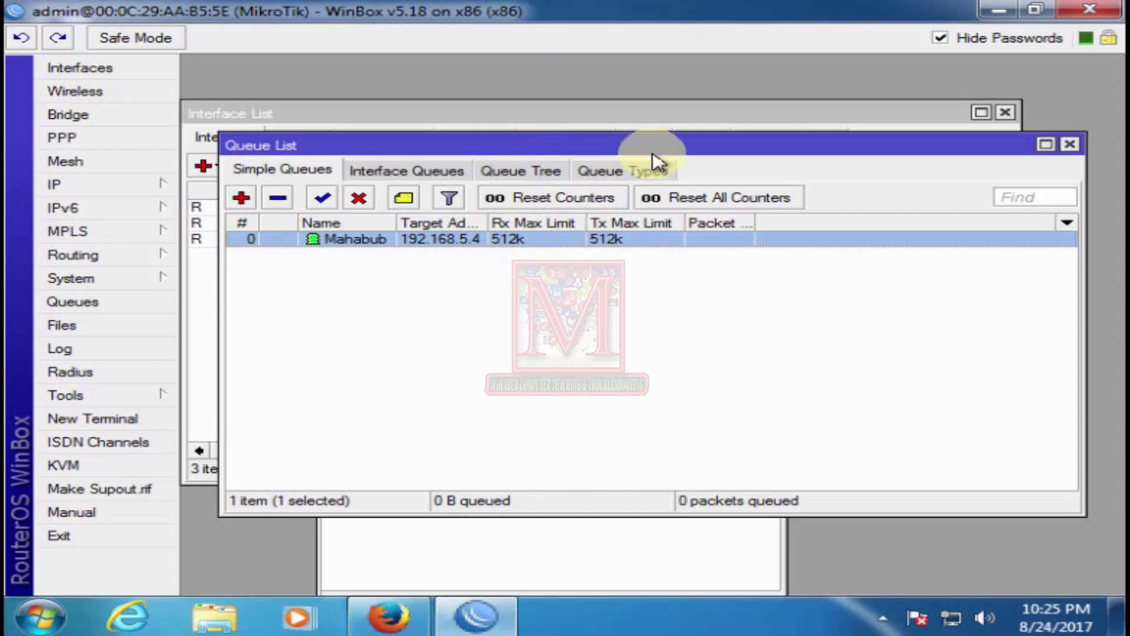
Step: Move the queue list aside and bring the interface list forward to view the interface traffic
drag(655, 158, 930, 188)
click(252, 310)
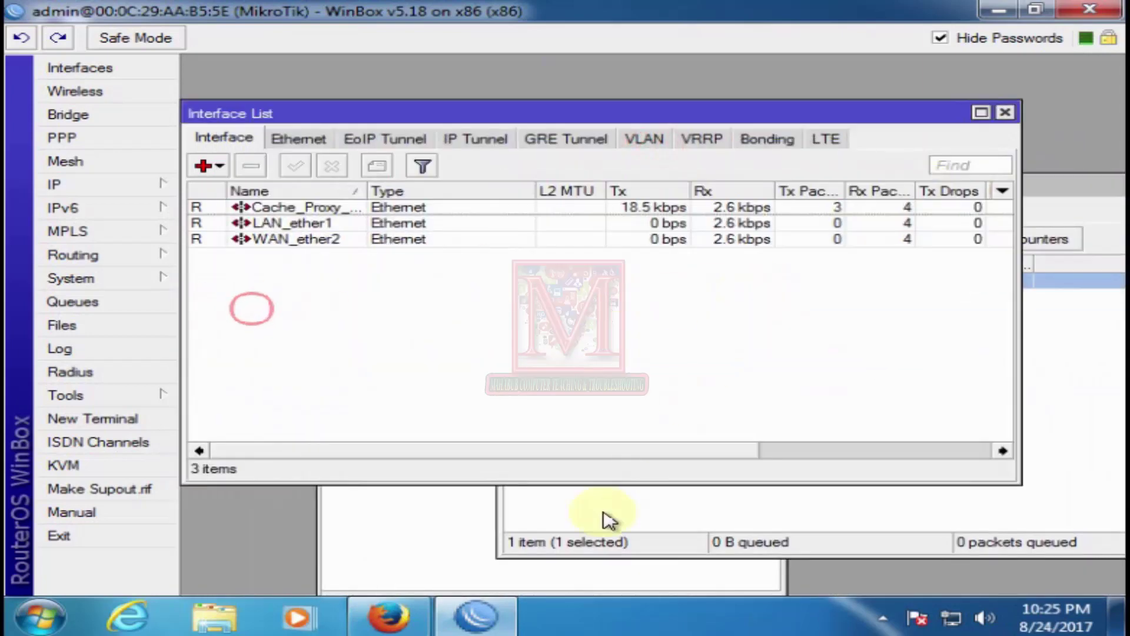
click(386, 499)
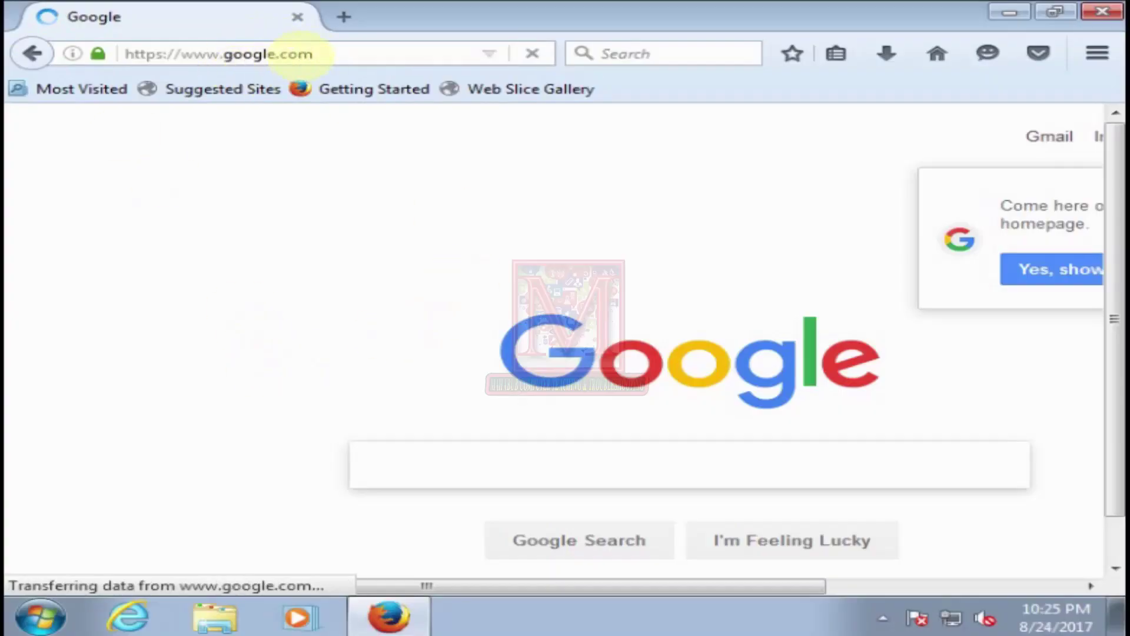
Step: Try to load youtube.com in the client machine's Firefox
click(313, 53)
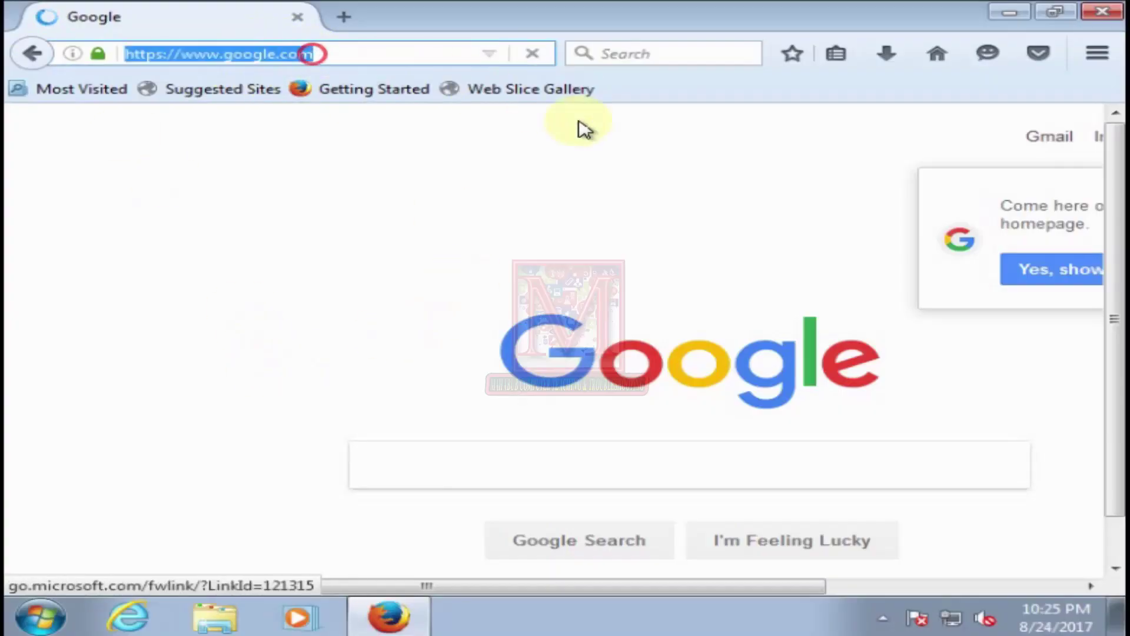
text(youtube.com/)
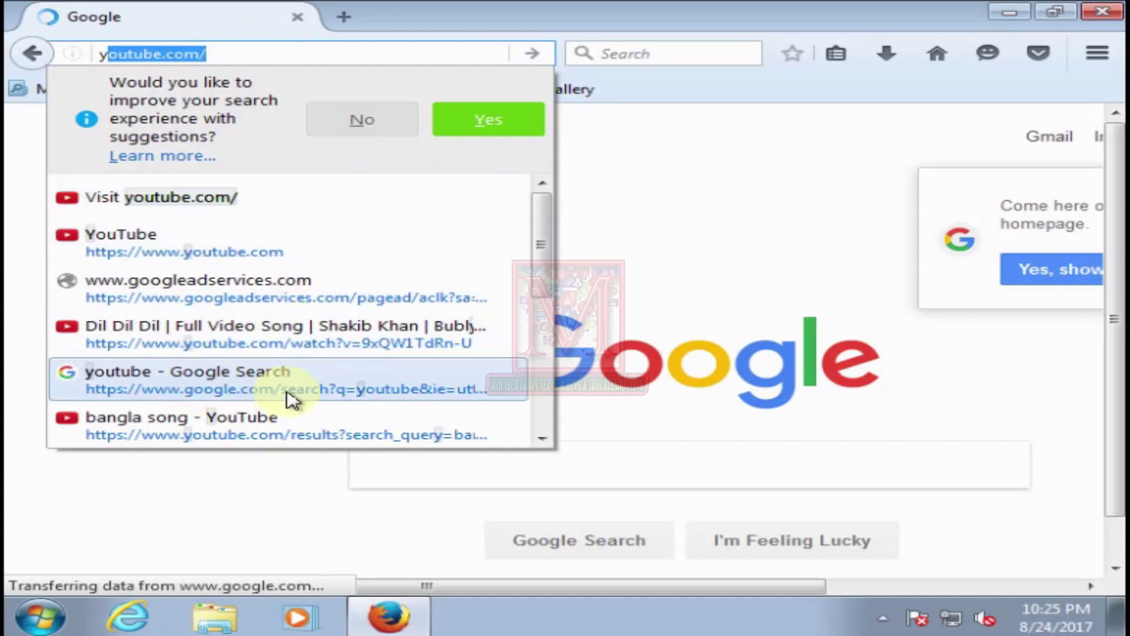
click(224, 56)
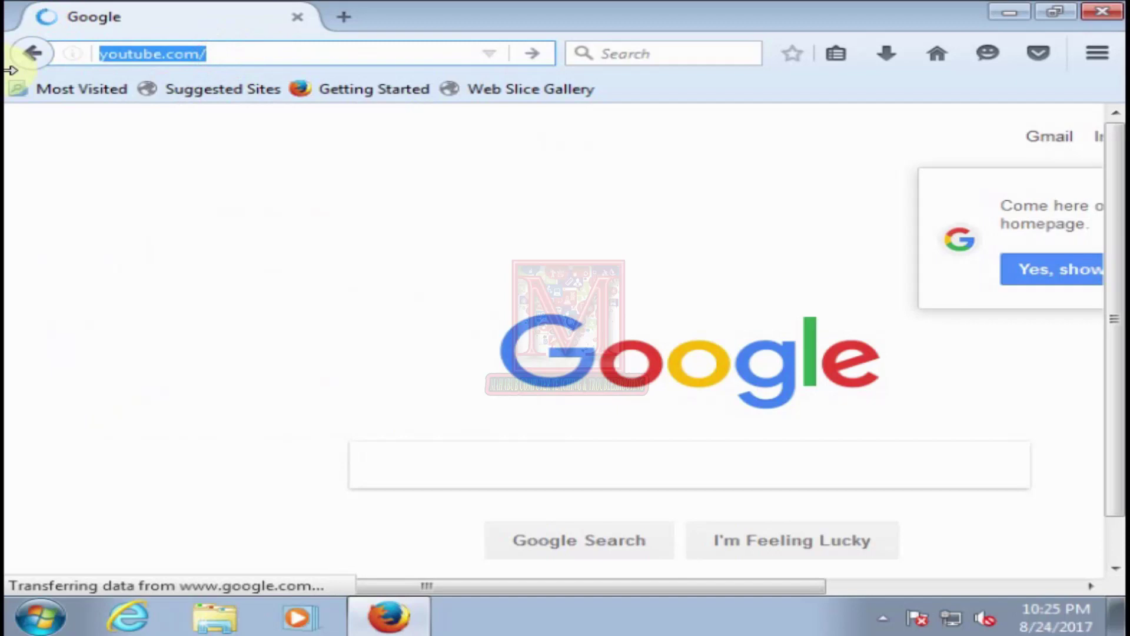
Step: Load filehippo.com in the client machine's Firefox
click(239, 54)
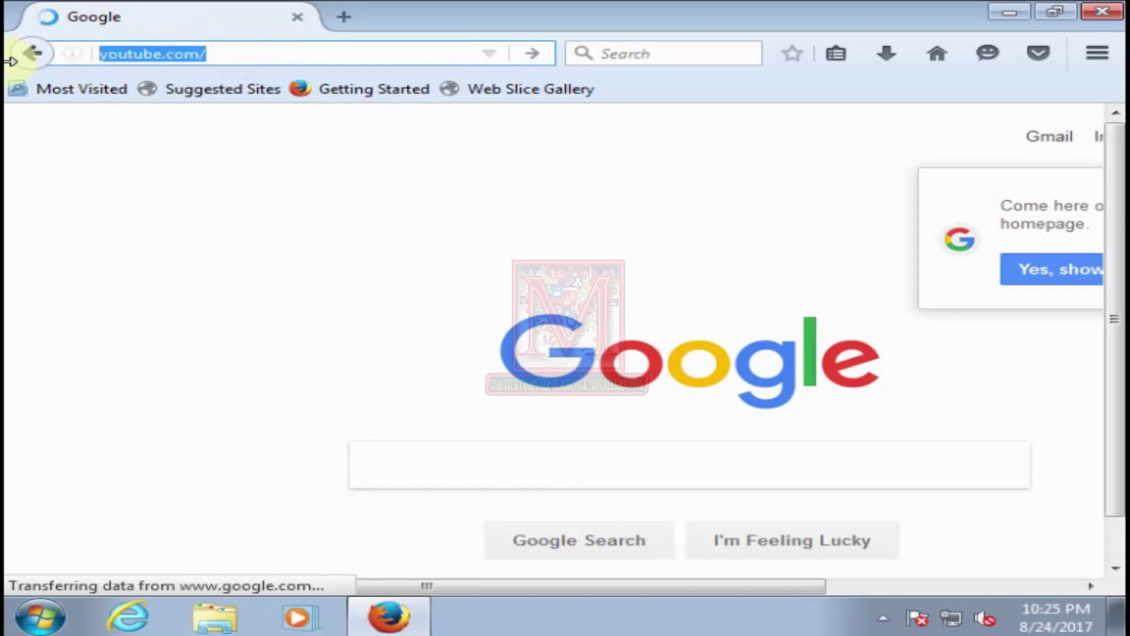
text(f)
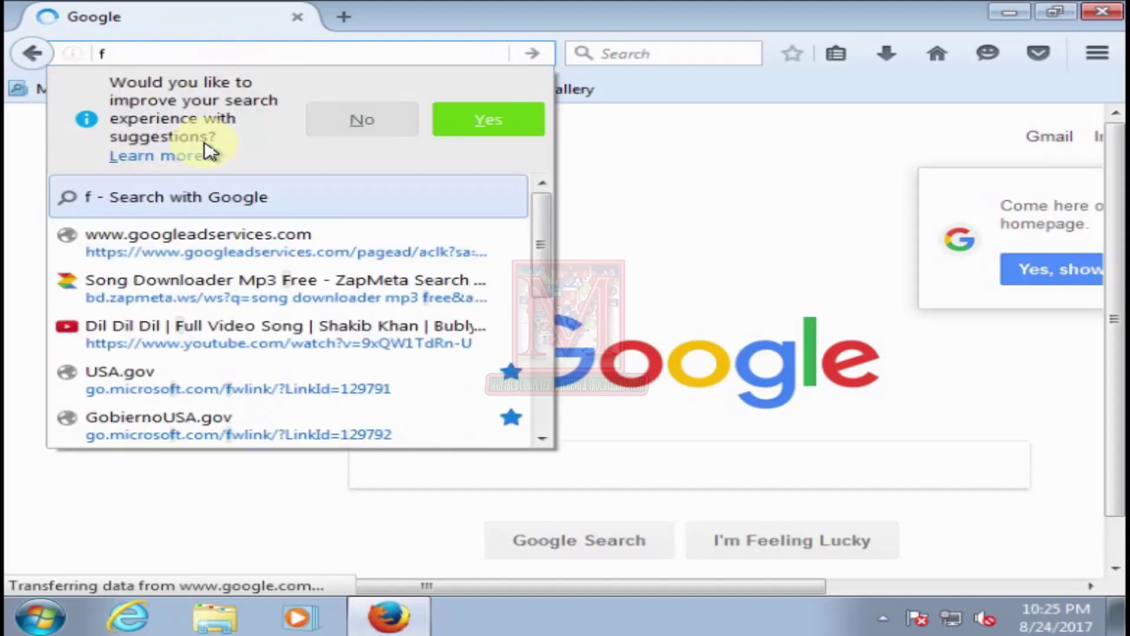
text(ileh)
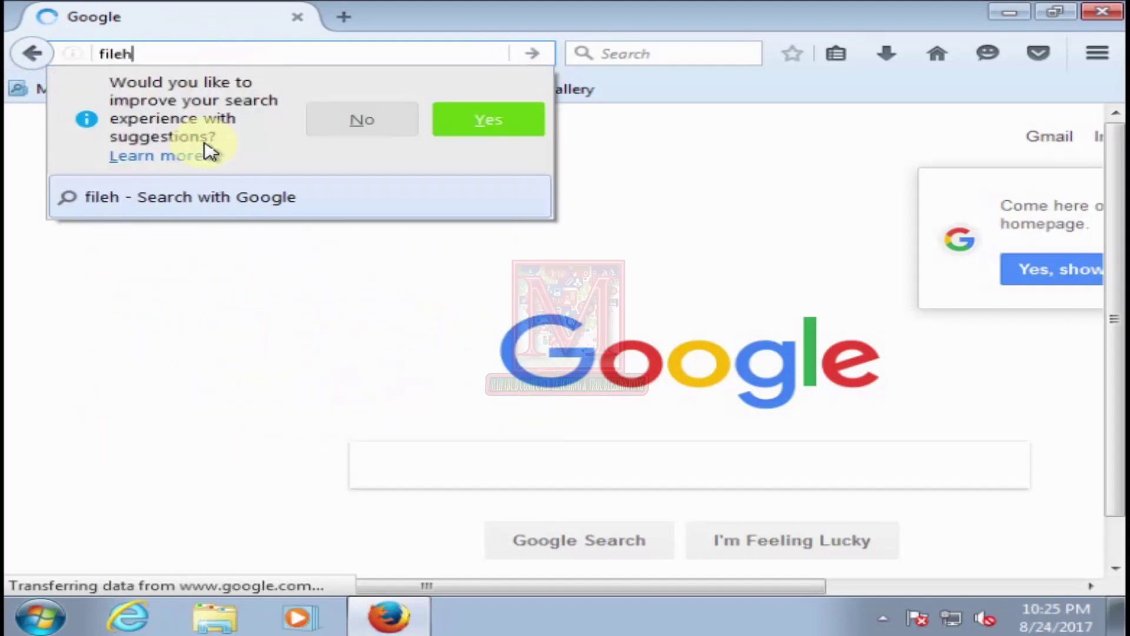
text(ippo.com)
key(Return)
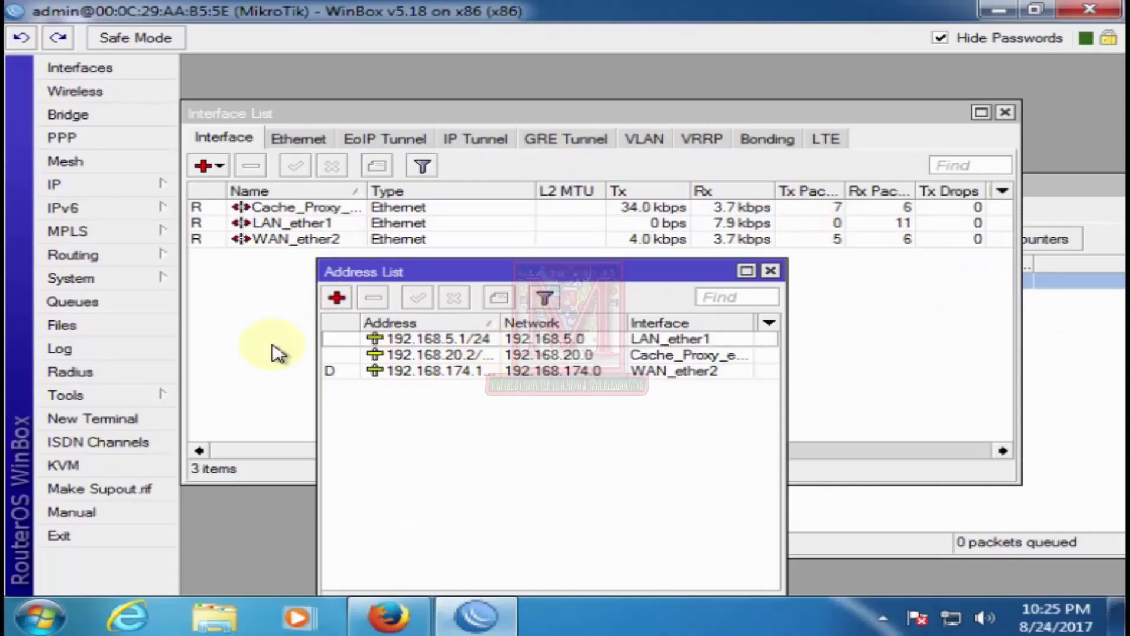
Step: In WinBox, move the queue list below the interface rows and select WAN_ether2 in the interface list to check its traffic
click(97, 303)
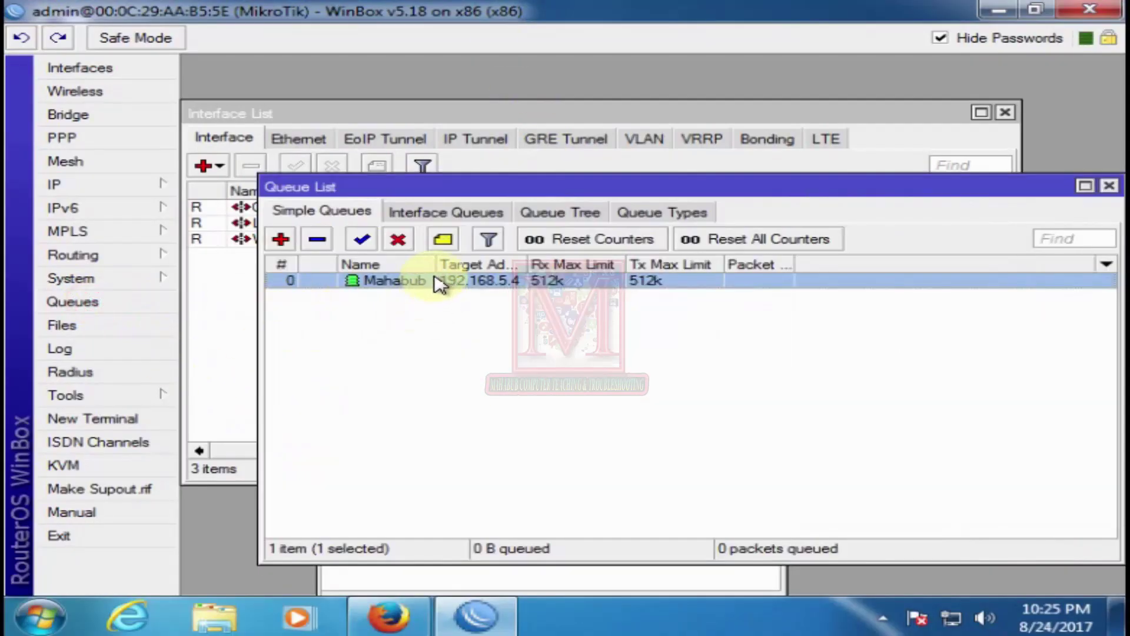
drag(693, 189, 467, 187)
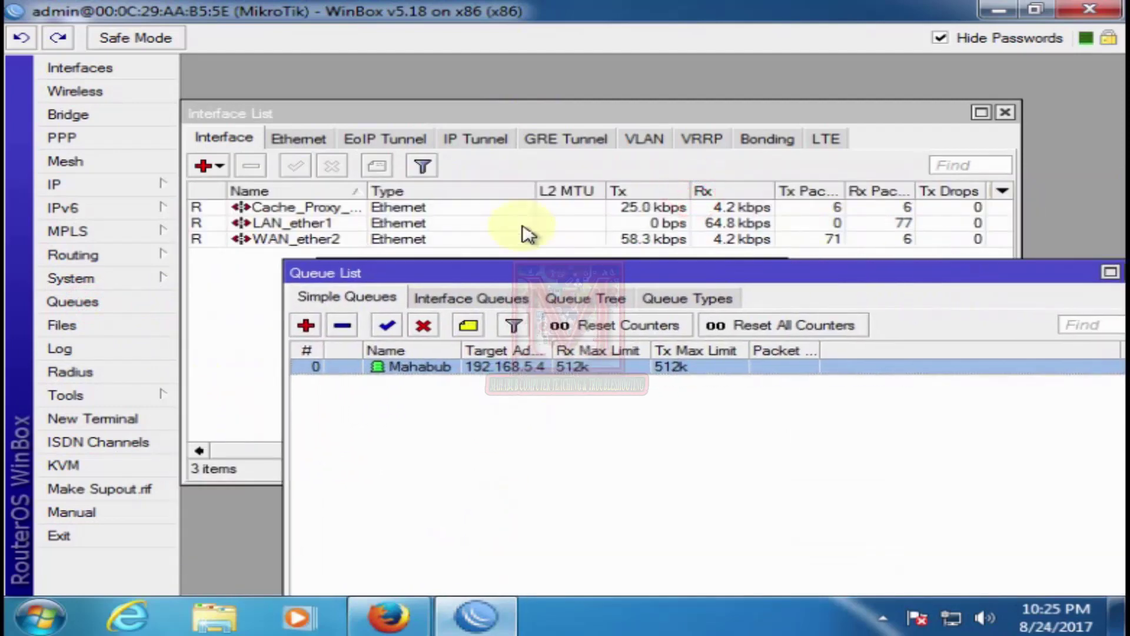
click(610, 224)
click(600, 274)
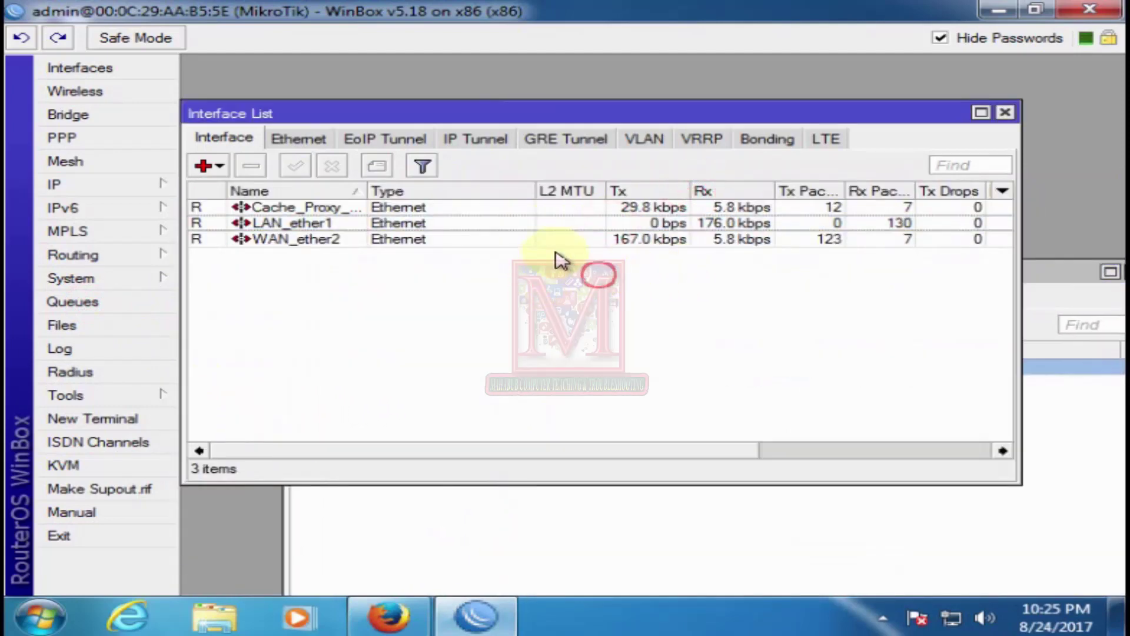
click(642, 238)
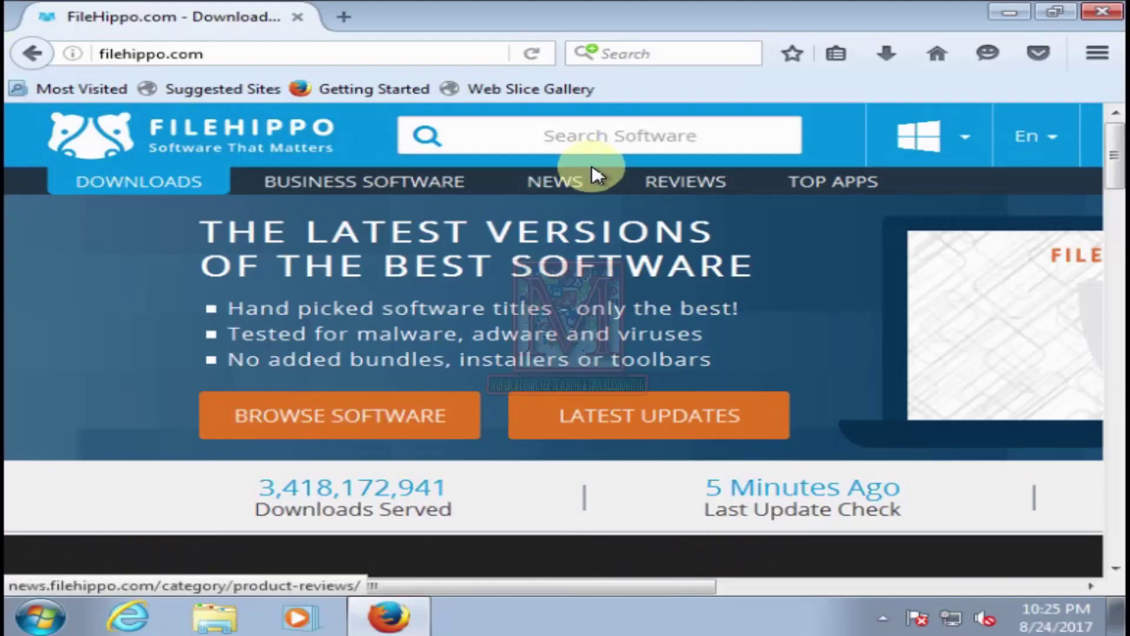
Step: On the client machine's FileHippo homepage, open the VLC Media Player 2.2.6 (32-bit) page
scroll(589, 171, down, 10)
scroll(777, 265, down, 3)
scroll(753, 324, up, 8)
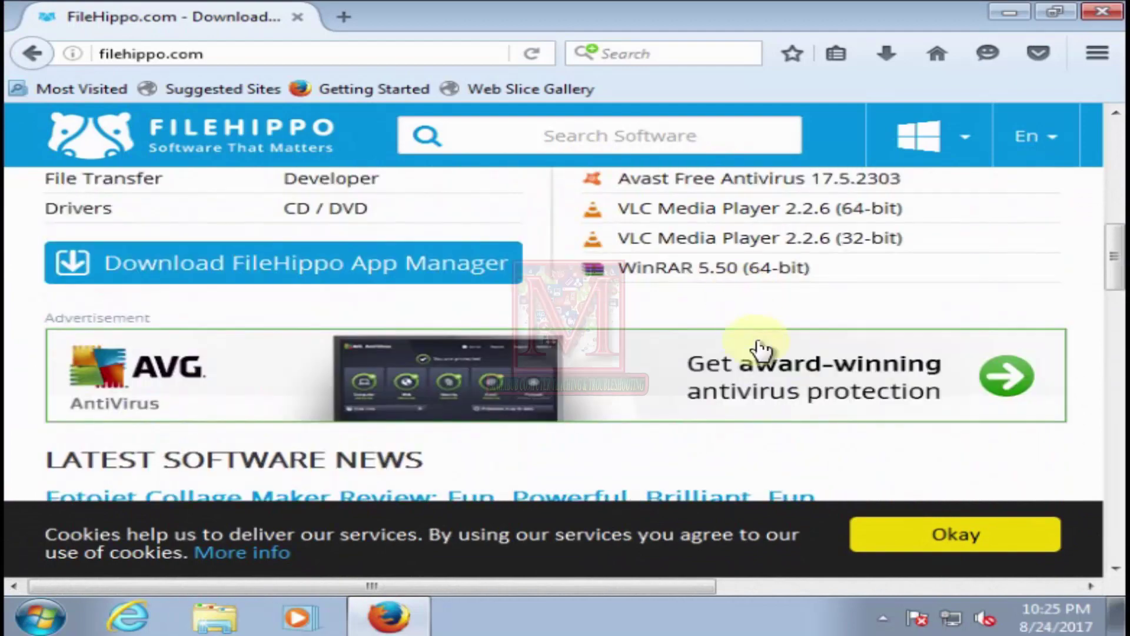
click(707, 238)
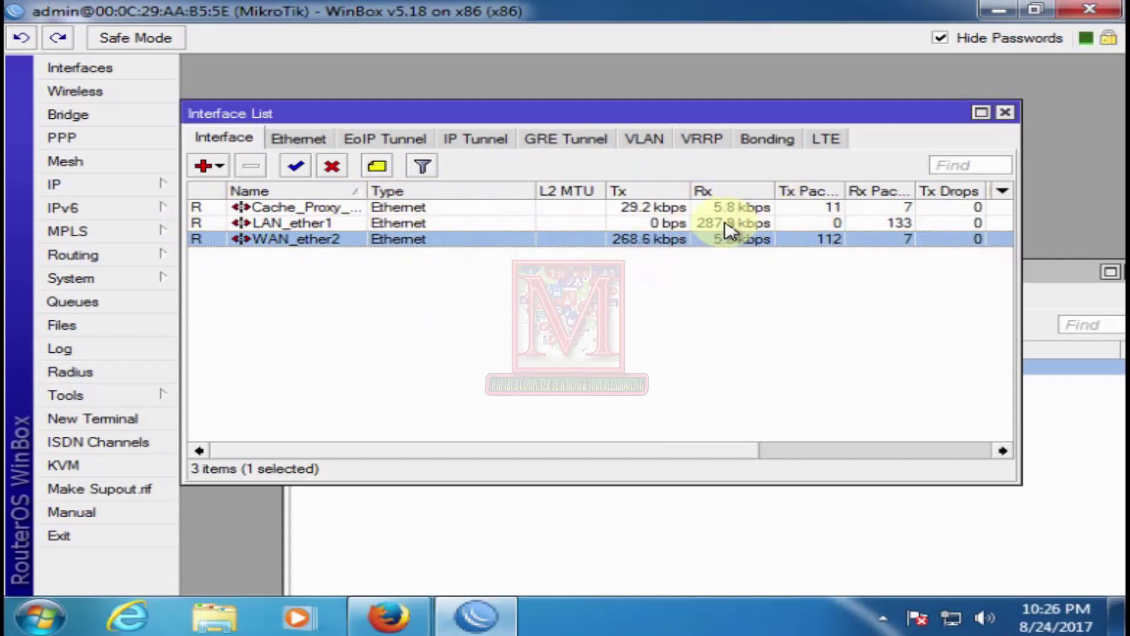
Step: In WinBox, rearrange the interface and queue lists, and open the firewall's NAT rules
drag(706, 121, 712, 371)
drag(717, 274, 620, 106)
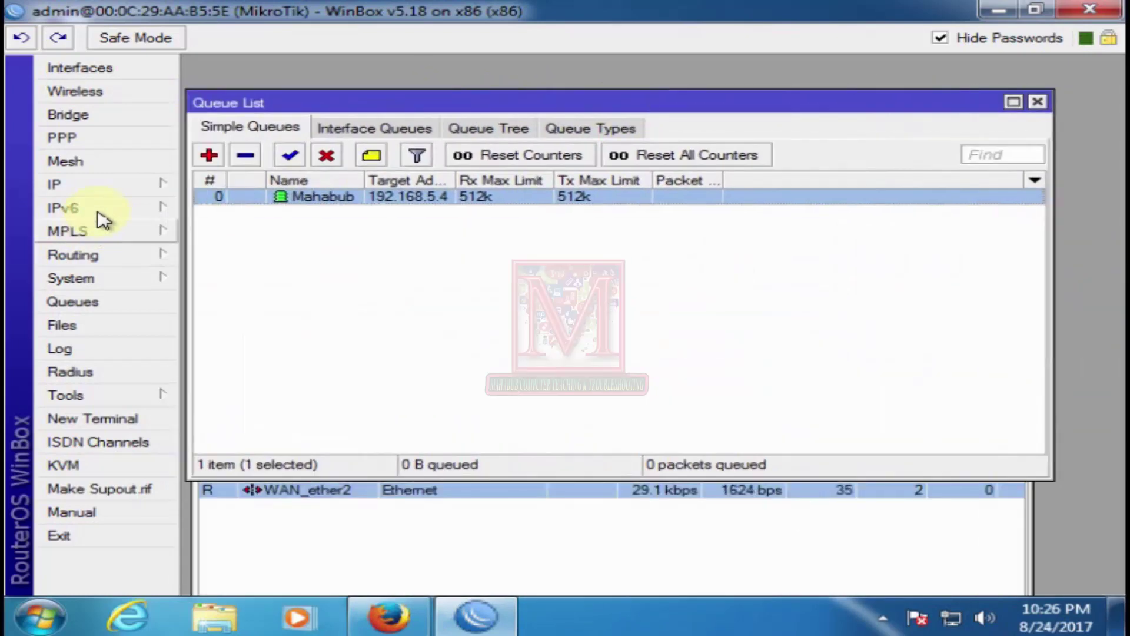
click(109, 184)
click(242, 250)
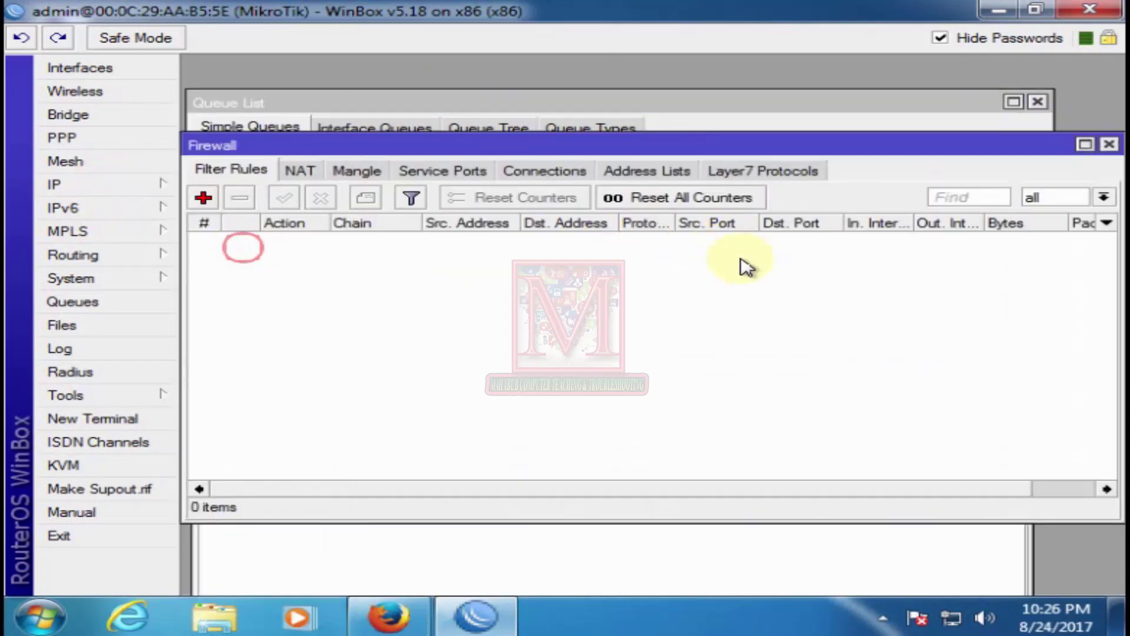
click(300, 170)
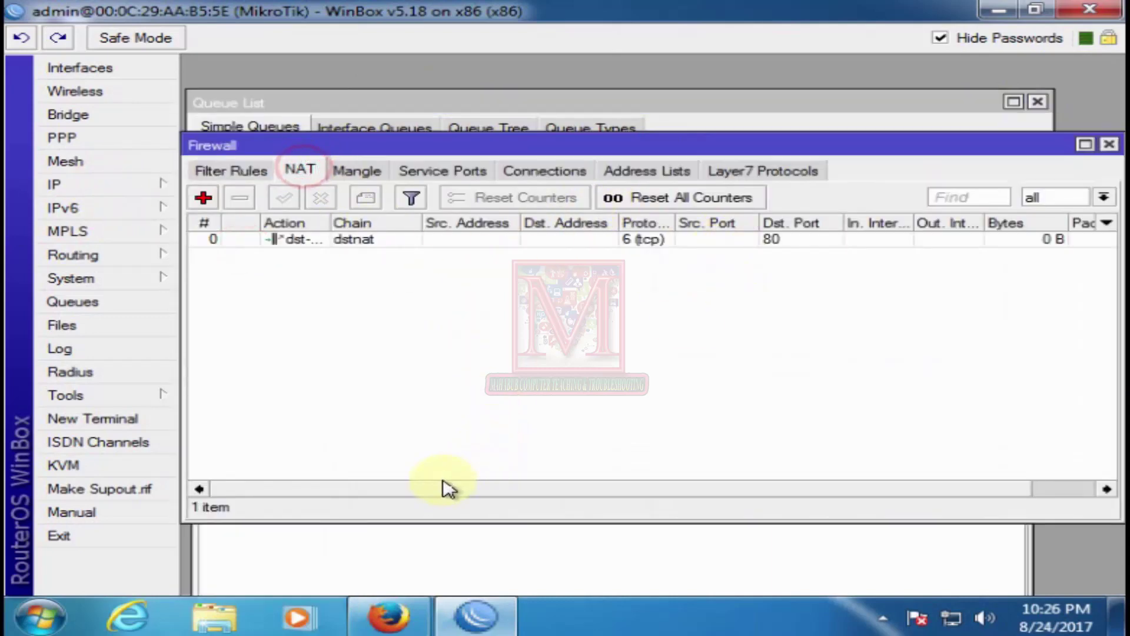
Step: Examine the byte and packet counters of the port 80 dstnat rule, and close the firewall window
drag(447, 491, 972, 487)
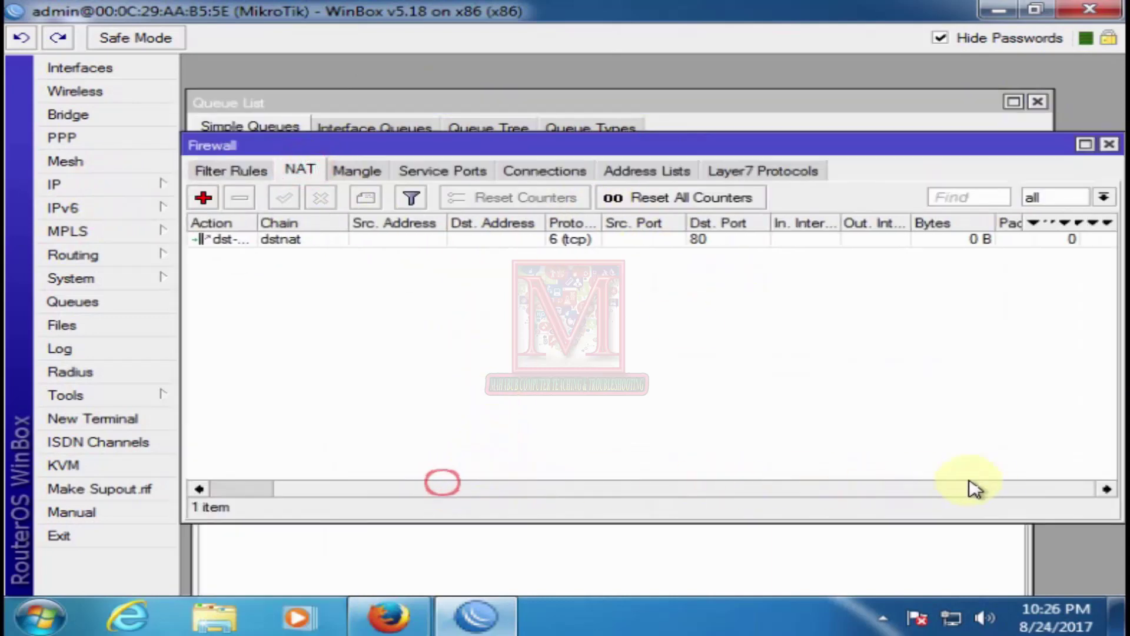
click(955, 242)
drag(519, 492, 986, 407)
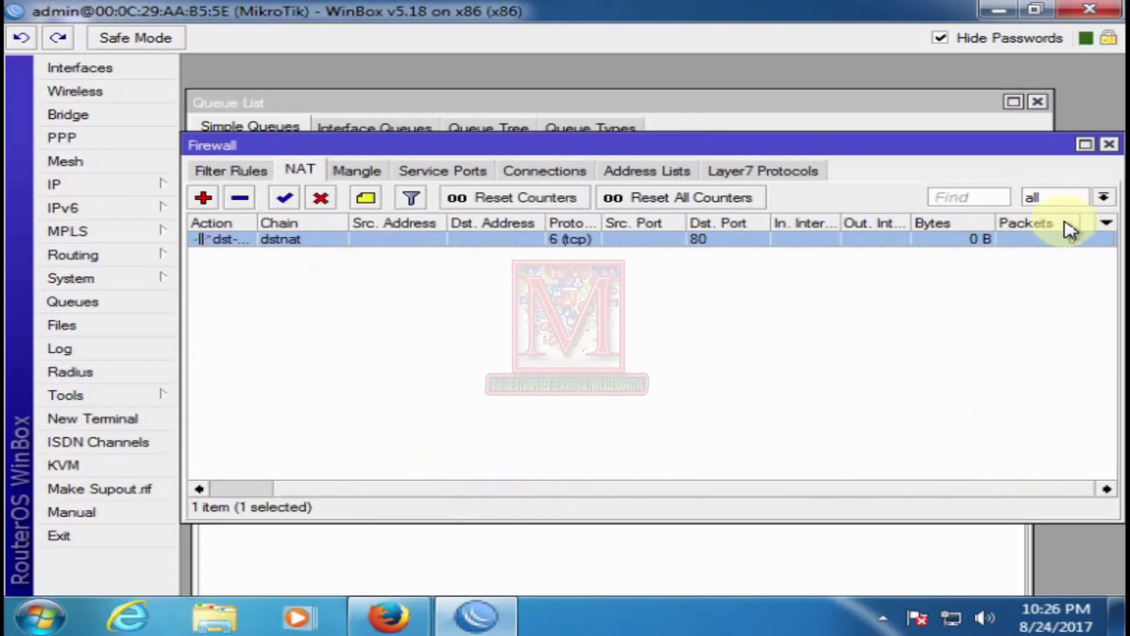
click(655, 326)
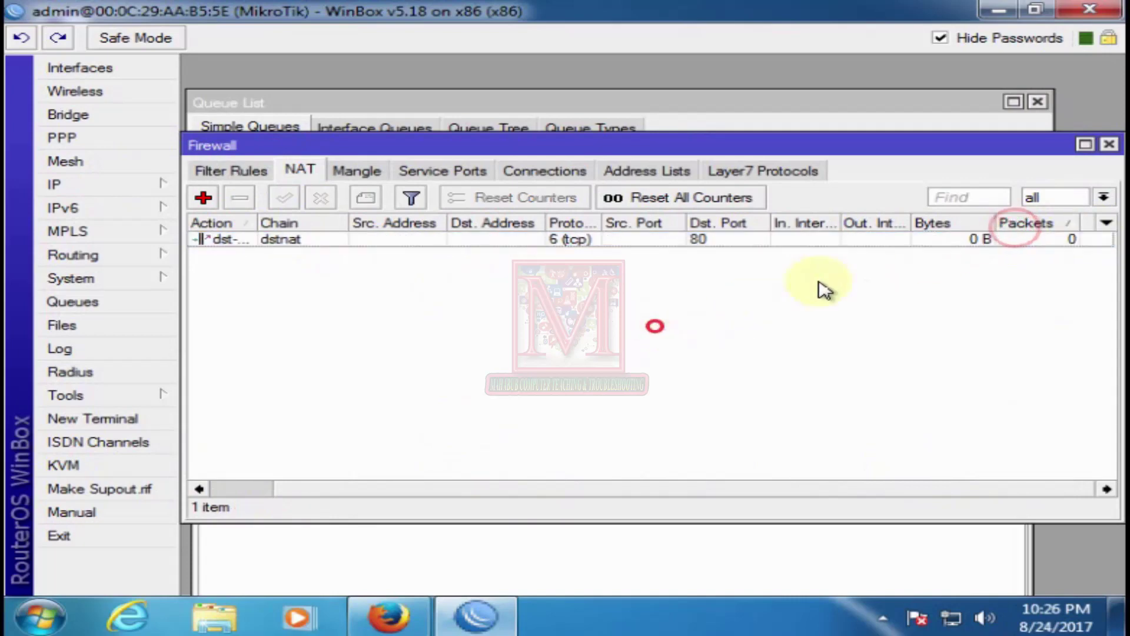
click(230, 239)
click(394, 323)
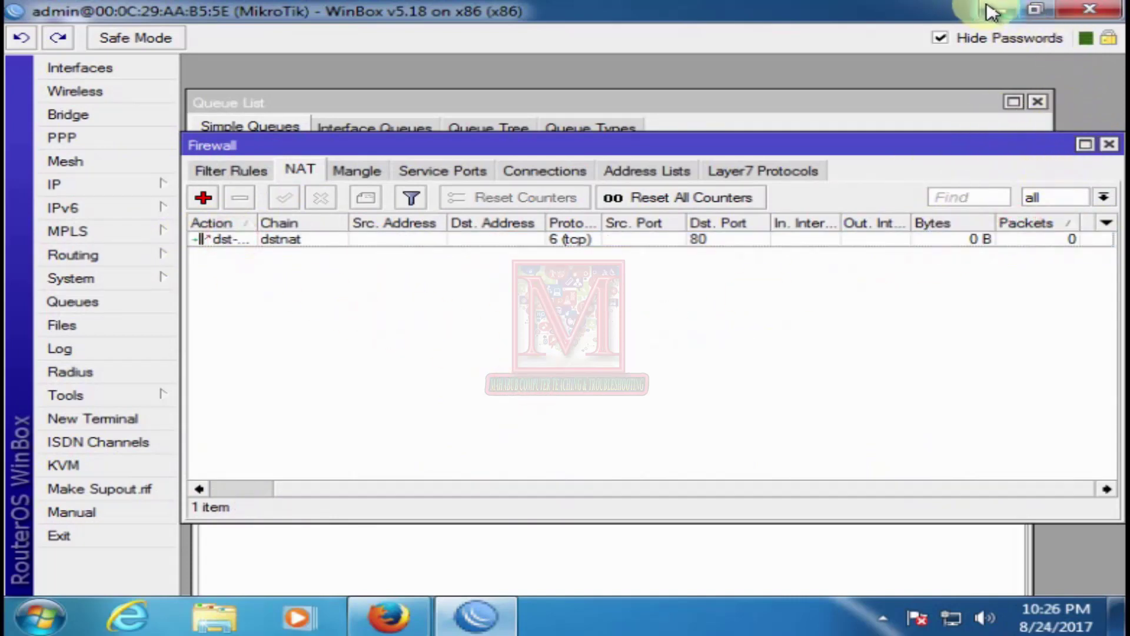
click(1109, 144)
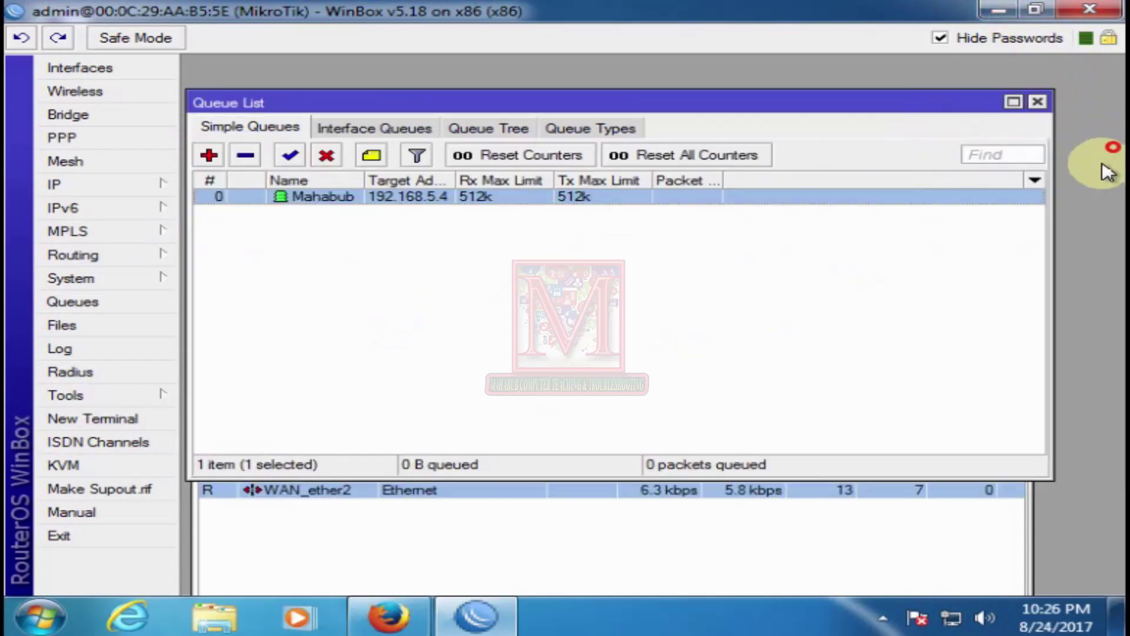
Step: Bring the interface list forward over the queue list and sort the interfaces by Tx
click(761, 358)
click(576, 538)
drag(603, 391, 641, 238)
click(599, 361)
click(639, 429)
click(698, 283)
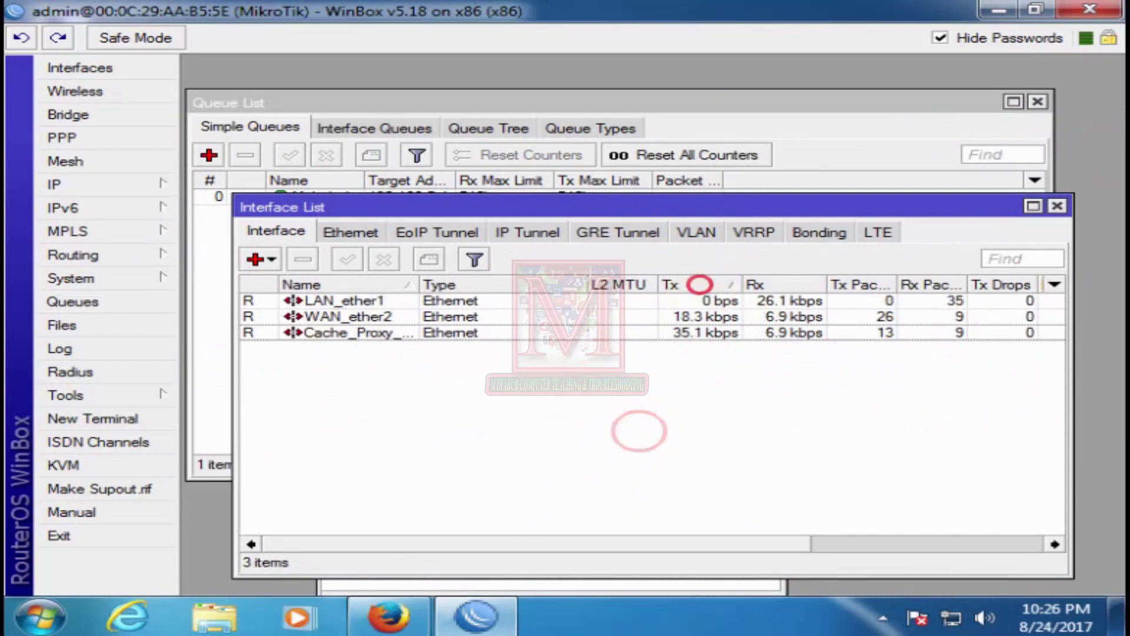
click(999, 10)
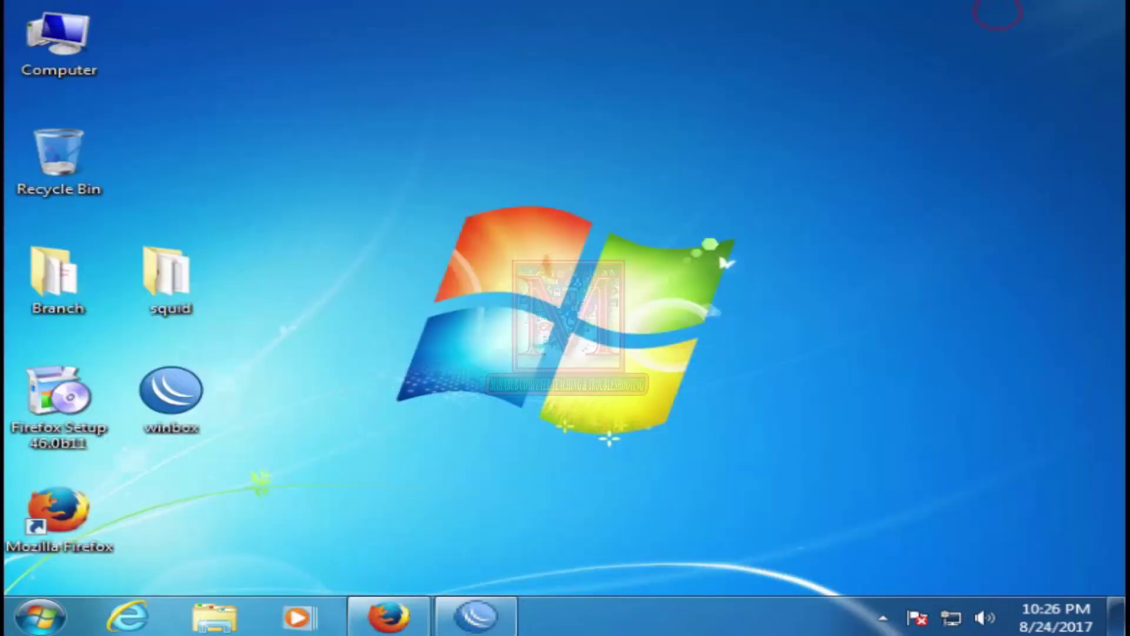
click(476, 612)
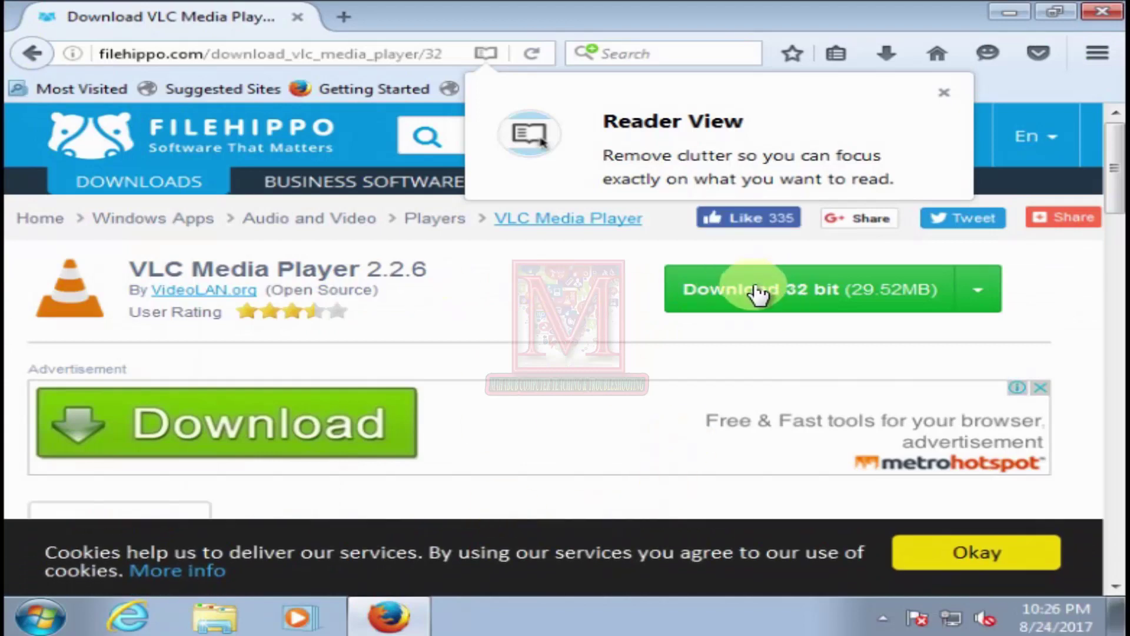
Step: In the client machine's Firefox, download the 32-bit VLC Media Player and save the vlc-2.2.6-win32.exe file
click(754, 288)
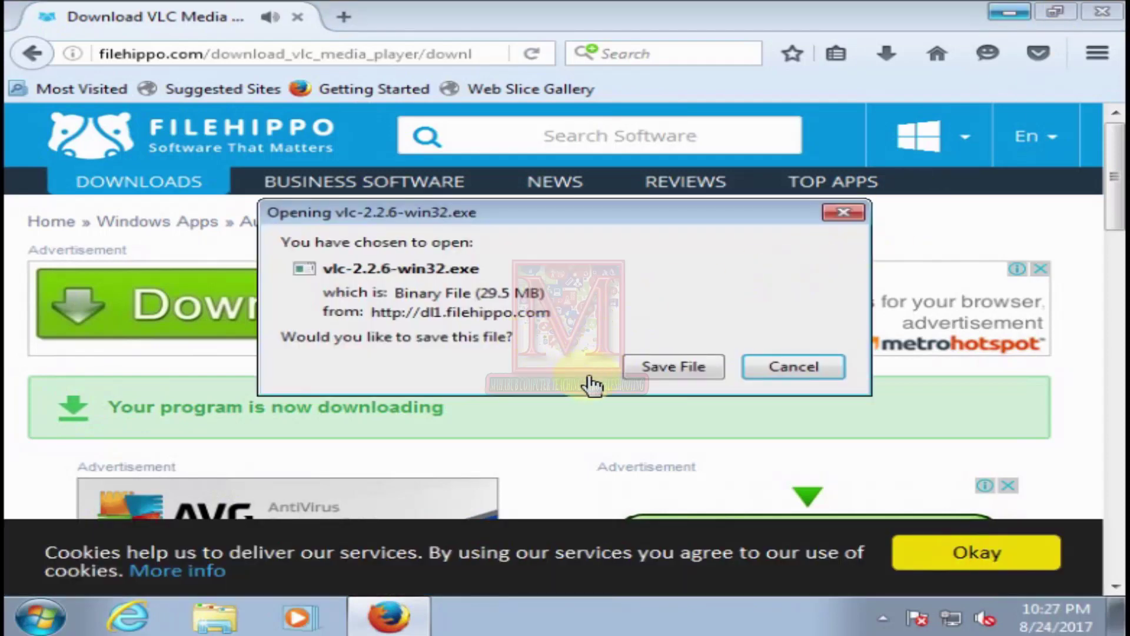
click(675, 367)
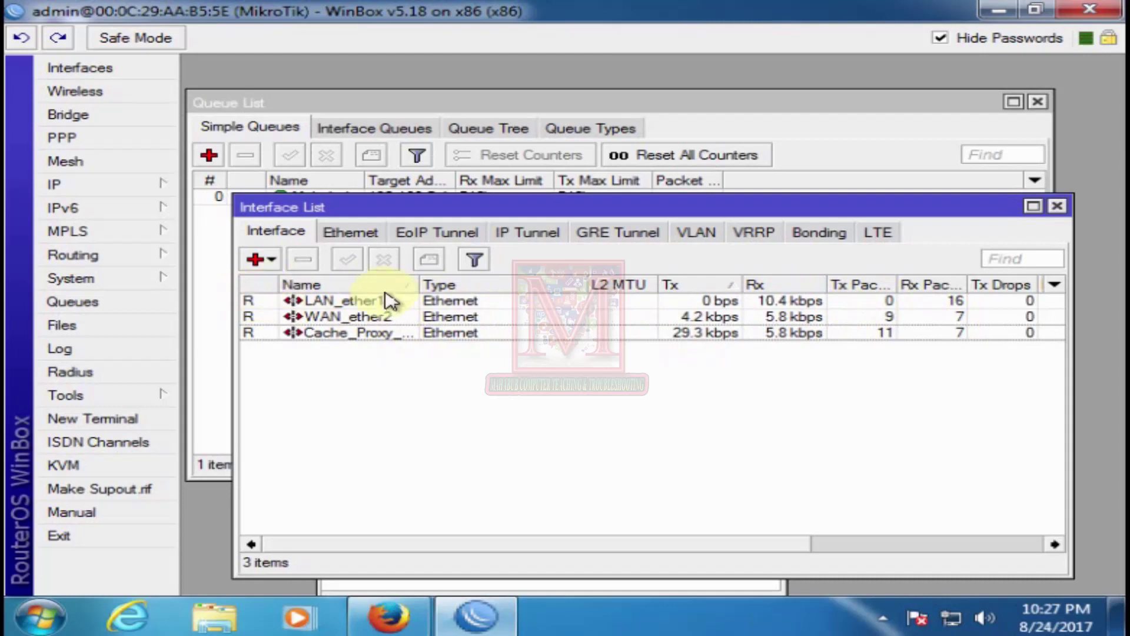
Step: In WinBox, move the interface list off the queue list, select the client's queue and widen the Target Address column
drag(328, 206, 367, 255)
click(328, 197)
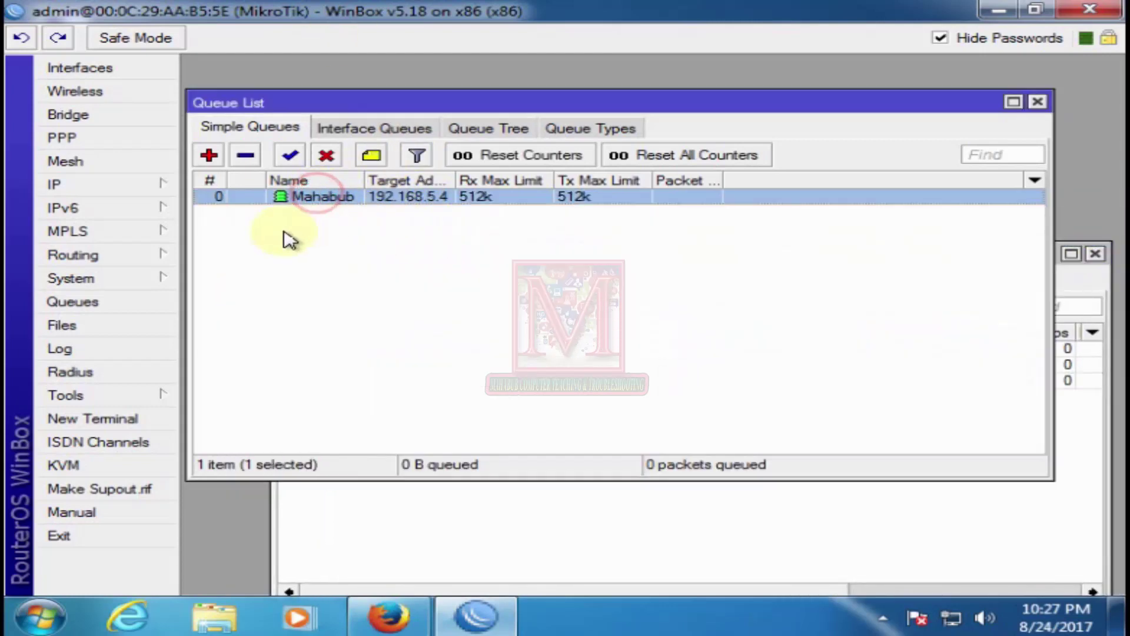
drag(454, 181, 535, 181)
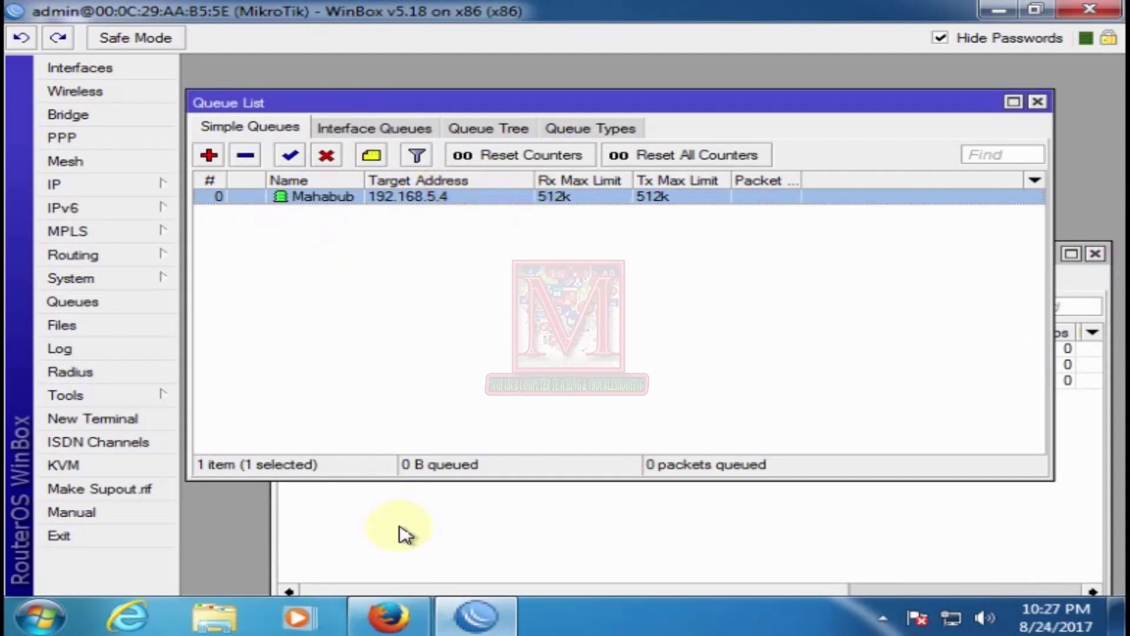
Step: Check the traffic of WAN_ether2 in the interface list, and bring the queue list back to the front
click(523, 512)
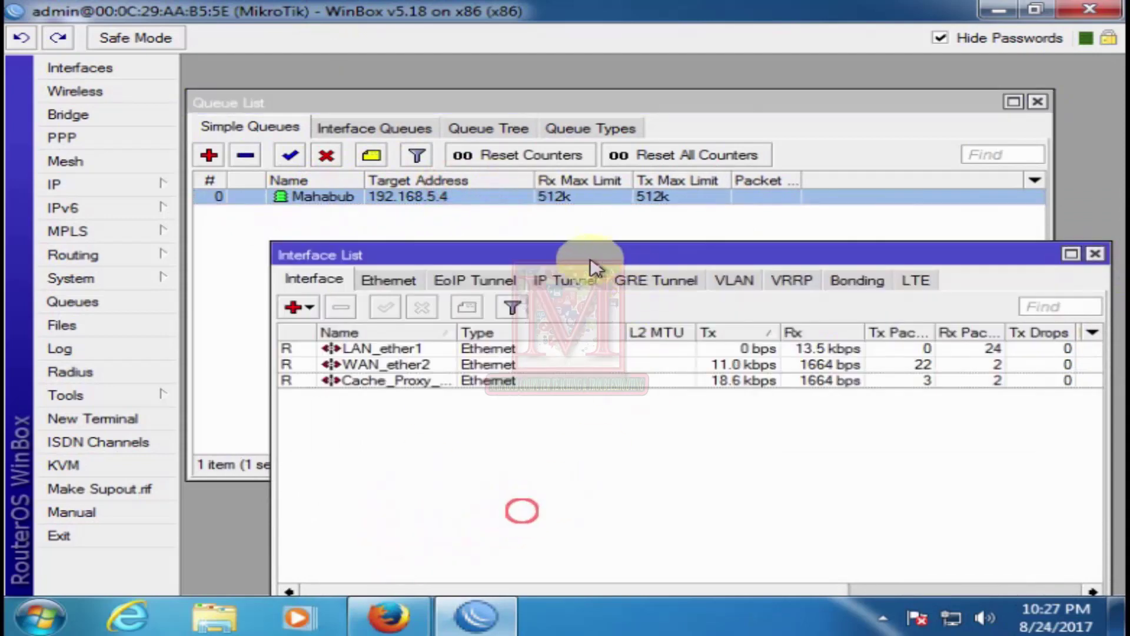
click(443, 368)
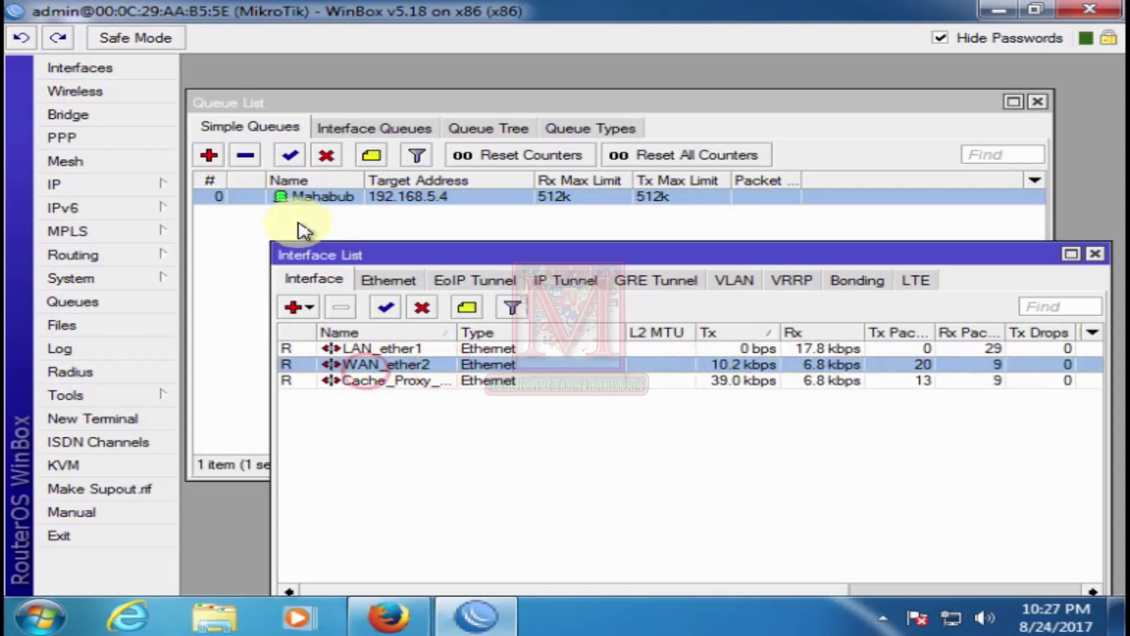
click(250, 285)
Step: Add a firewall NAT rule with the srcnat chain and no source address, and apply it
click(89, 185)
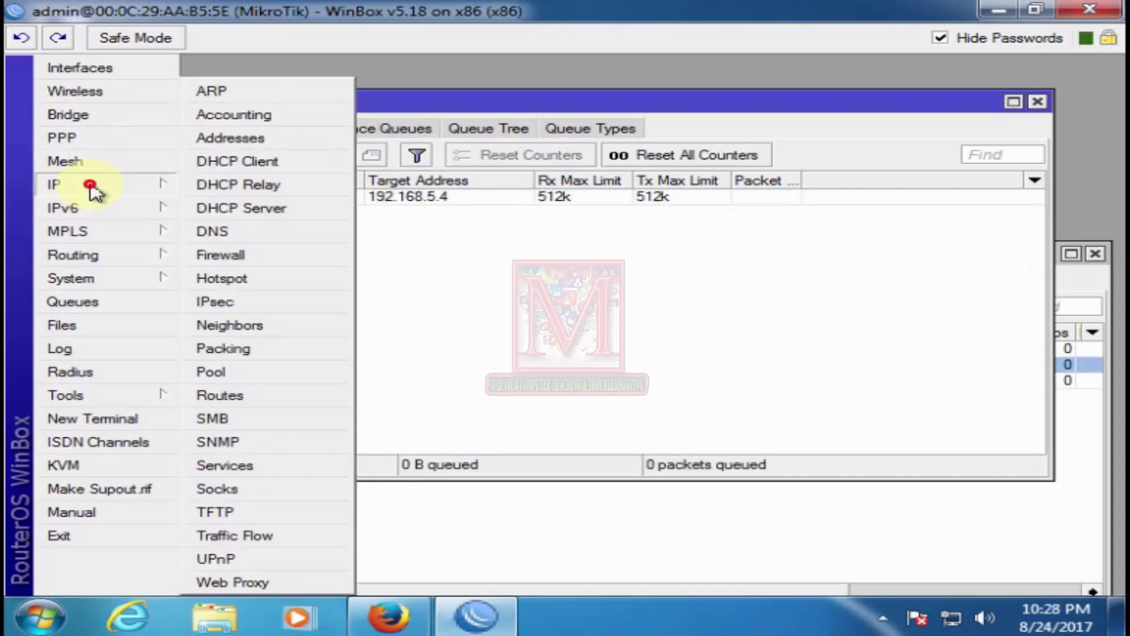
click(223, 257)
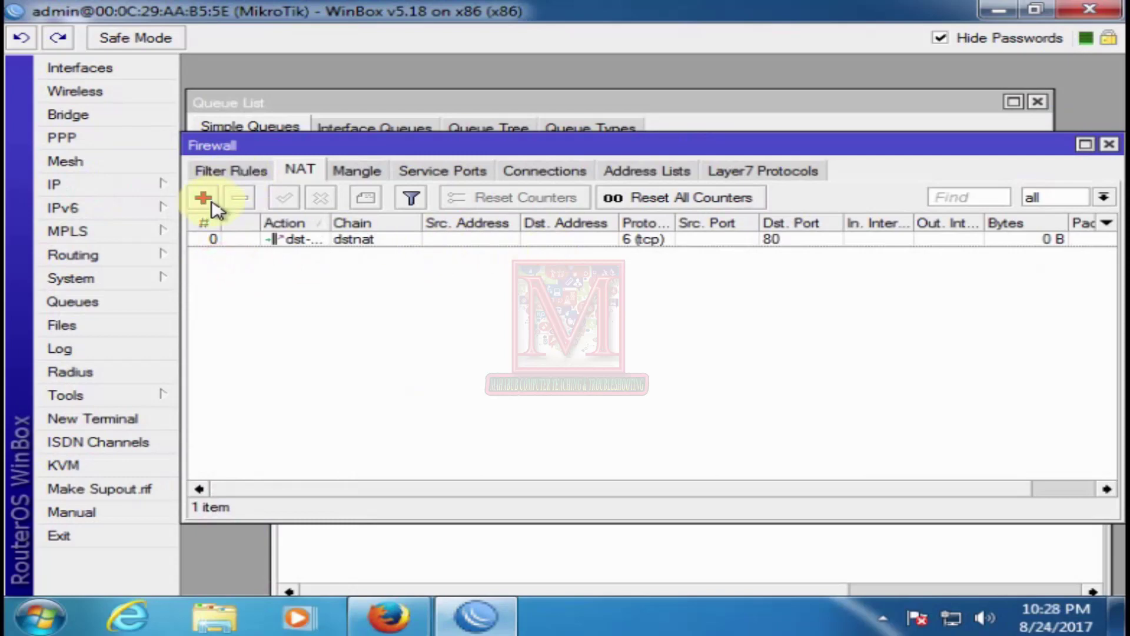
click(202, 200)
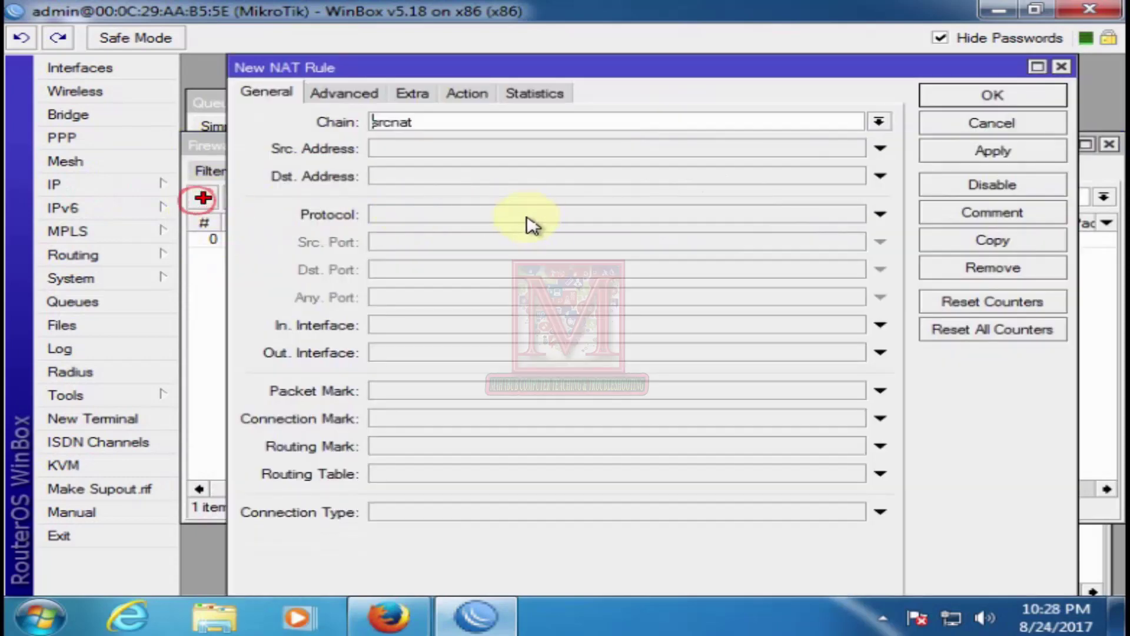
click(415, 148)
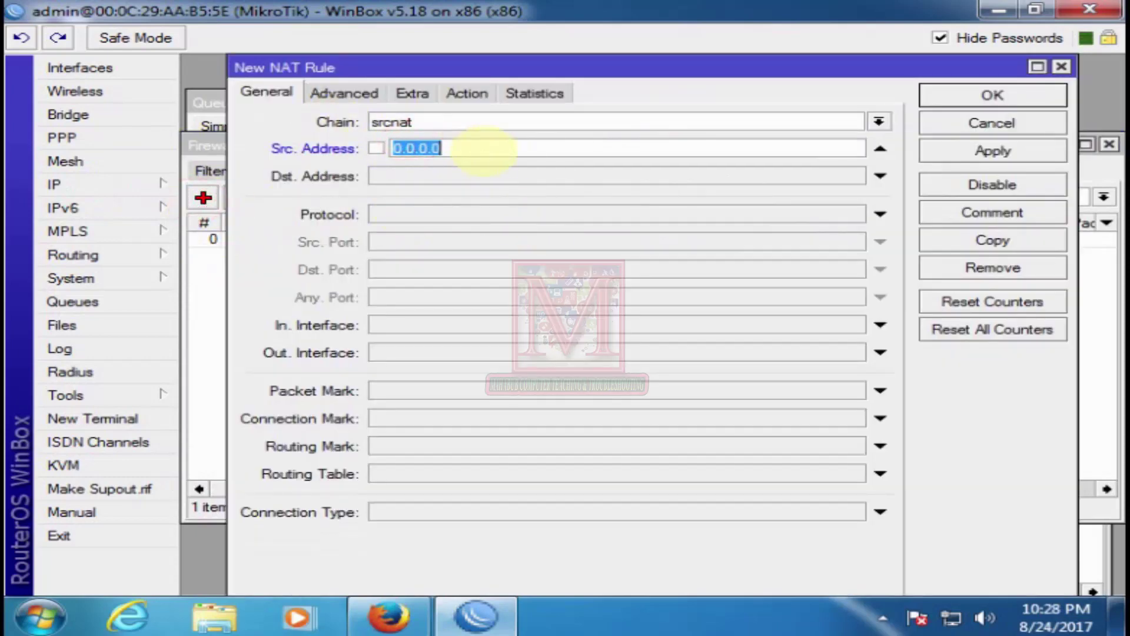
click(881, 149)
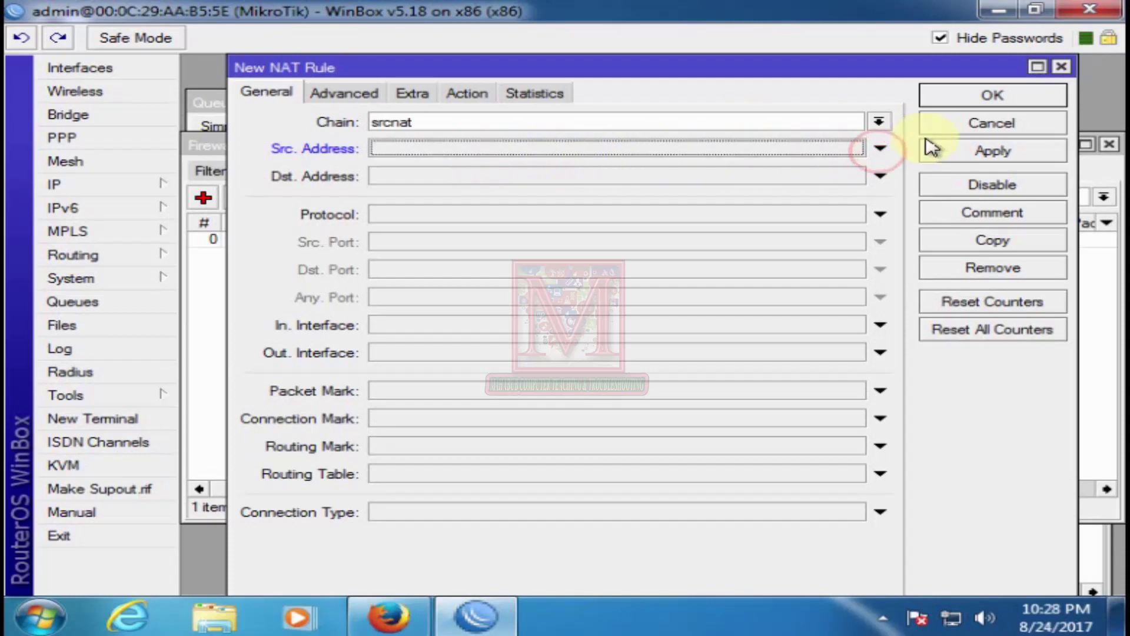
click(987, 155)
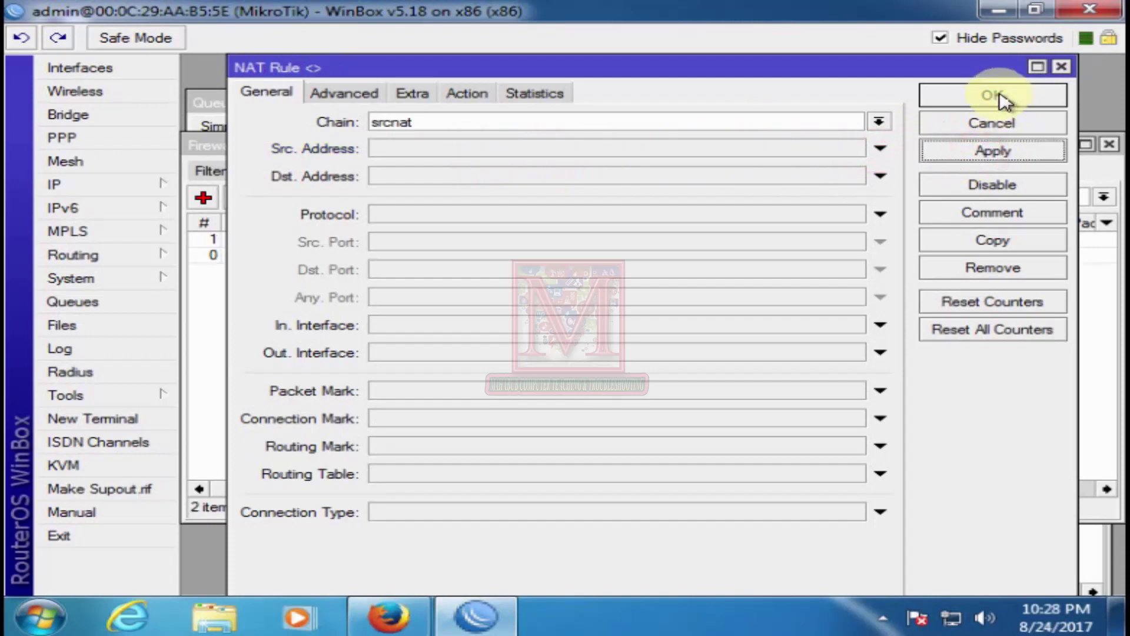
Step: Set the srcnat rule's action to masquerade and save the rule
click(471, 94)
click(504, 121)
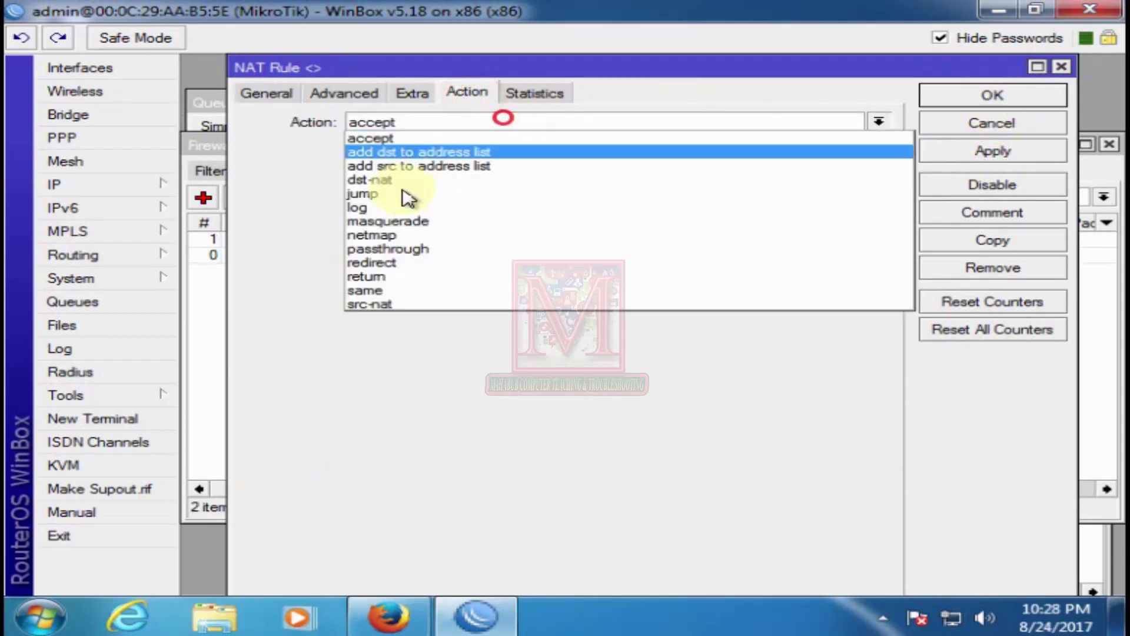
click(403, 220)
click(972, 152)
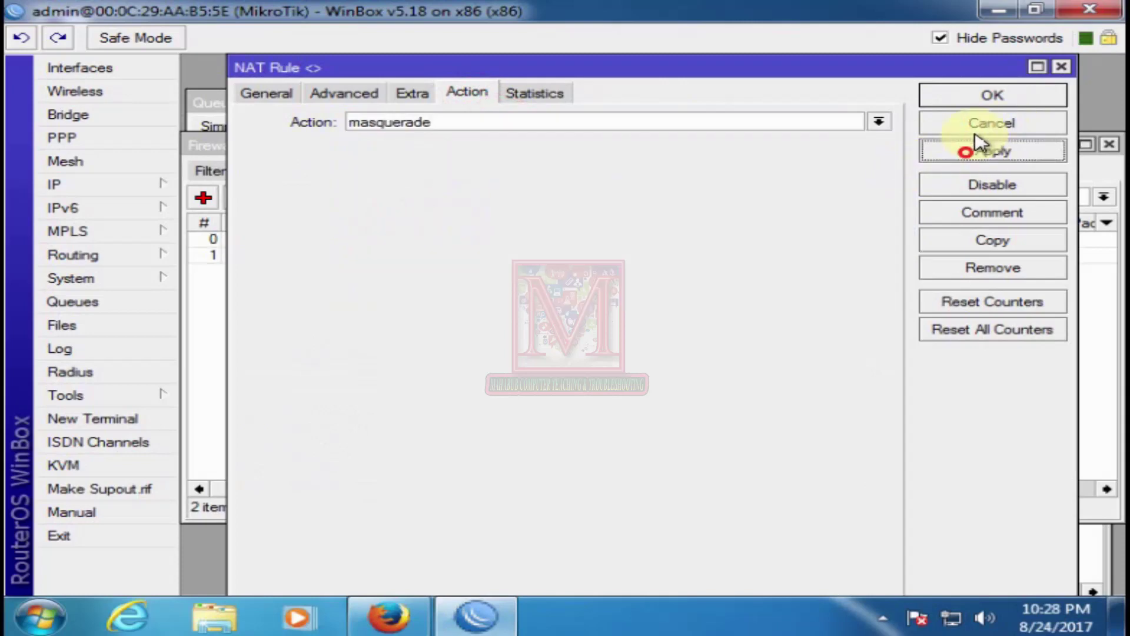
click(988, 101)
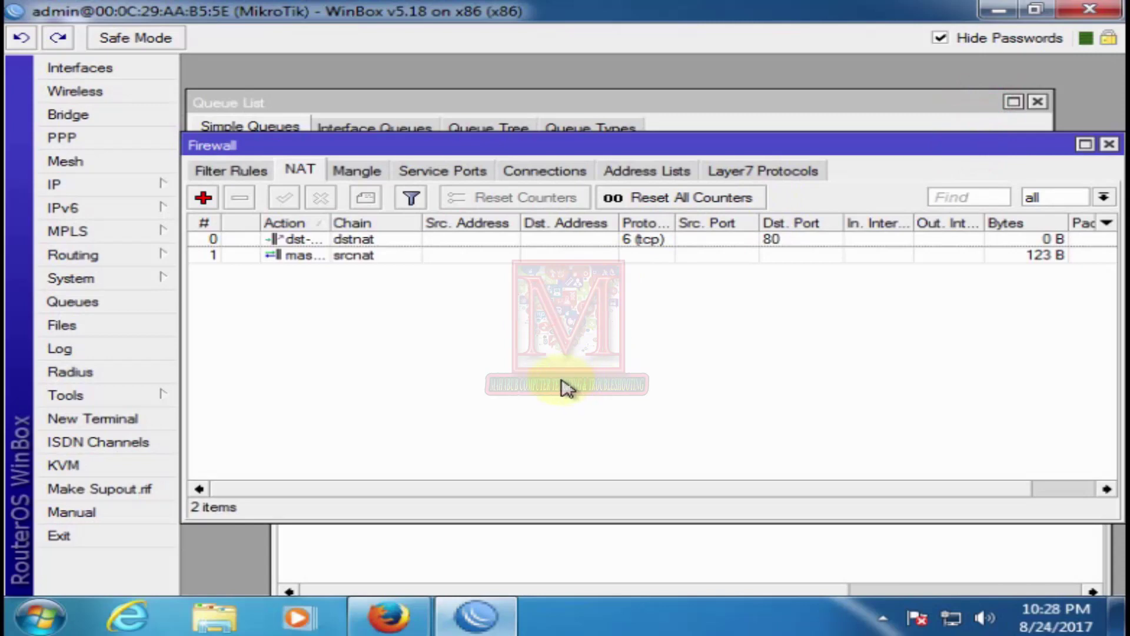
Step: Disable the masquerade rule in the NAT list
click(375, 256)
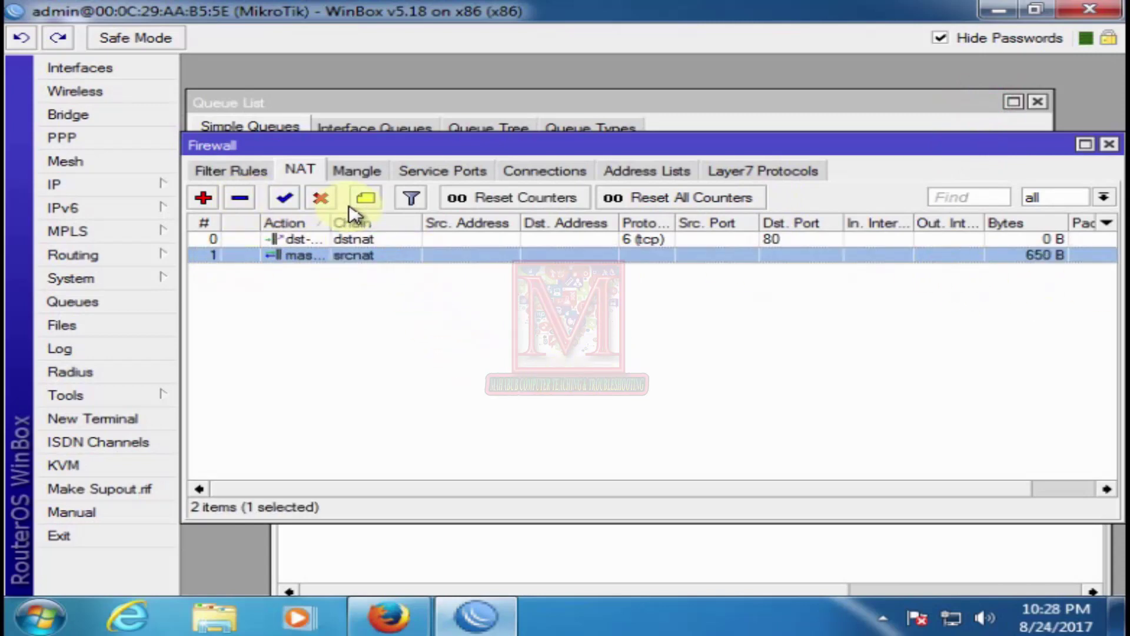
click(322, 201)
click(466, 317)
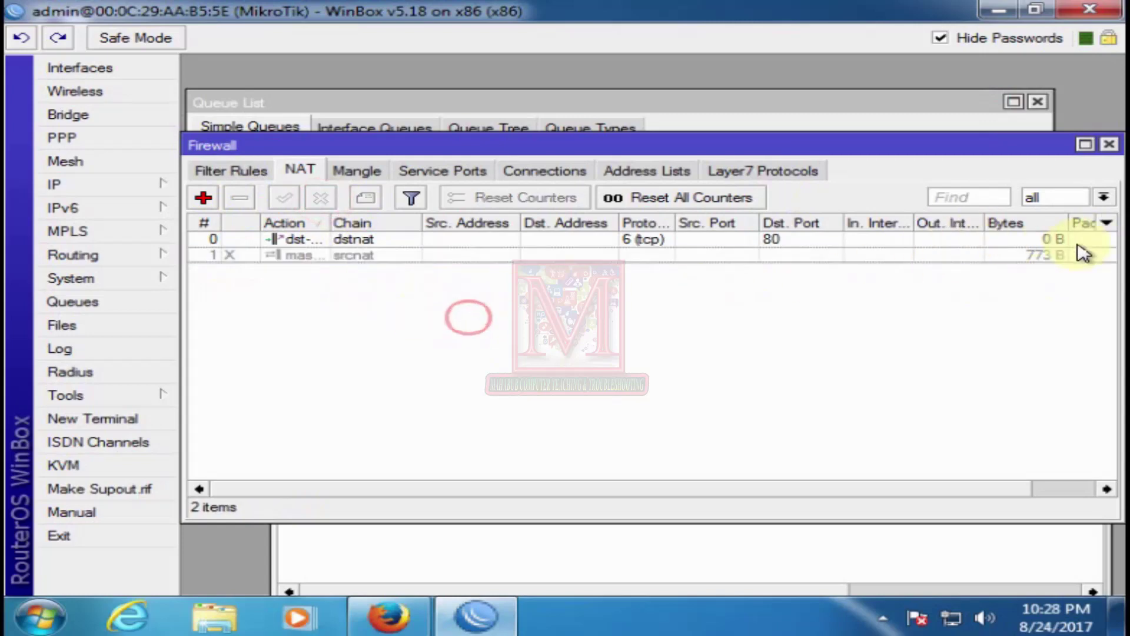
Step: Review the port 80 dst-nat rule's matching conditions, target address and target port, and close it without changes
click(353, 239)
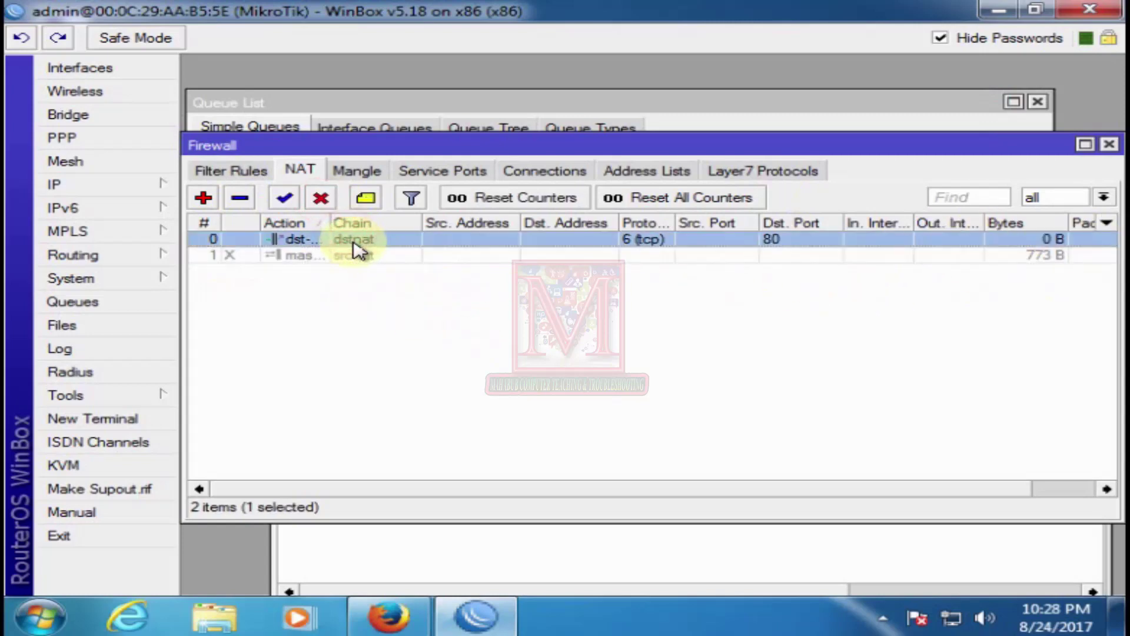
double_click(353, 239)
click(452, 148)
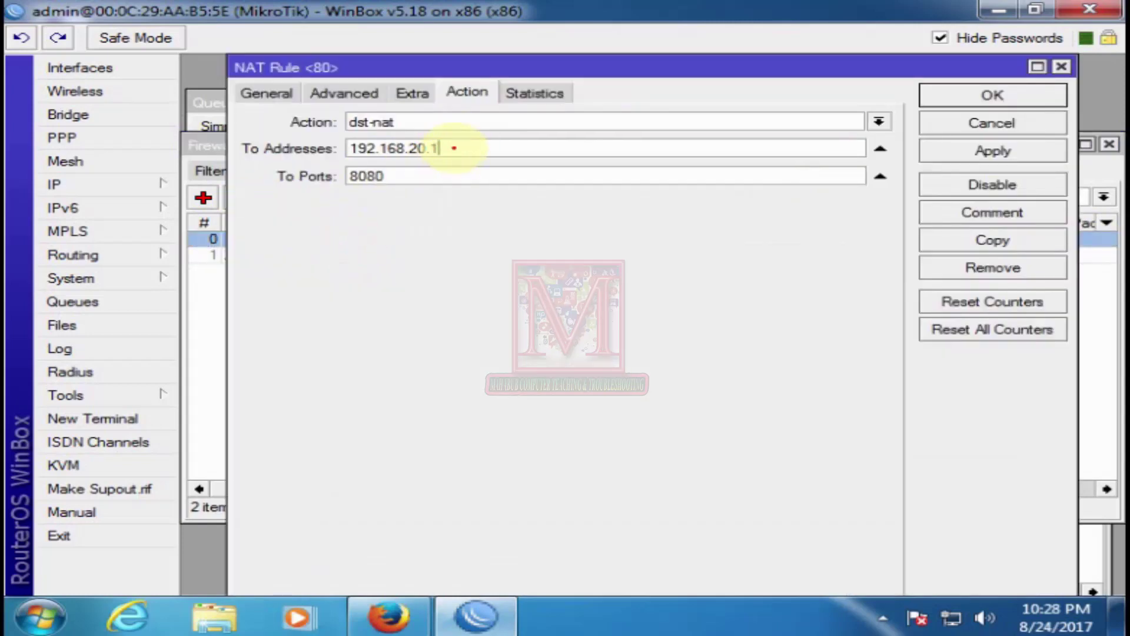
click(345, 93)
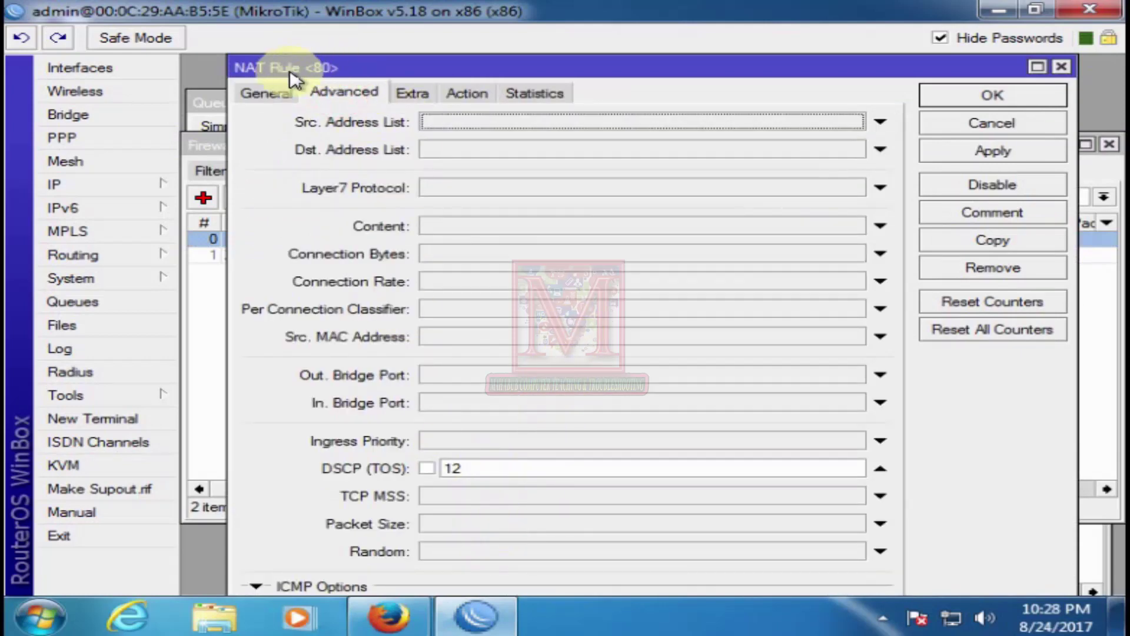
click(267, 93)
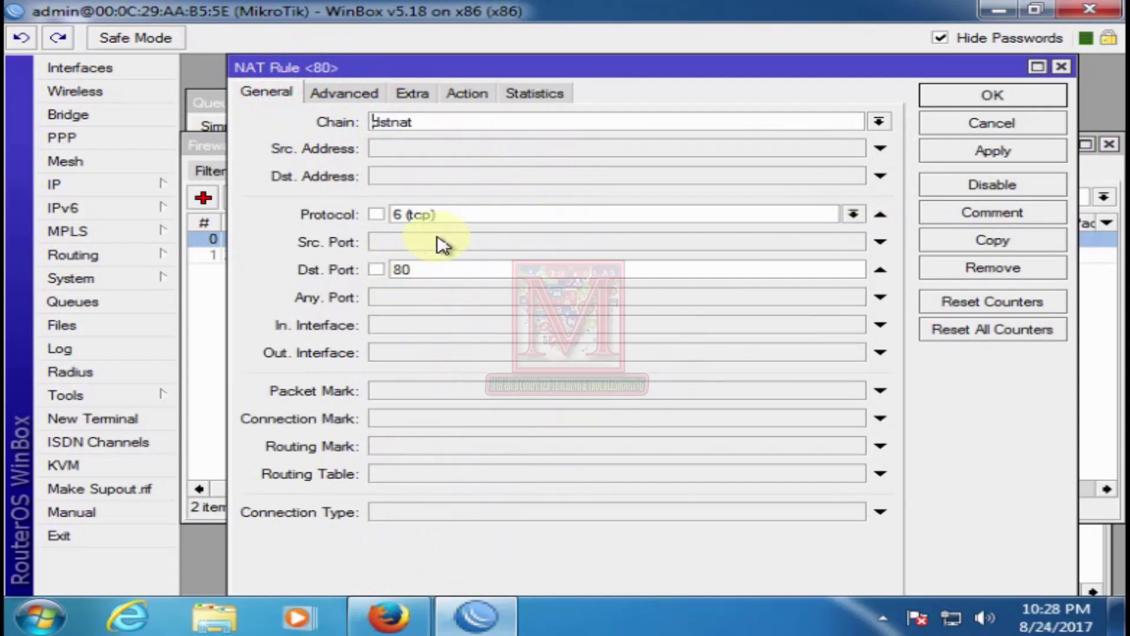
click(467, 93)
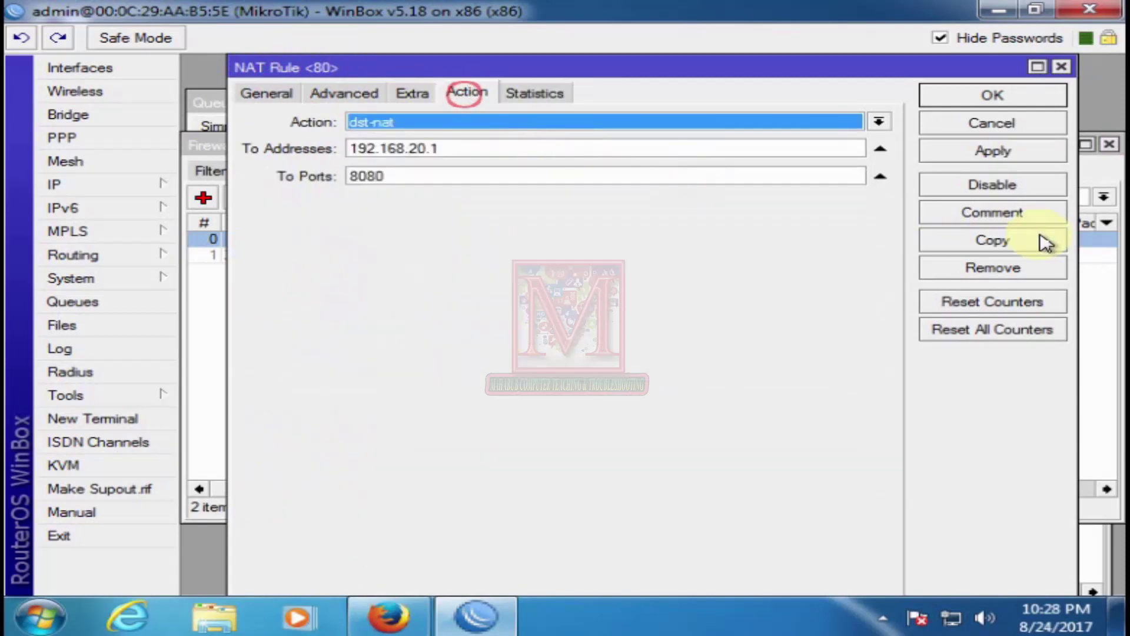
click(1008, 161)
click(992, 100)
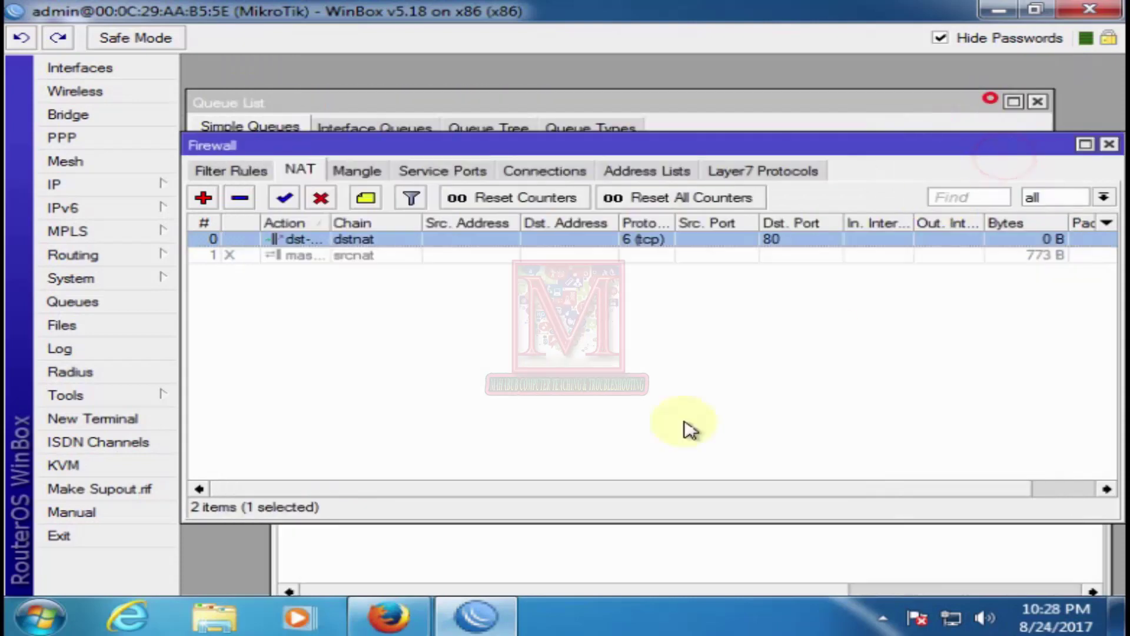
click(640, 393)
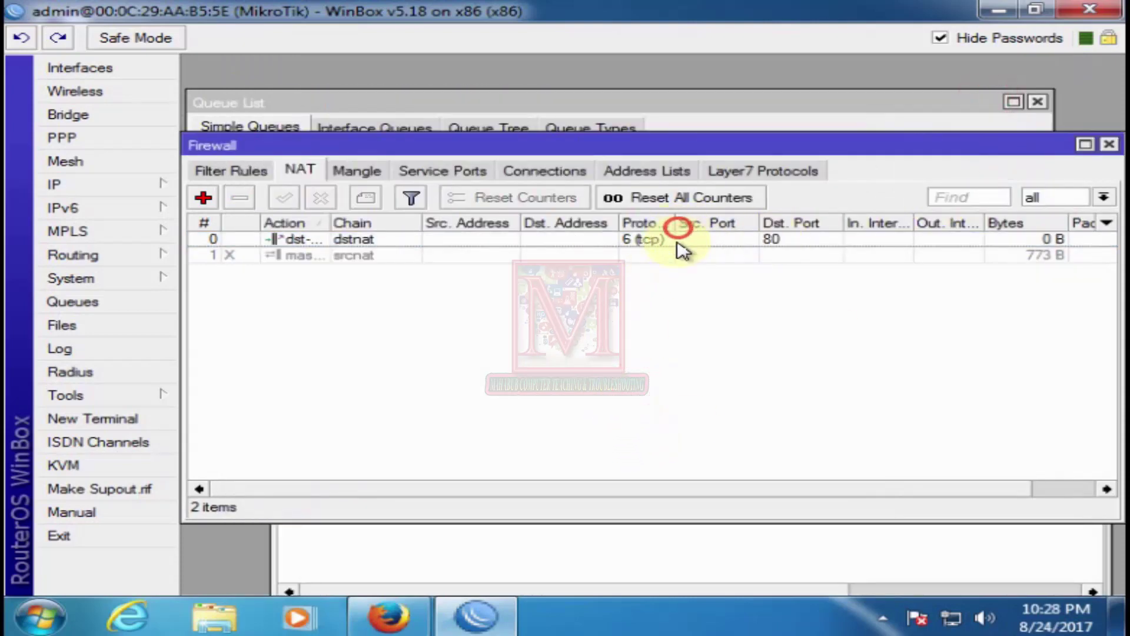
click(677, 239)
Step: Check the VLC download progress on the client, and compare it with the client's queue and the interface traffic in WinBox
click(404, 356)
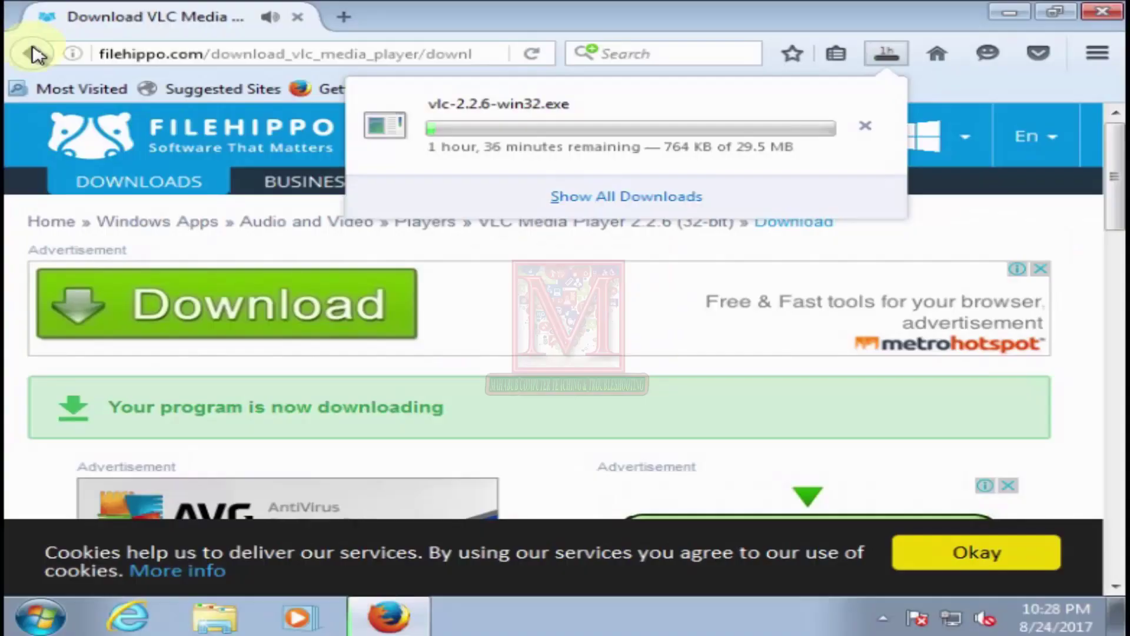
click(595, 127)
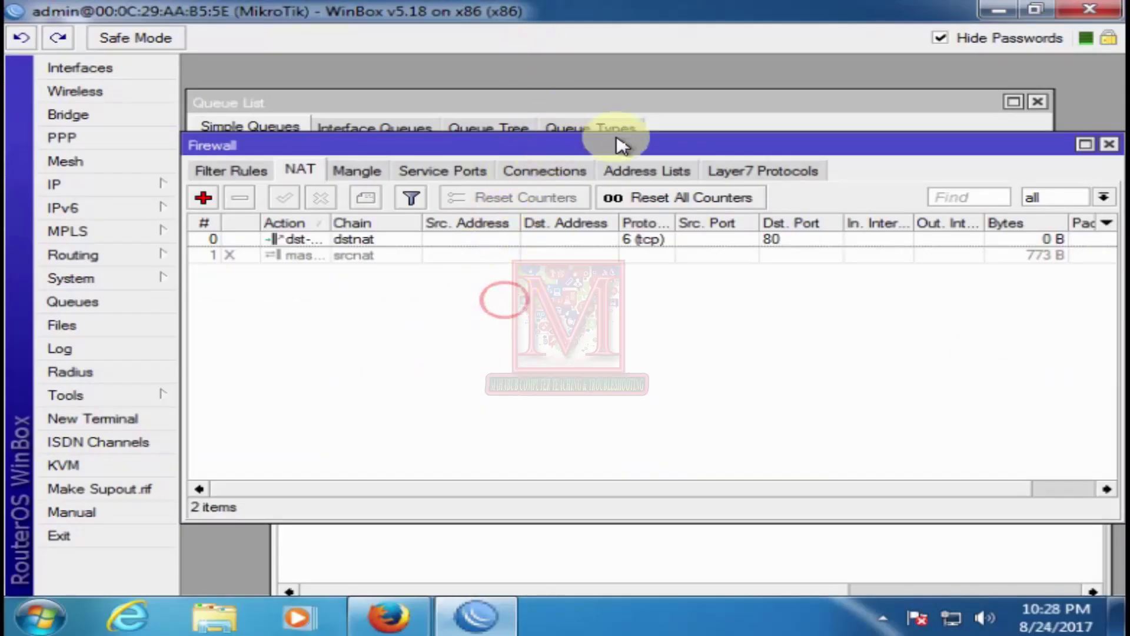
click(818, 105)
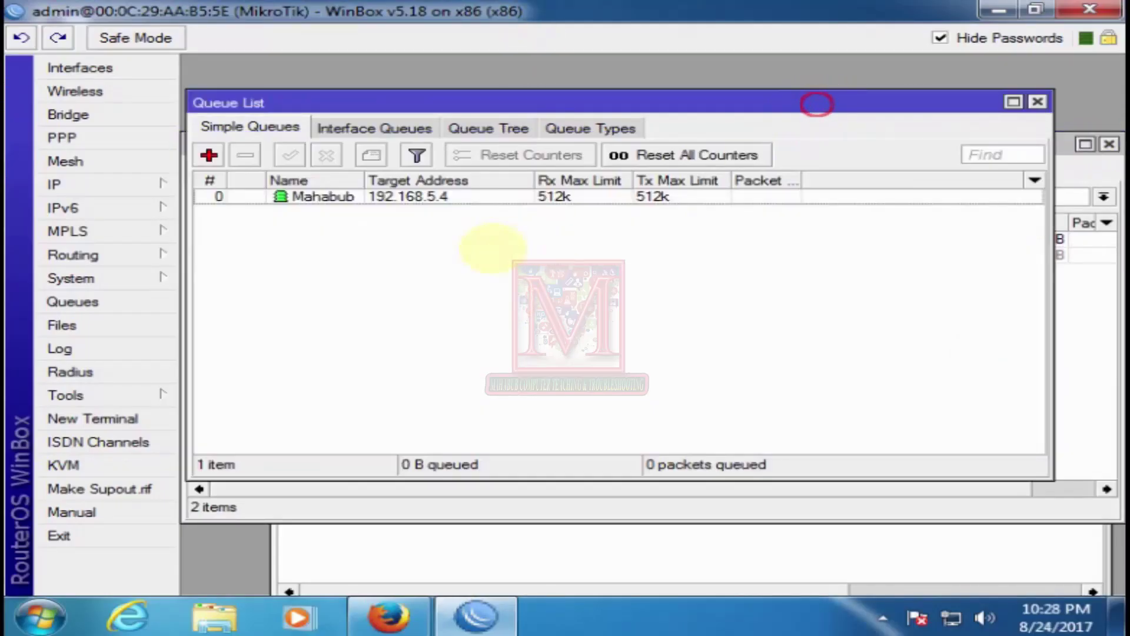
click(454, 198)
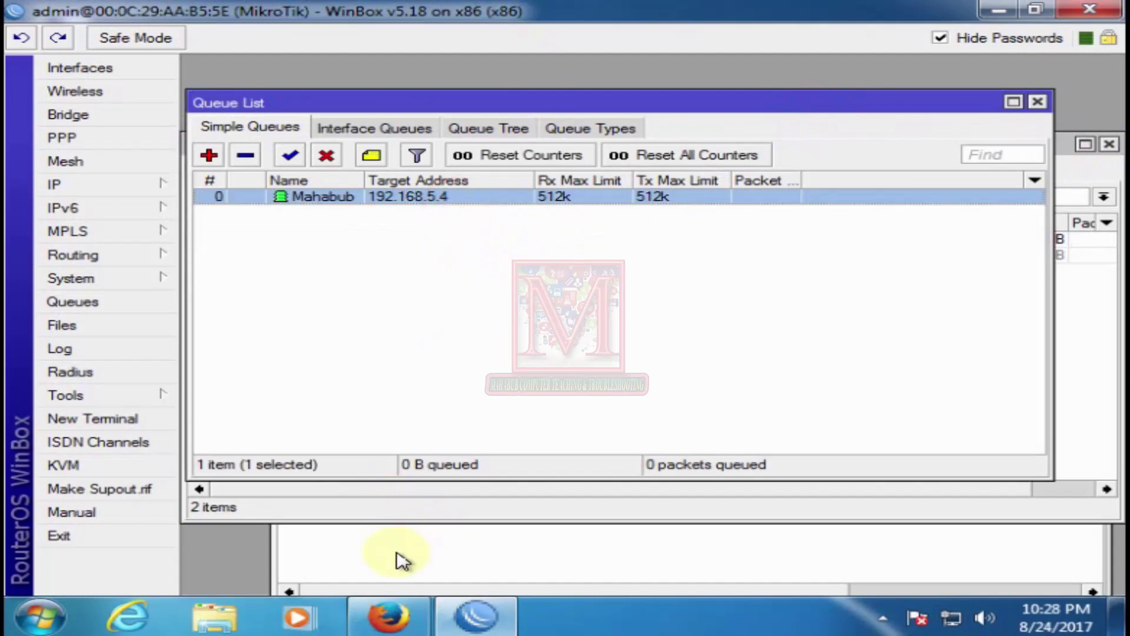
click(480, 555)
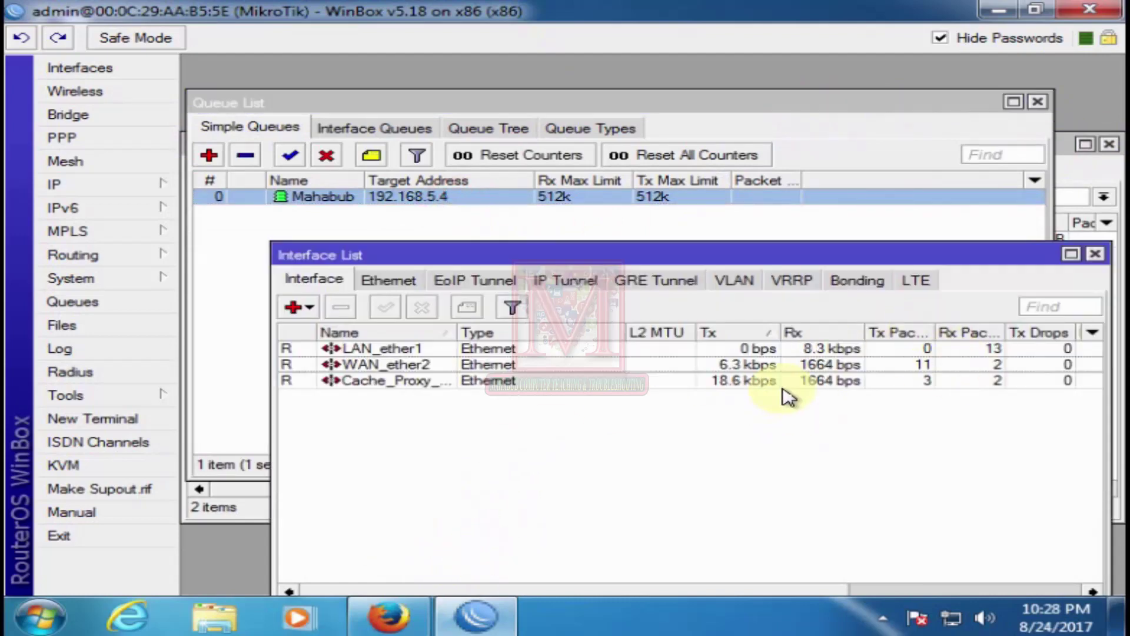
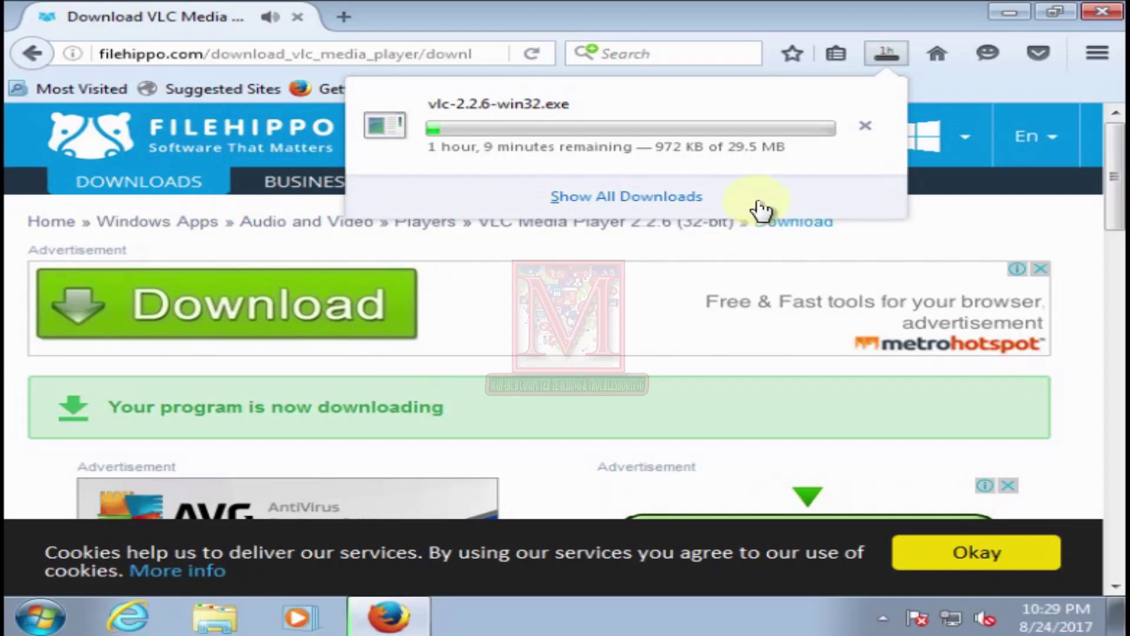
Step: In the client's Firefox, save a copy of the unfinished vlc-2.2.6-win32.exe download and reopen the downloads list
click(698, 94)
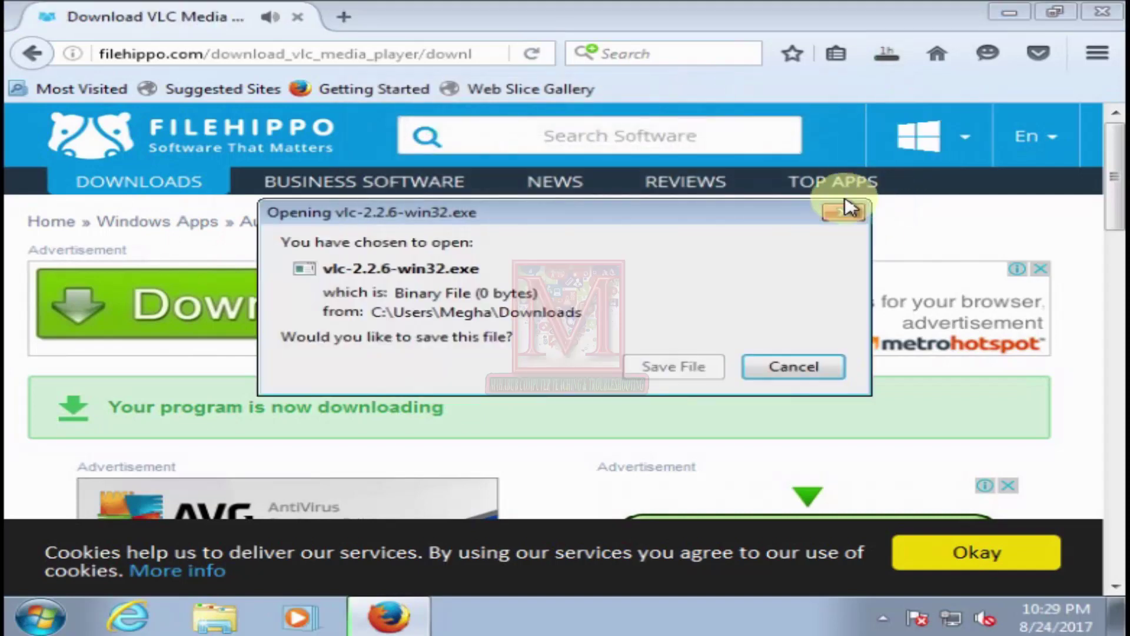
click(672, 368)
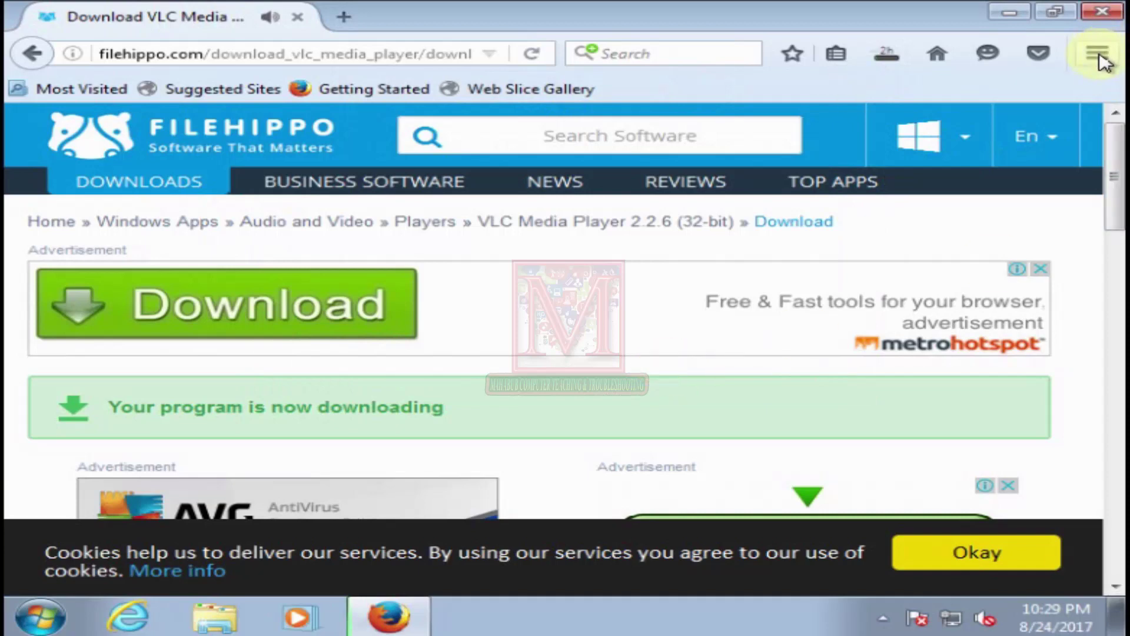
click(885, 56)
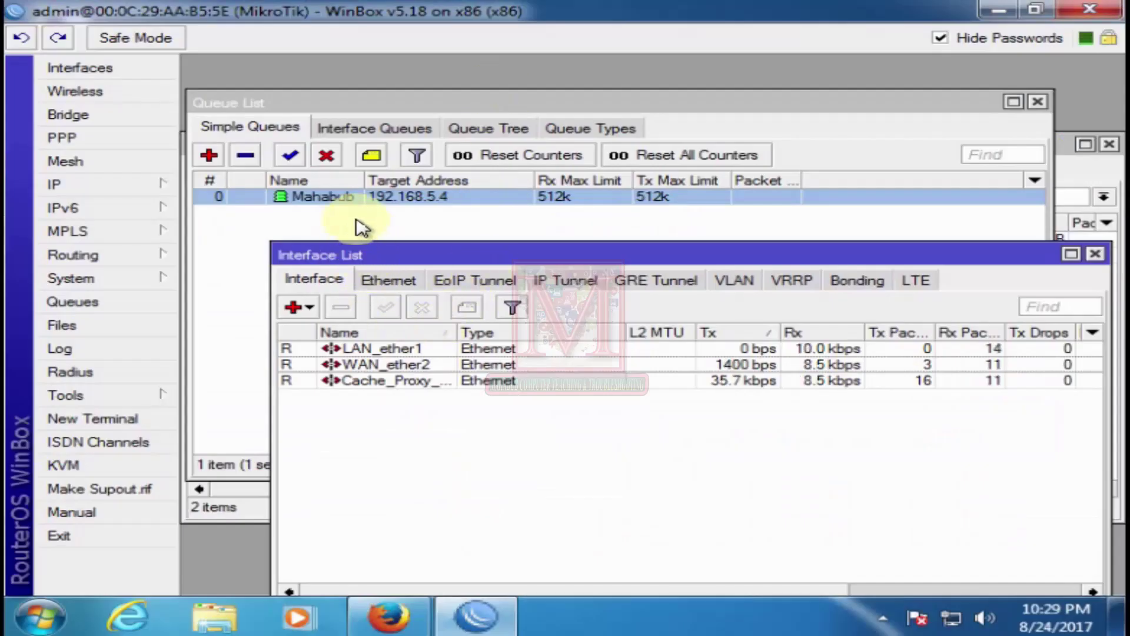
Step: Disable the client's queue in WinBox and check the VLC download progress in the client's Firefox
click(315, 197)
click(330, 156)
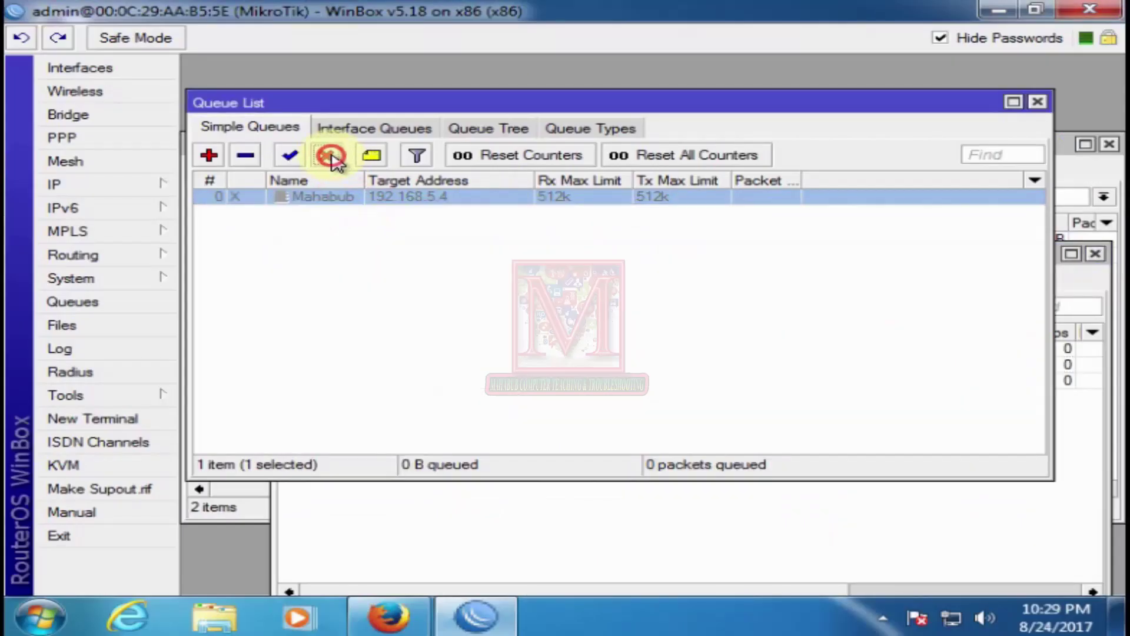
click(488, 304)
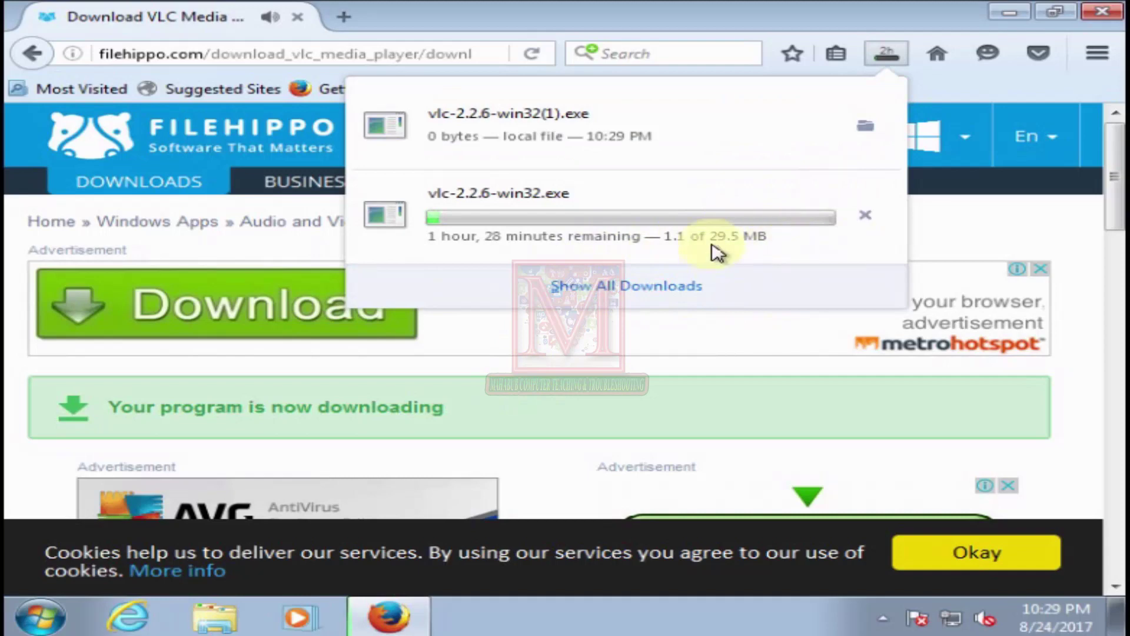
click(1014, 17)
click(1010, 13)
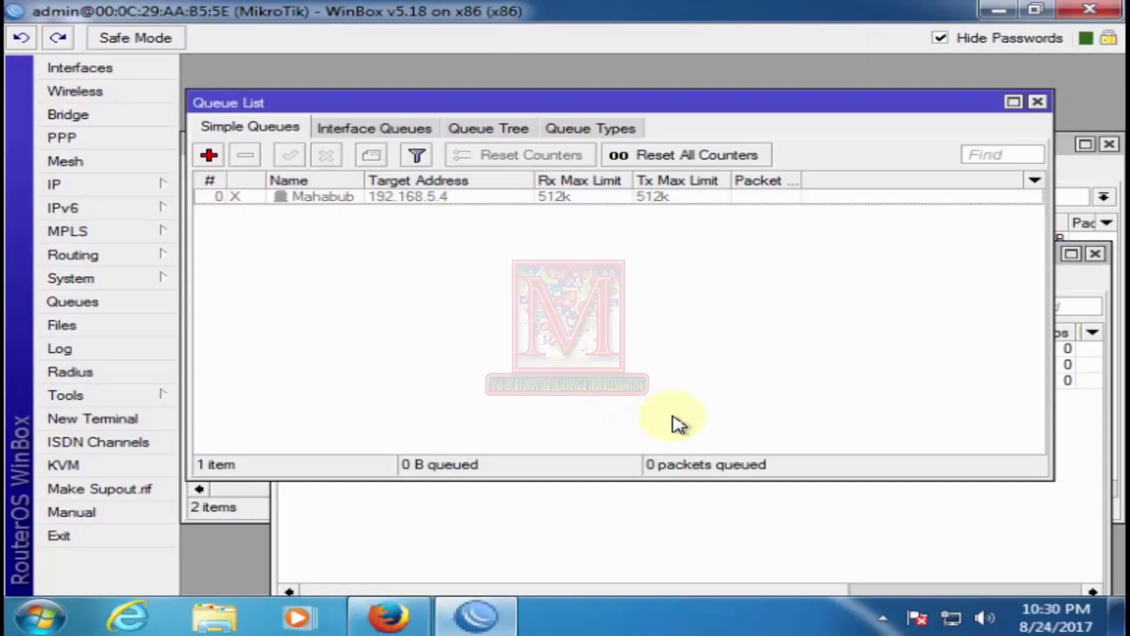
Step: Re-enable the client's simple queue in WinBox
click(339, 198)
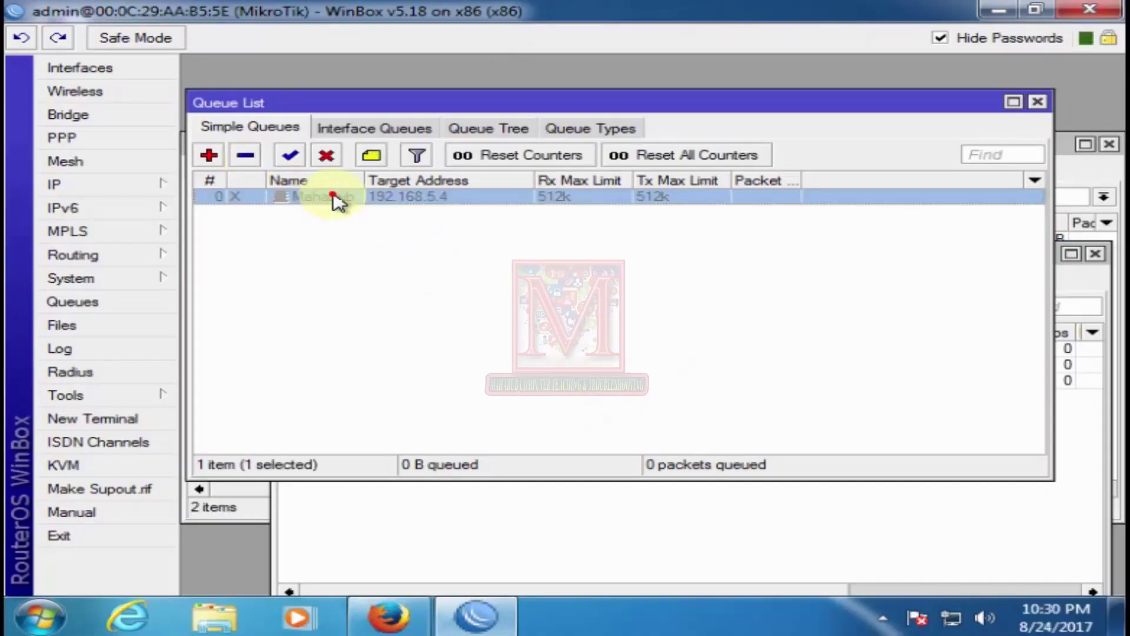
click(291, 156)
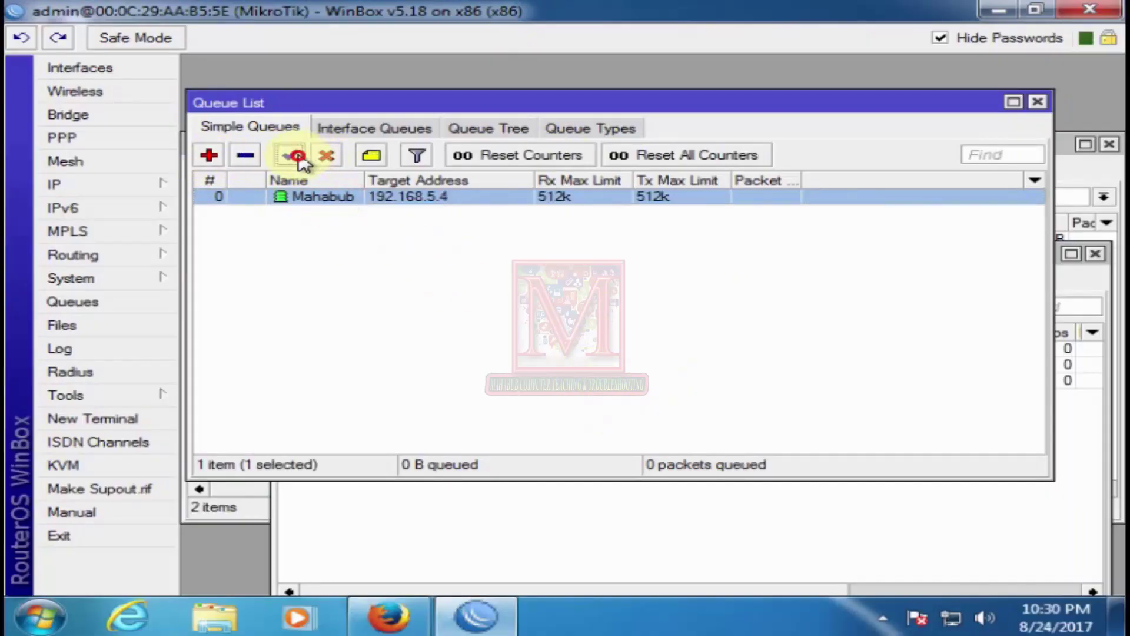
click(789, 315)
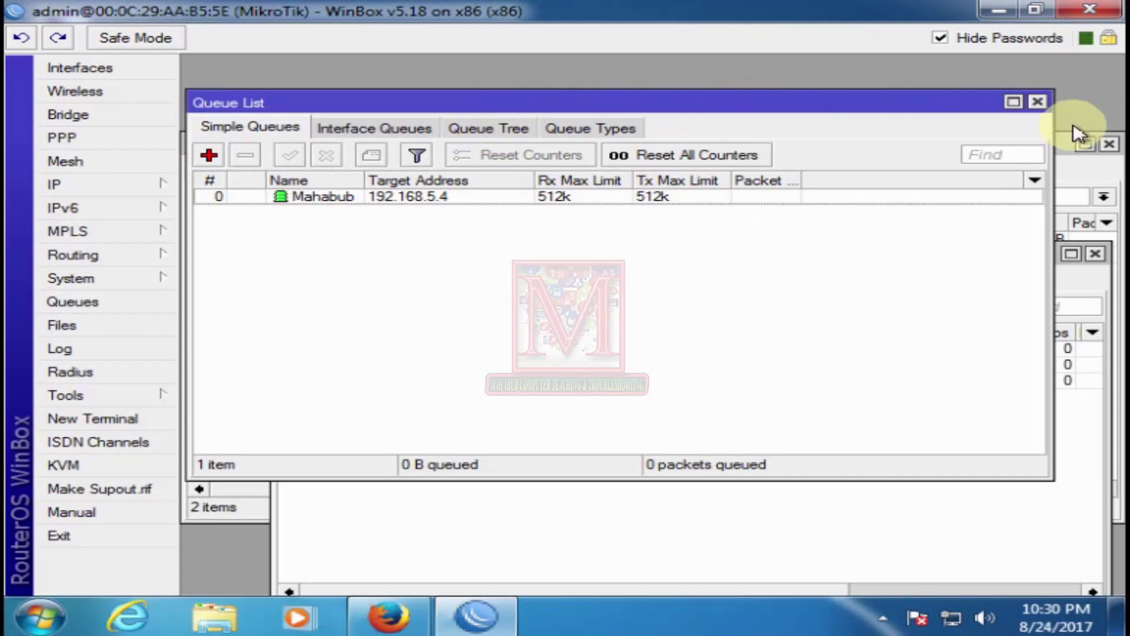
Step: Close the queue list and switch to the Firefox window with the YouTube videos
click(1039, 103)
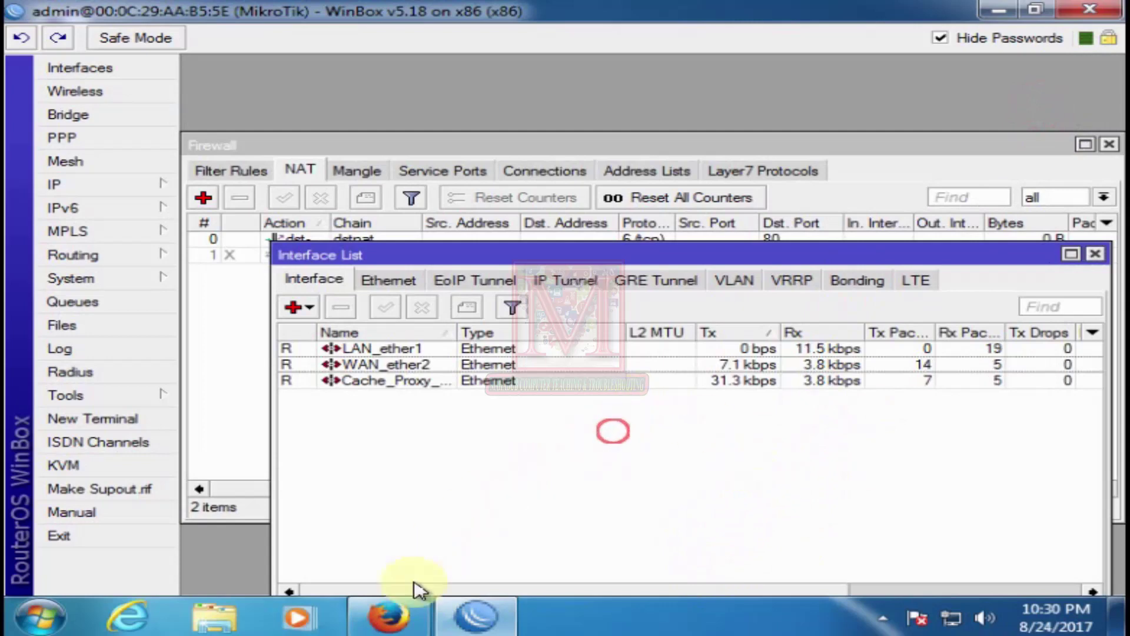
click(386, 618)
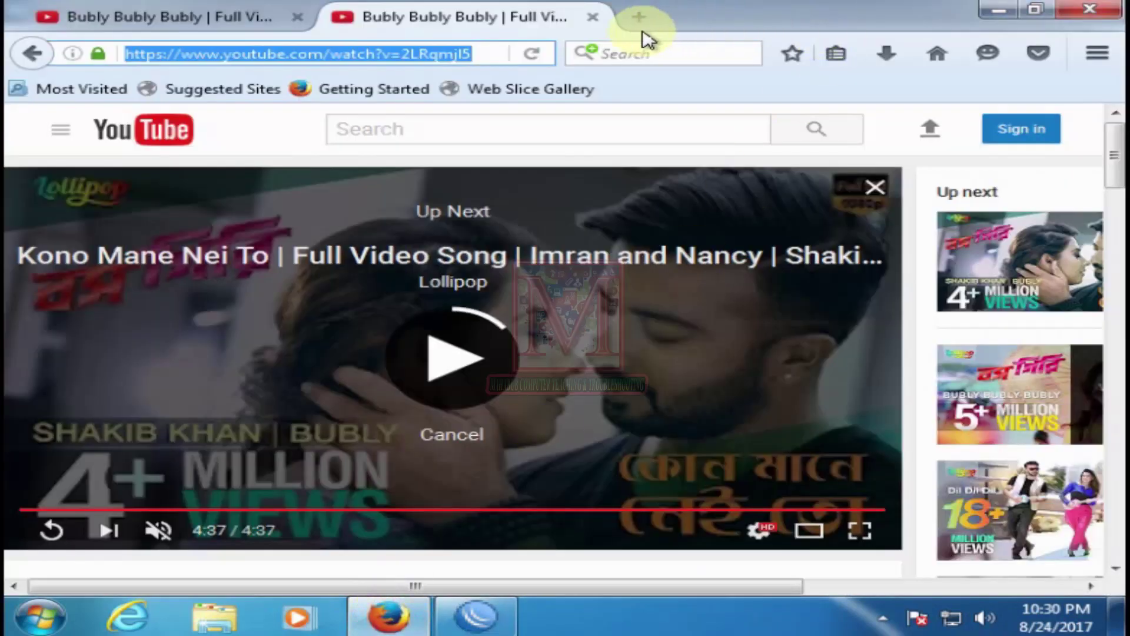
Step: Close the Firefox window together with both YouTube tabs and return to the WinBox window
click(1095, 13)
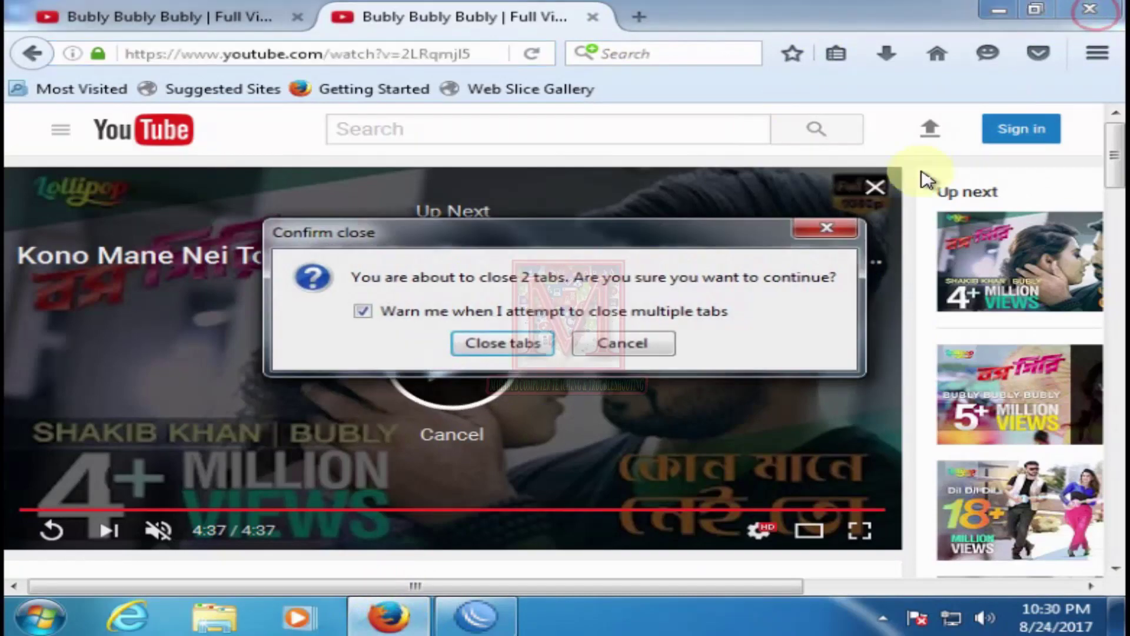
click(499, 346)
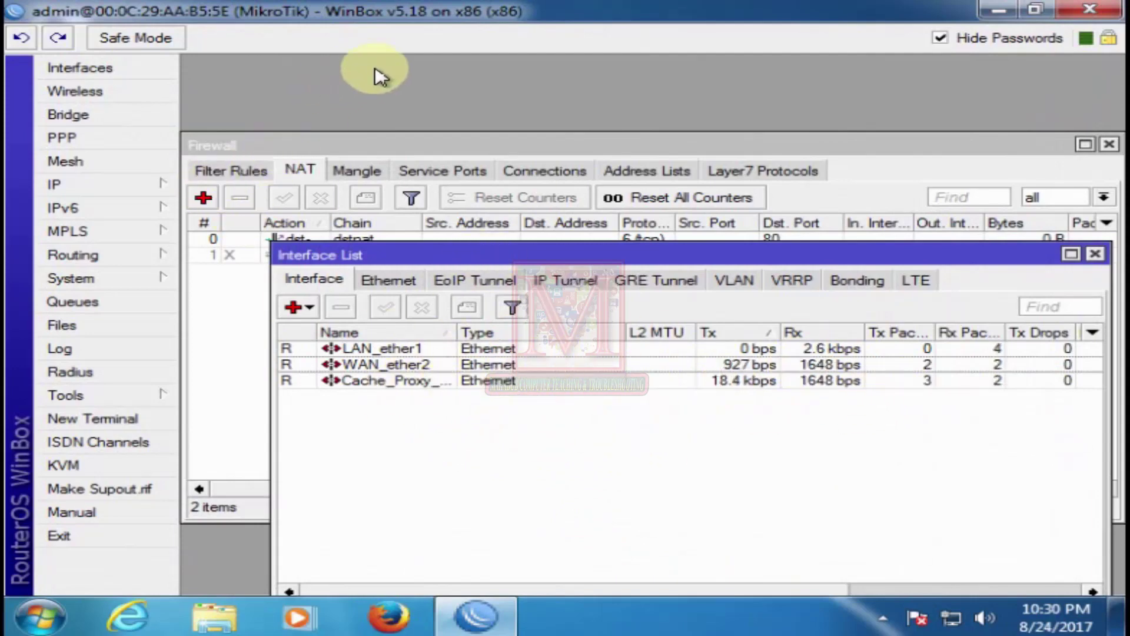
click(1002, 11)
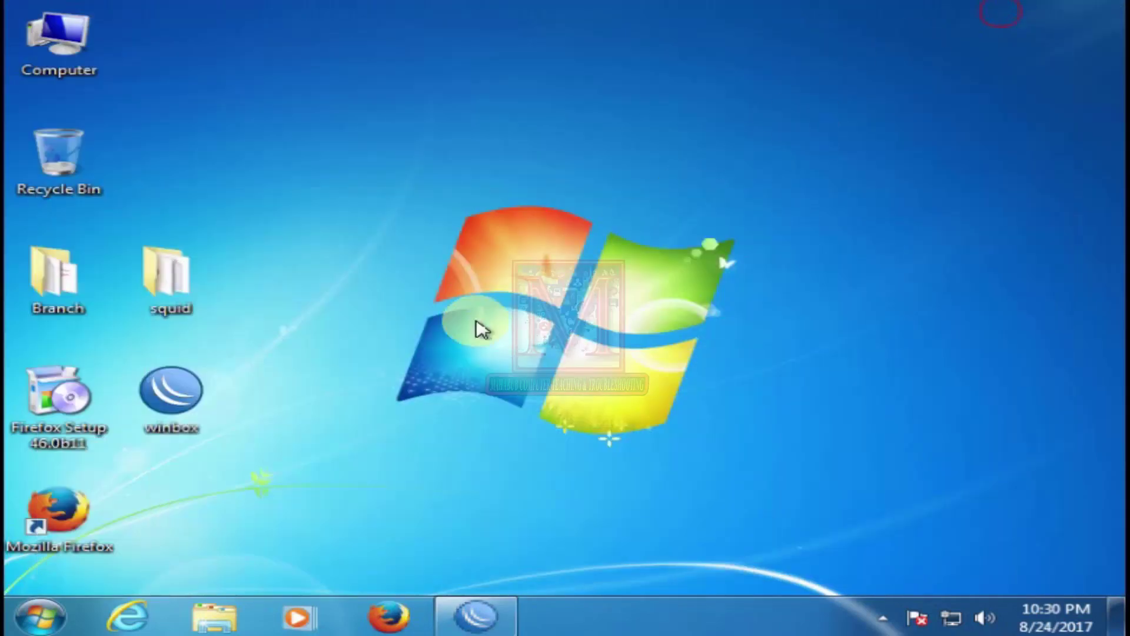
click(463, 612)
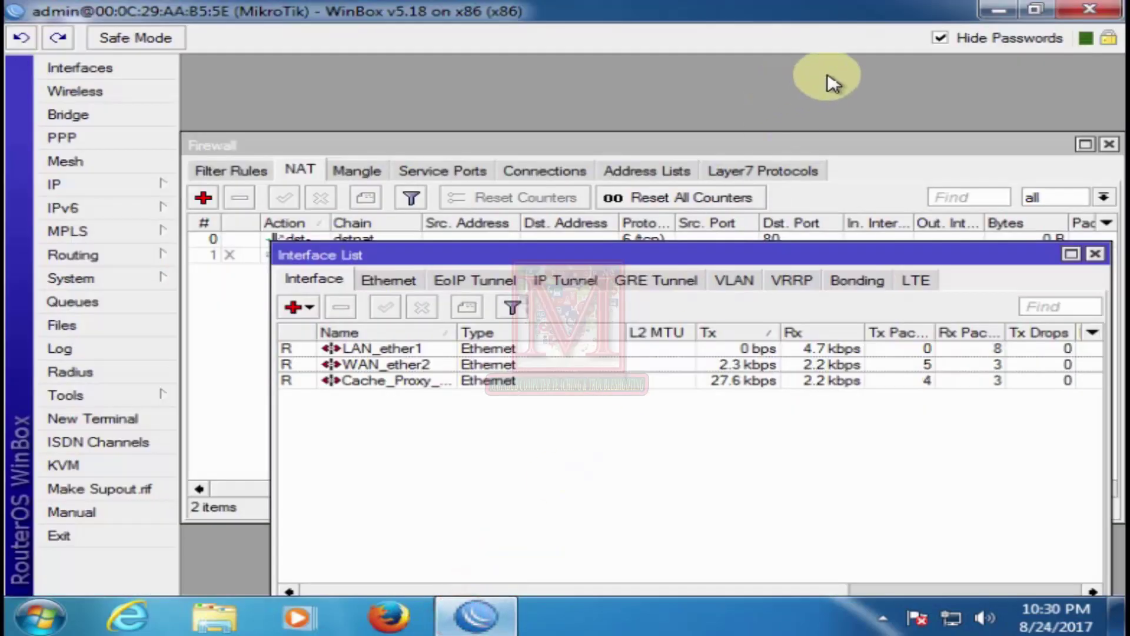
Step: Move the interface list clear of the NAT rules, open the queue list and select the client's simple queue
drag(592, 254, 498, 309)
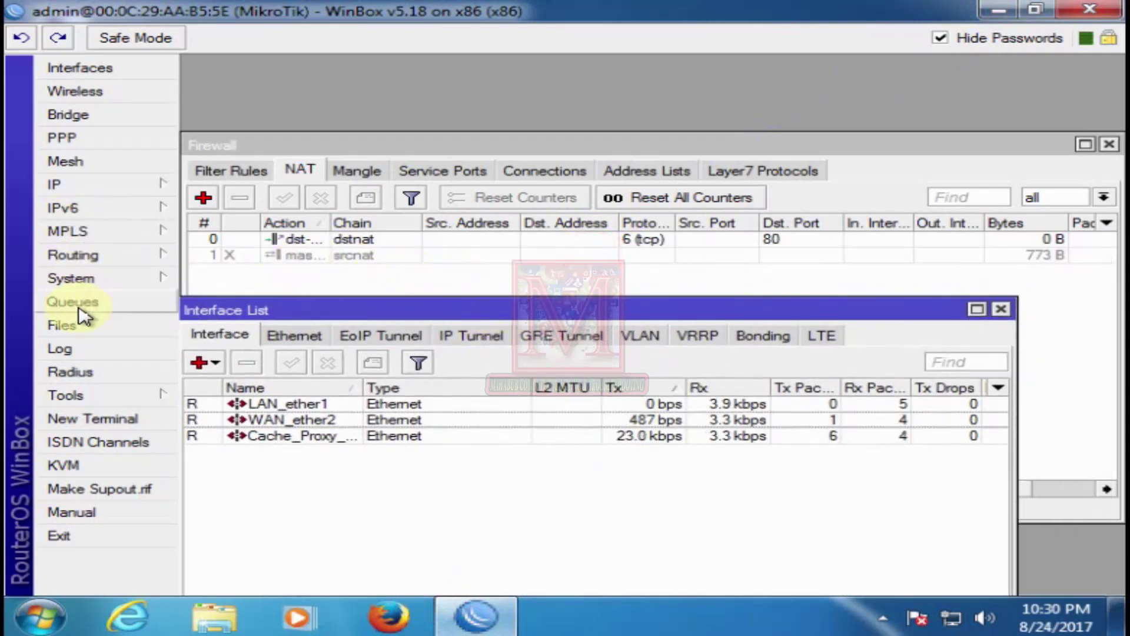
click(77, 302)
click(350, 197)
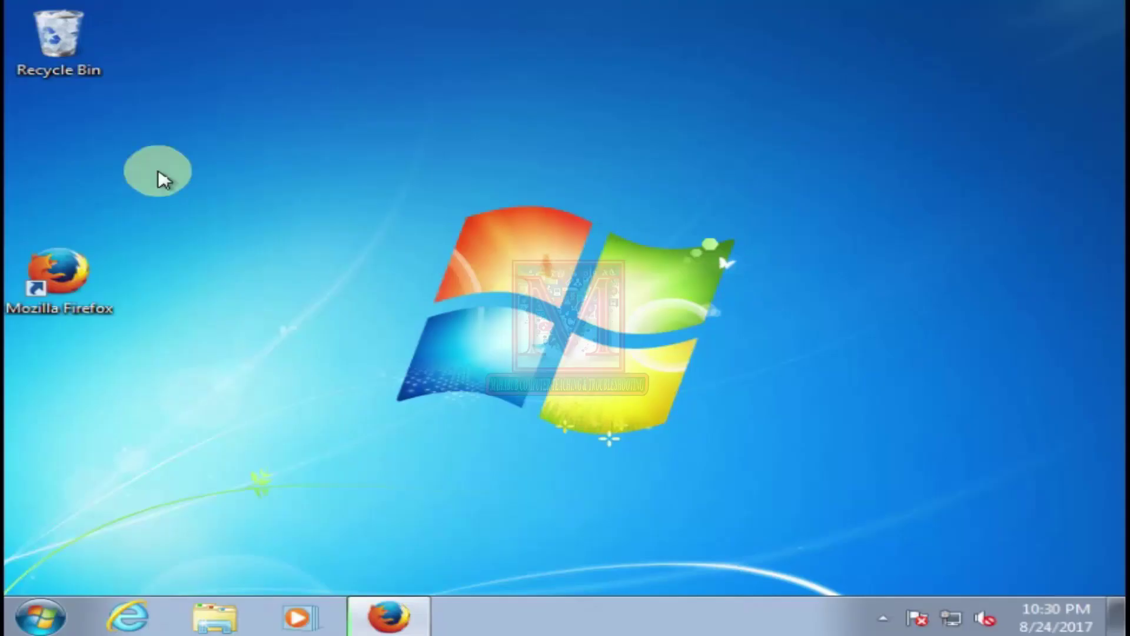
Step: Switch to the client's Firefox, load youtube.com and look through the home page to test browsing
click(406, 619)
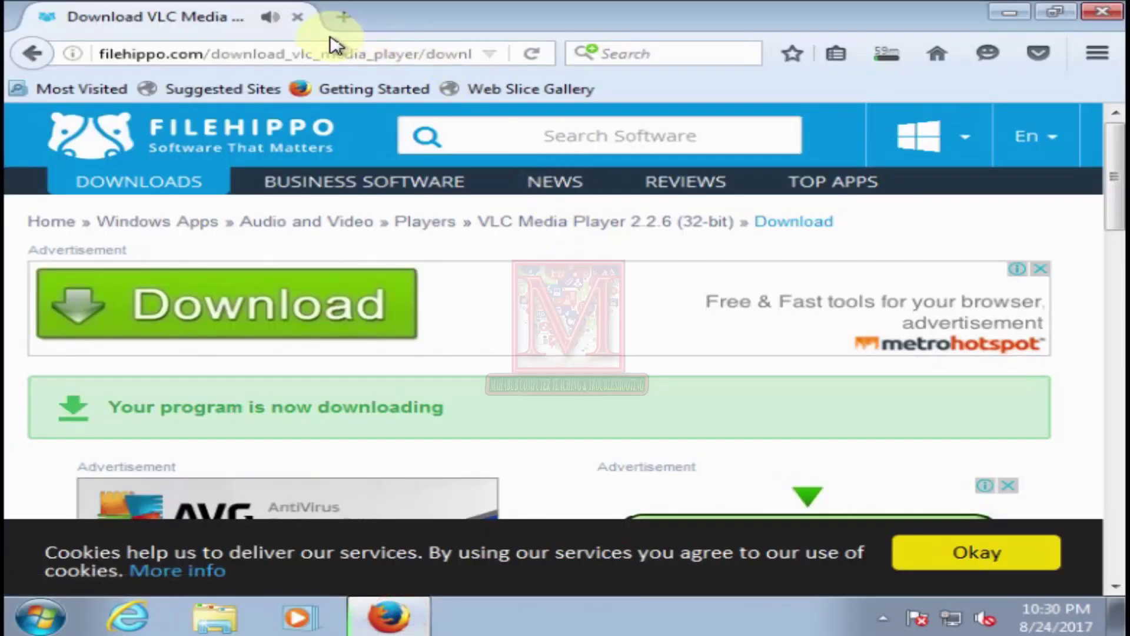
click(326, 57)
text(y)
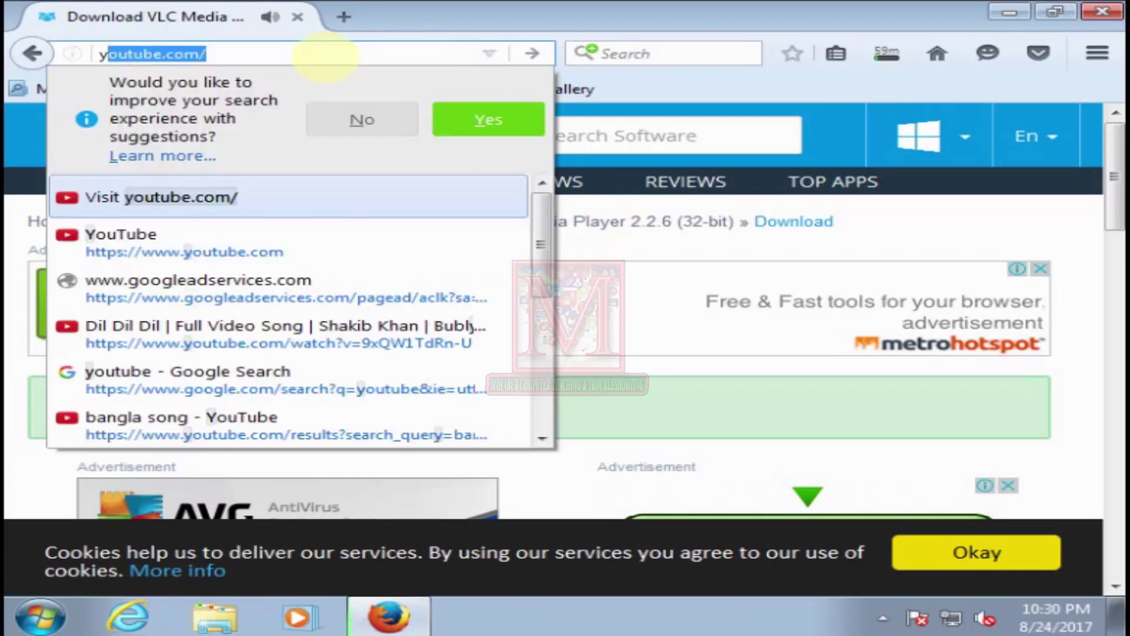
key(Return)
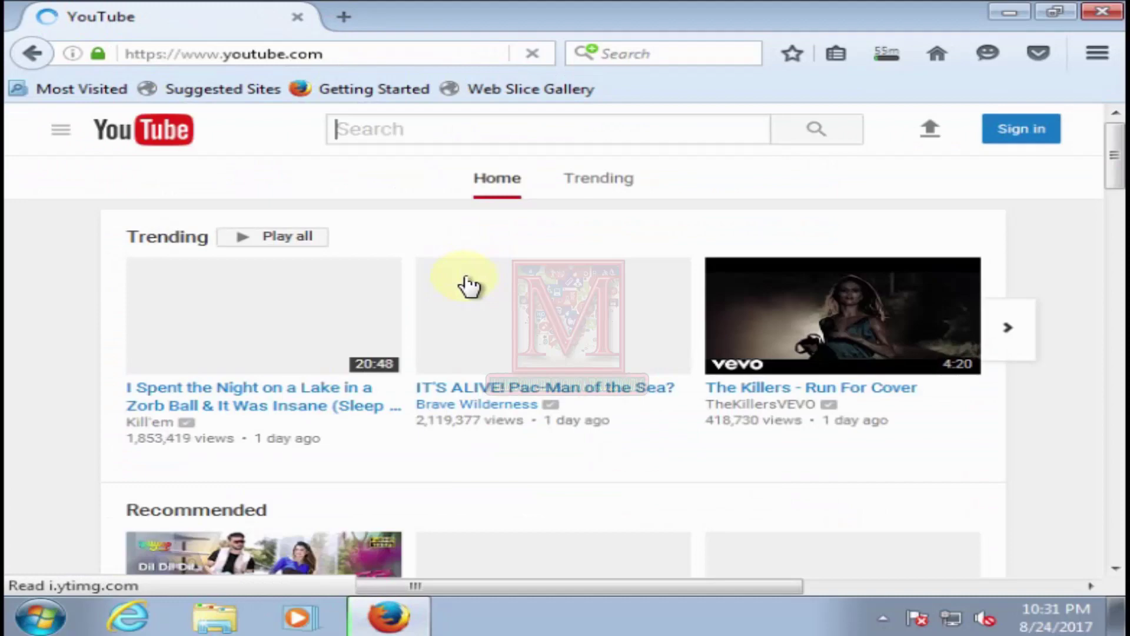
scroll(507, 396, down, 8)
scroll(508, 395, down, 5)
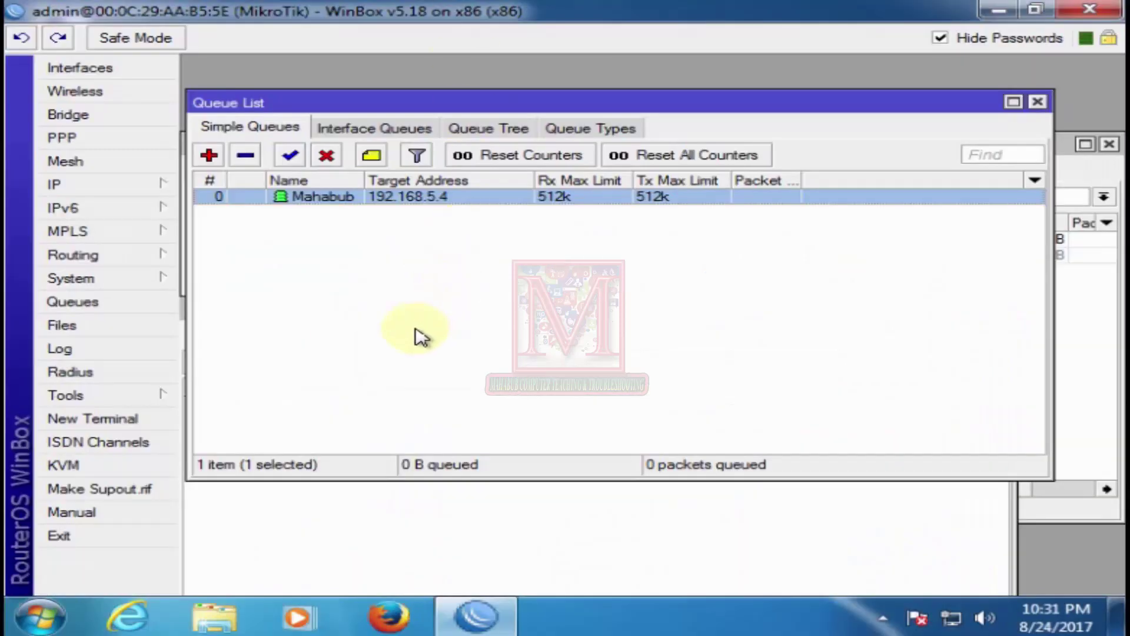
Step: In WinBox, leave the queue list and start a new firewall mangle rule with the chain postrouting
click(413, 328)
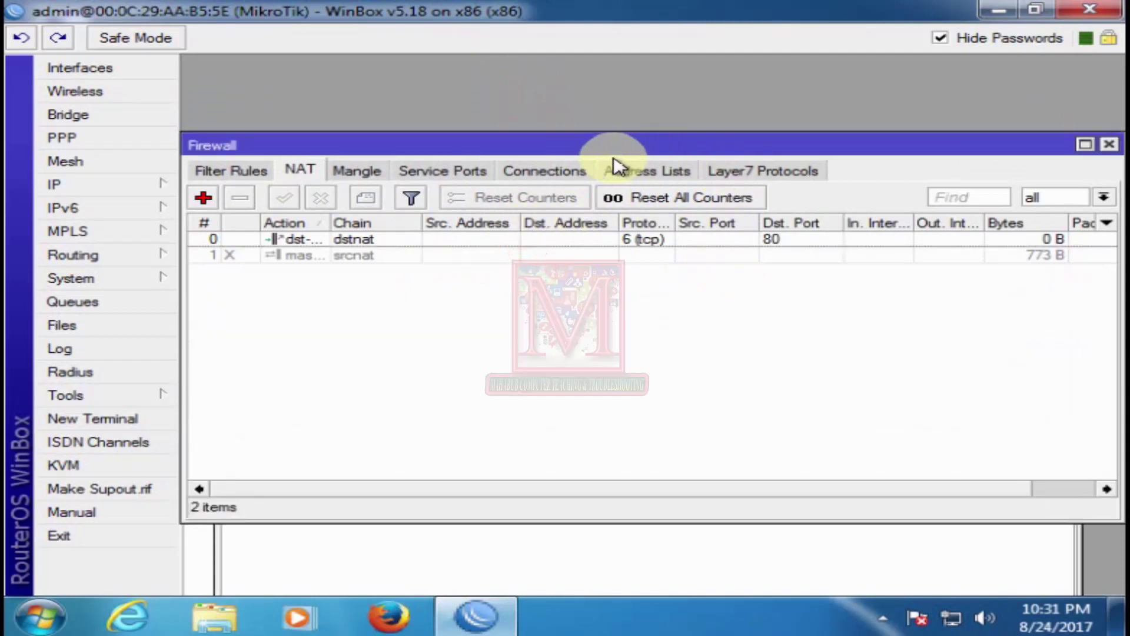
click(358, 172)
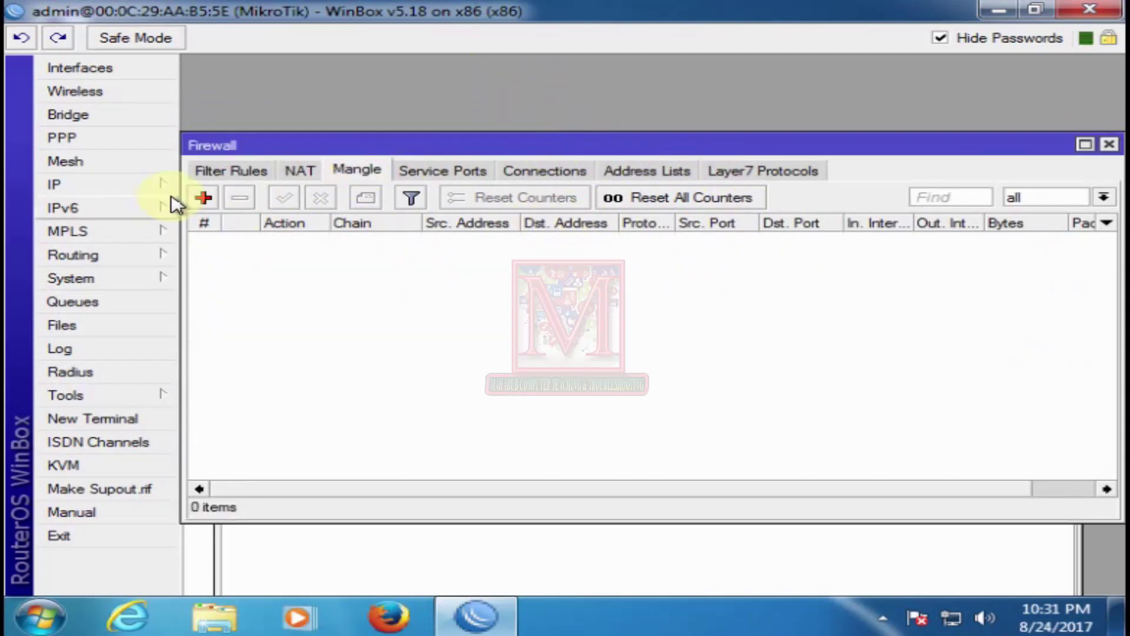
click(203, 198)
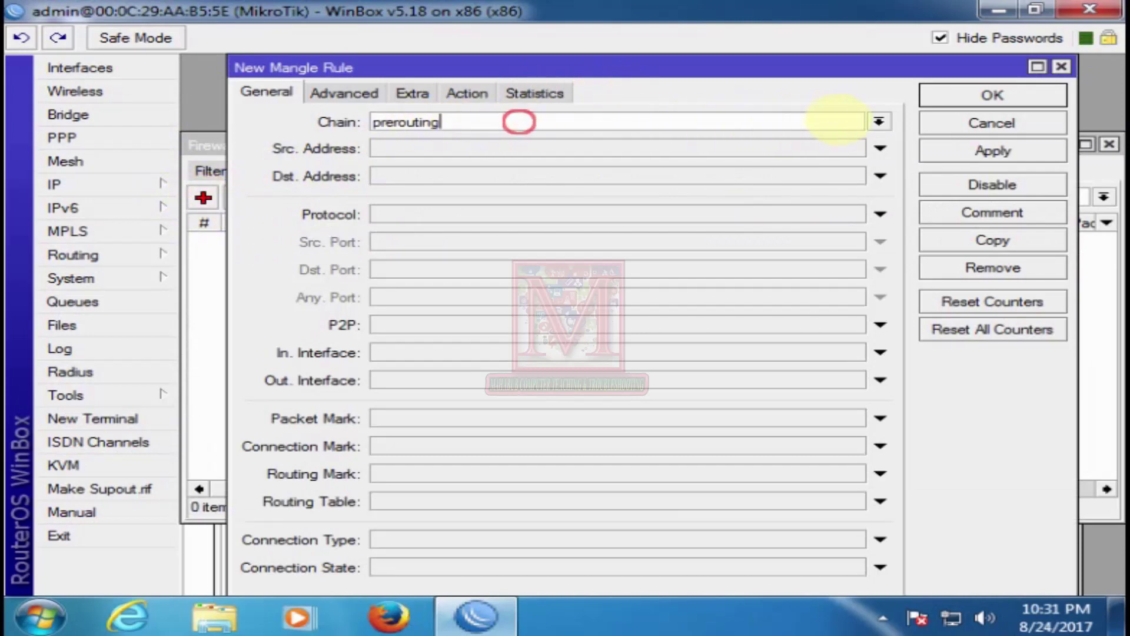
click(884, 126)
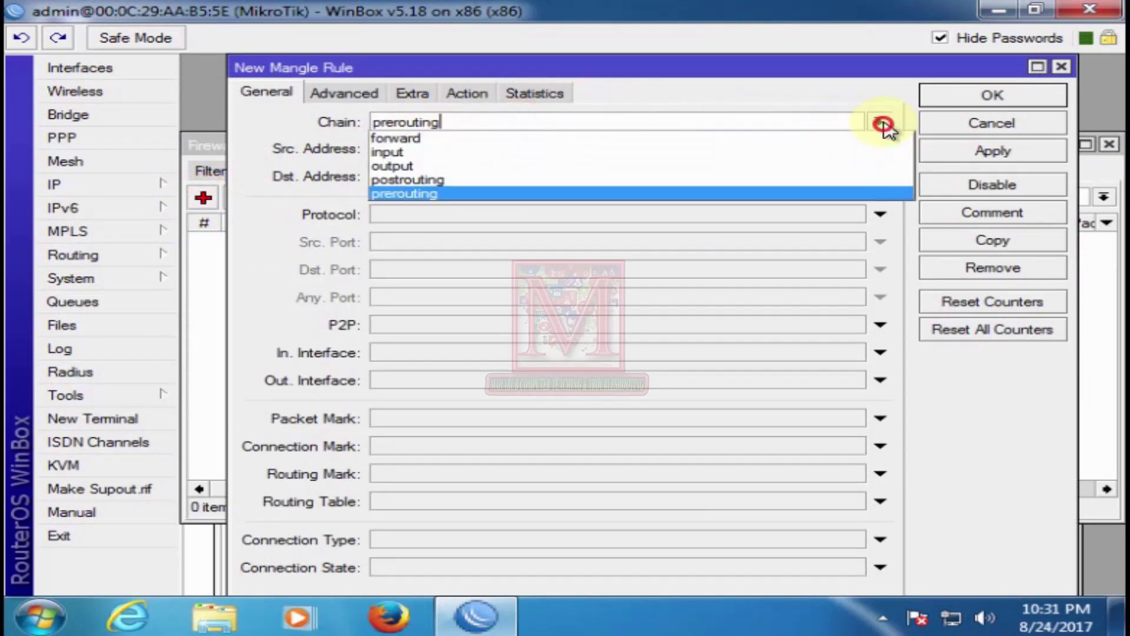
click(414, 180)
drag(528, 64, 520, 63)
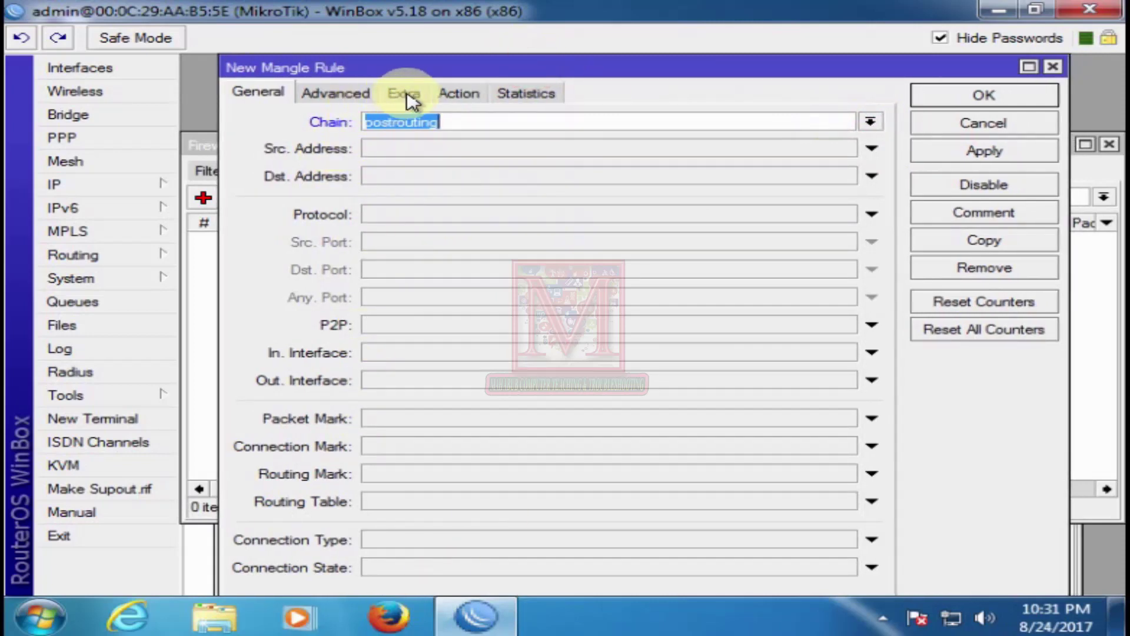
Step: Set the mangle rule to mark connection with the new connection mark Proxy_Mark_conn, passthrough off, and save it
click(331, 94)
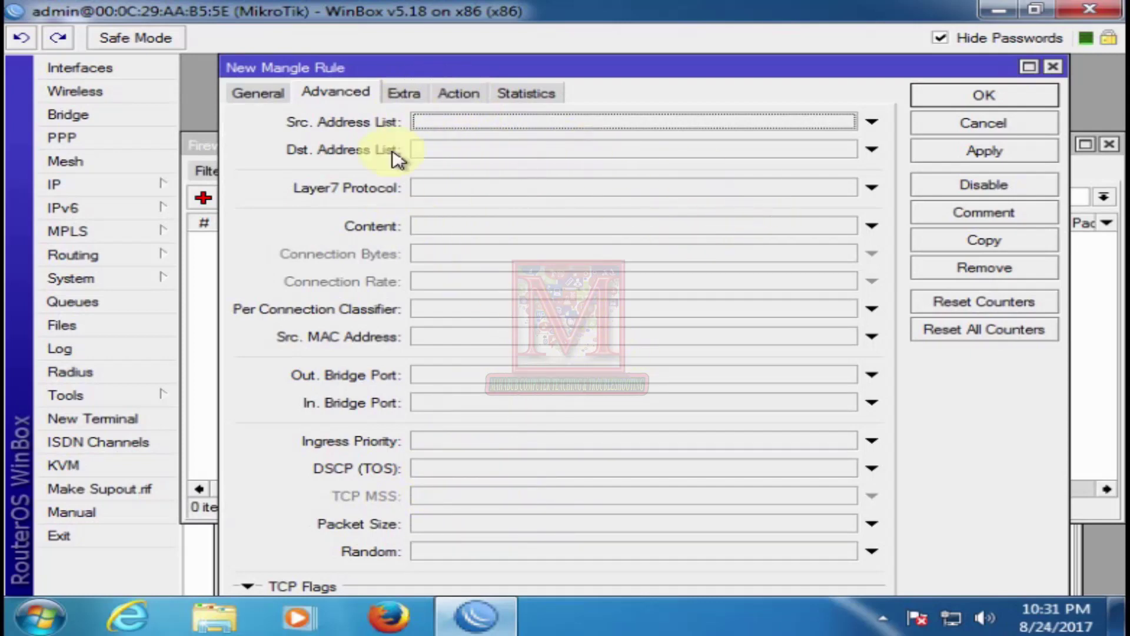
click(459, 92)
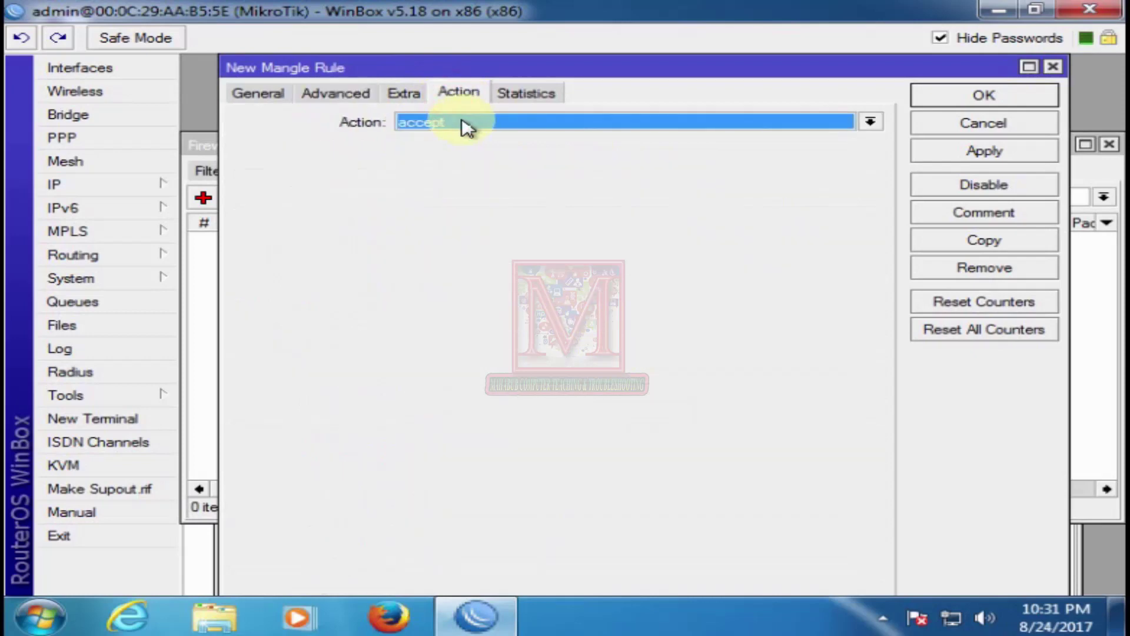
click(462, 122)
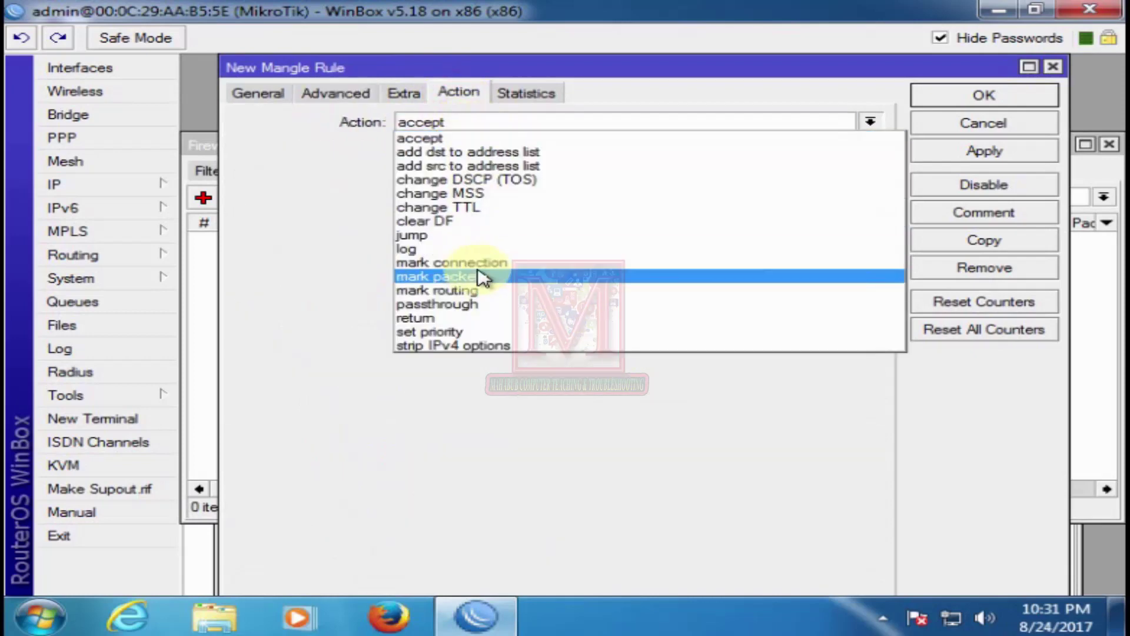
click(458, 264)
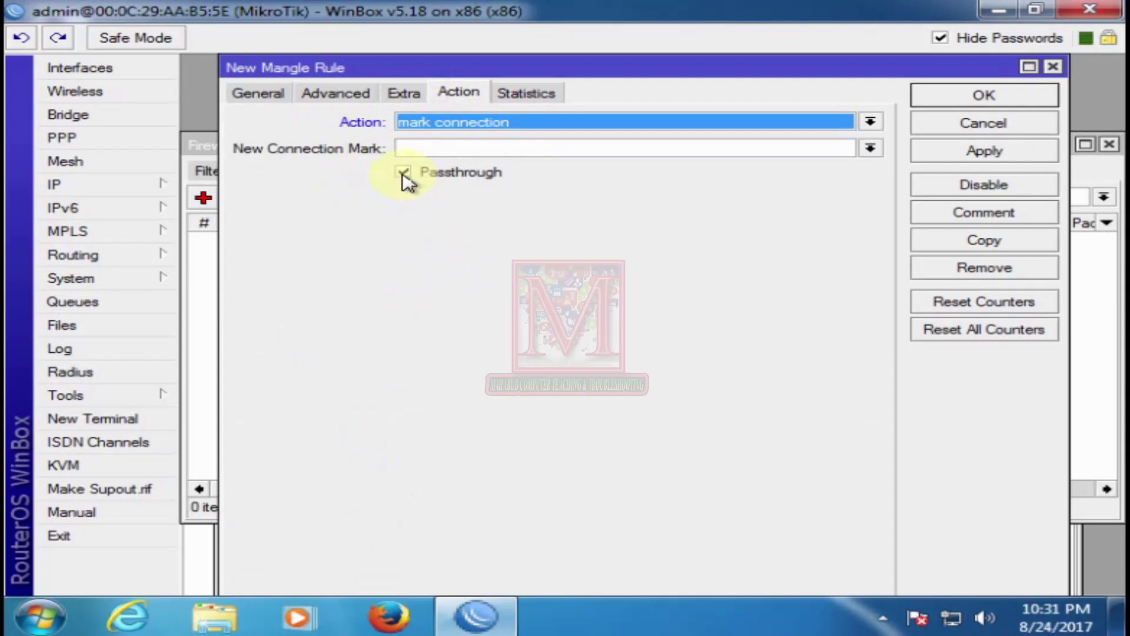
click(404, 175)
click(422, 146)
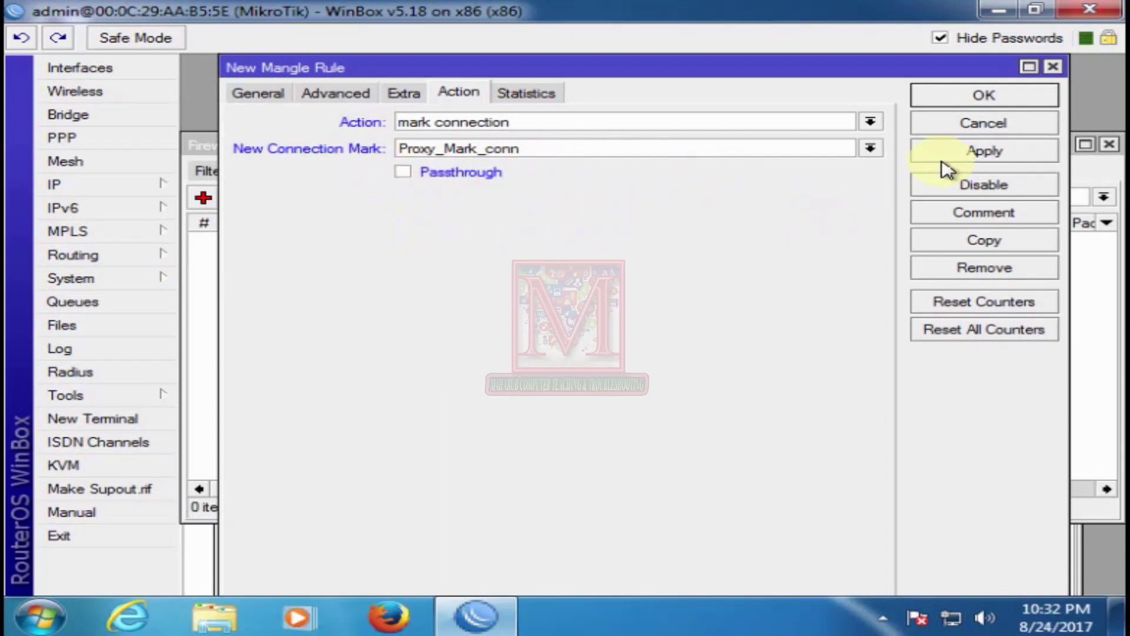
click(971, 157)
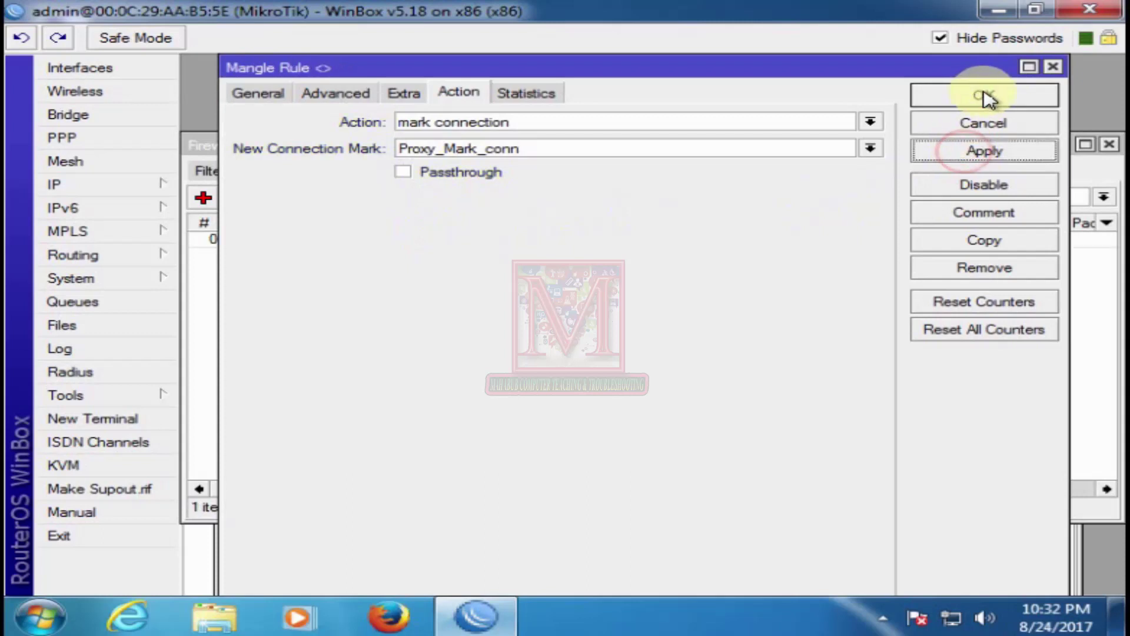
click(982, 93)
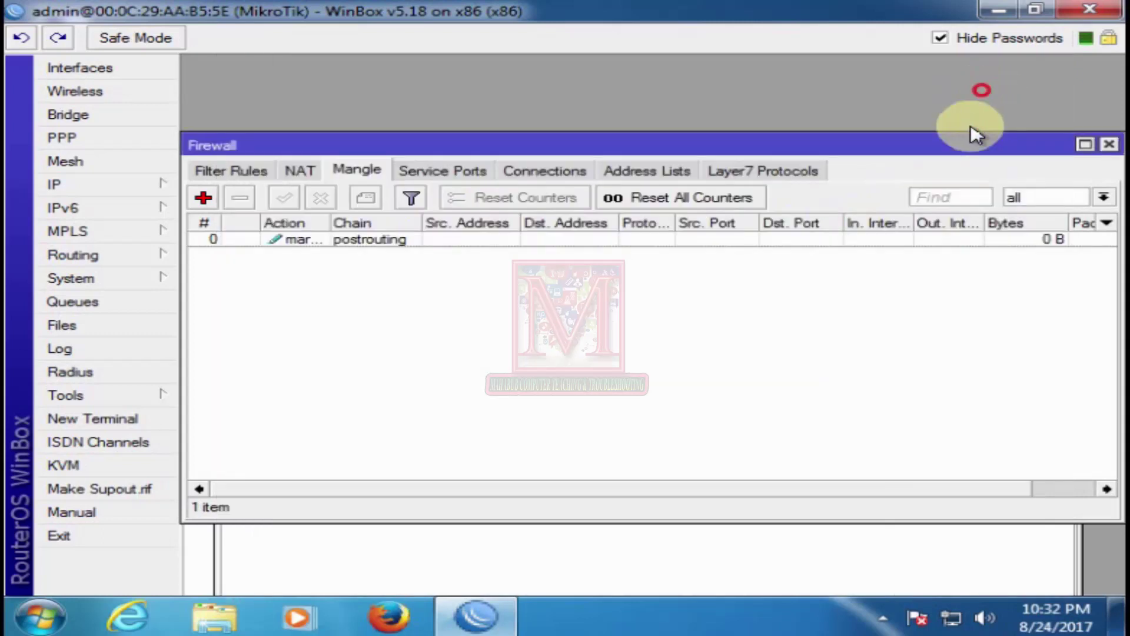
click(360, 243)
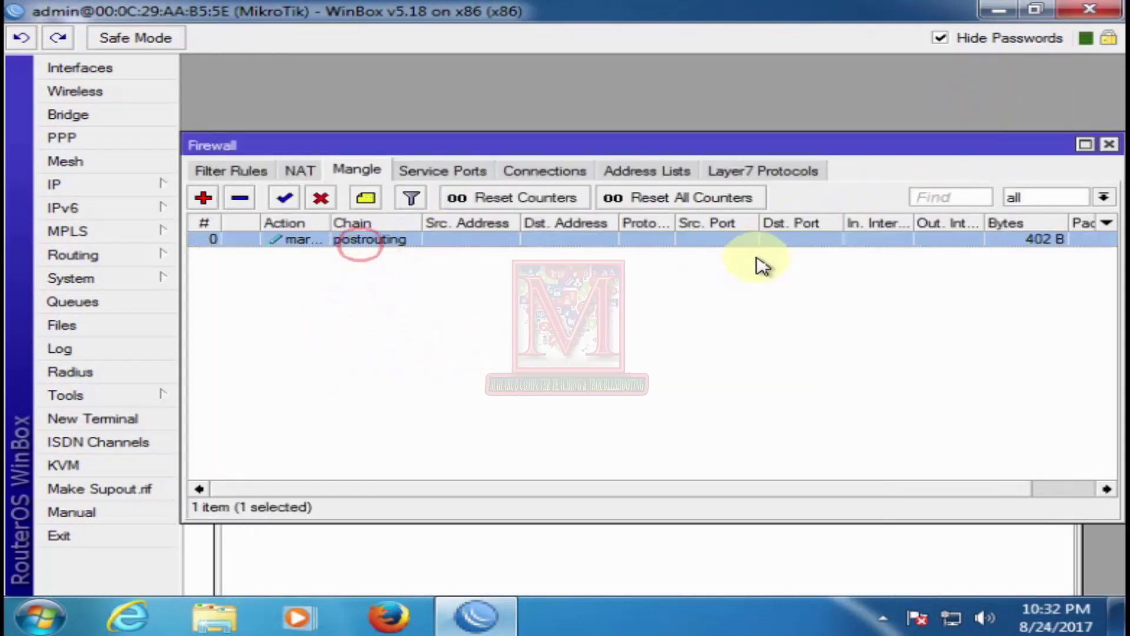
click(203, 200)
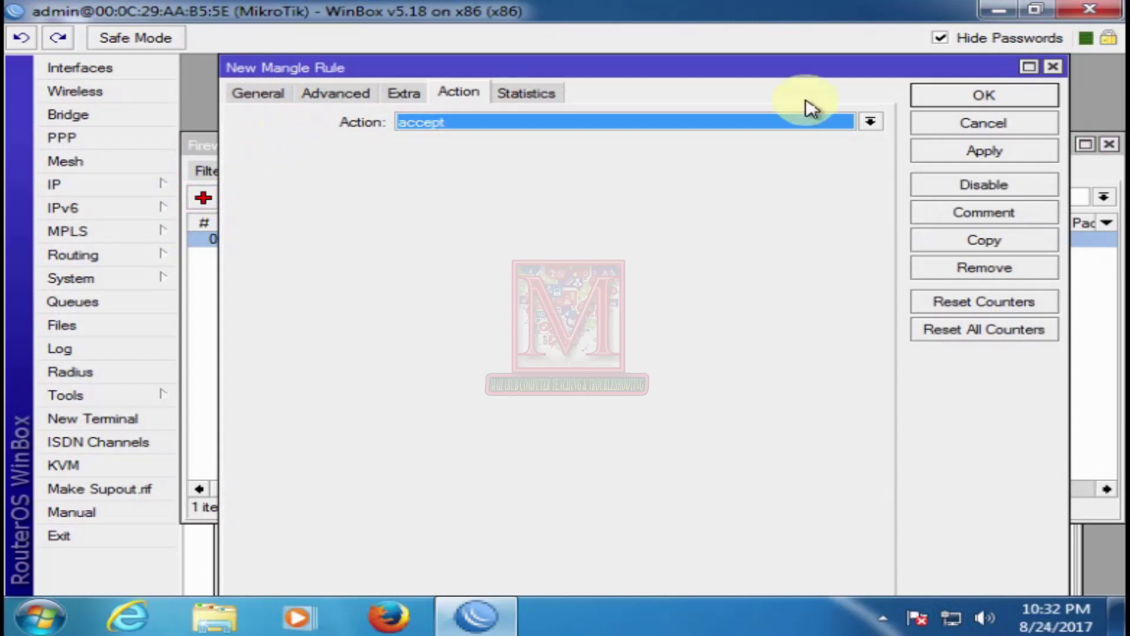
click(978, 125)
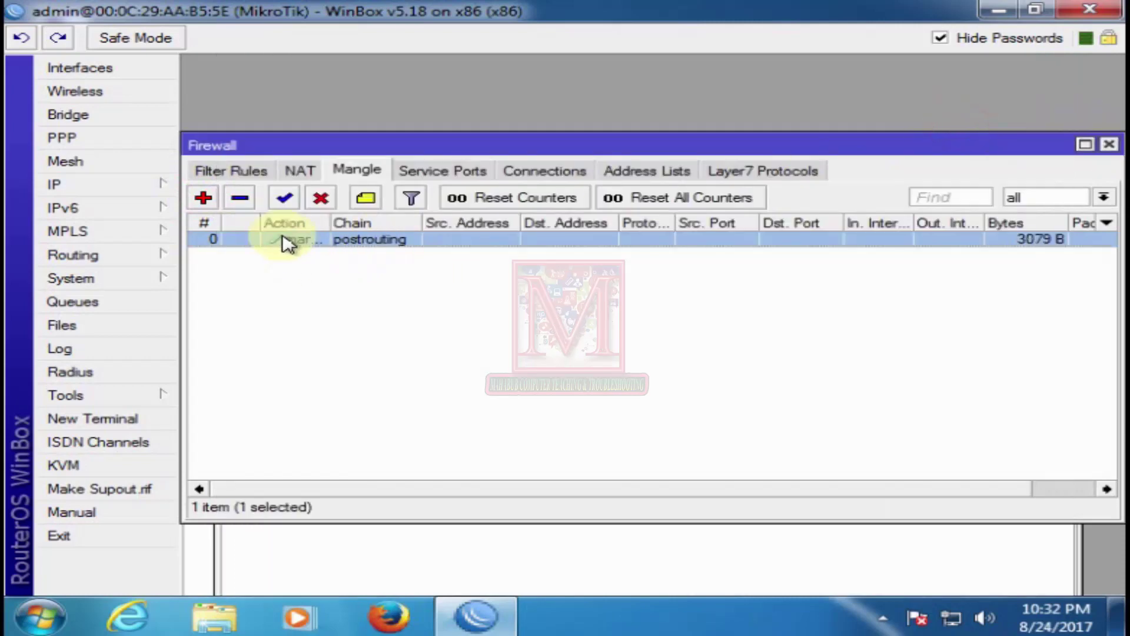
Step: Start a second firewall mangle rule and set its chain to postrouting
click(203, 199)
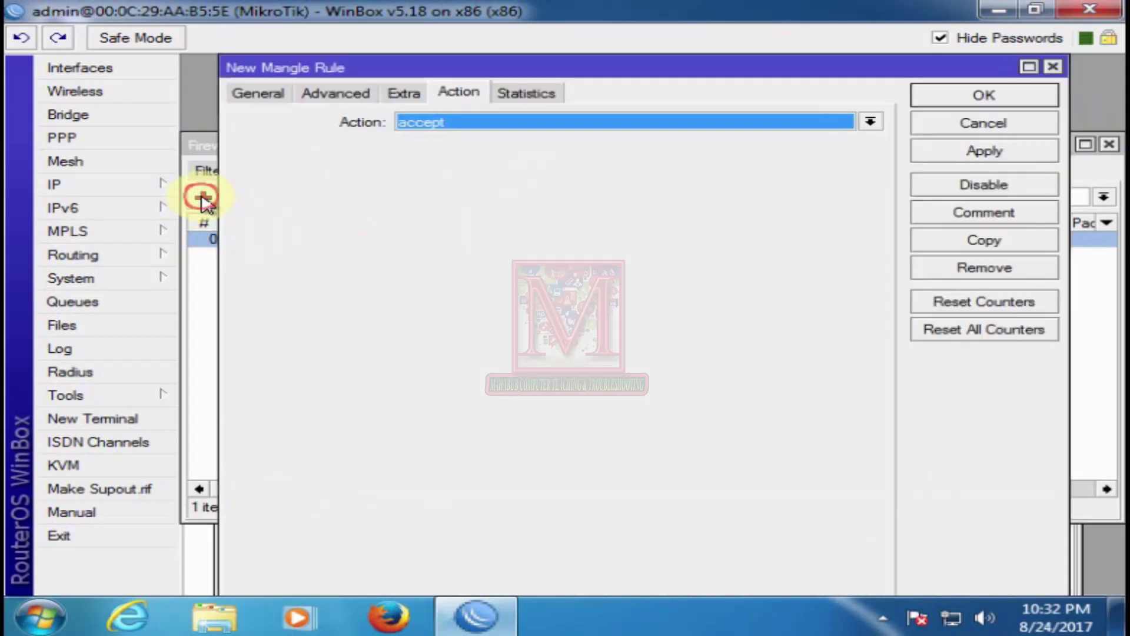
click(261, 93)
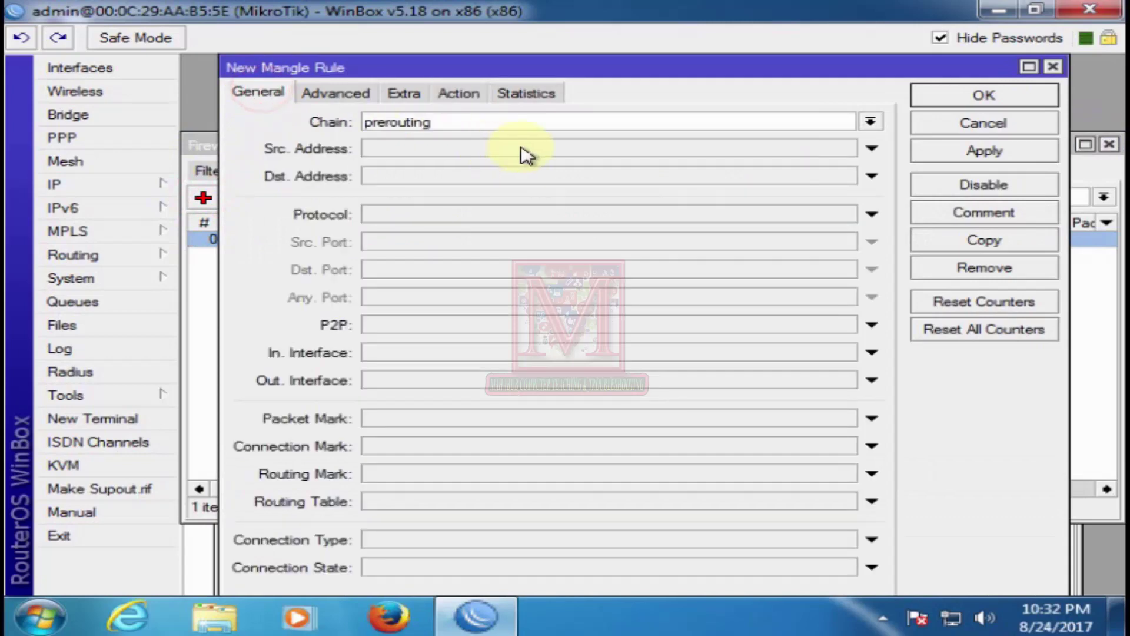
click(871, 122)
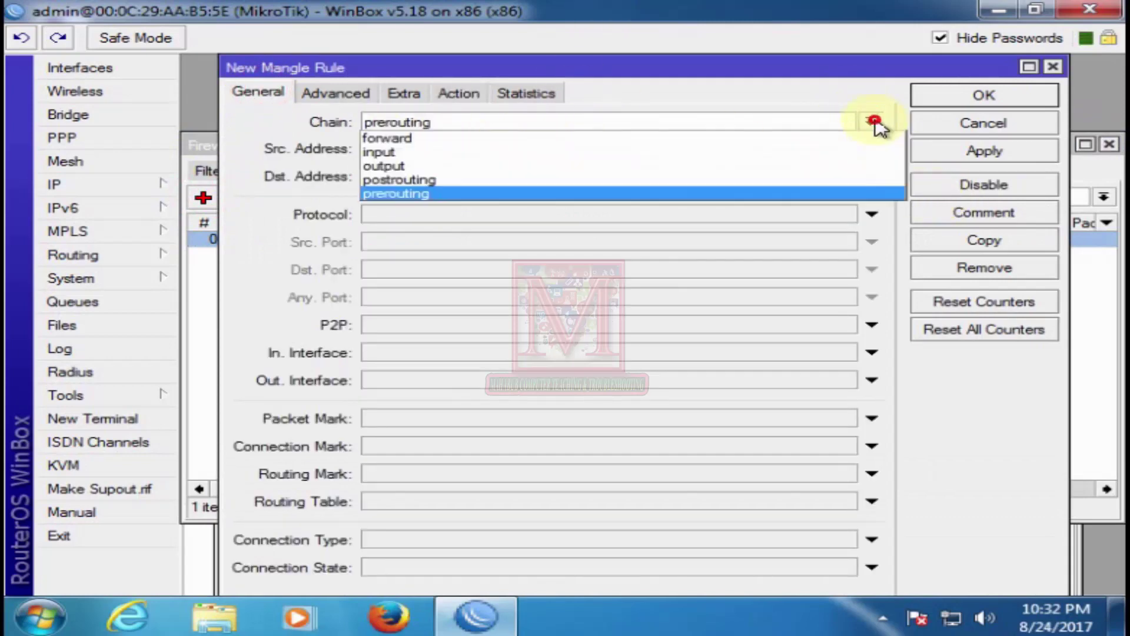
click(411, 181)
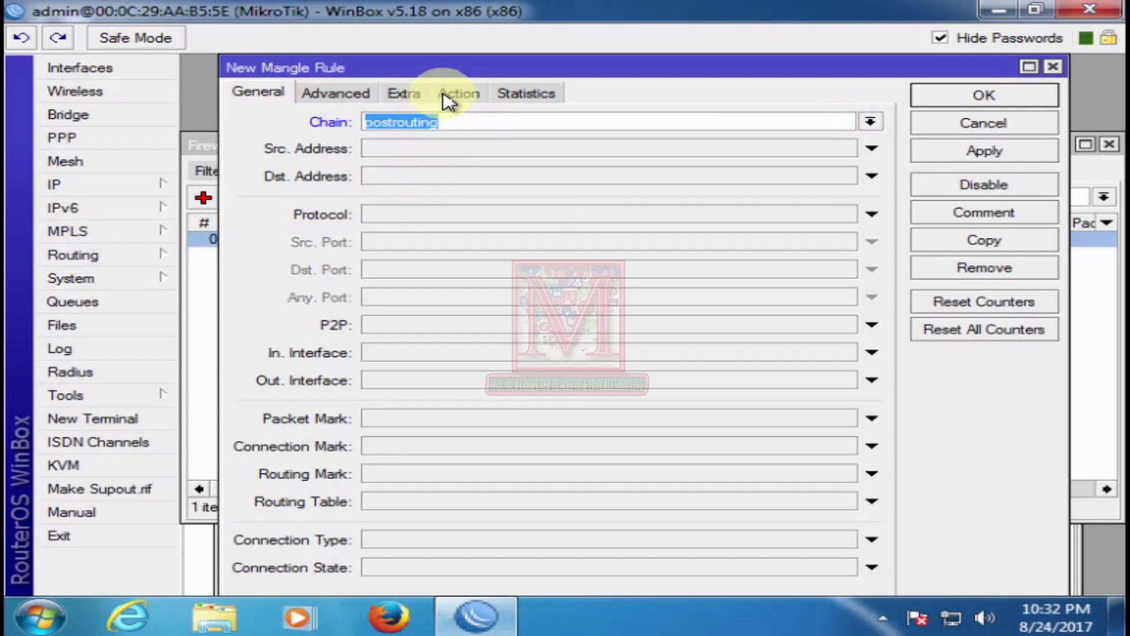
Step: Leave the new mangle rule's connection type unset and set its connection mark to Proxy_Mark_conn
click(387, 542)
click(845, 538)
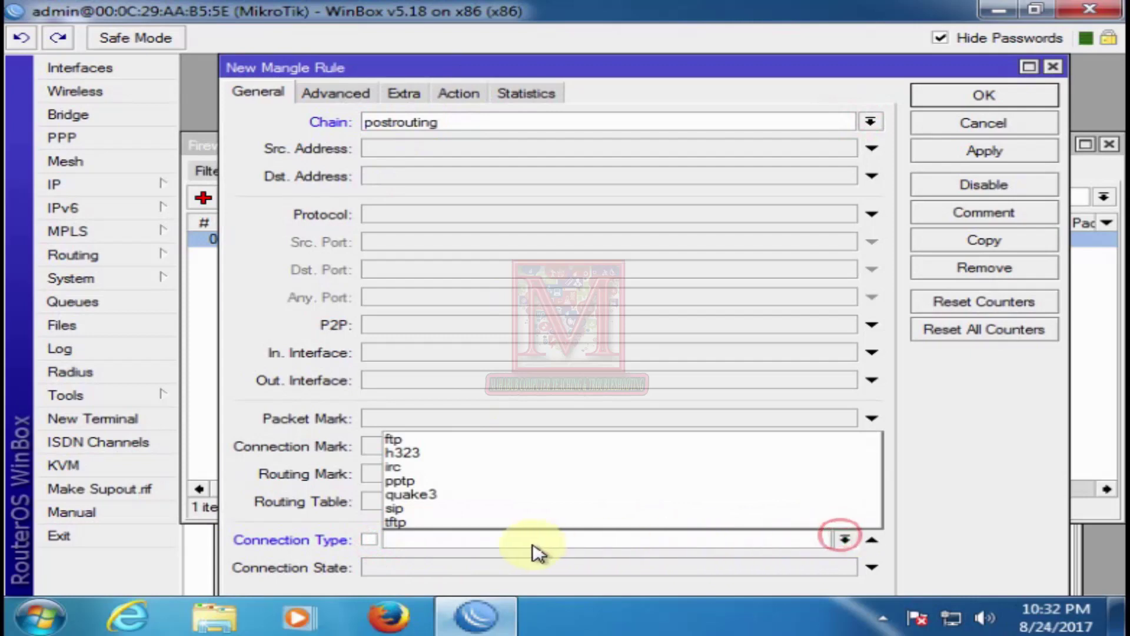
click(965, 501)
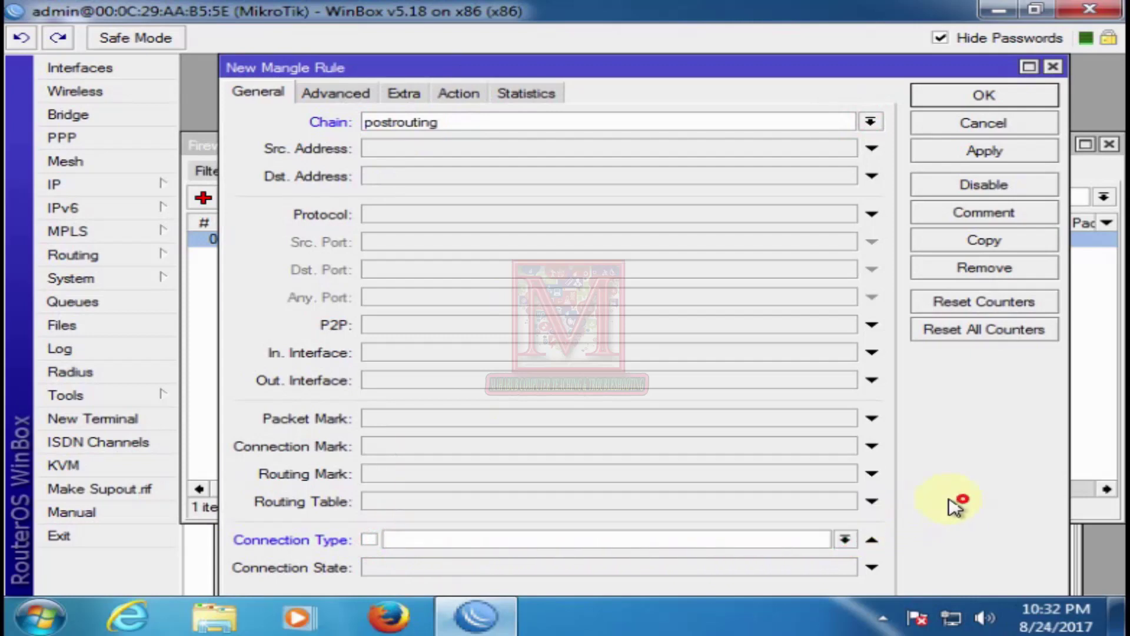
click(406, 445)
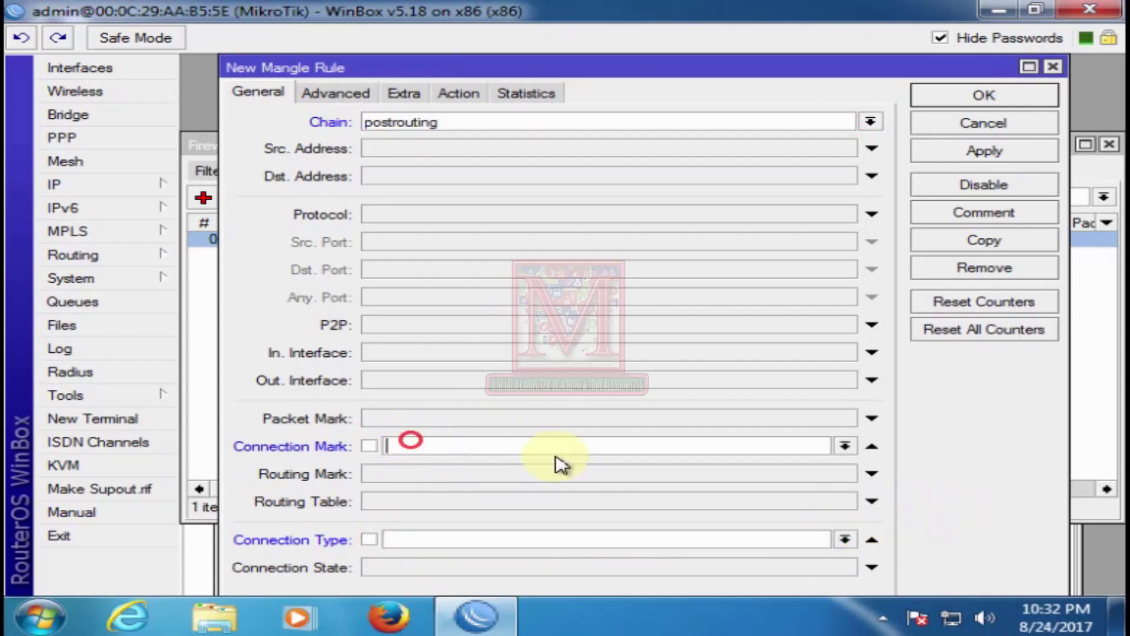
click(872, 540)
click(845, 445)
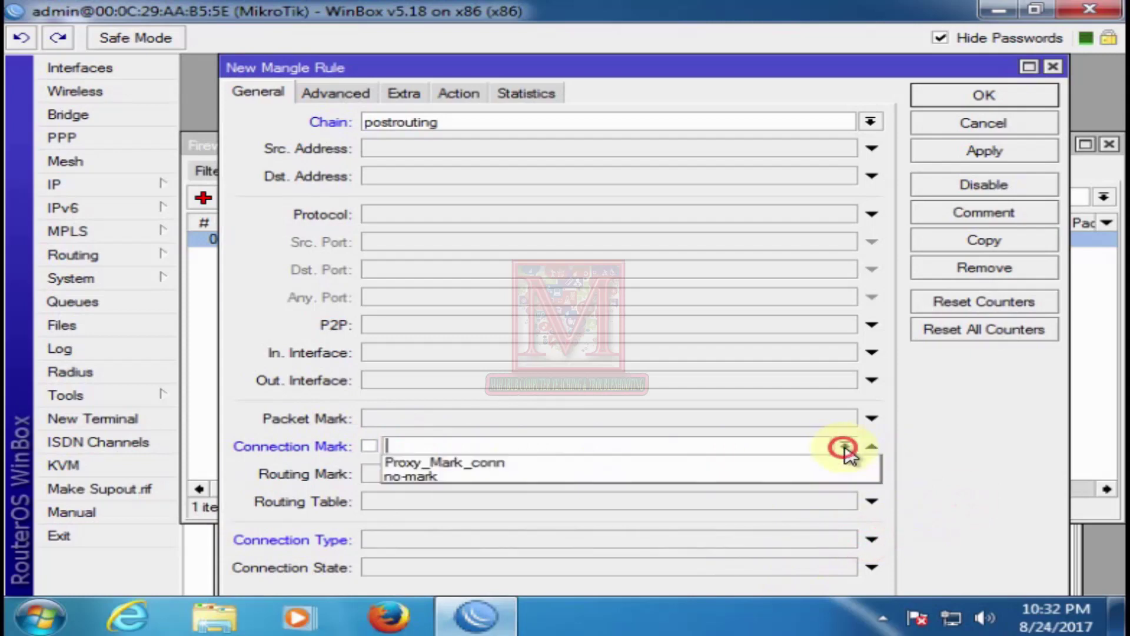
click(470, 463)
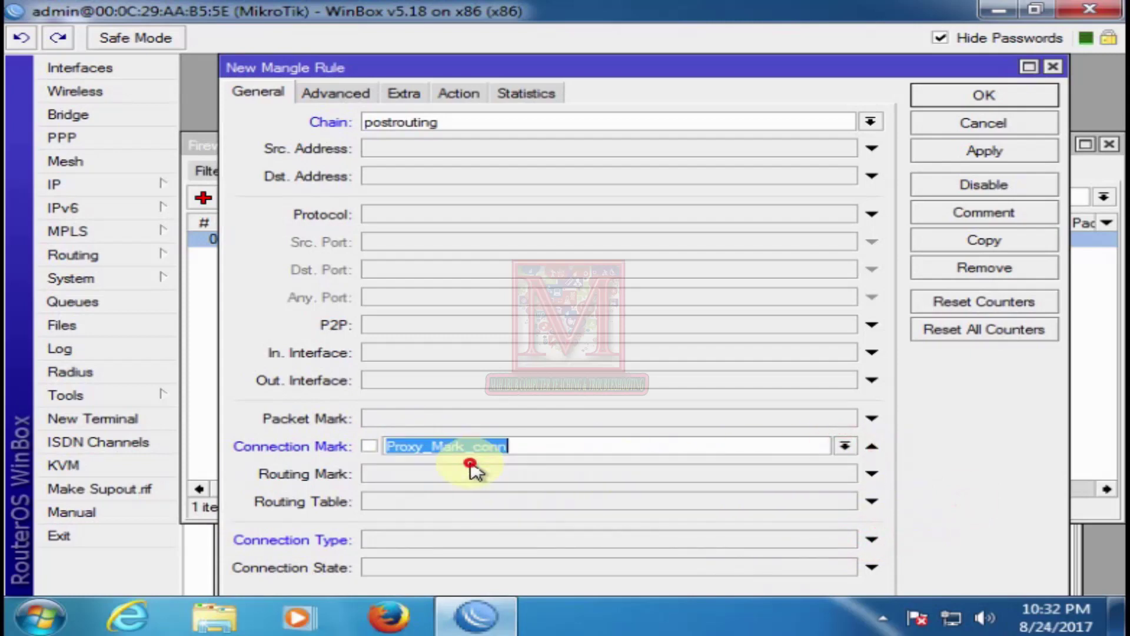
Step: Set the second mangle rule to mark packet with the new packet mark Proxy_mark_paket, passthrough off, and save it
click(457, 94)
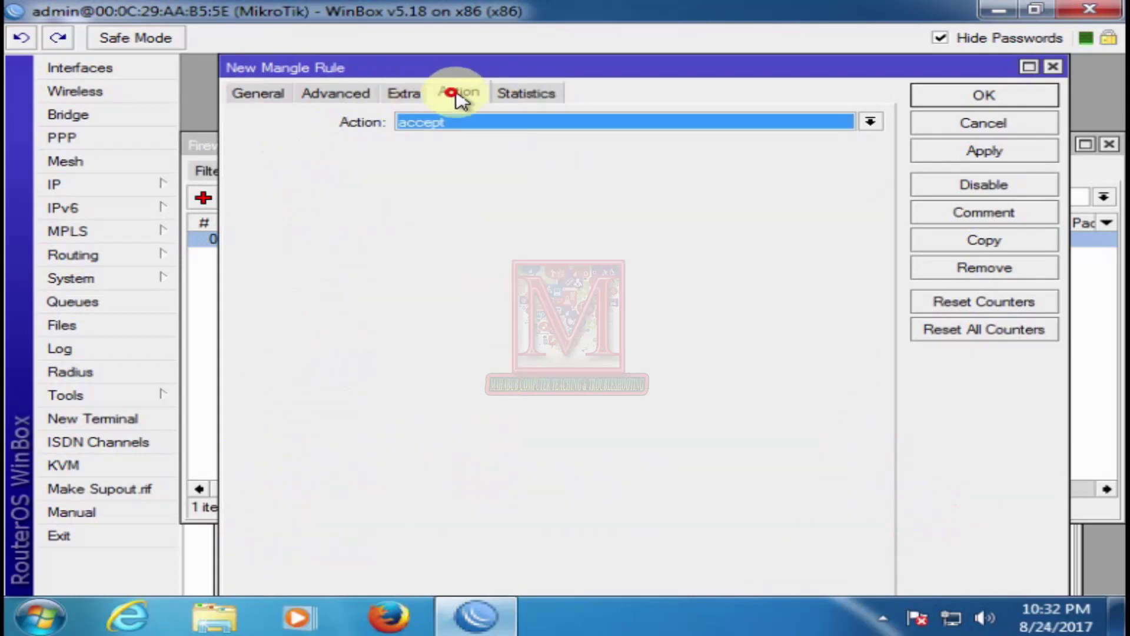
click(522, 121)
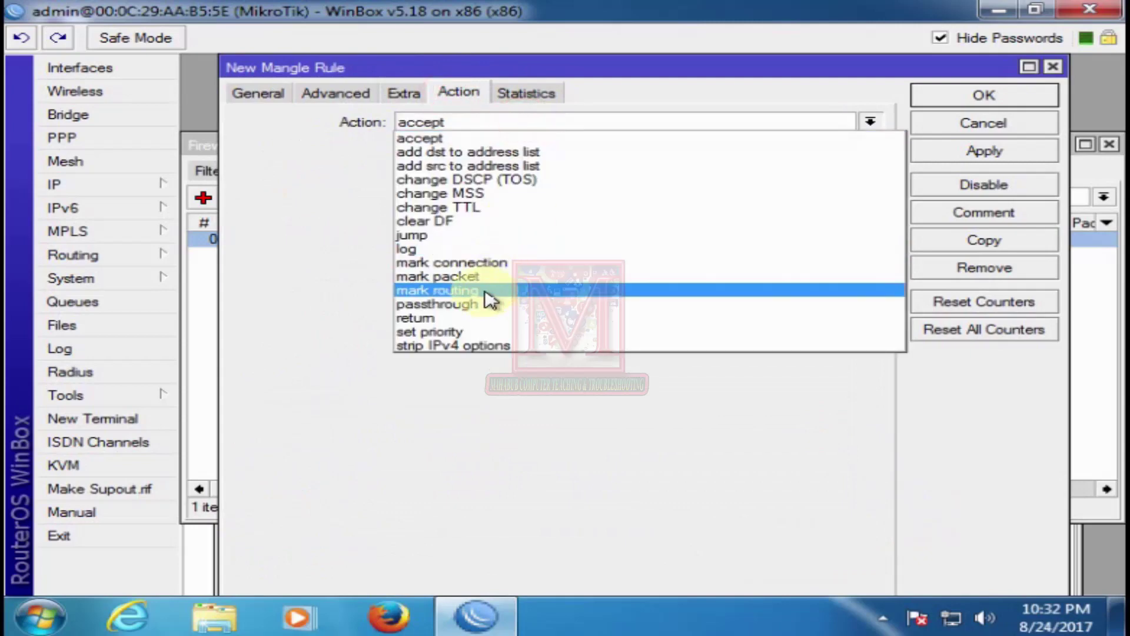
click(471, 277)
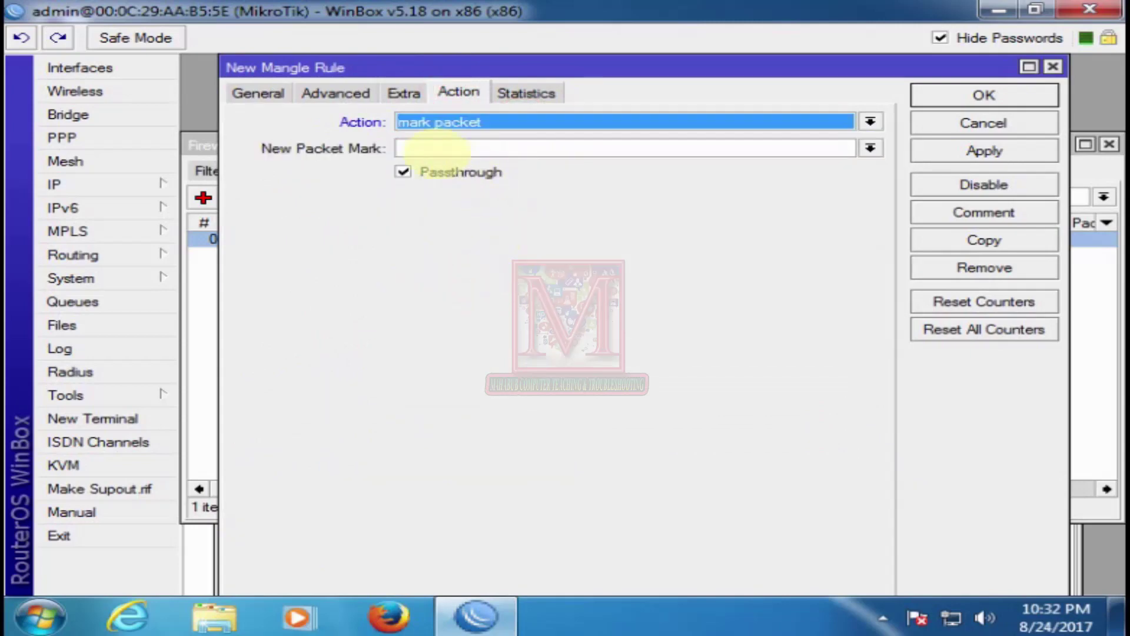
click(436, 150)
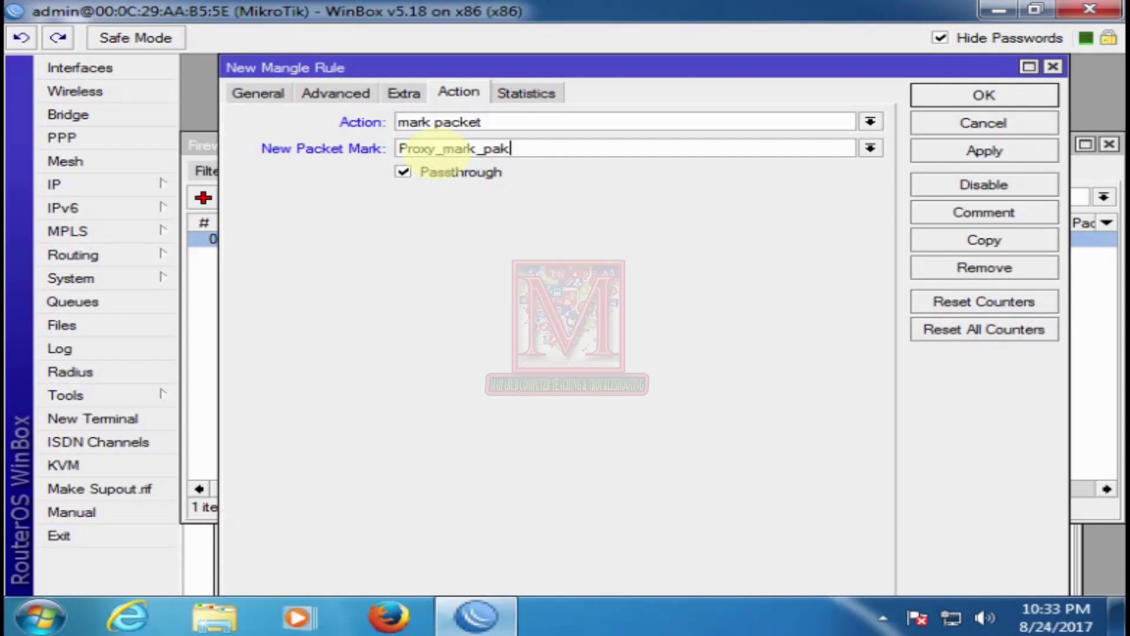
click(420, 174)
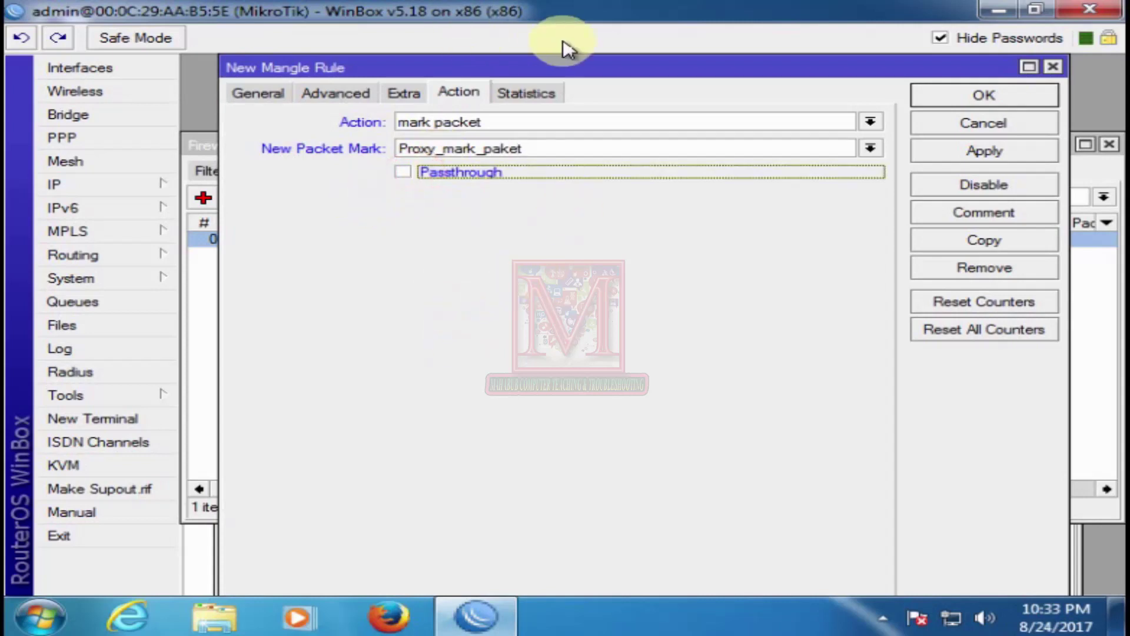
click(984, 152)
click(994, 96)
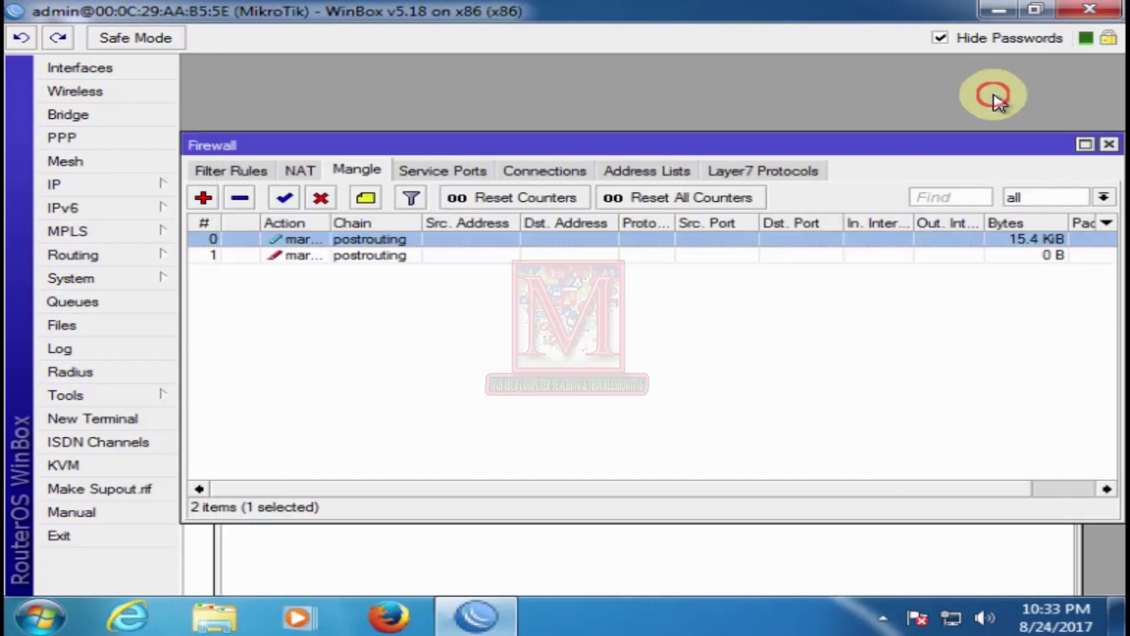
click(747, 337)
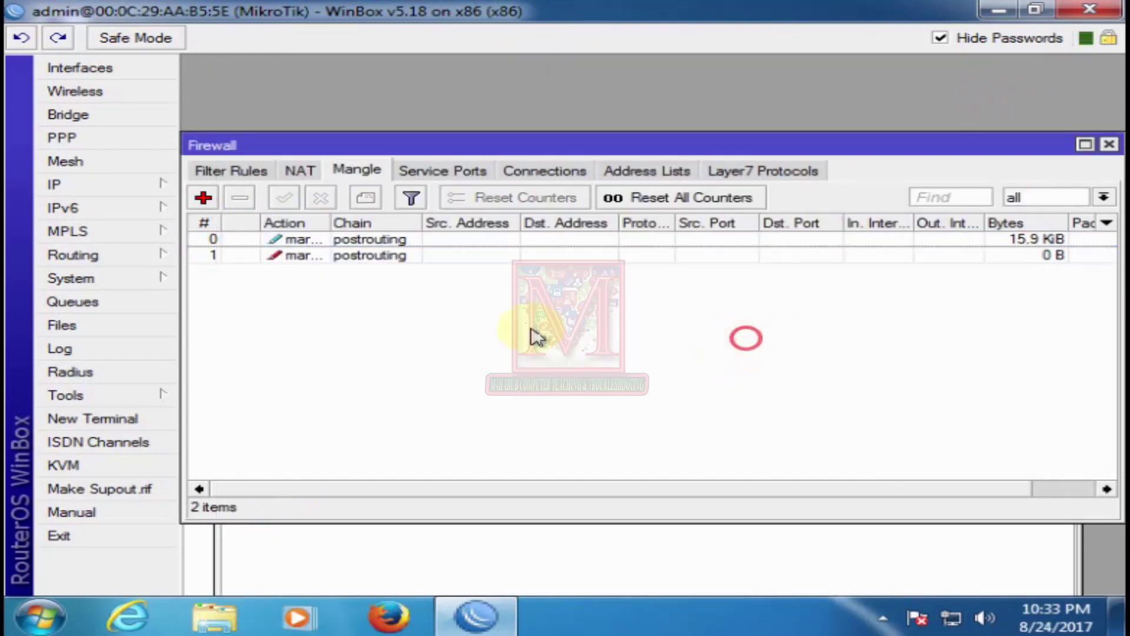
click(391, 257)
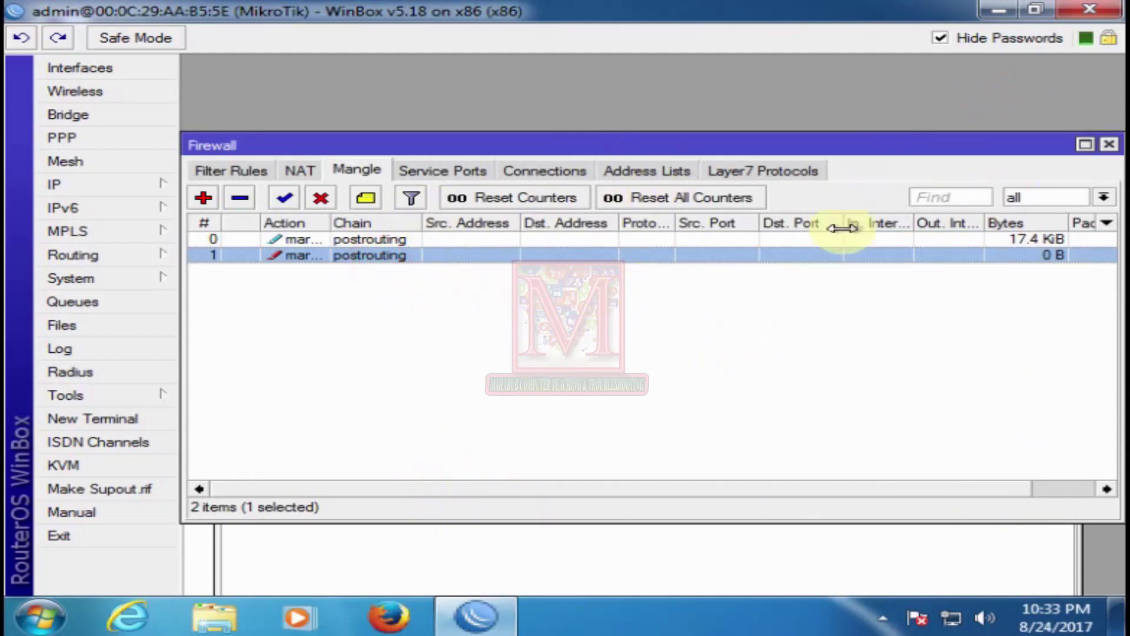
Step: Leave the firewall and start a new queue tree entry named Proxy with the parent global-out
click(1113, 146)
drag(434, 363, 425, 144)
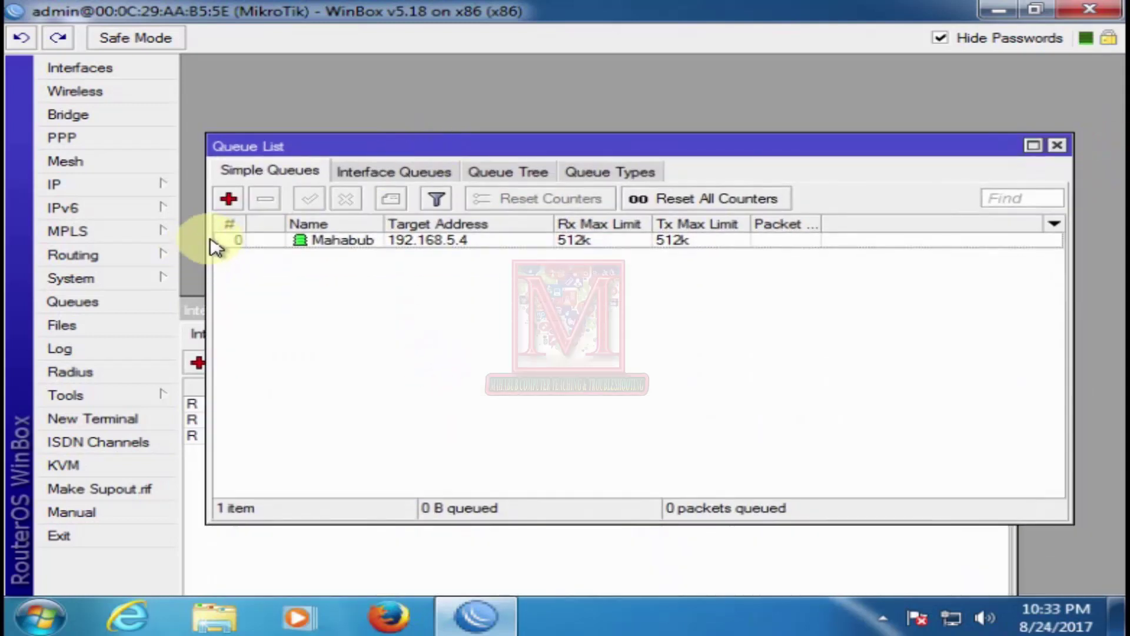
click(504, 172)
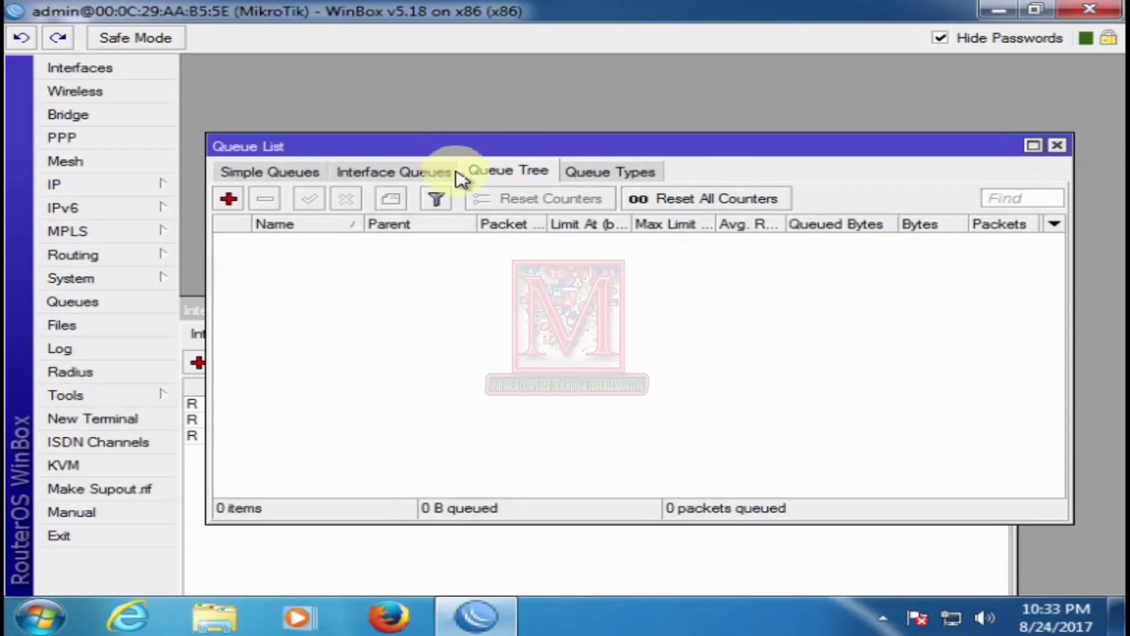
click(229, 201)
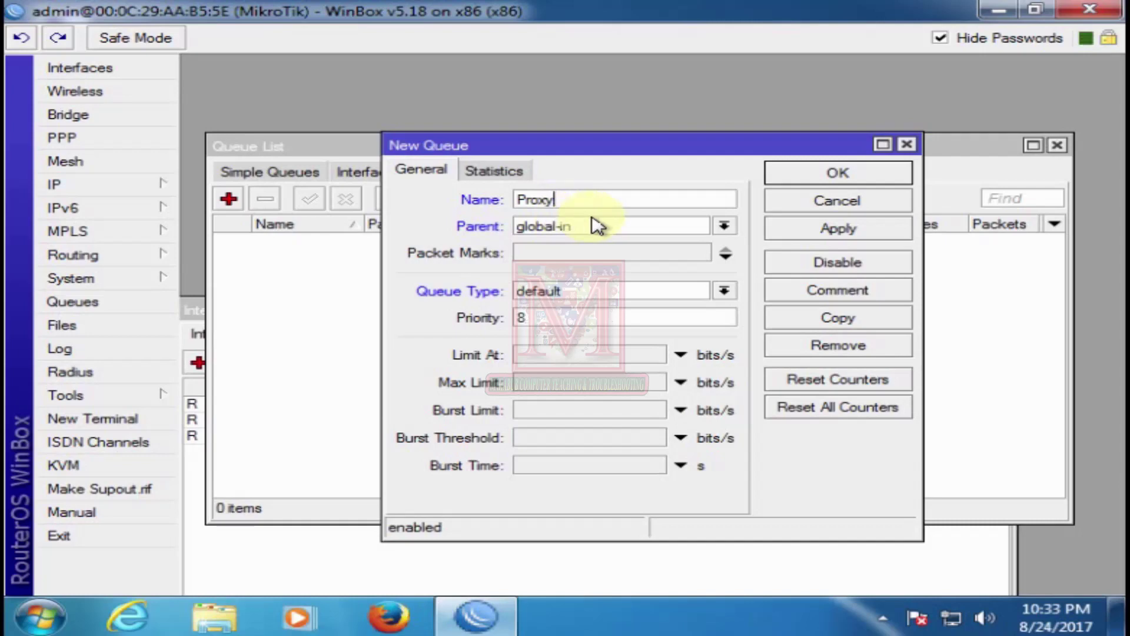
click(725, 227)
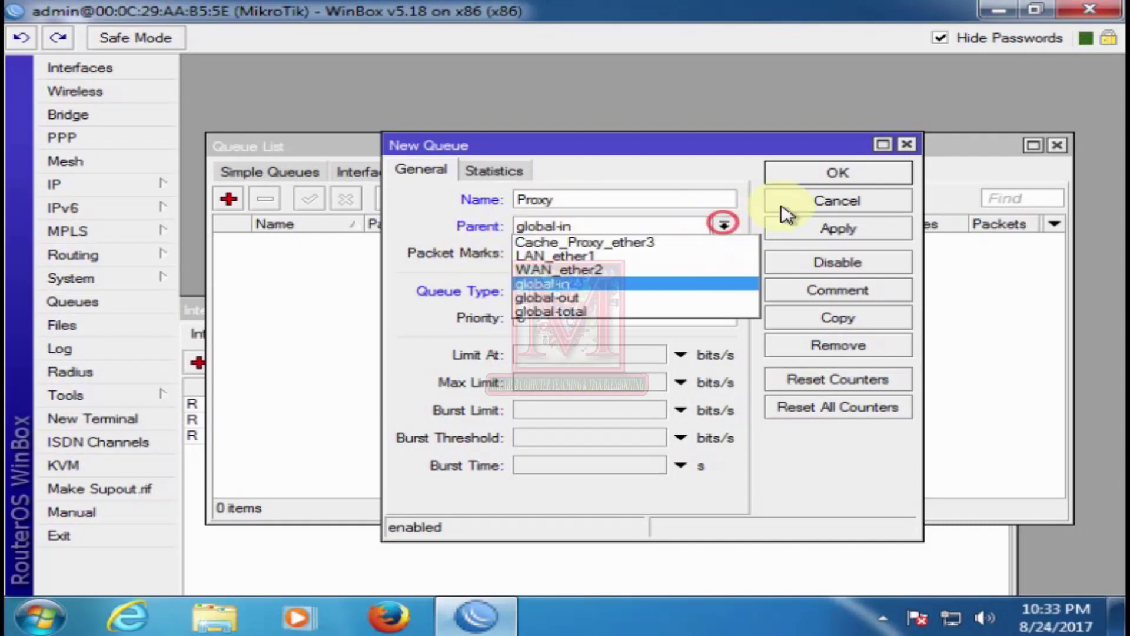
click(558, 299)
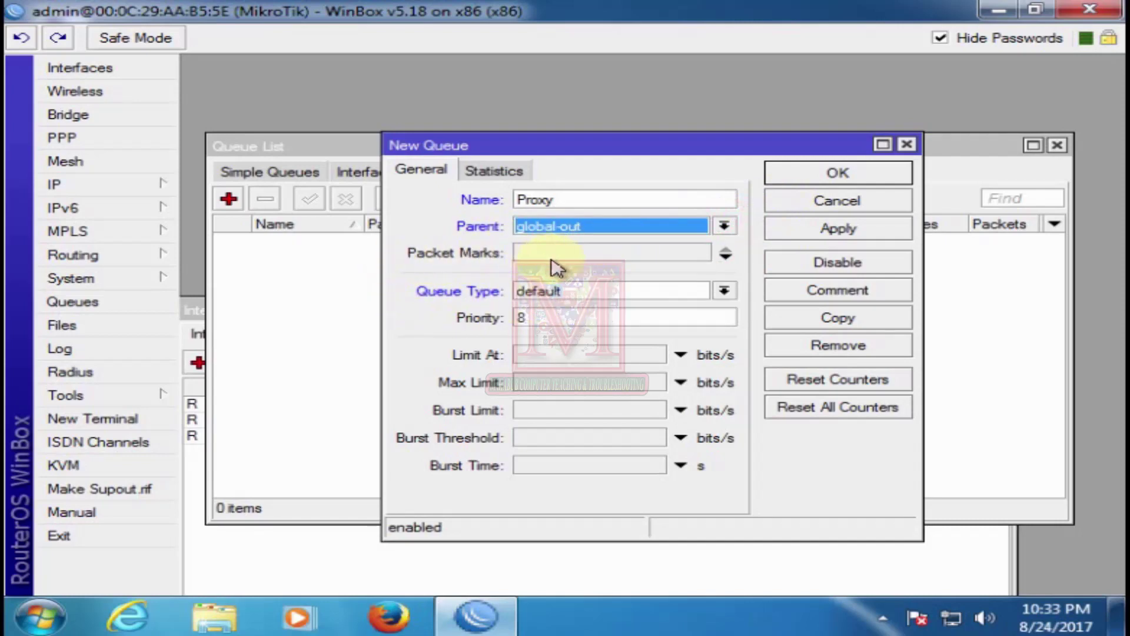
Step: Assign the packet mark Proxy_mark_paket to the new queue and save it
click(725, 255)
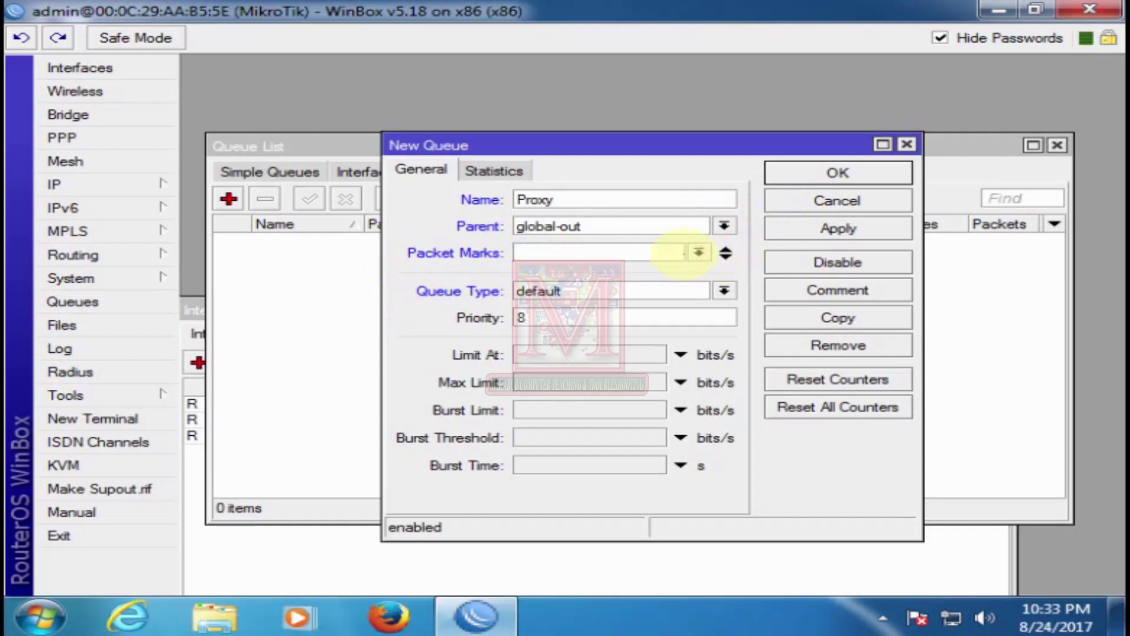
click(697, 255)
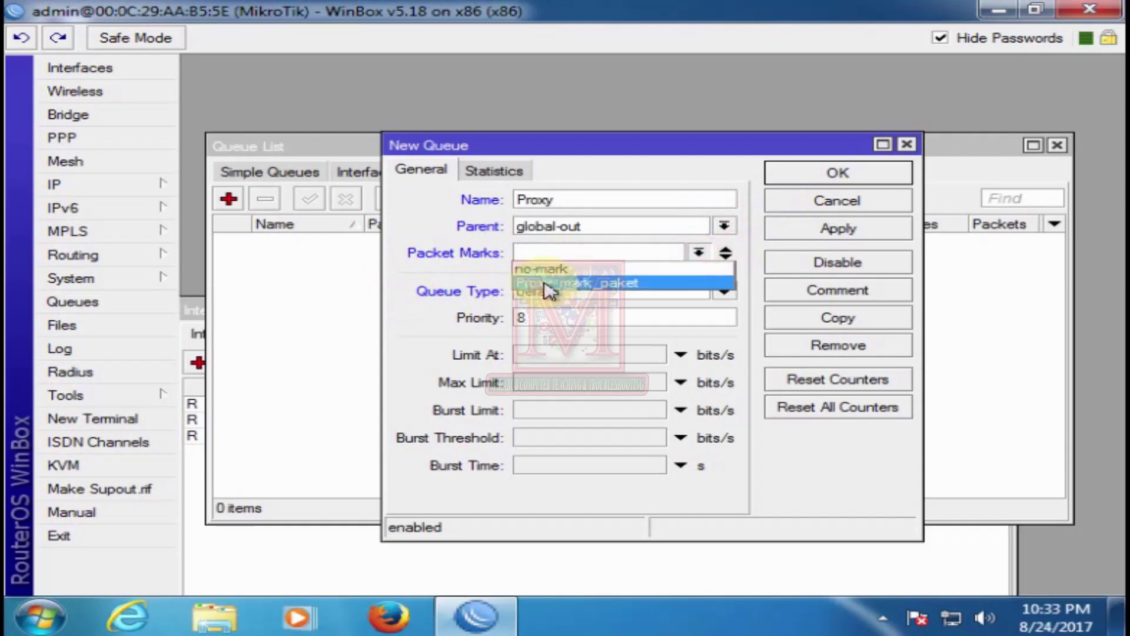
click(600, 284)
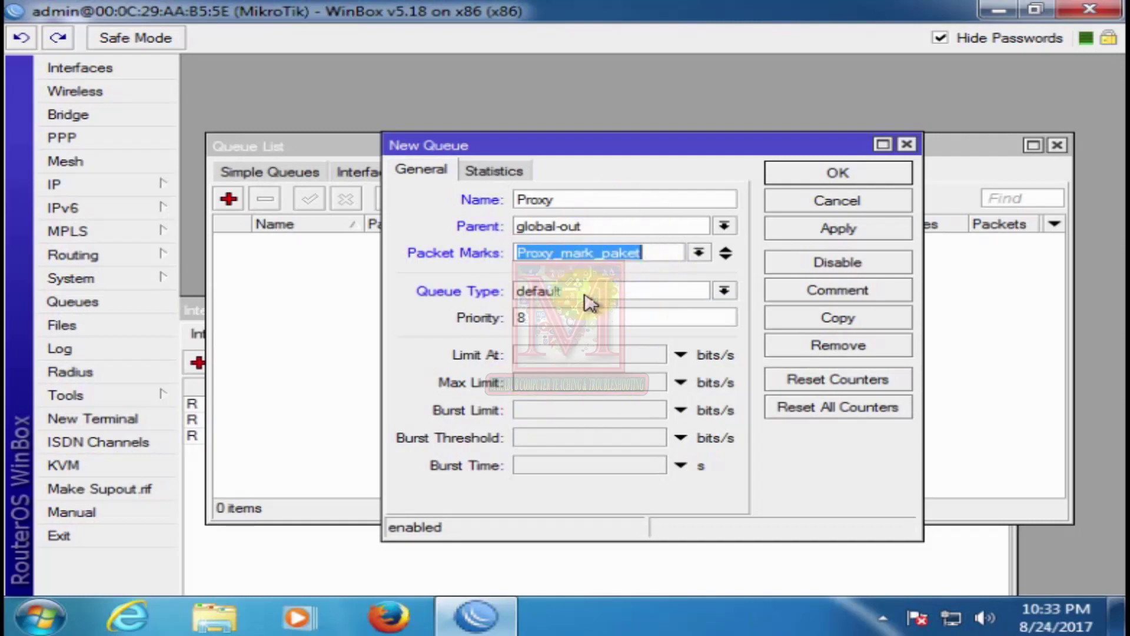
click(836, 228)
click(832, 178)
click(737, 351)
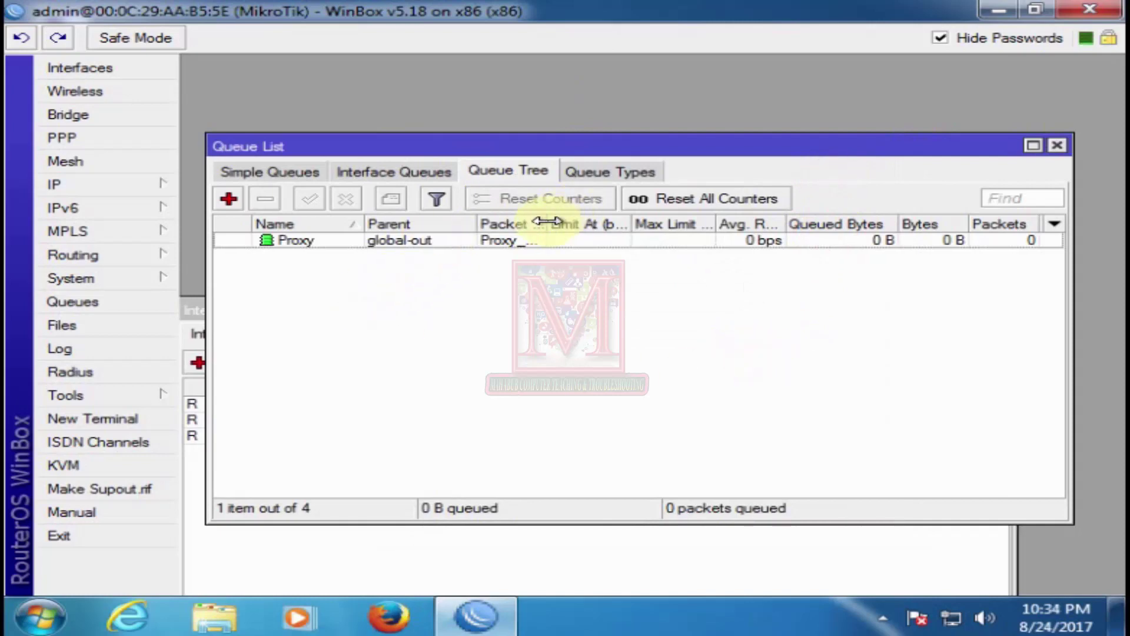
Step: Widen the queue tree's Packet Marks column so the full mark name fits
drag(547, 224, 608, 224)
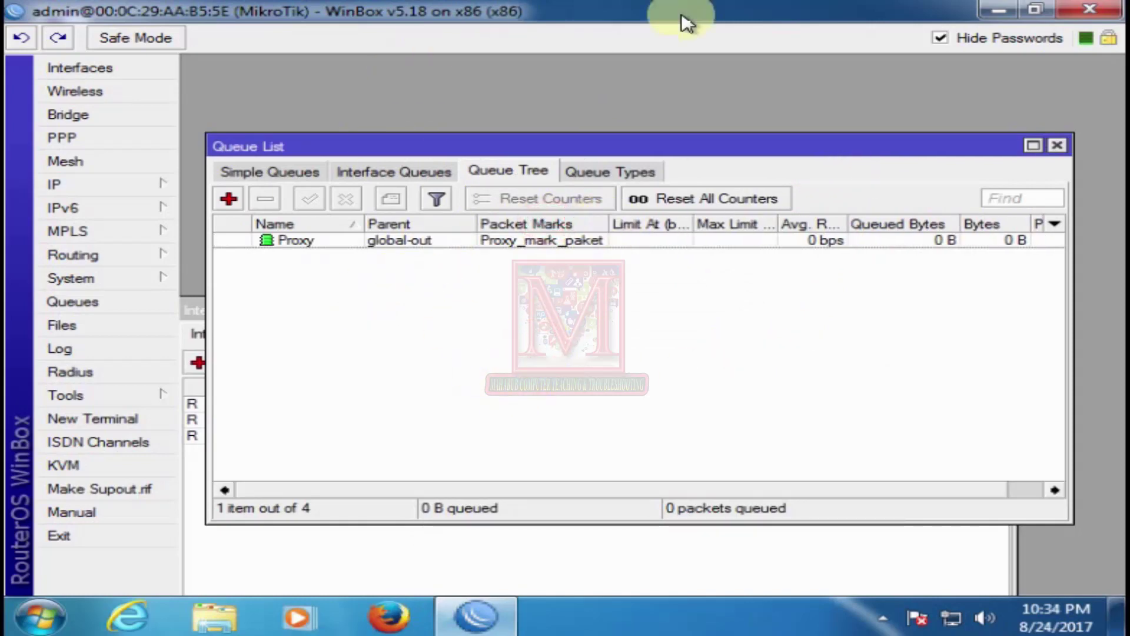
click(980, 202)
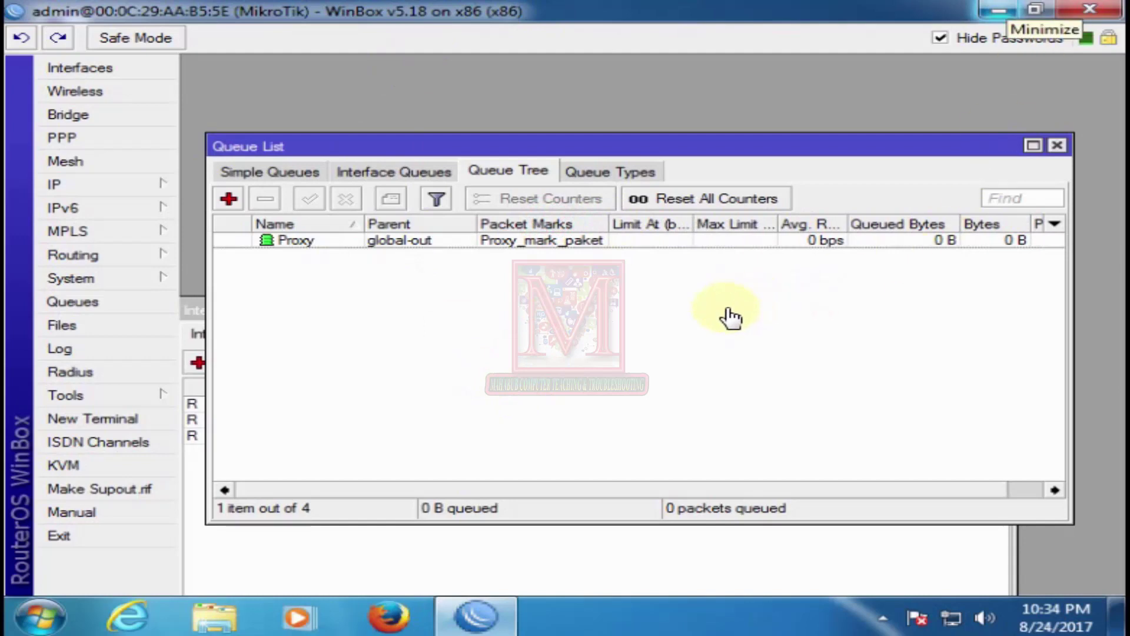
click(699, 335)
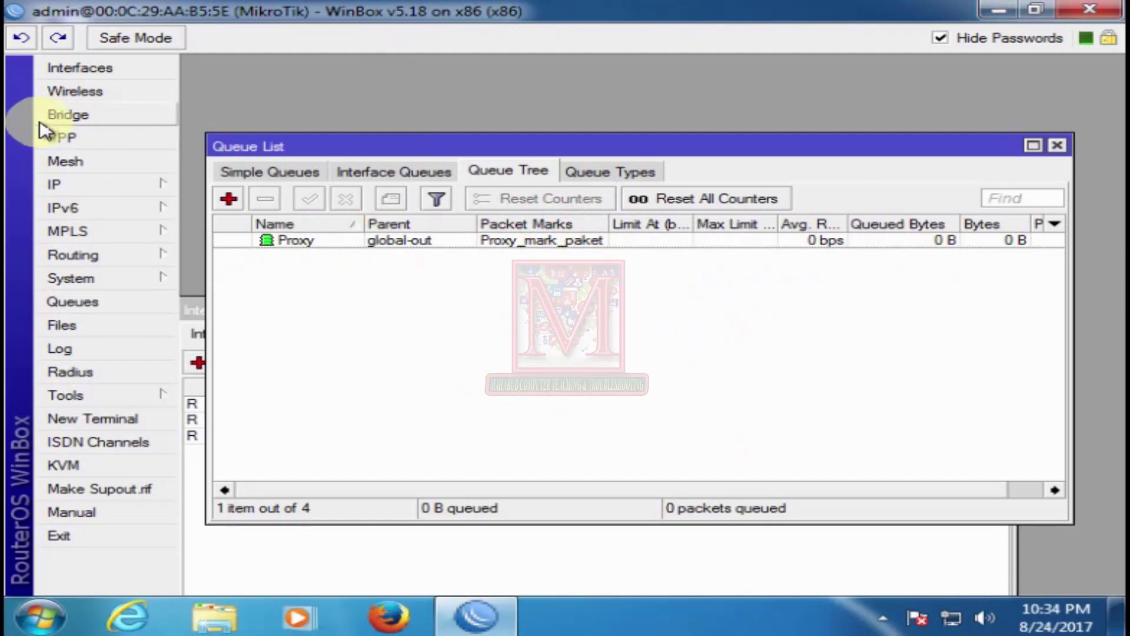
Step: Check the firewall mangle rules' counters and the traffic in the interface list, arranging the windows to view them
click(484, 530)
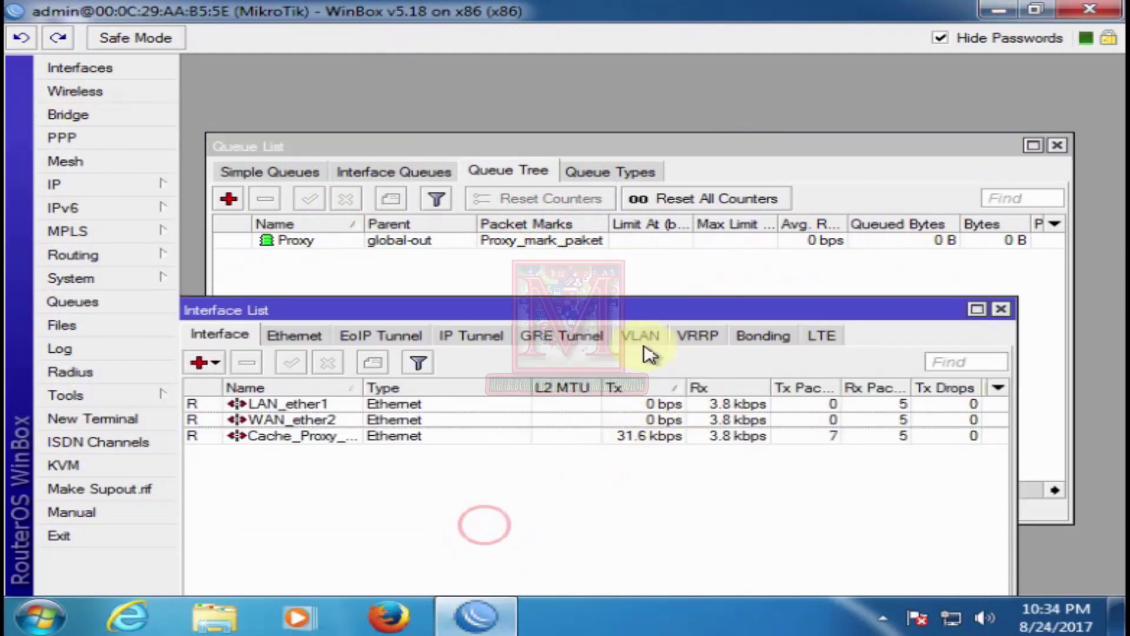
drag(405, 143, 429, 164)
click(120, 184)
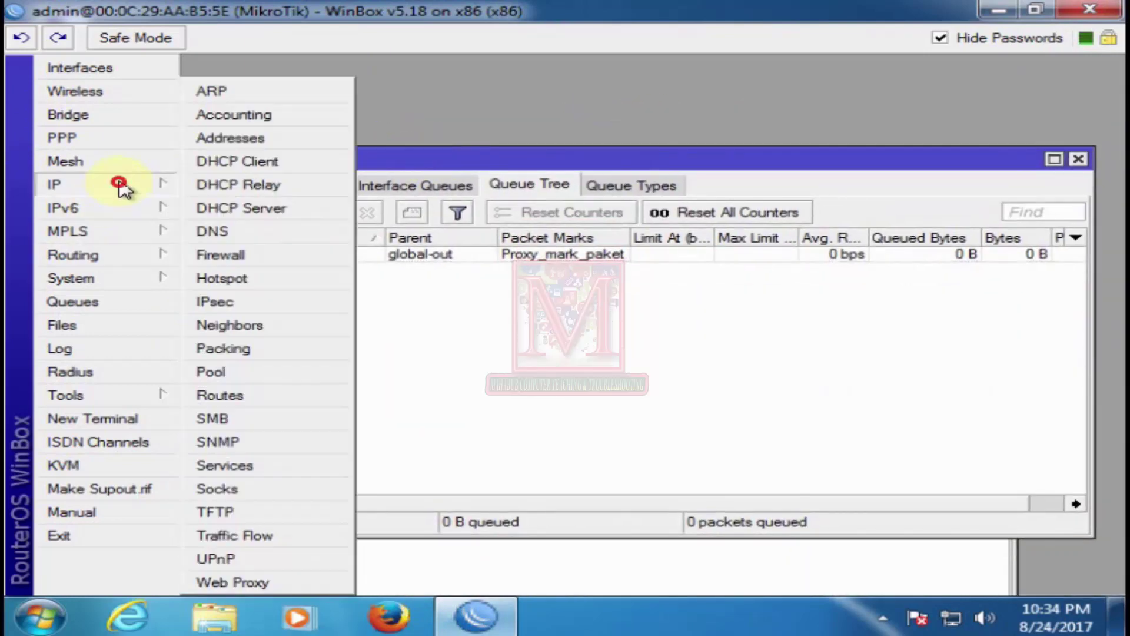
click(234, 255)
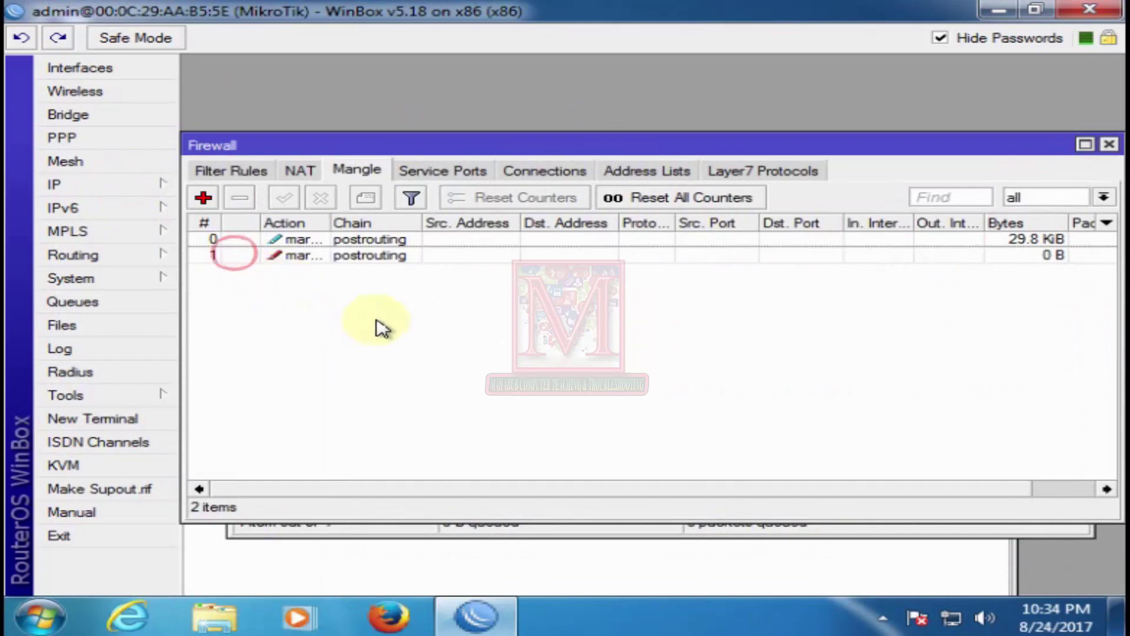
click(613, 557)
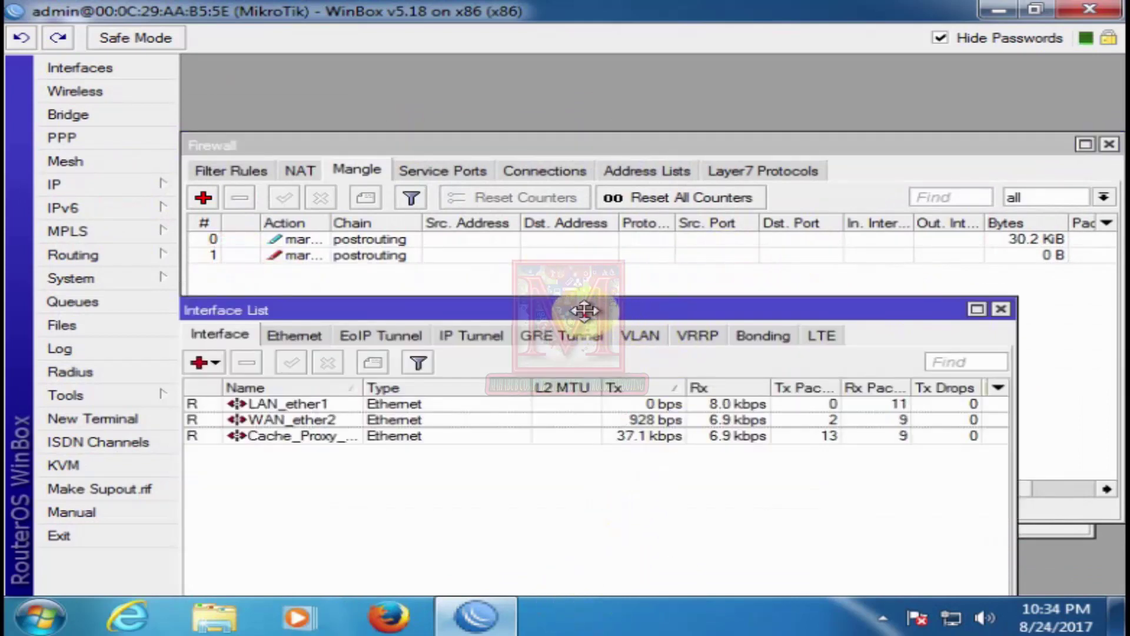
drag(589, 312, 648, 223)
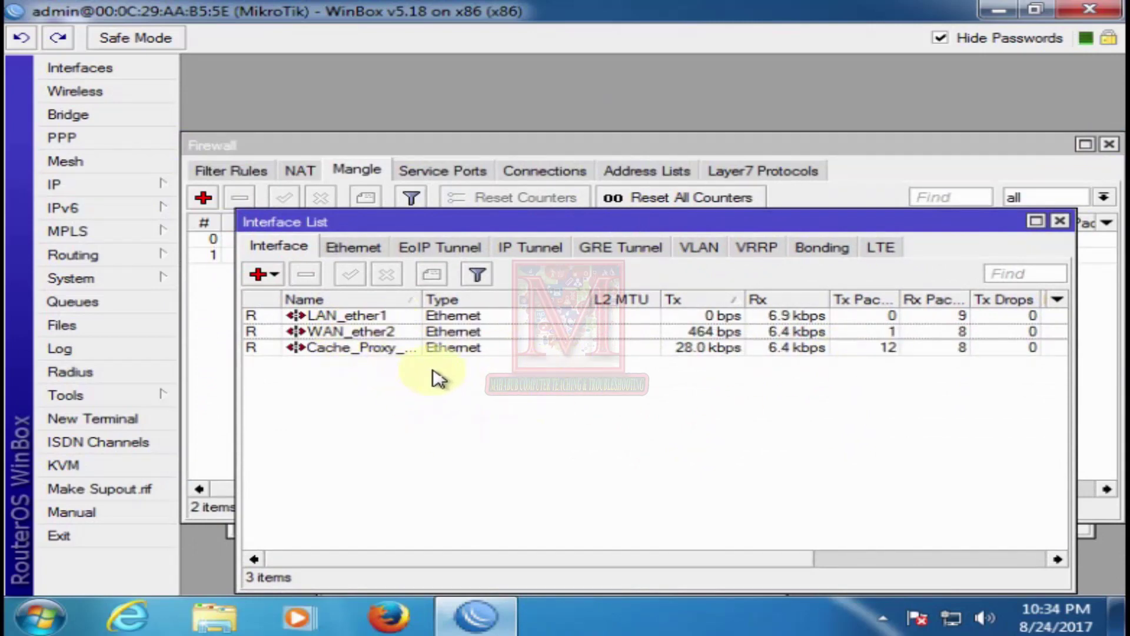
click(85, 70)
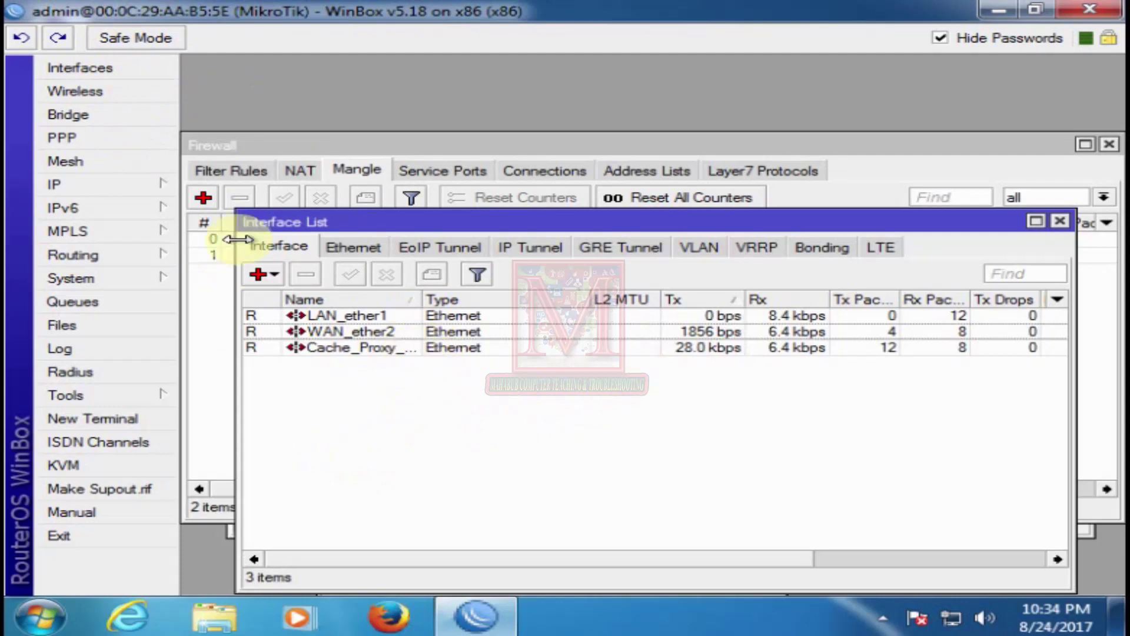
Step: Return to the queue list and select the client's 512k simple queue to watch
click(109, 302)
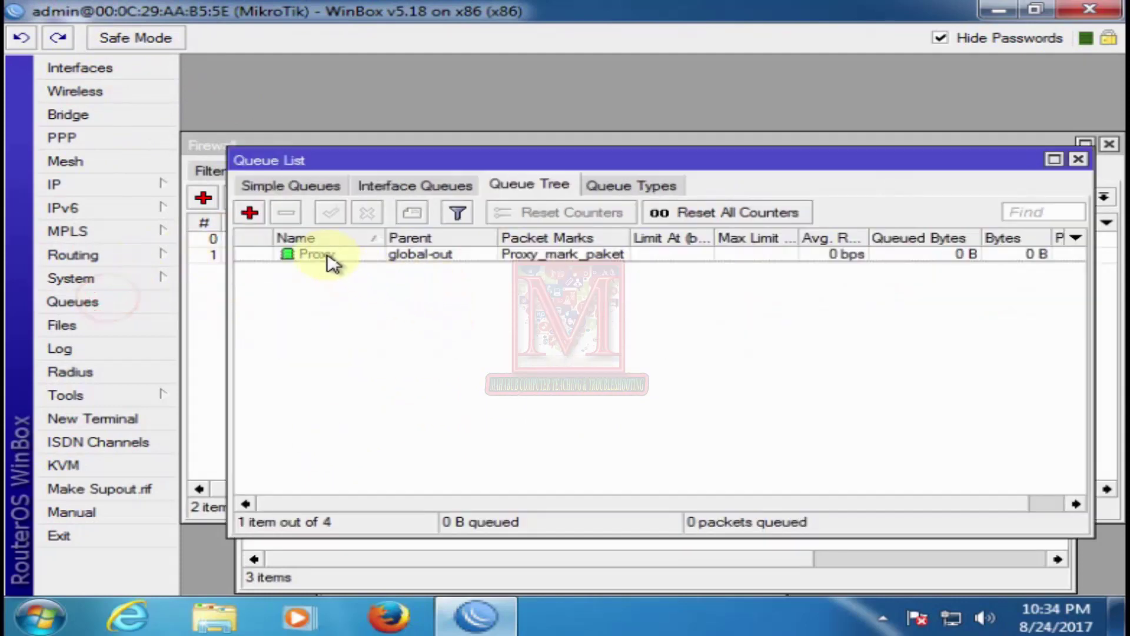
click(284, 185)
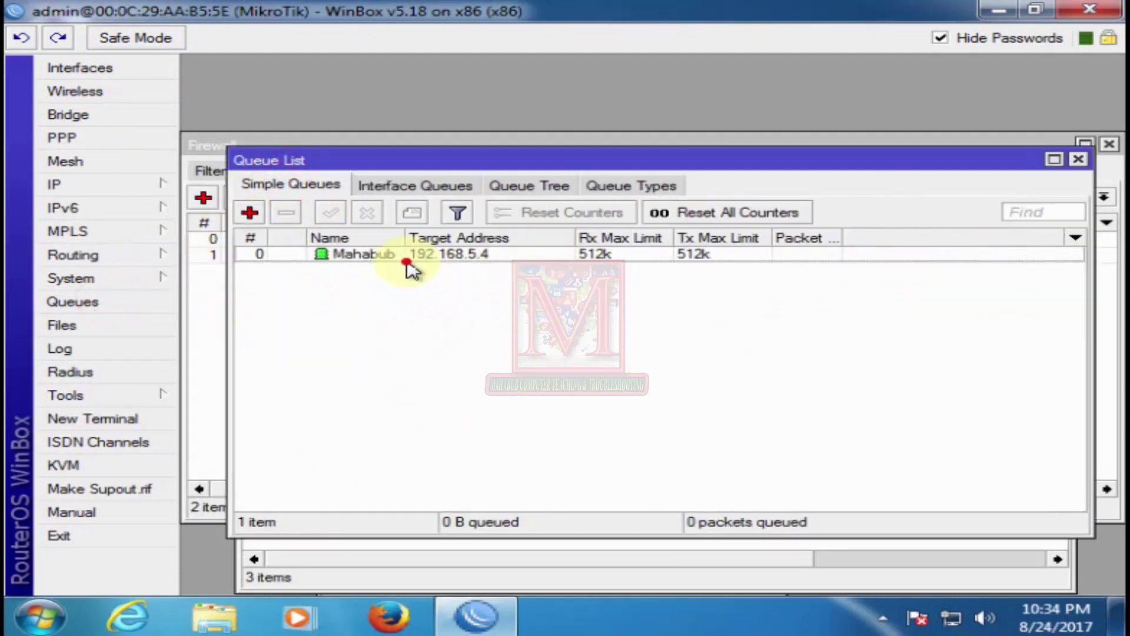
click(408, 259)
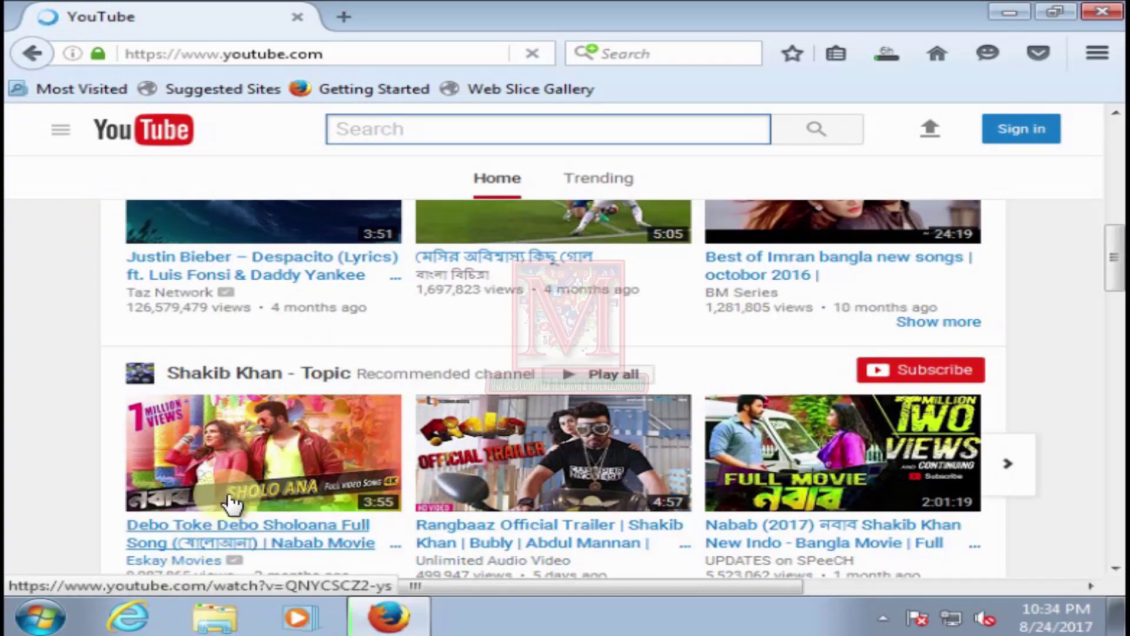
Step: In Firefox, browse through the YouTube home page's recommended videos to generate client traffic
scroll(247, 501, down, 3)
scroll(261, 498, down, 15)
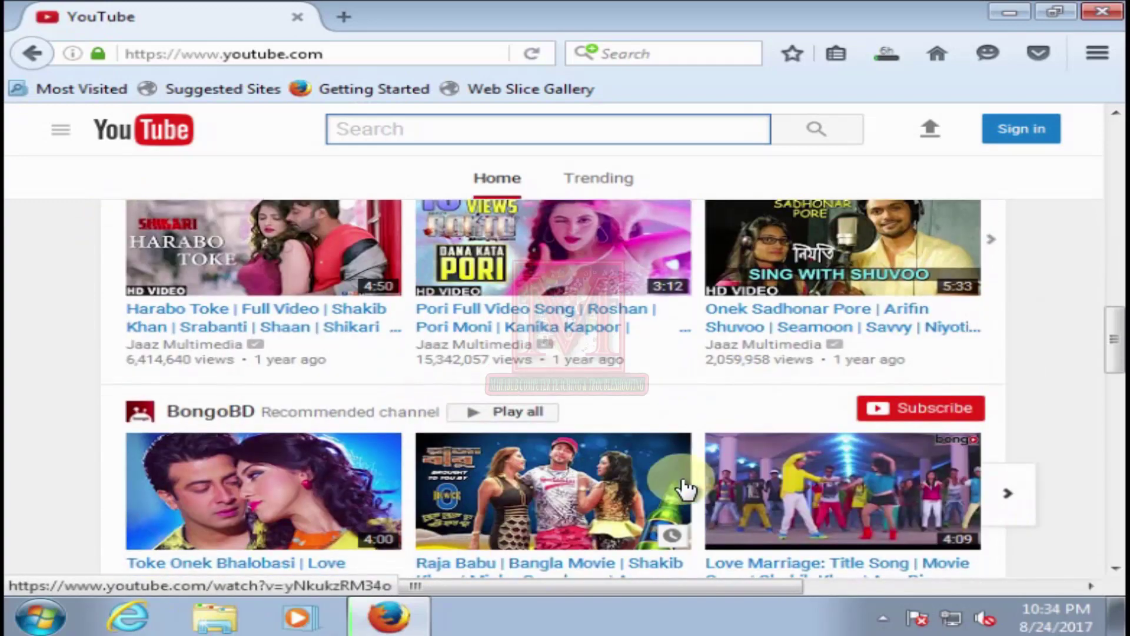
scroll(683, 465, down, 3)
scroll(580, 348, up, 8)
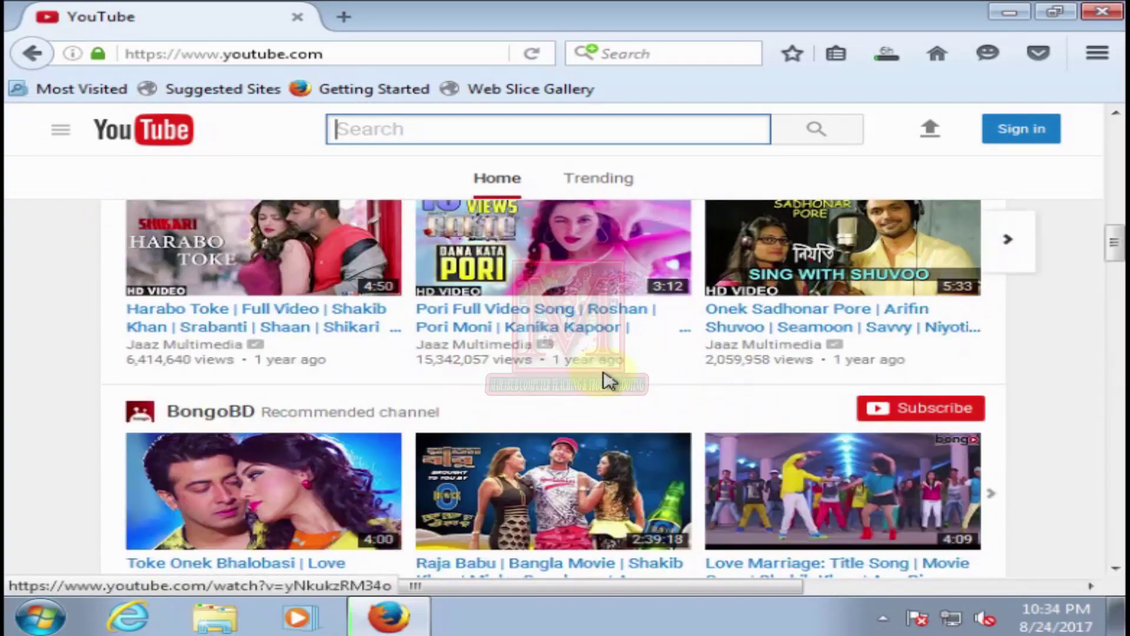
Step: Back in WinBox, move the queue list aside and compare the traffic on the cache proxy and LAN_ether1 interfaces
click(504, 324)
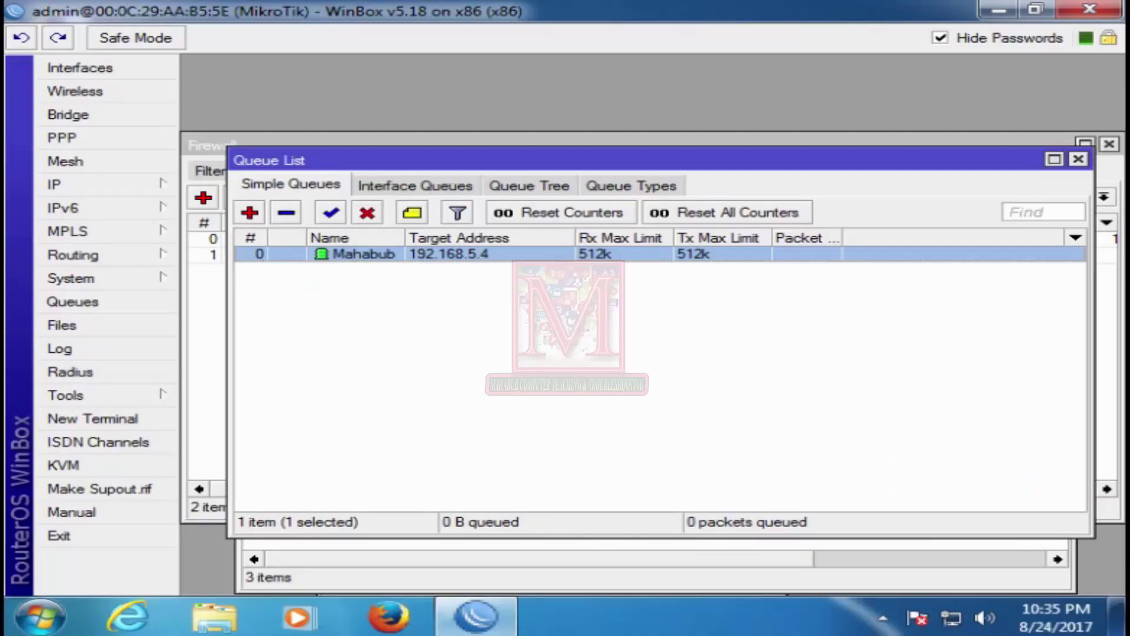
drag(766, 155, 720, 438)
click(697, 394)
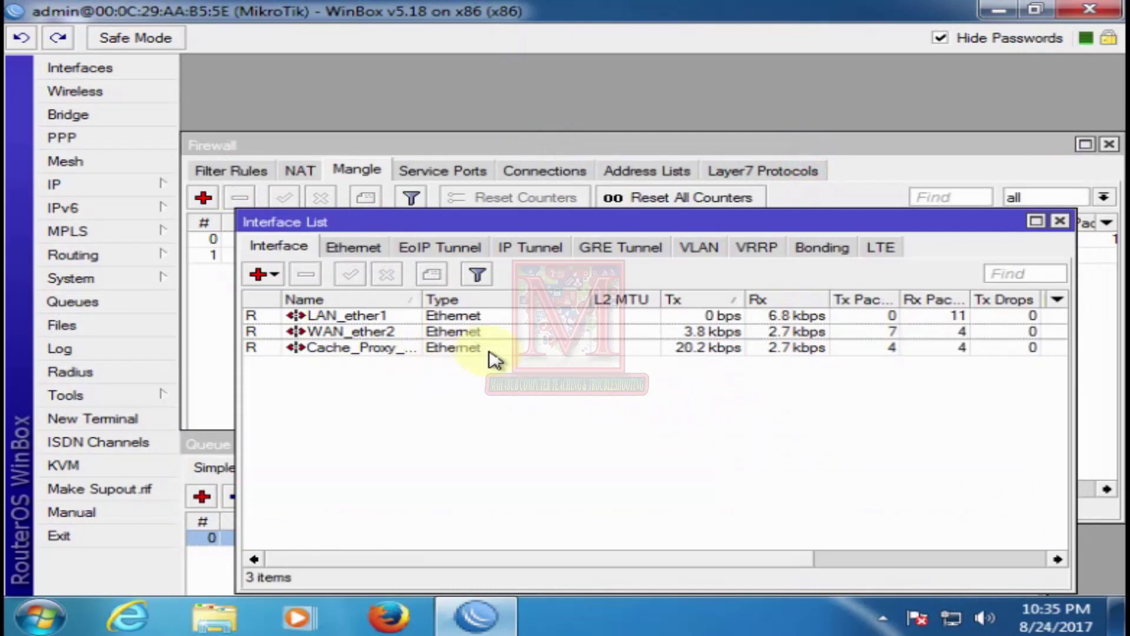
click(760, 350)
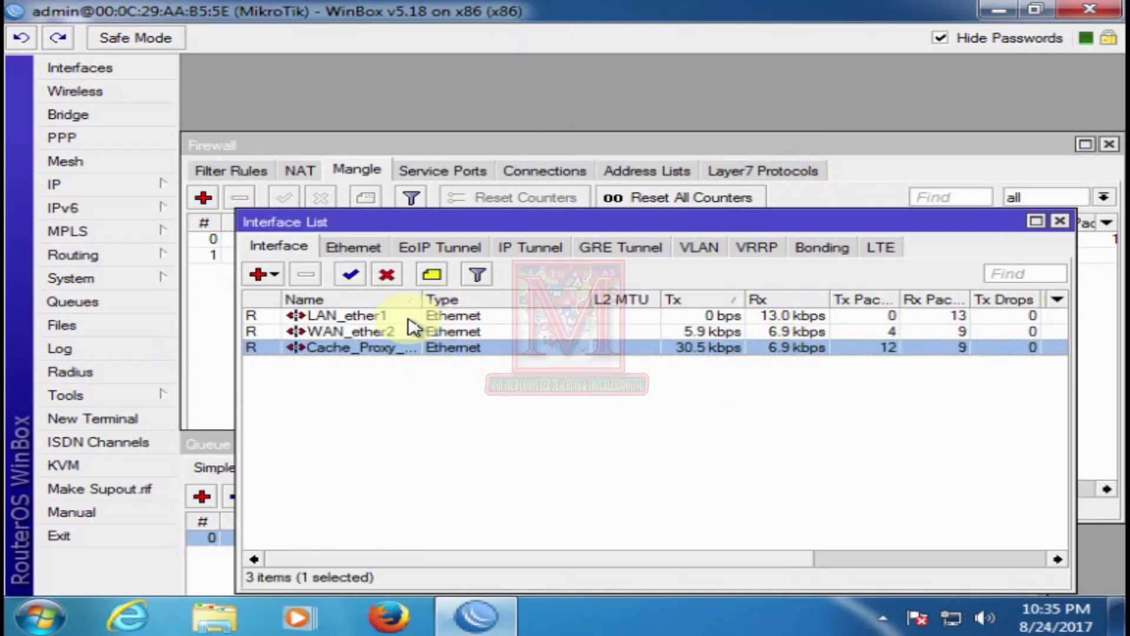
click(389, 317)
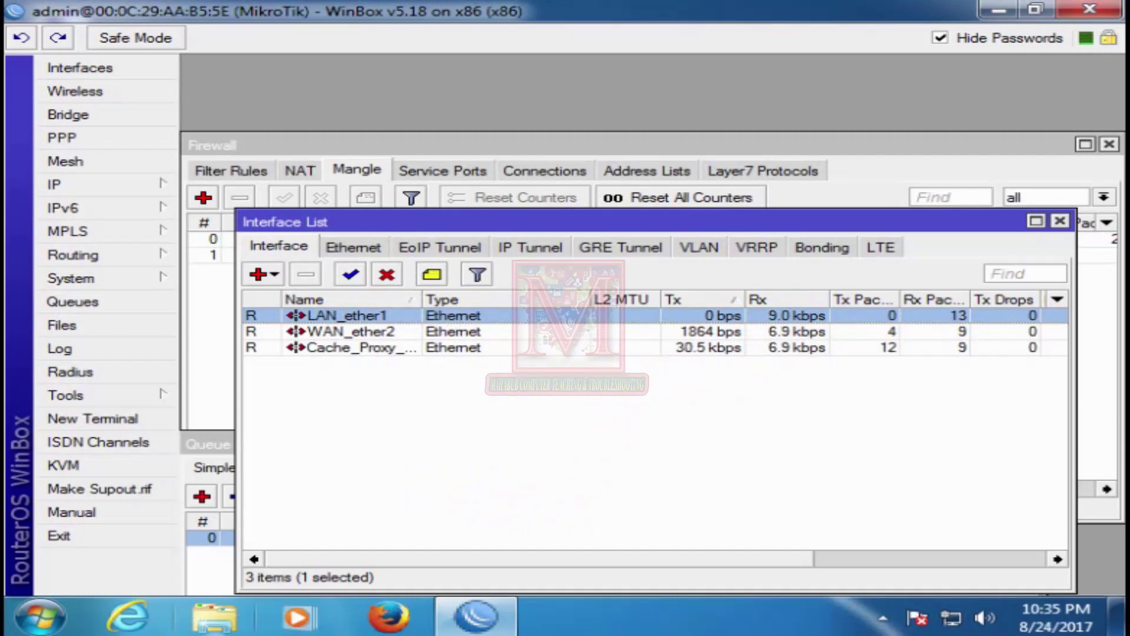
Step: Switch to Windows Explorer and open the Squid logs folder at C:\Squid\var\logs
click(41, 615)
click(446, 340)
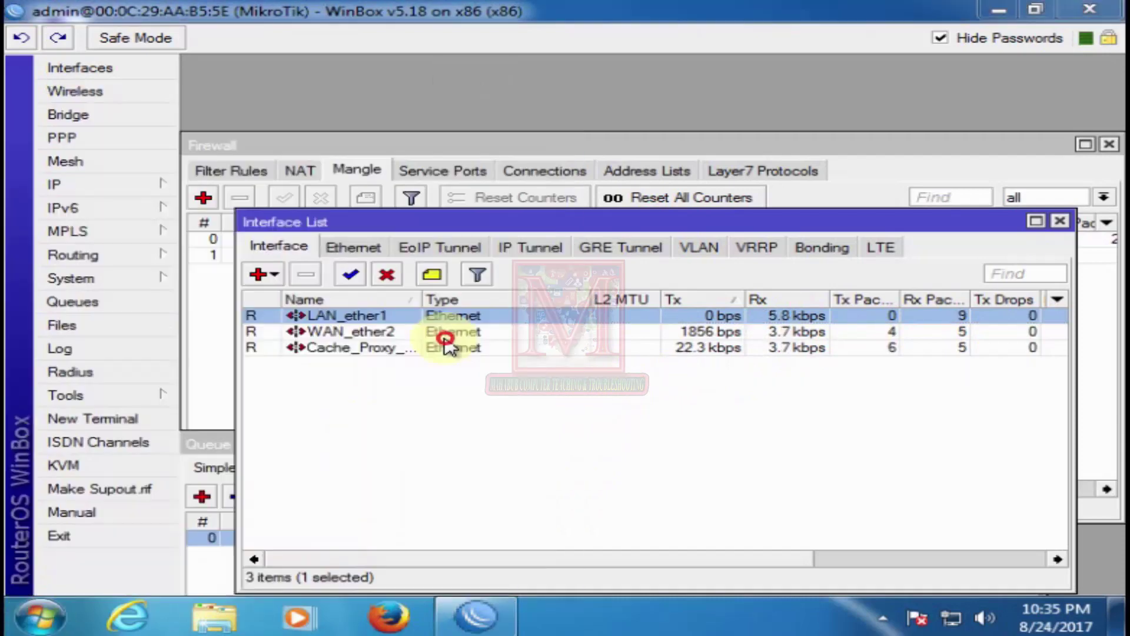
click(412, 155)
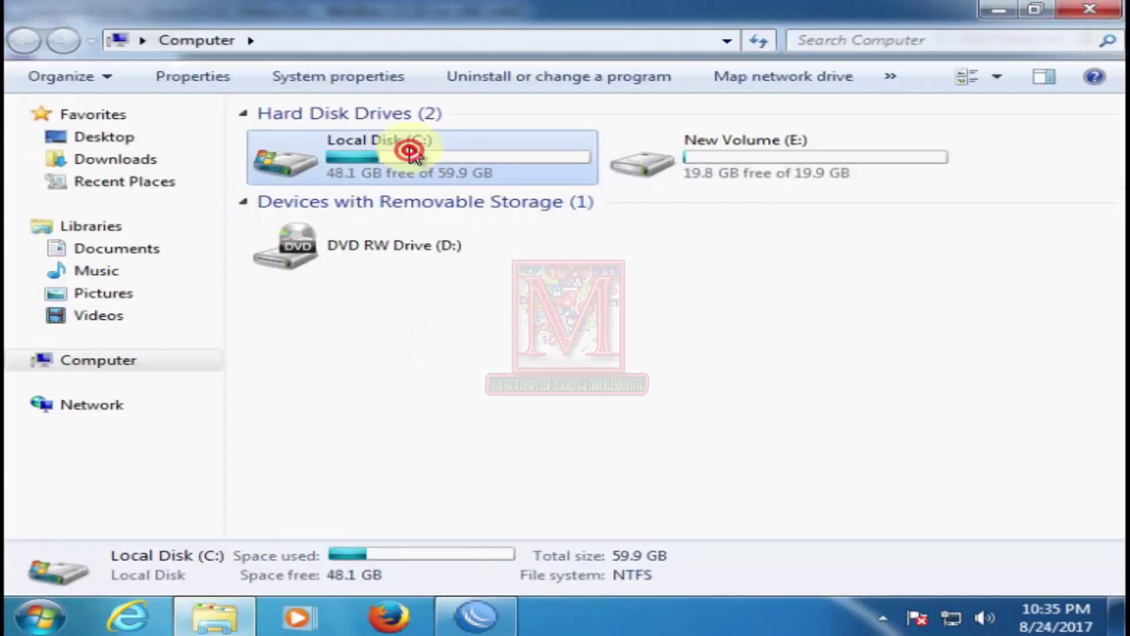
double_click(410, 154)
double_click(282, 186)
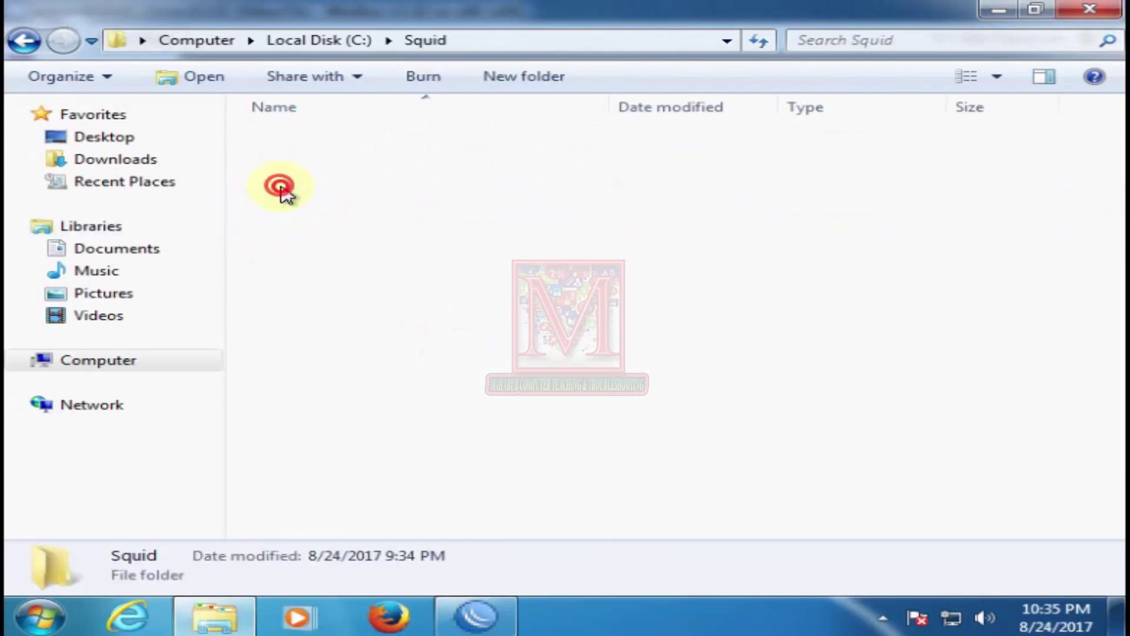
double_click(282, 295)
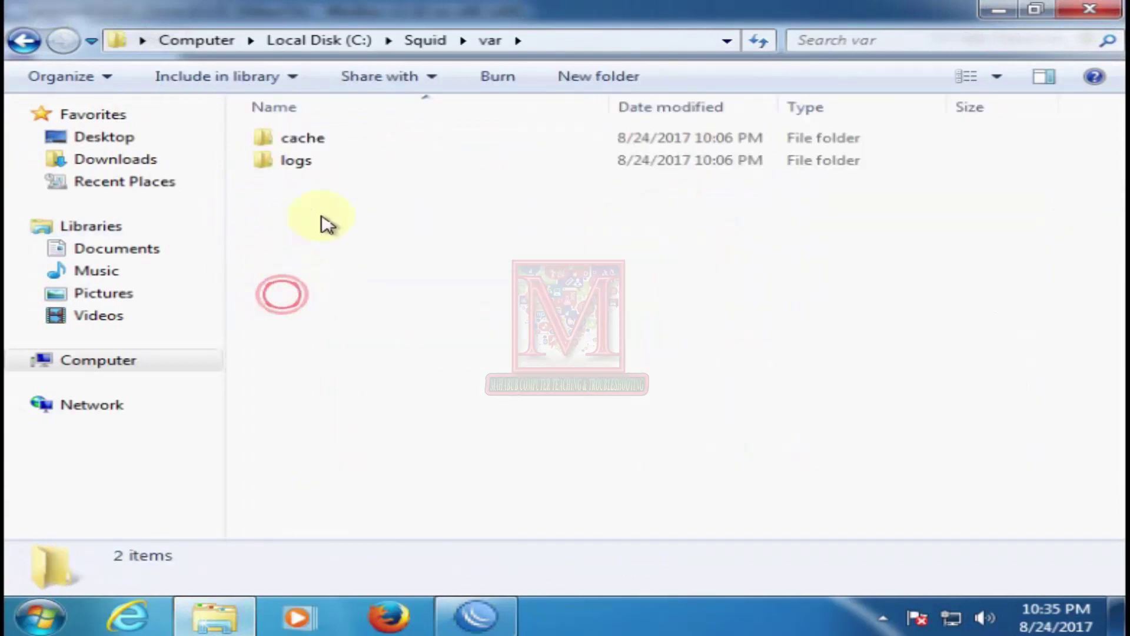
double_click(301, 162)
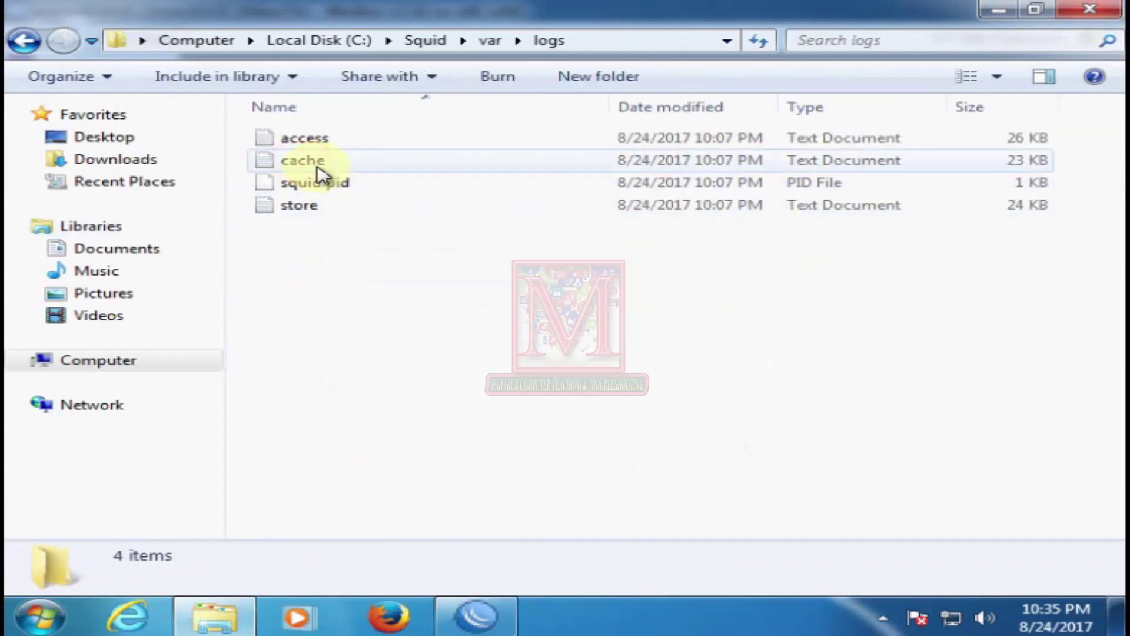
Step: Examine the sizes and modification times of the access, cache and store logs, and close the folder window
click(1013, 162)
click(871, 325)
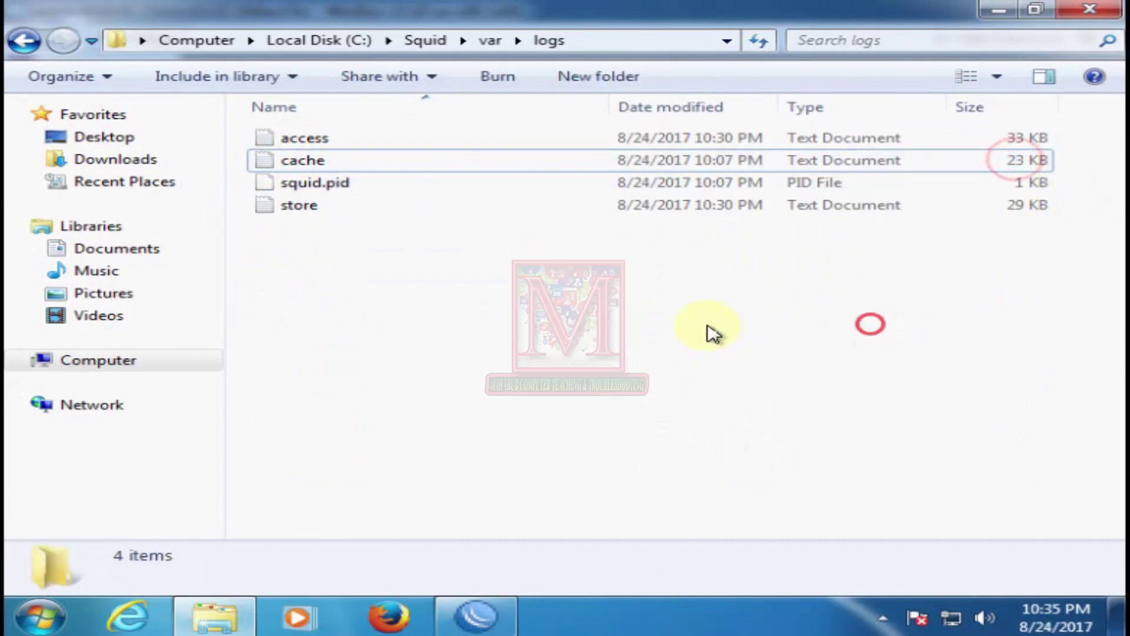
right_click(709, 325)
click(794, 105)
click(766, 354)
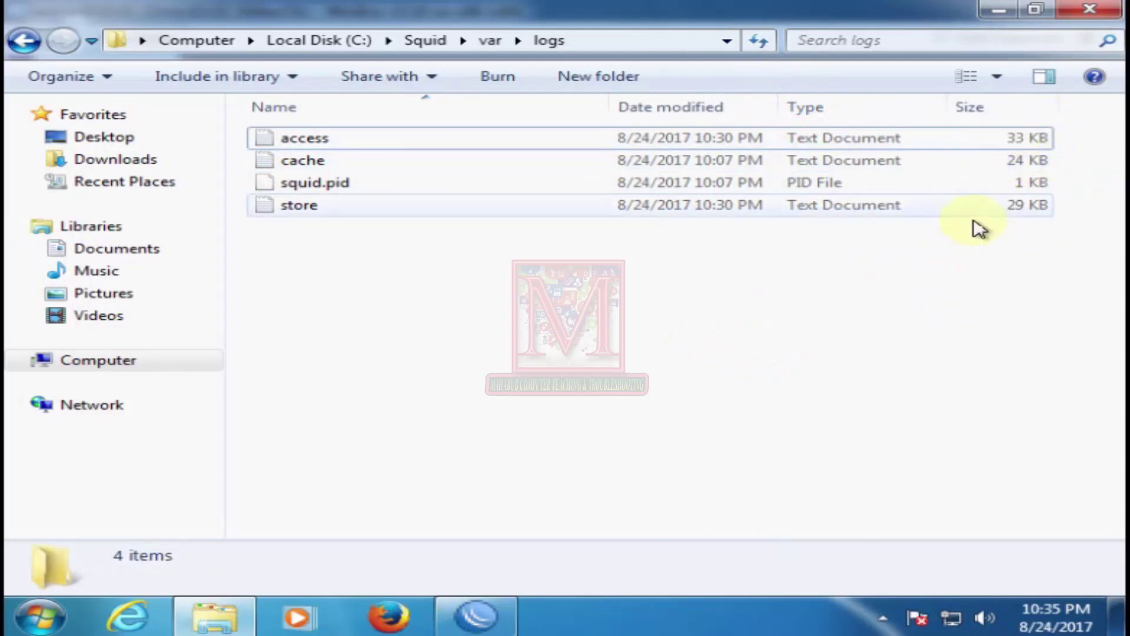
click(983, 274)
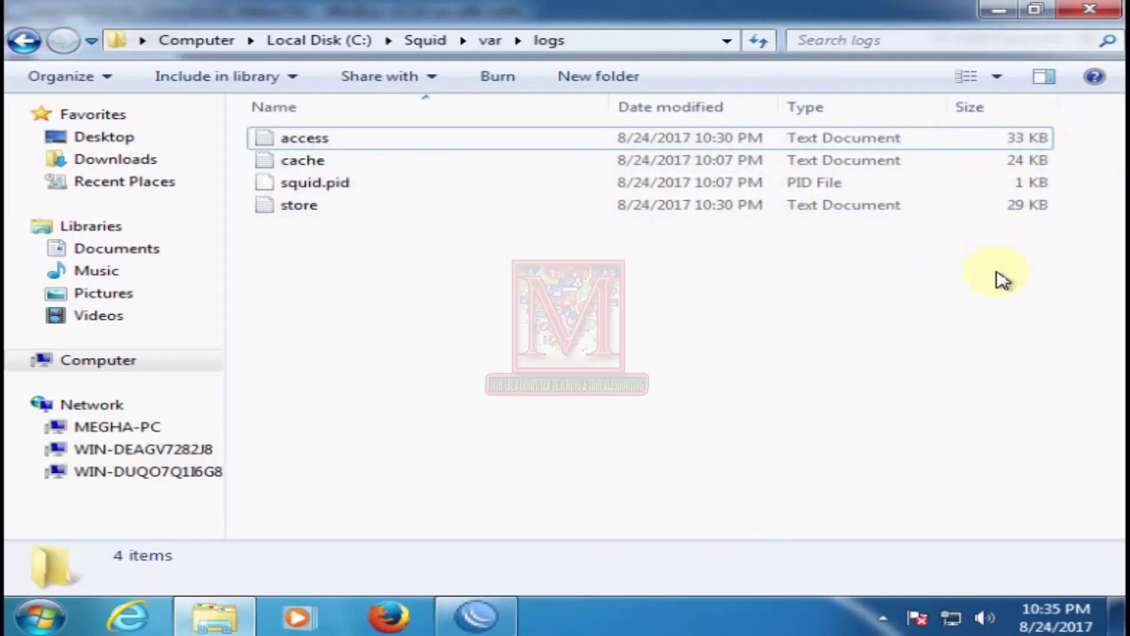
click(1091, 11)
Step: Back in WinBox, close the interface list and the queue list, leaving the firewall mangle rules open
click(749, 398)
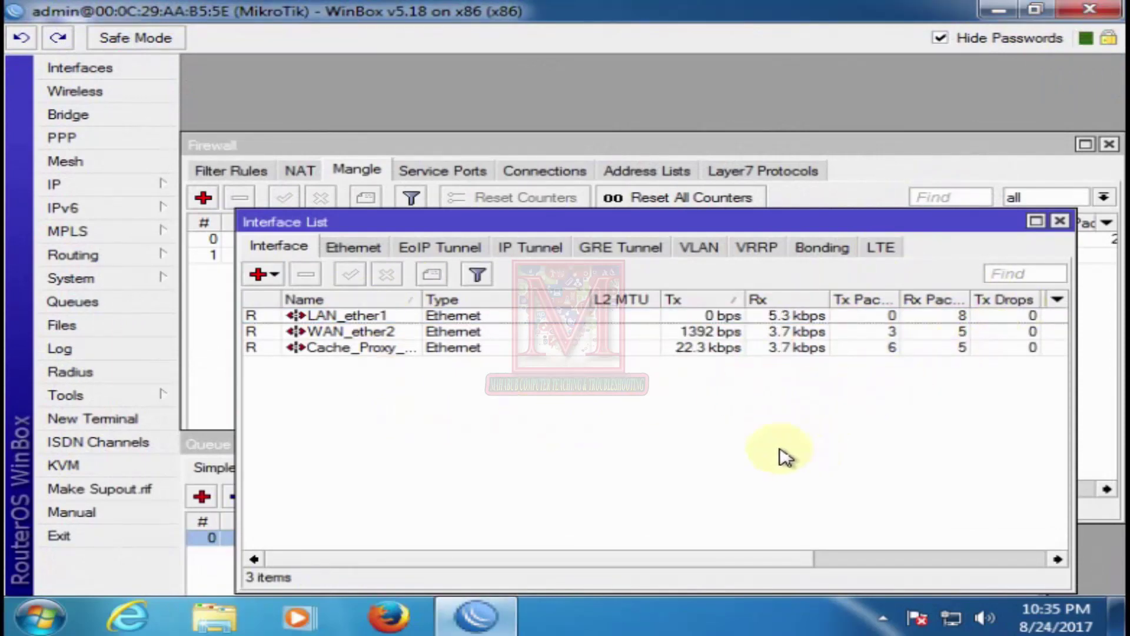
click(1063, 222)
drag(641, 438, 613, 196)
click(387, 287)
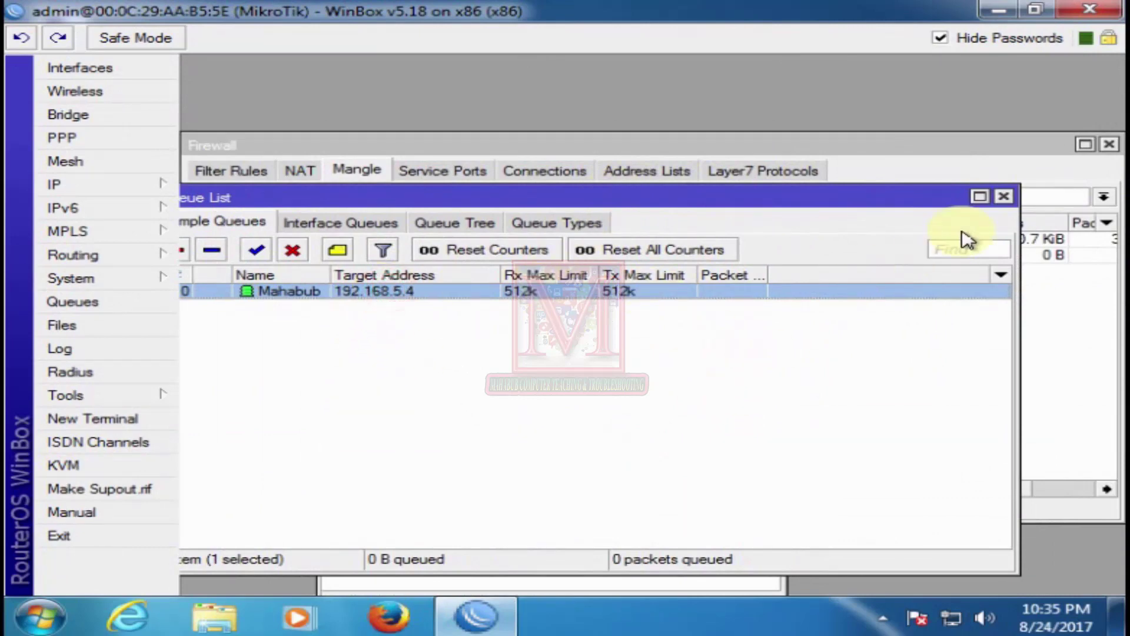
click(1005, 196)
click(751, 393)
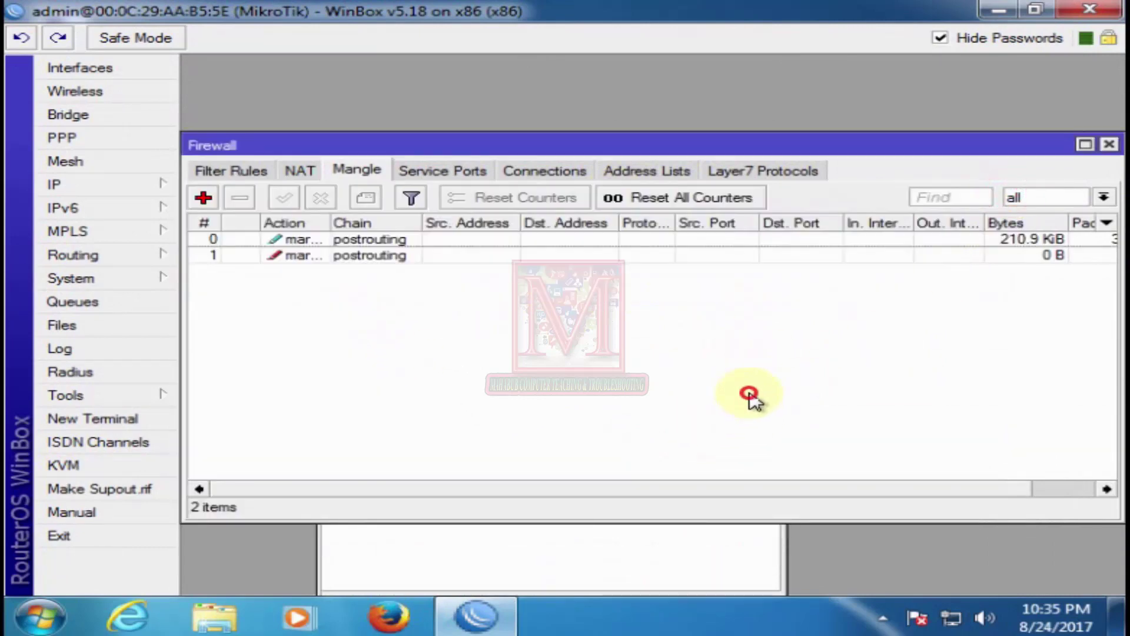